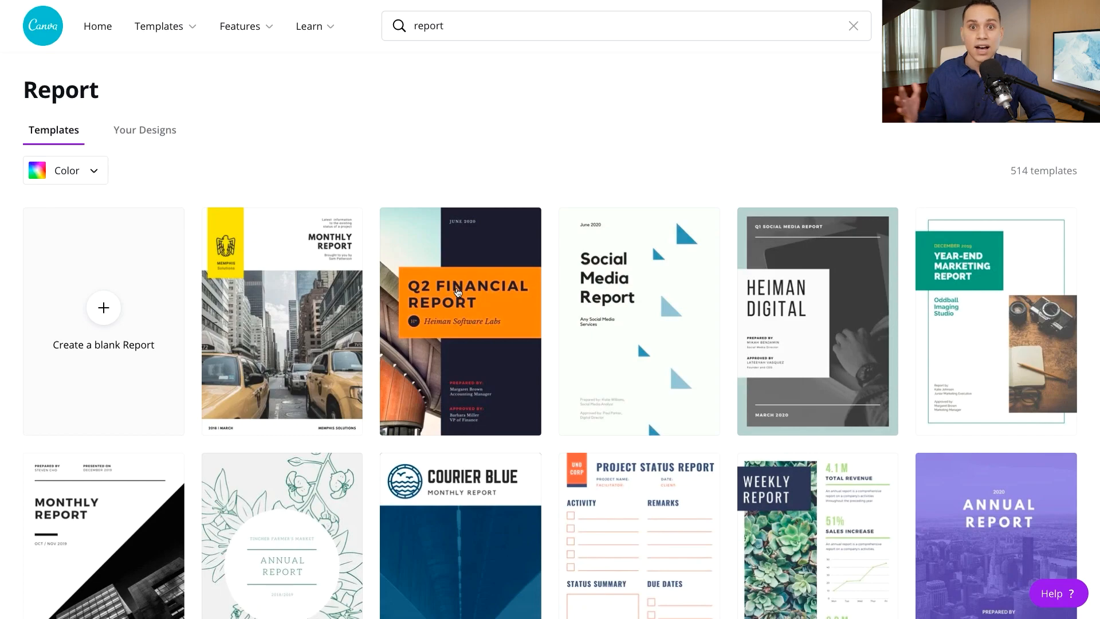
Browse the report template search results for cover and layout ideas
scroll(525, 278, down, 2)
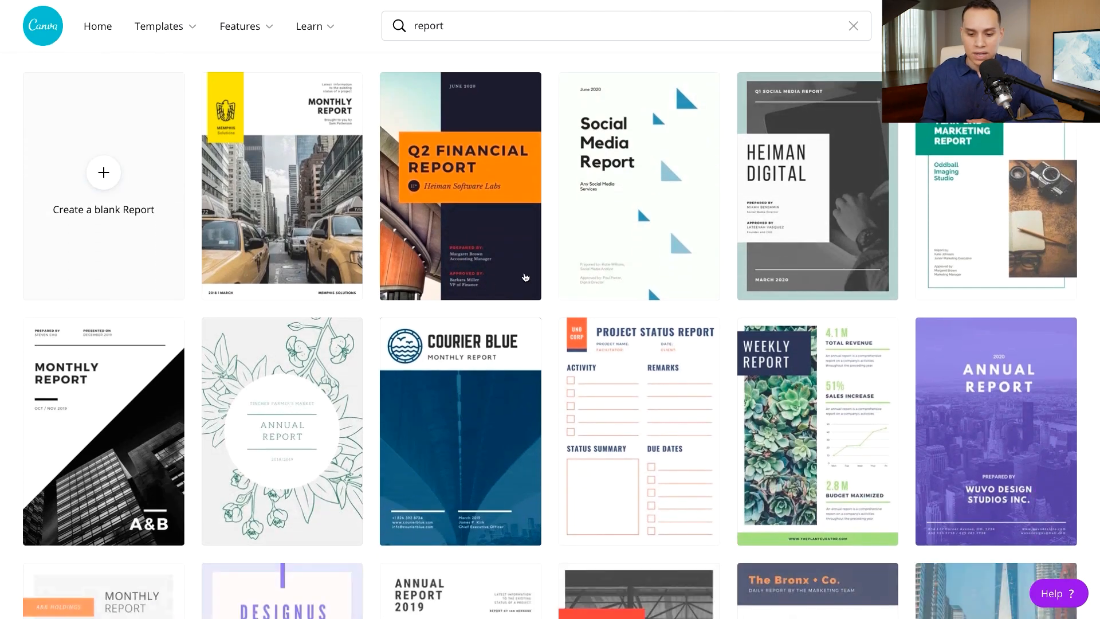
scroll(548, 280, down, 11)
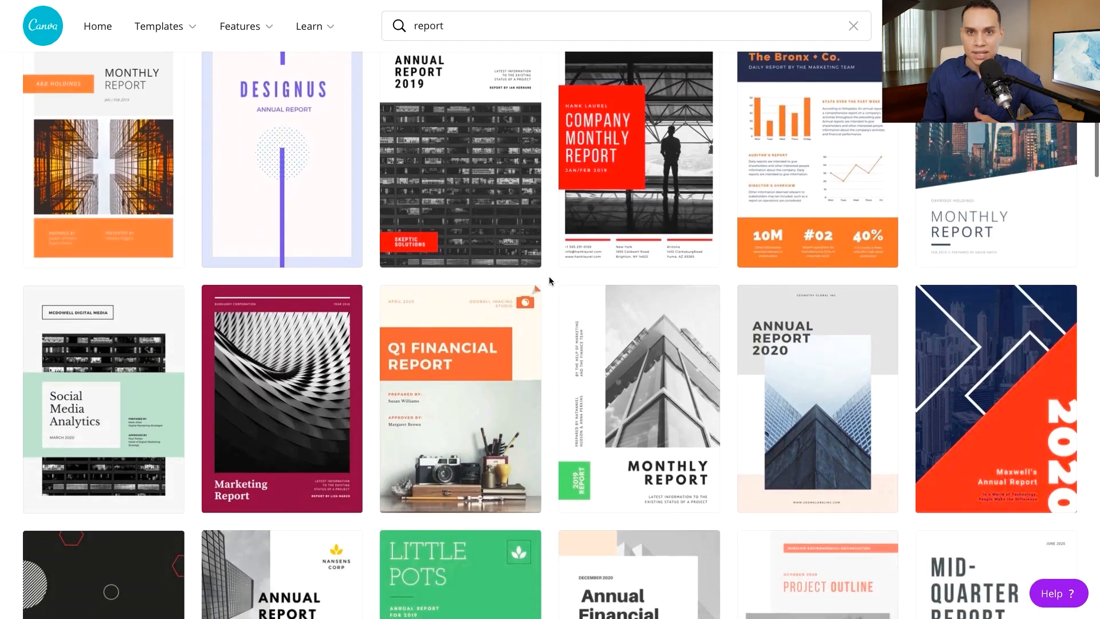
scroll(549, 276, down, 1)
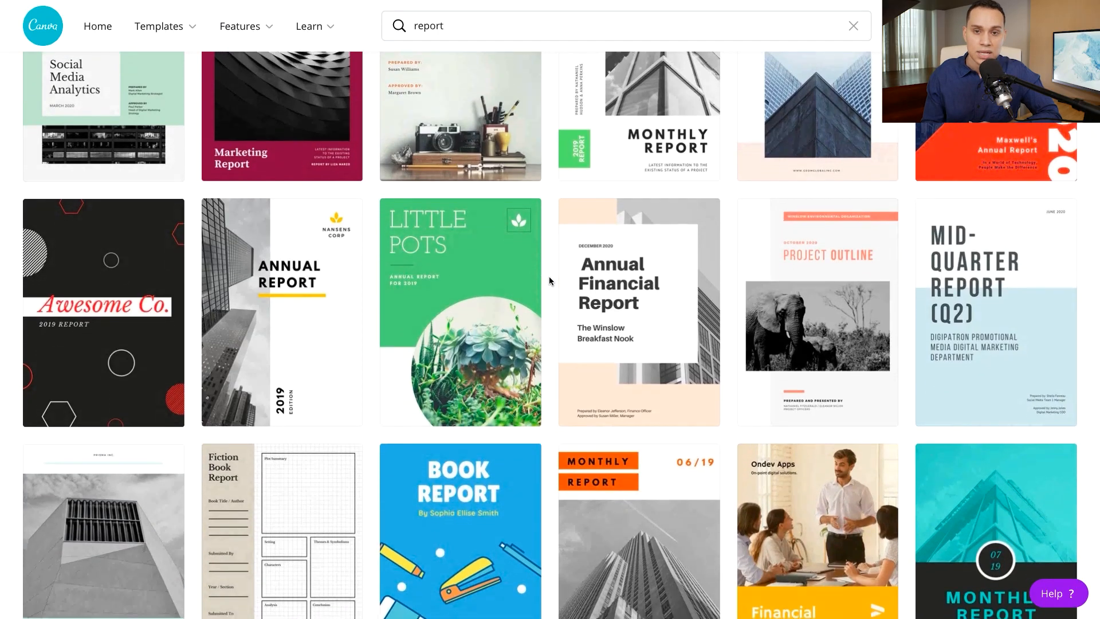
scroll(549, 276, down, 5)
scroll(548, 276, down, 10)
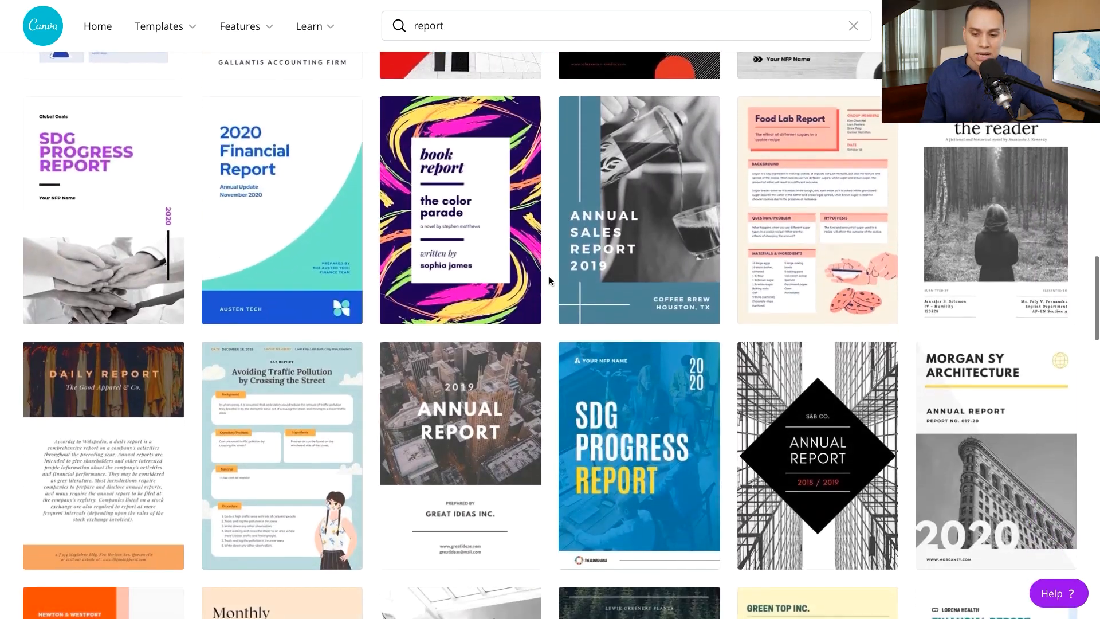
scroll(548, 276, down, 15)
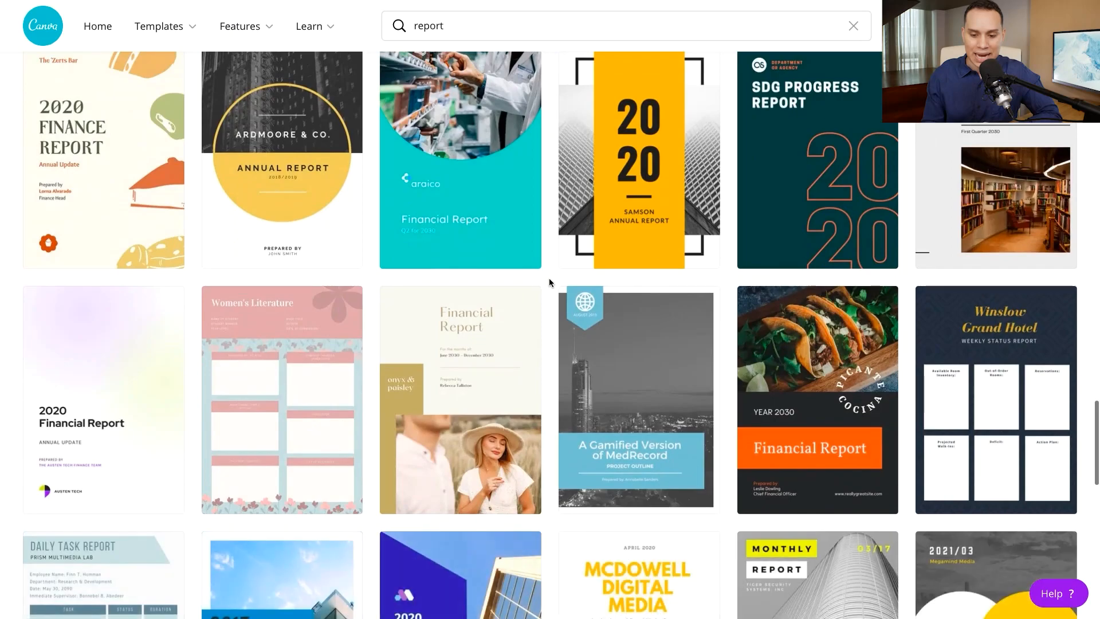
scroll(549, 278, down, 15)
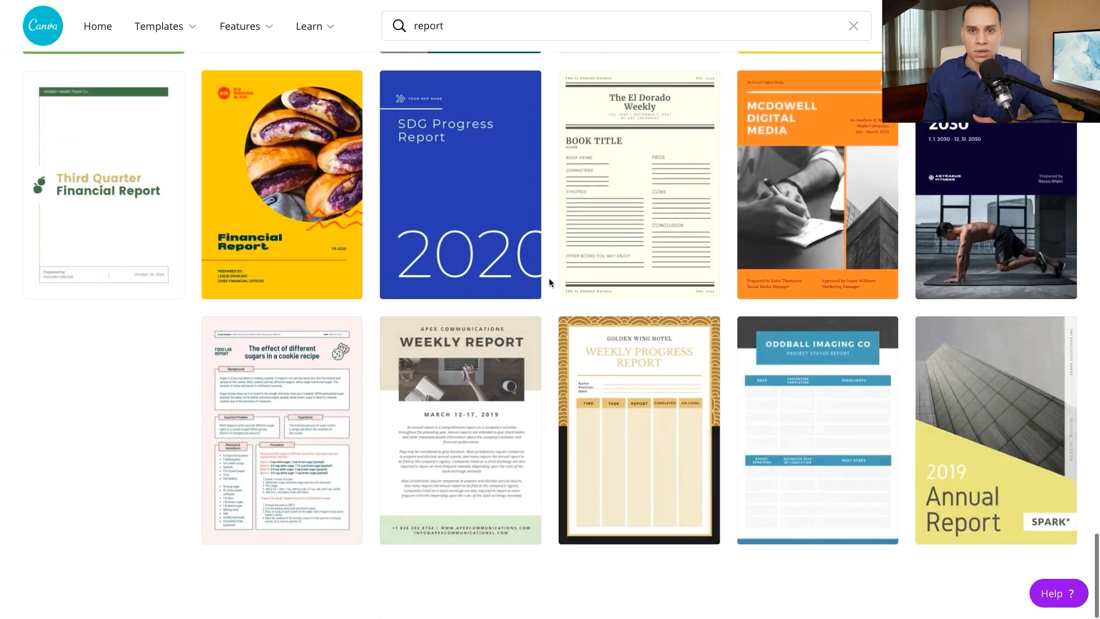
scroll(549, 280, down, 10)
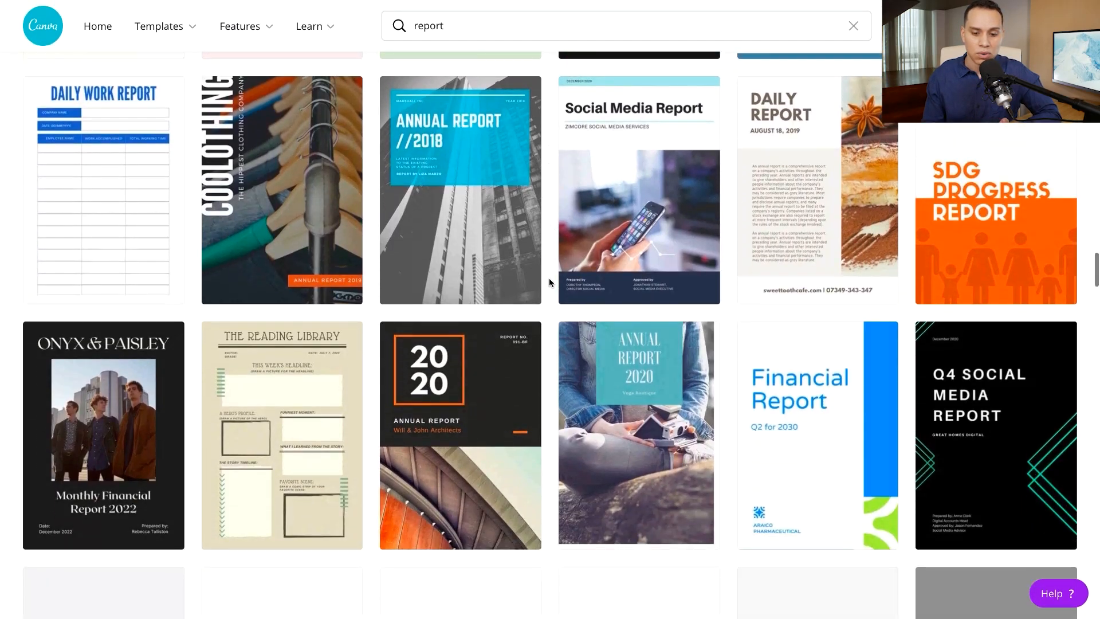
scroll(549, 277, down, 2)
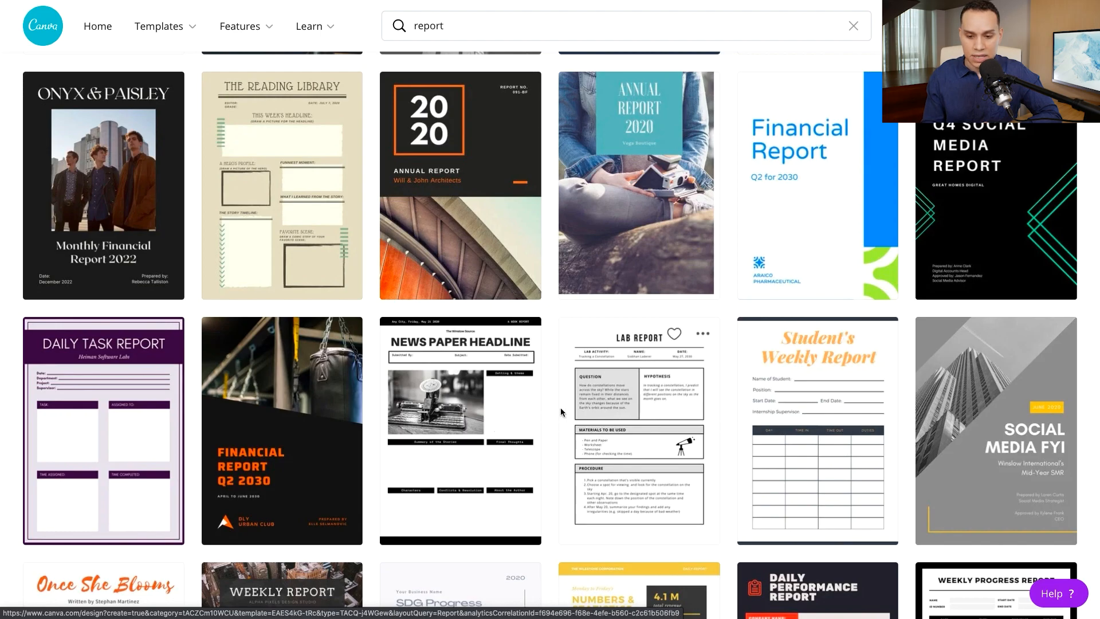
scroll(552, 411, down, 9)
scroll(552, 411, down, 5)
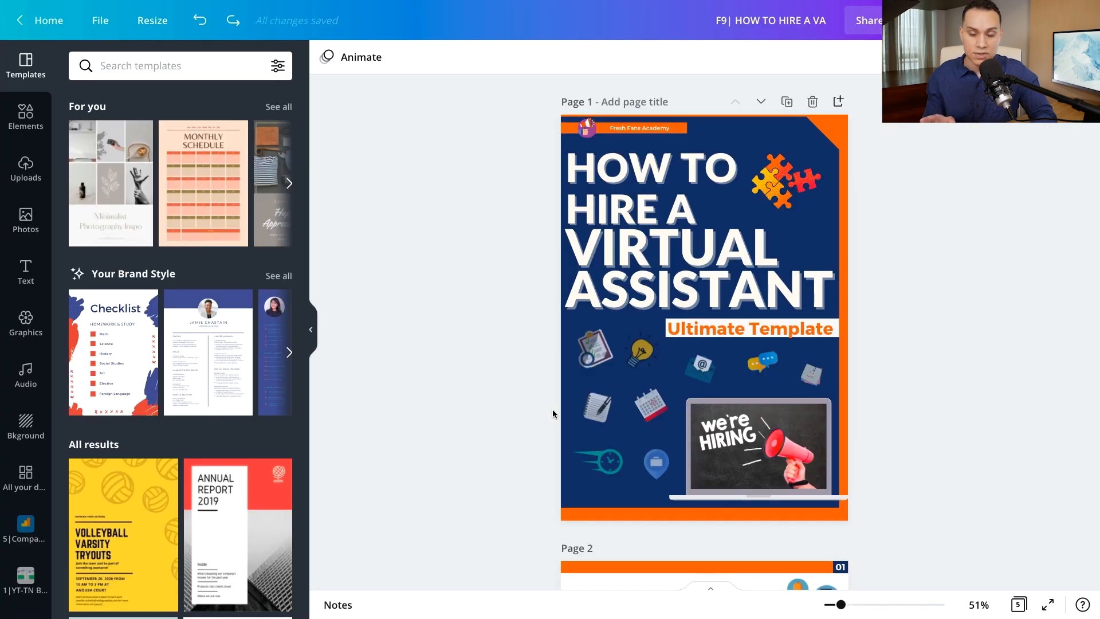
Review all pages of the virtual assistant hiring template, from the cover to the closing page
scroll(552, 412, down, 7)
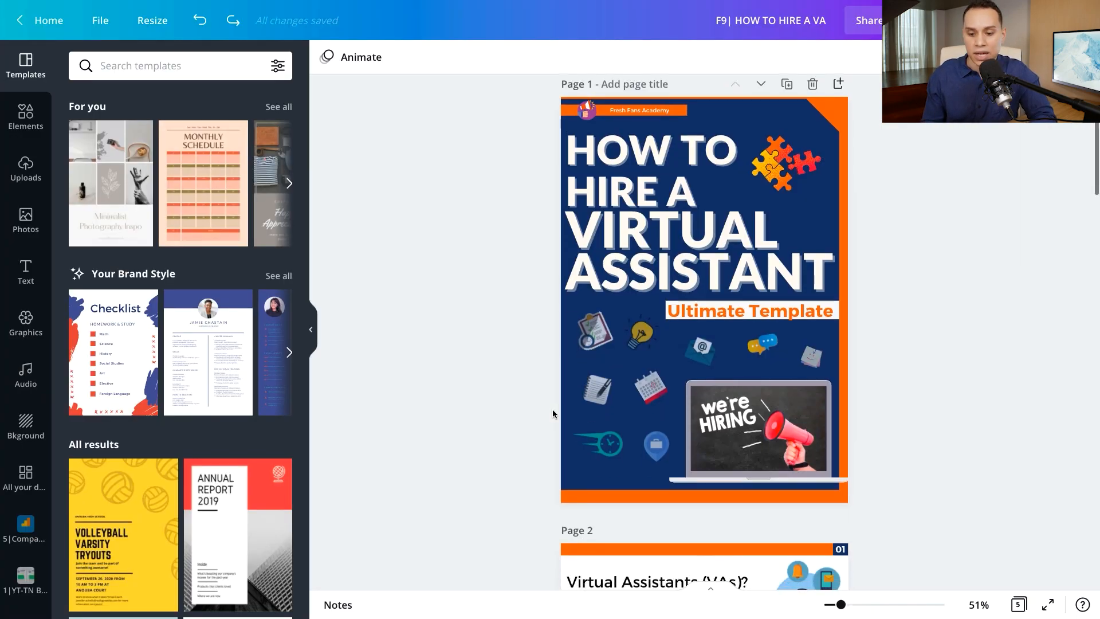
scroll(516, 340, down, 15)
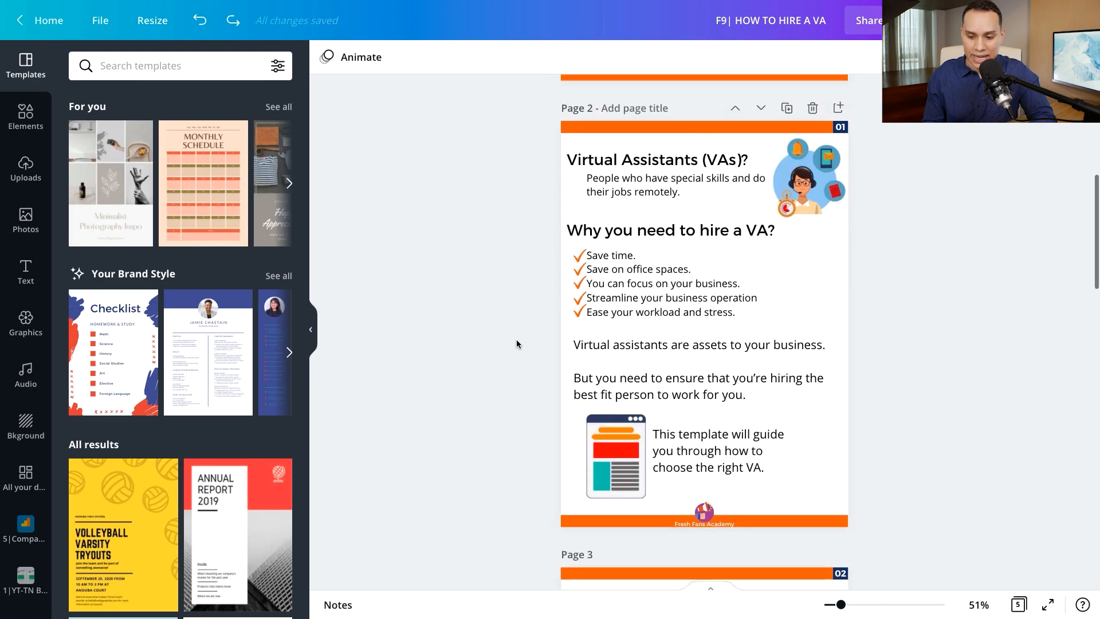
scroll(516, 340, down, 12)
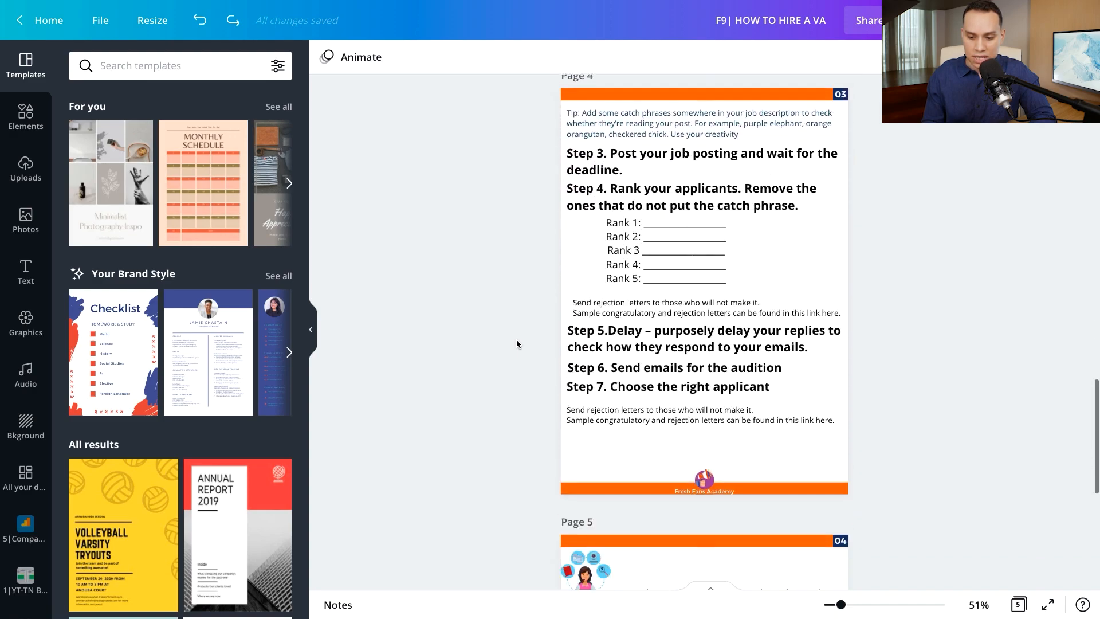
scroll(517, 340, up, 16)
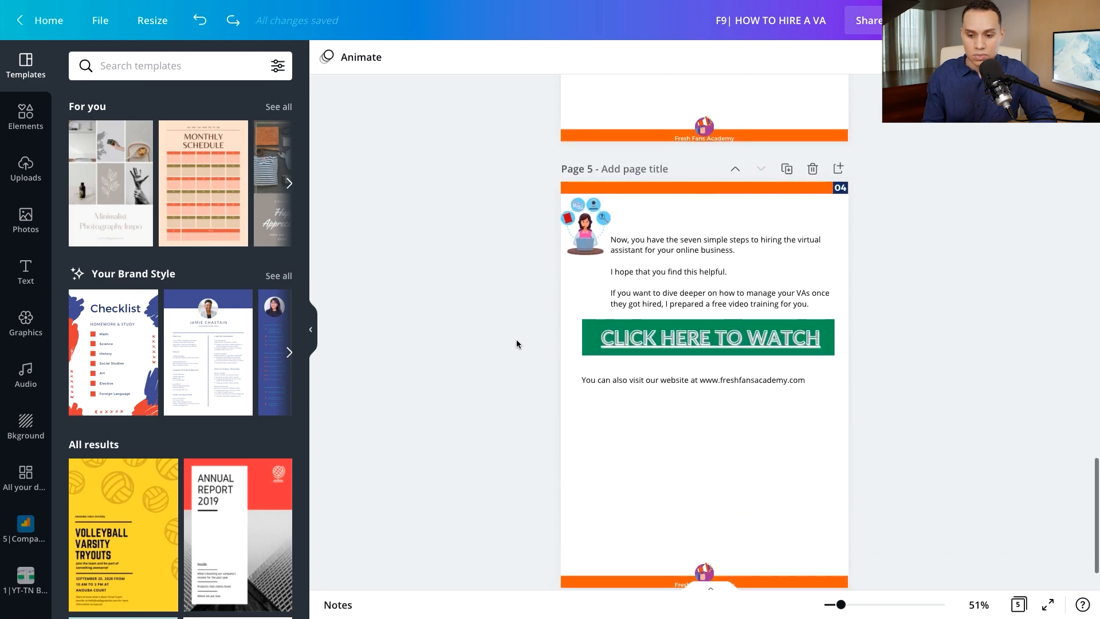
scroll(517, 342, up, 12)
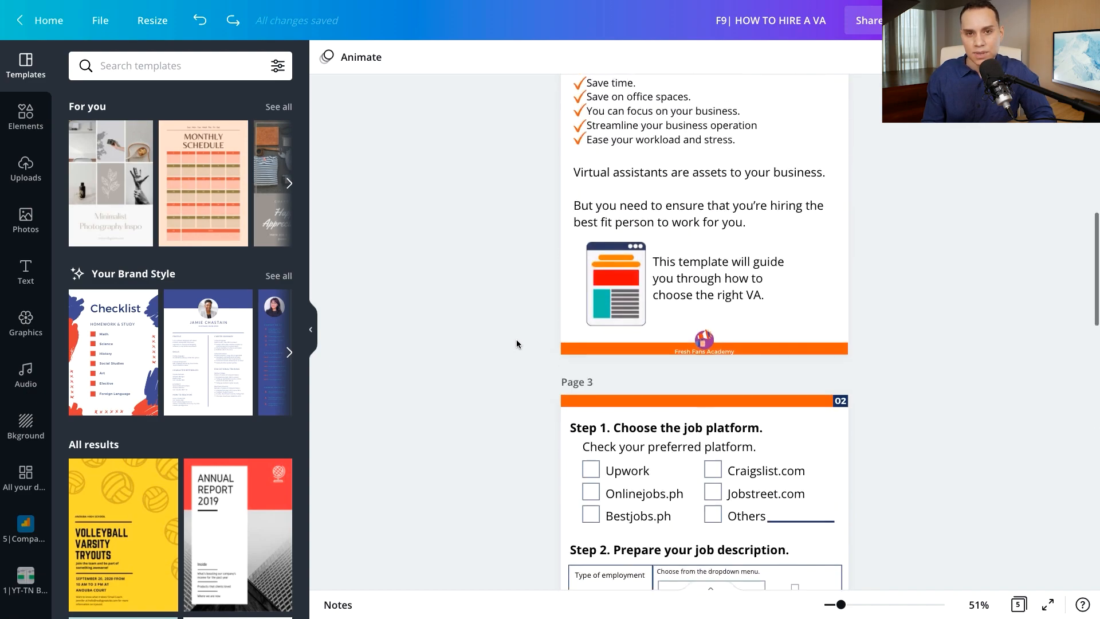
scroll(516, 344, up, 4)
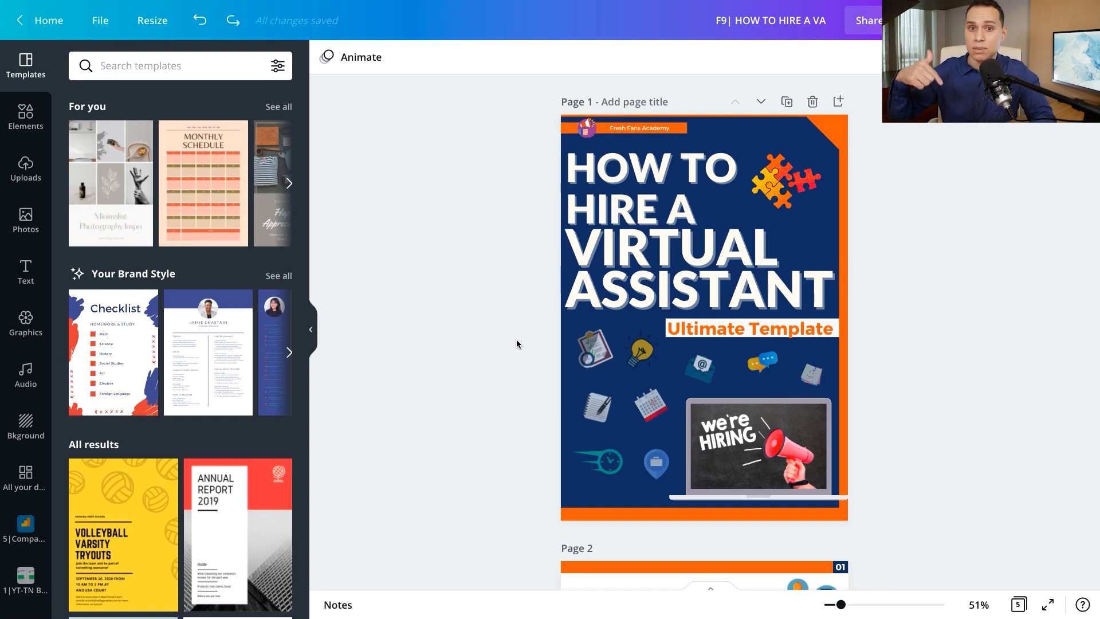
Add a new page ahead of the cover page and remove its orange background
click(838, 102)
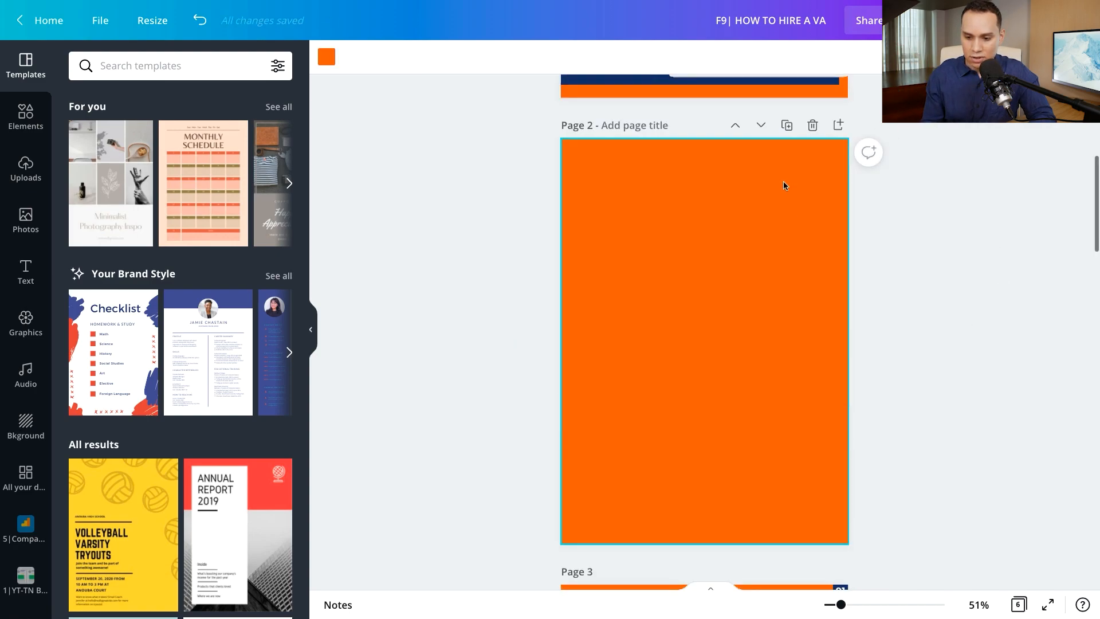
click(734, 125)
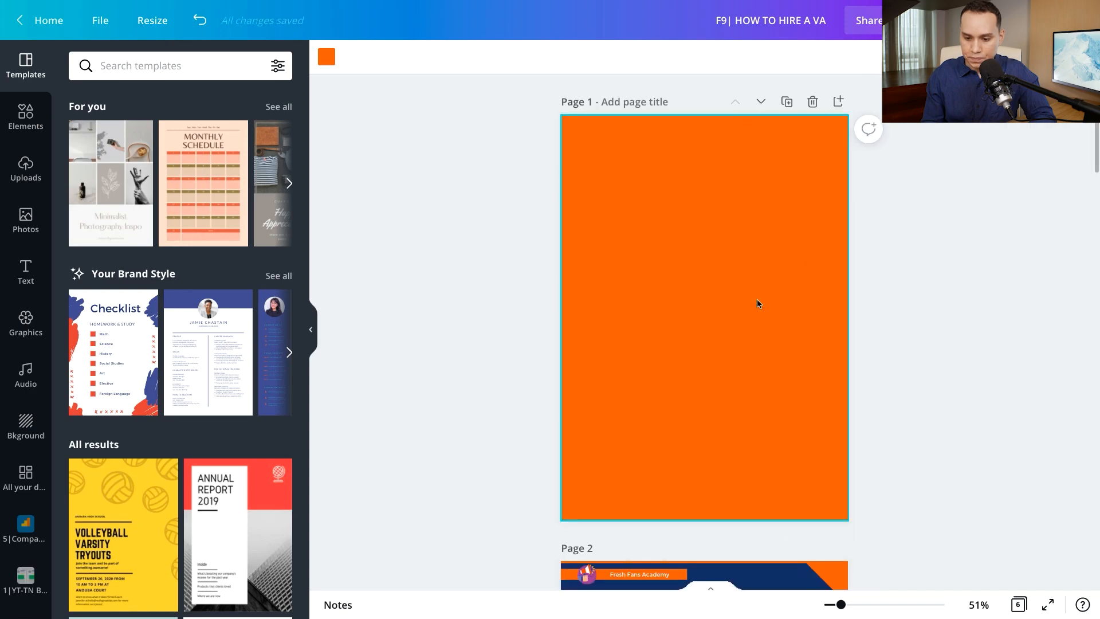
key(Delete)
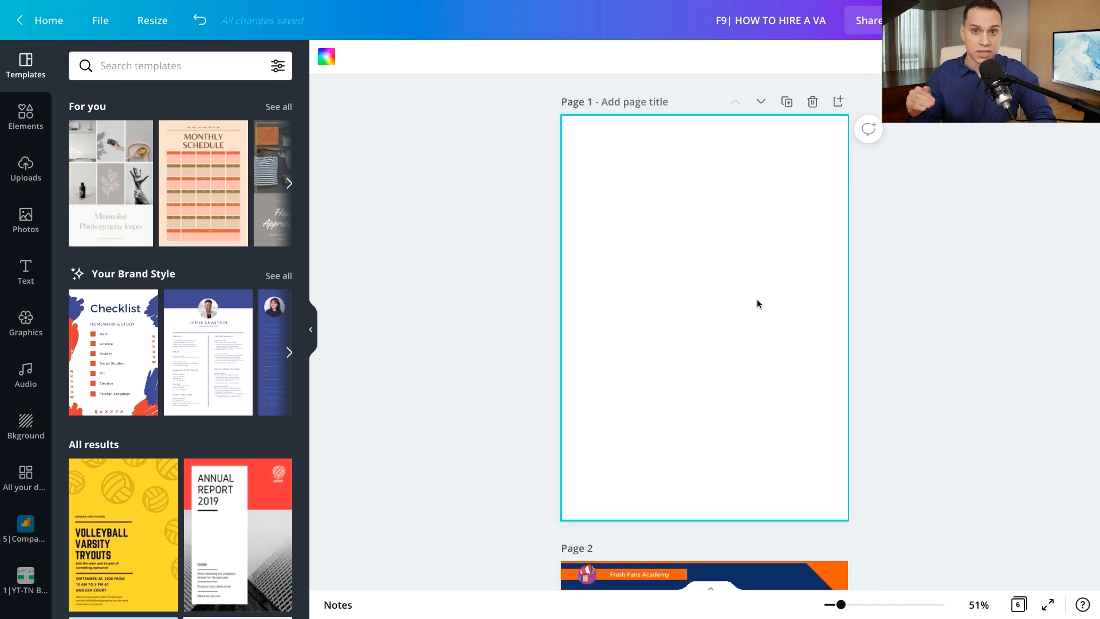
Look through the suggested templates and compare the blank page with the existing cover design
scroll(401, 350, down, 2)
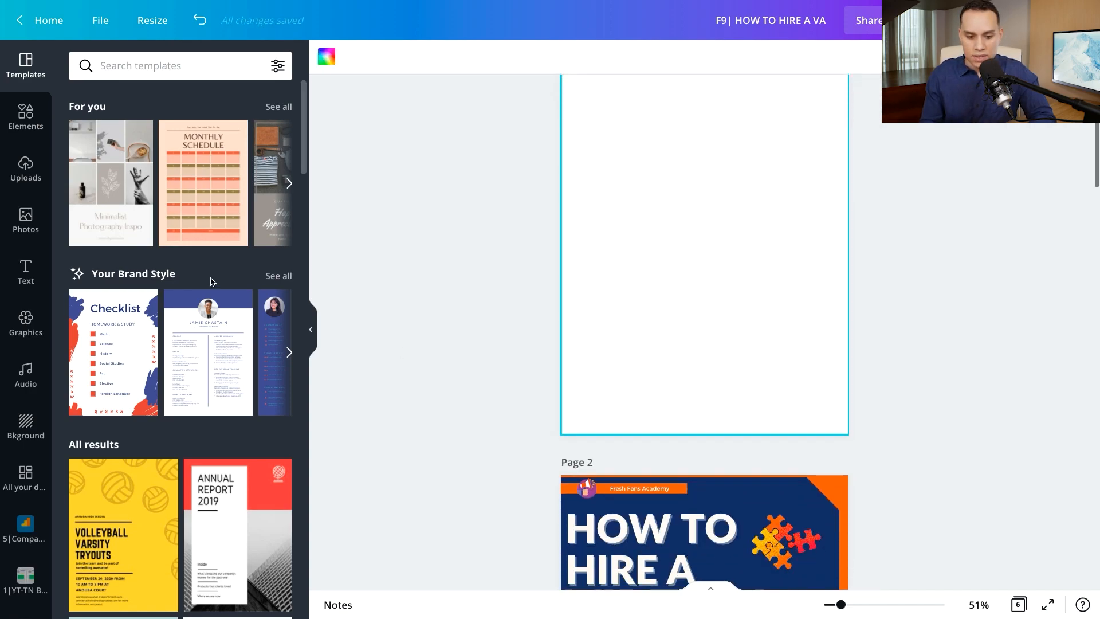
scroll(212, 280, down, 9)
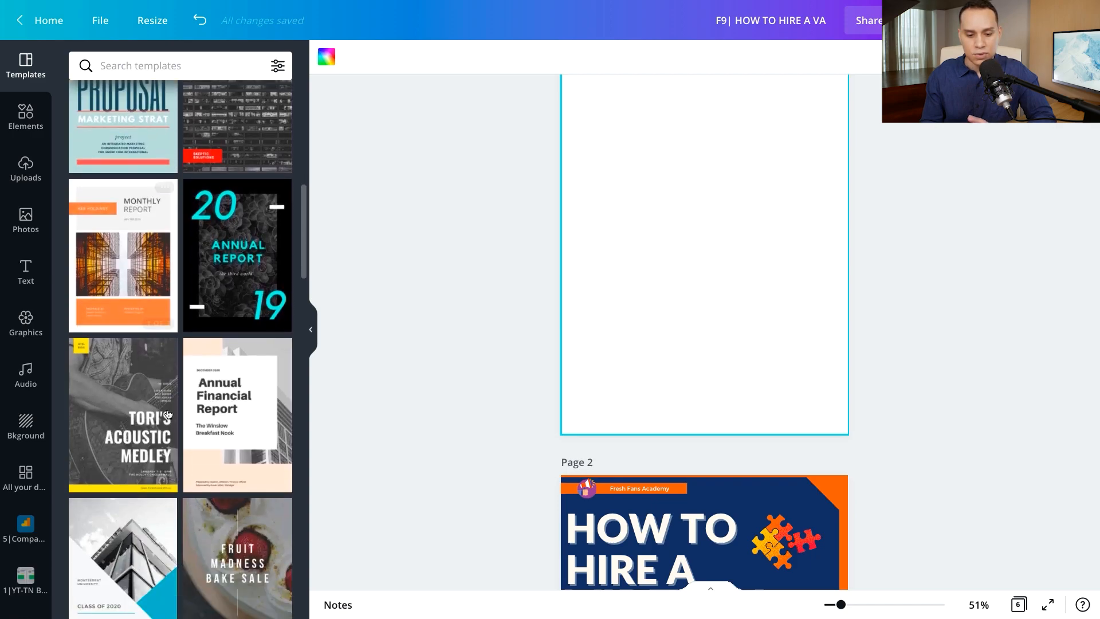
scroll(168, 414, down, 3)
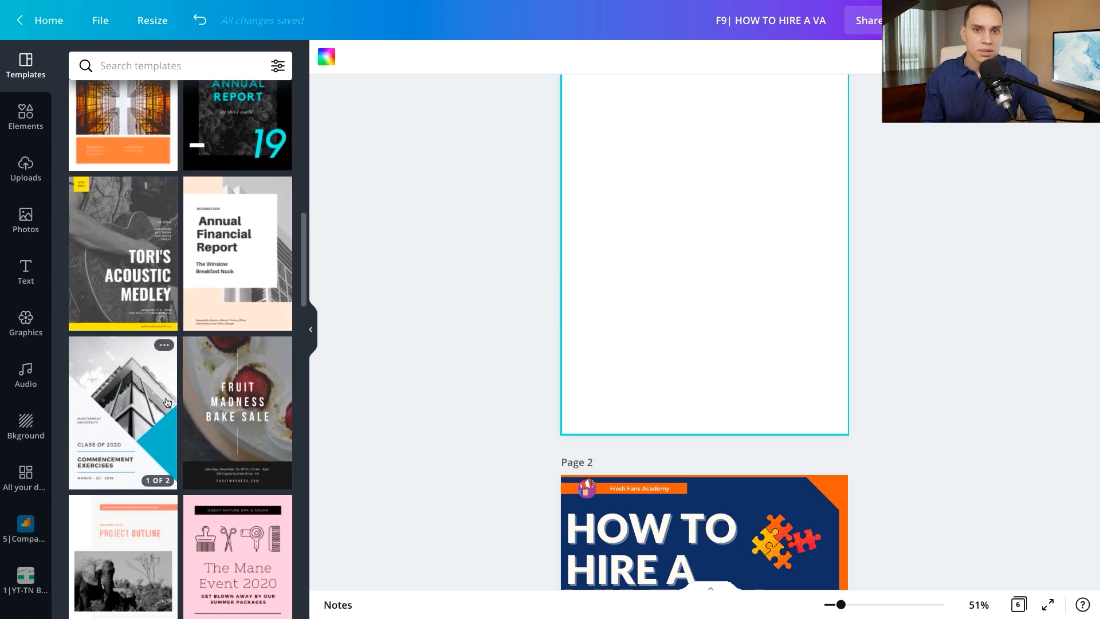
scroll(499, 265, up, 2)
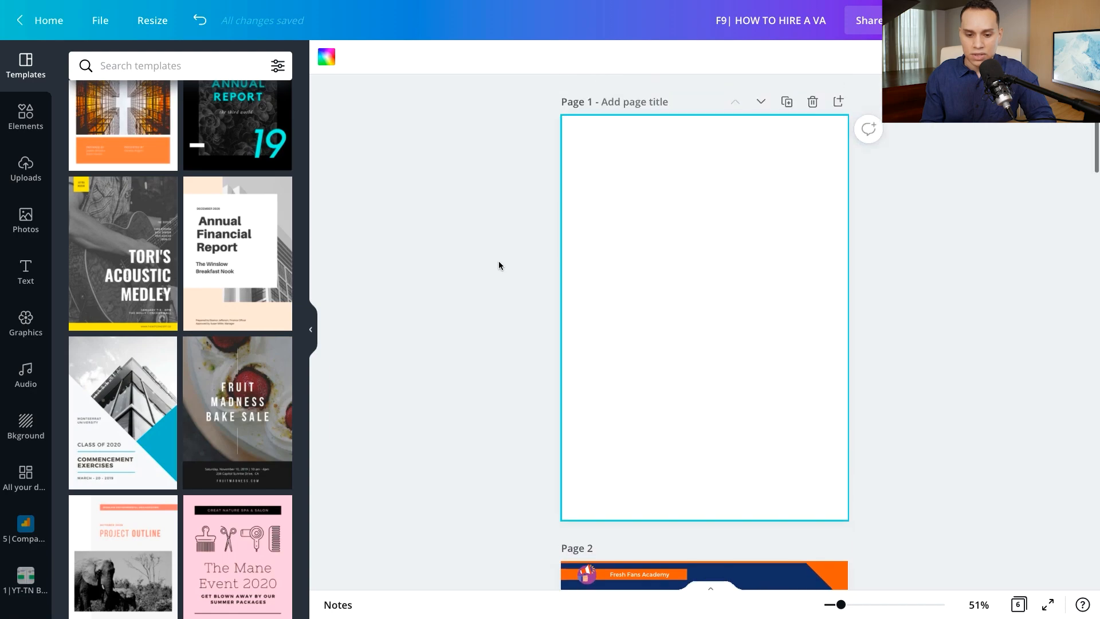
scroll(559, 189, down, 8)
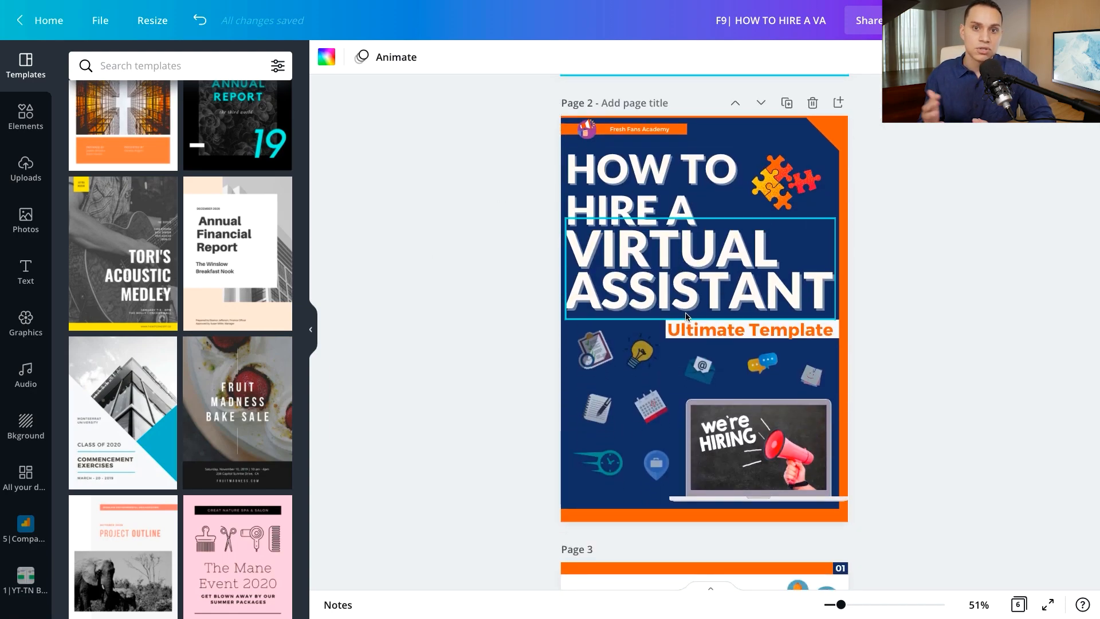
scroll(686, 316, up, 8)
scroll(275, 254, up, 6)
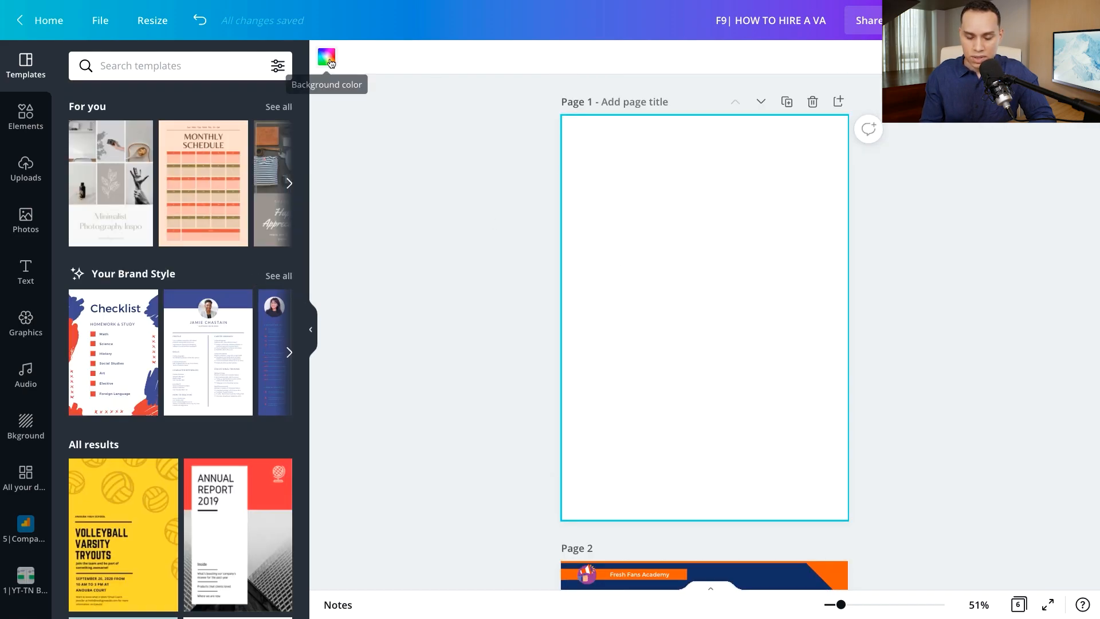
Set the blank first page's background to the orange from the document colors
click(327, 58)
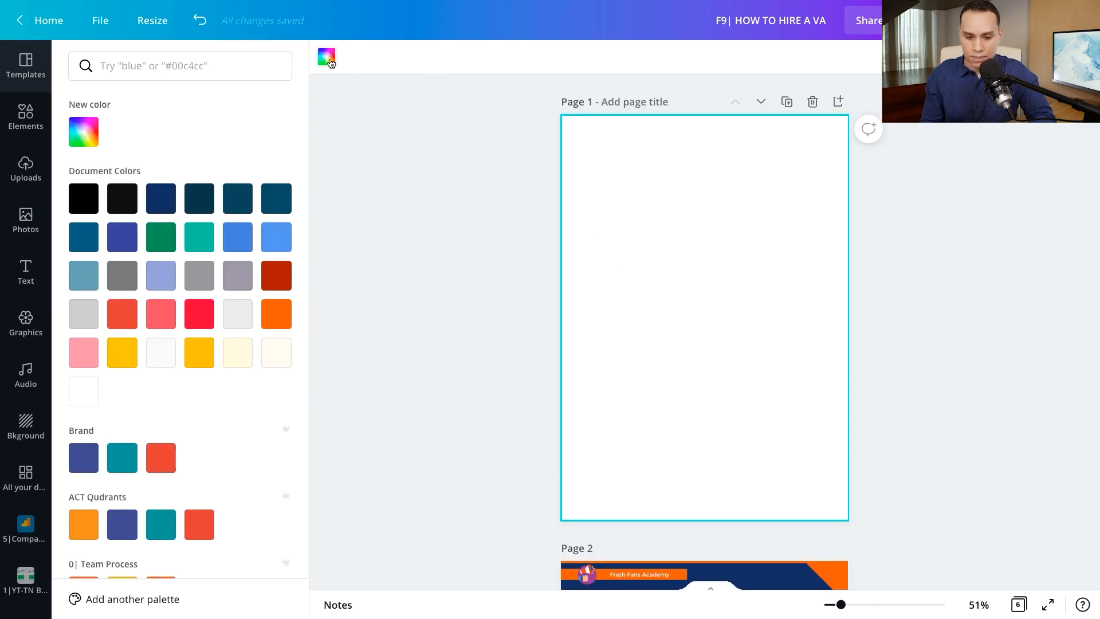
click(279, 317)
click(393, 300)
click(481, 296)
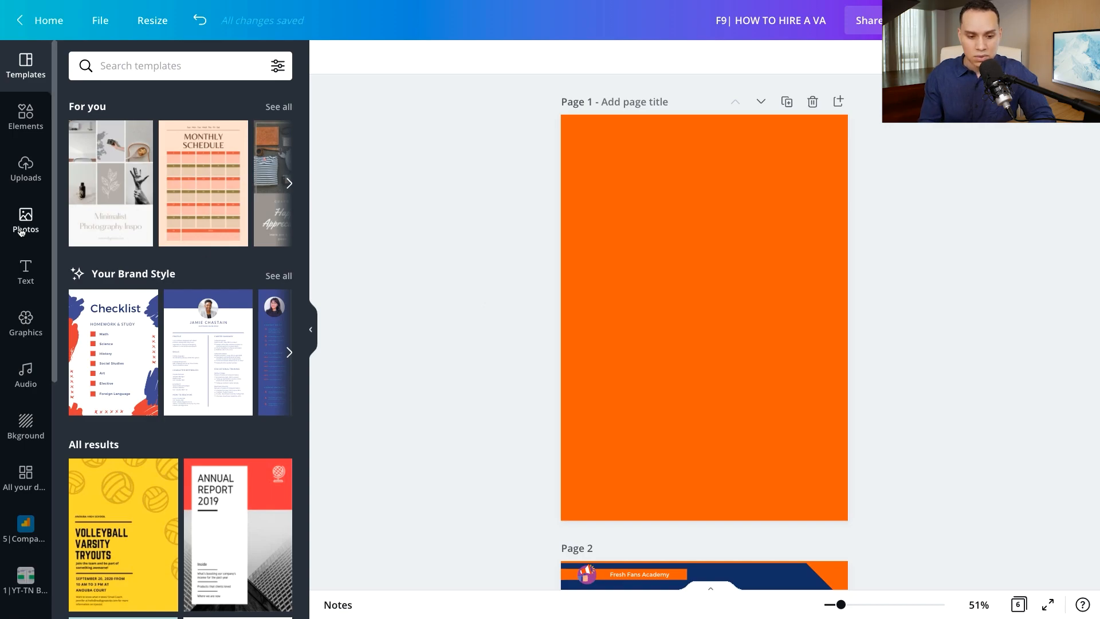
Check the navy shape on the existing cover and insert a matching square with one cut corner on the first page
click(26, 111)
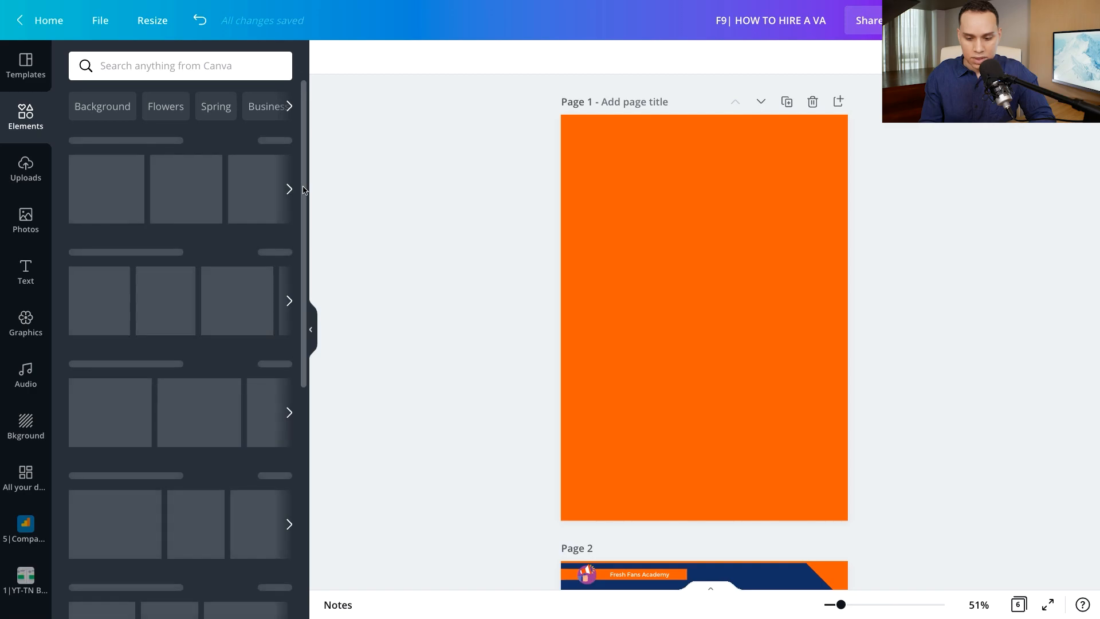
scroll(459, 222, down, 5)
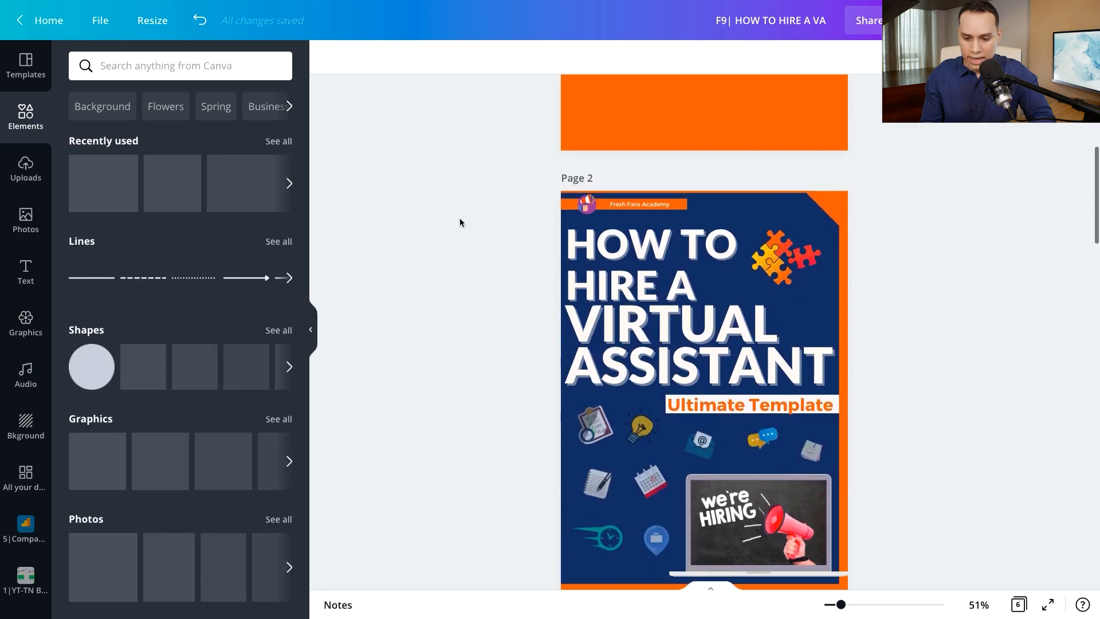
click(754, 213)
scroll(543, 239, up, 5)
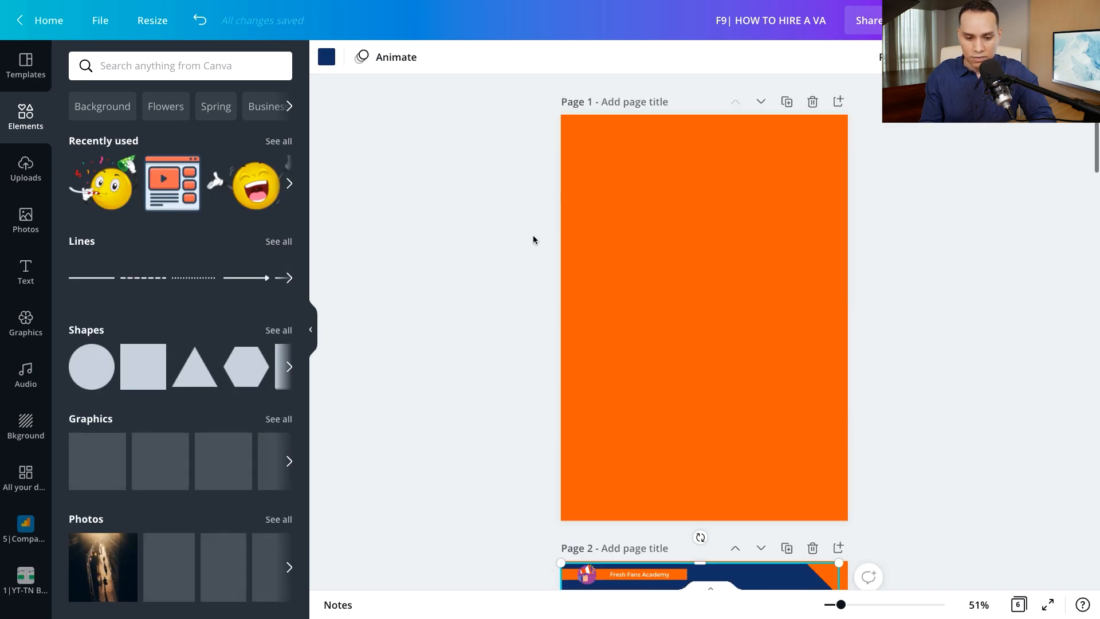
click(290, 368)
click(278, 331)
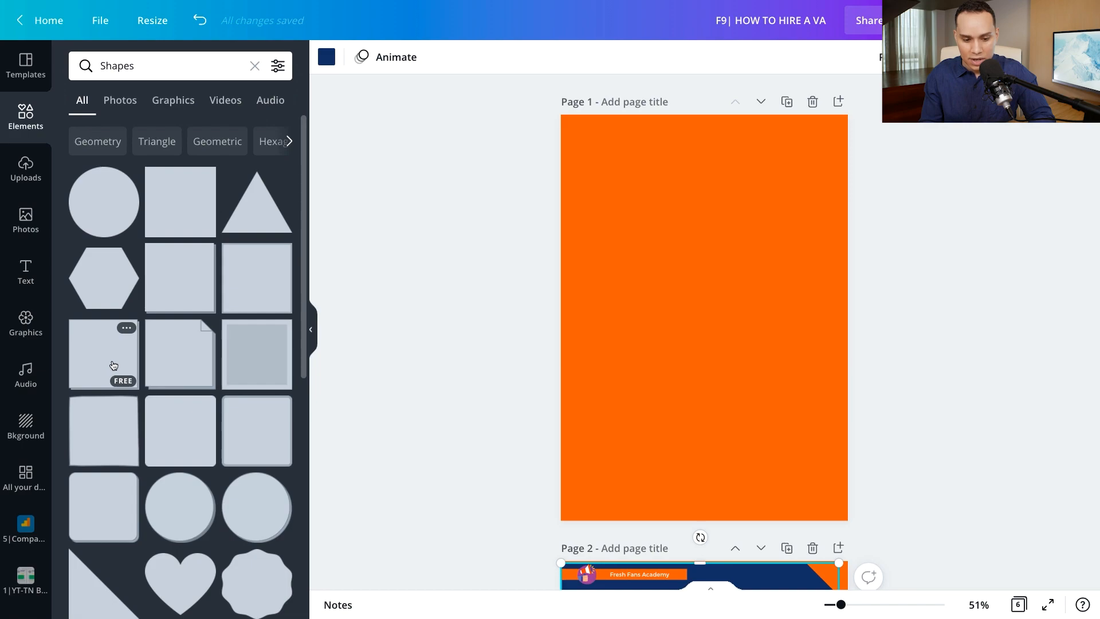
scroll(172, 367, down, 5)
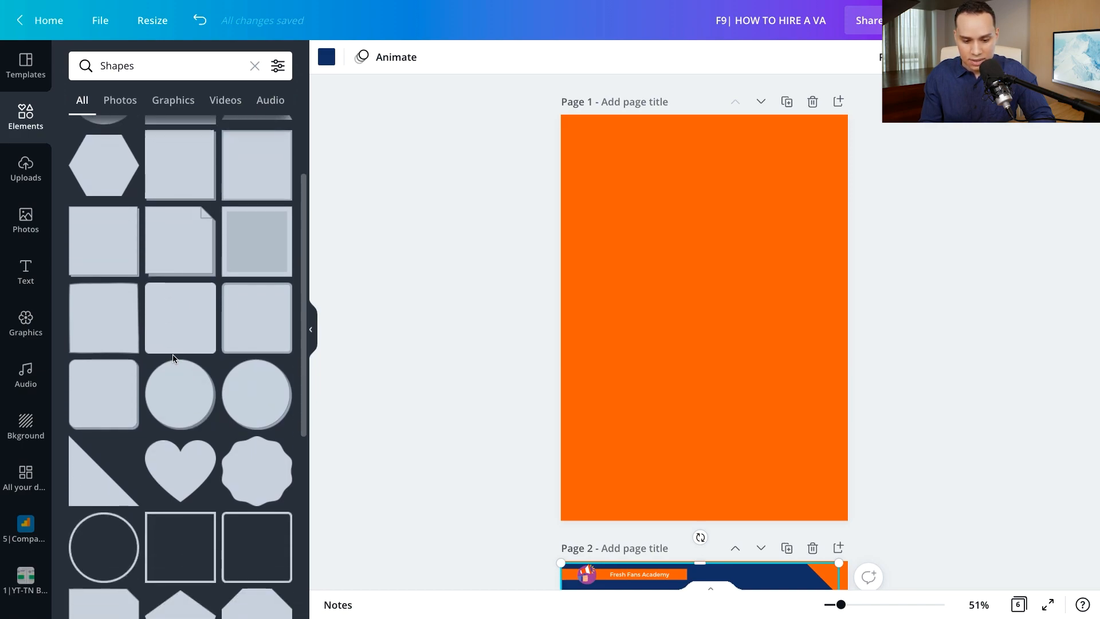
scroll(189, 241, down, 2)
click(100, 357)
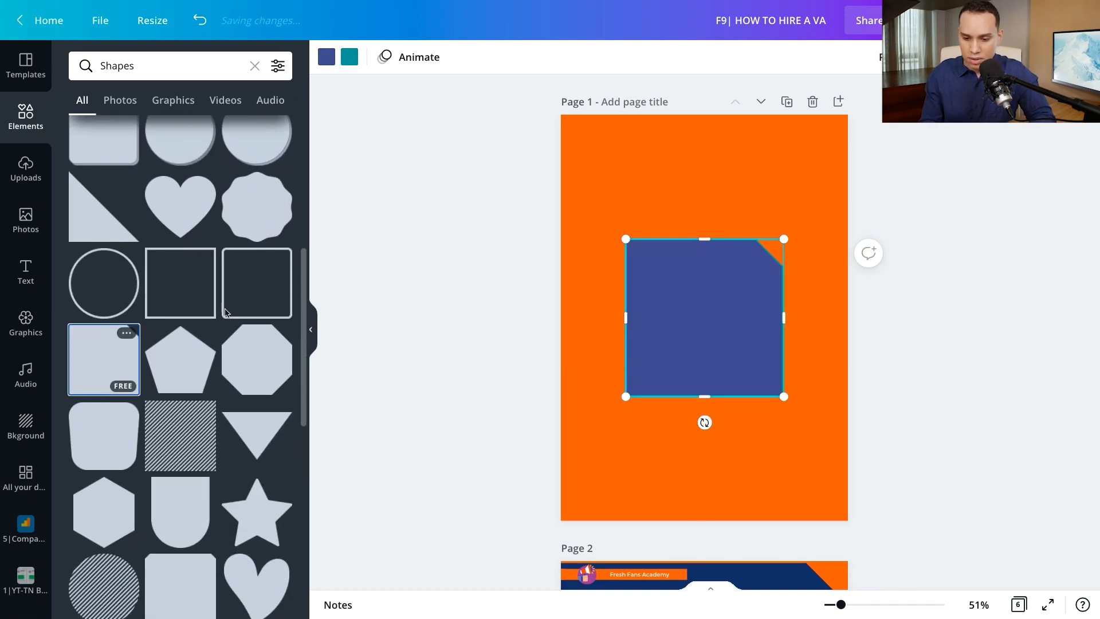
Align the cut-corner shape with the page's upper-left corner and enlarge it to full page height, leaving an orange strip along the right edge
drag(690, 277, 664, 198)
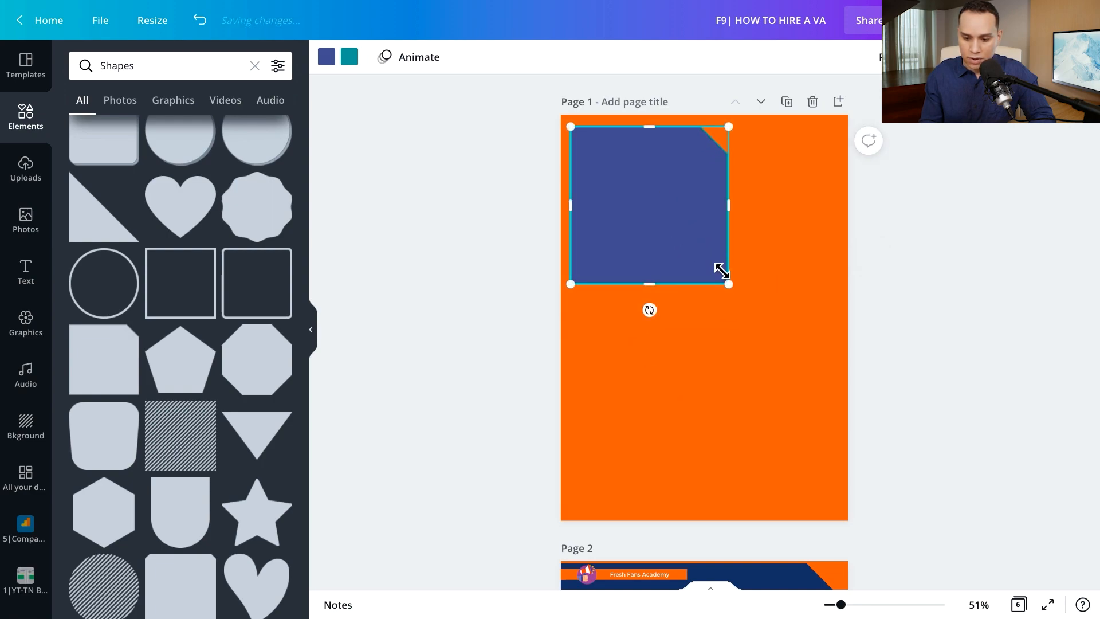
drag(751, 317, 777, 408)
drag(691, 368, 703, 510)
drag(608, 253, 603, 241)
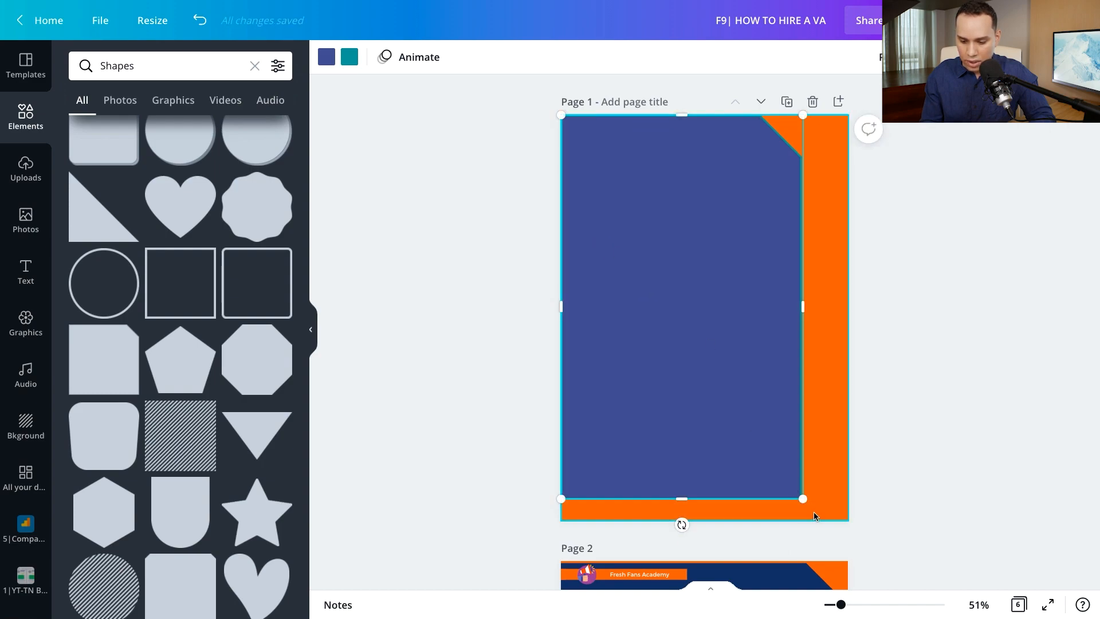
drag(802, 499, 833, 516)
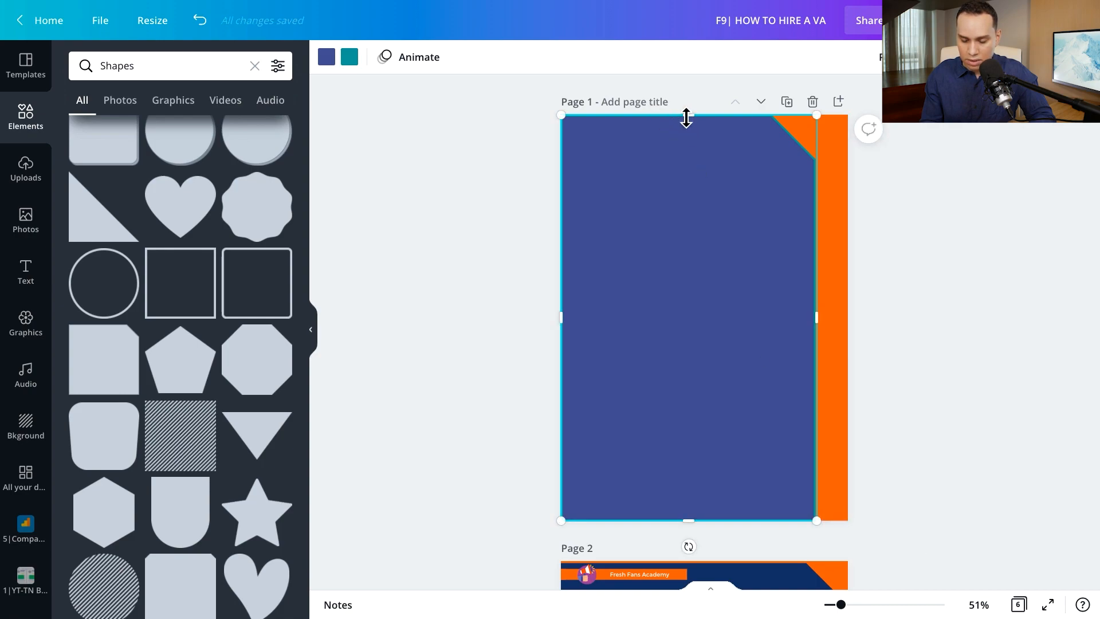
Resize the cut-corner shape to leave narrow orange strips along the page's top and right edges, and compare it with the existing cover
drag(687, 122, 687, 130)
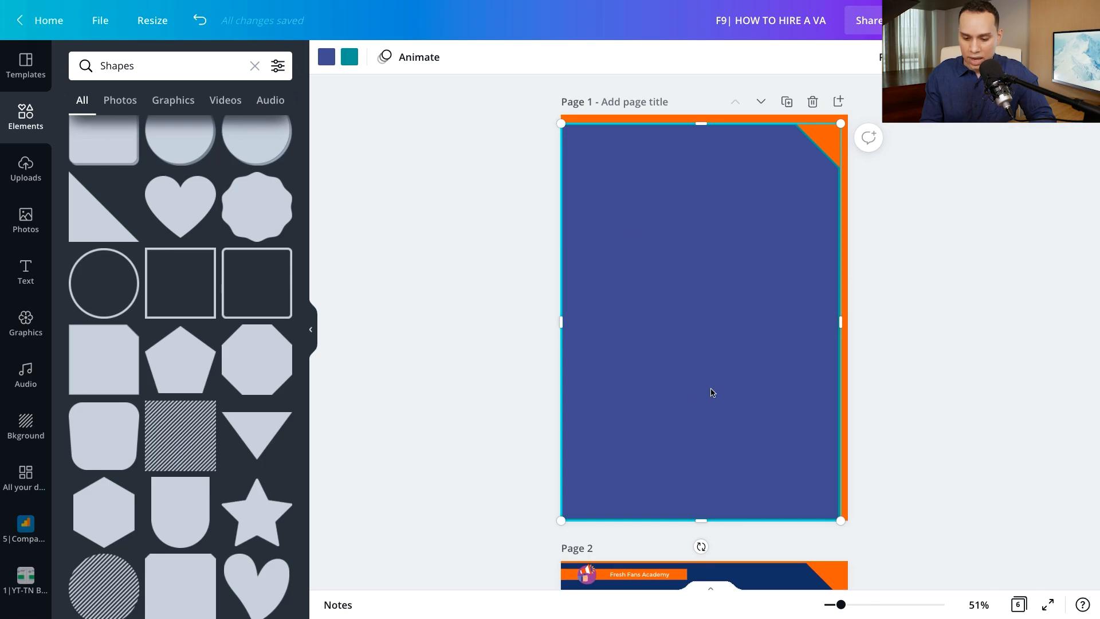
scroll(698, 322, down, 6)
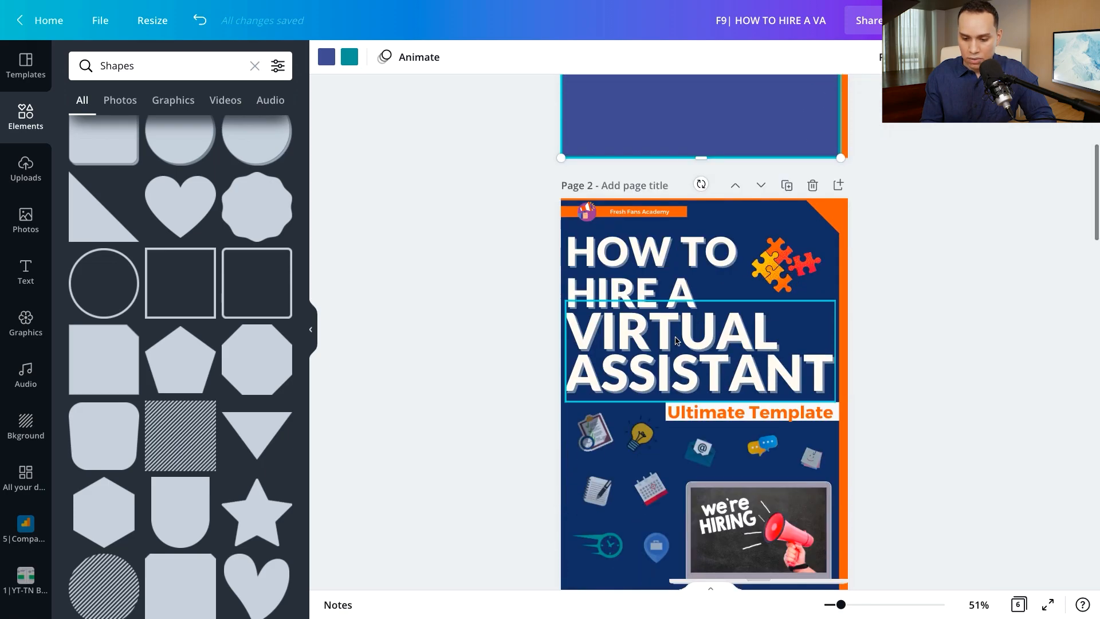
scroll(669, 407, down, 2)
scroll(658, 269, up, 8)
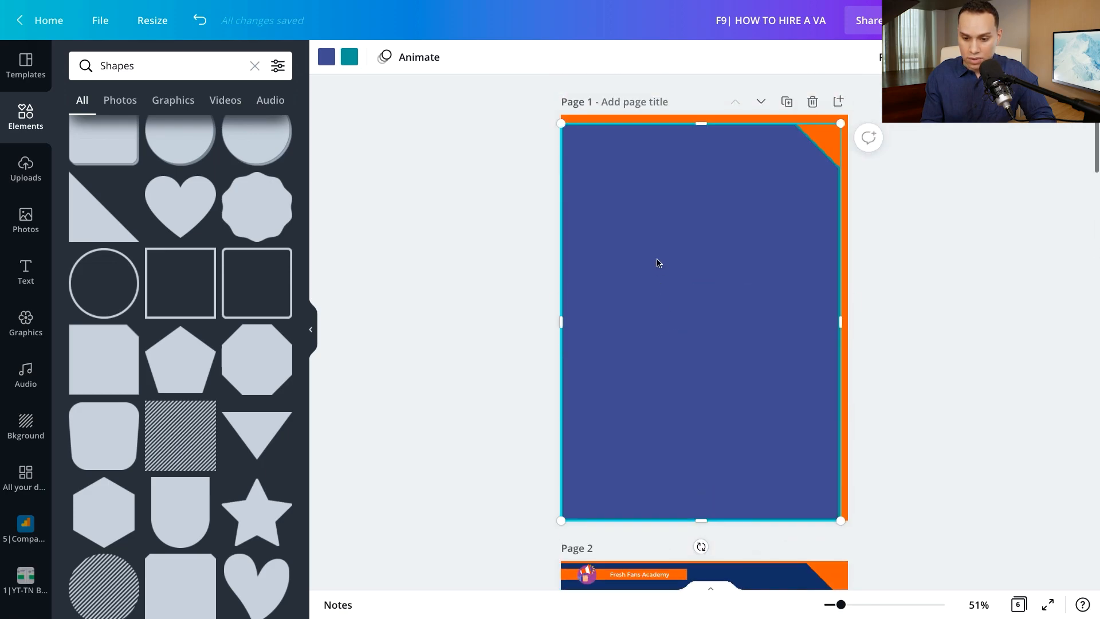
Try several dark blues from the document colors on the cut-corner shape and settle on the navy
click(328, 57)
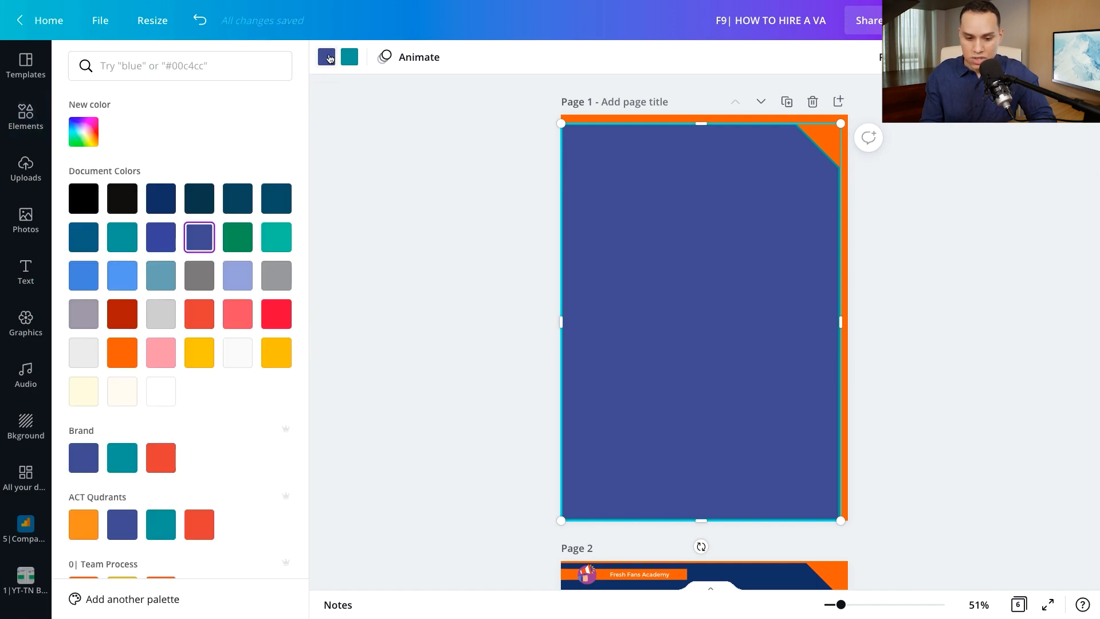
click(82, 242)
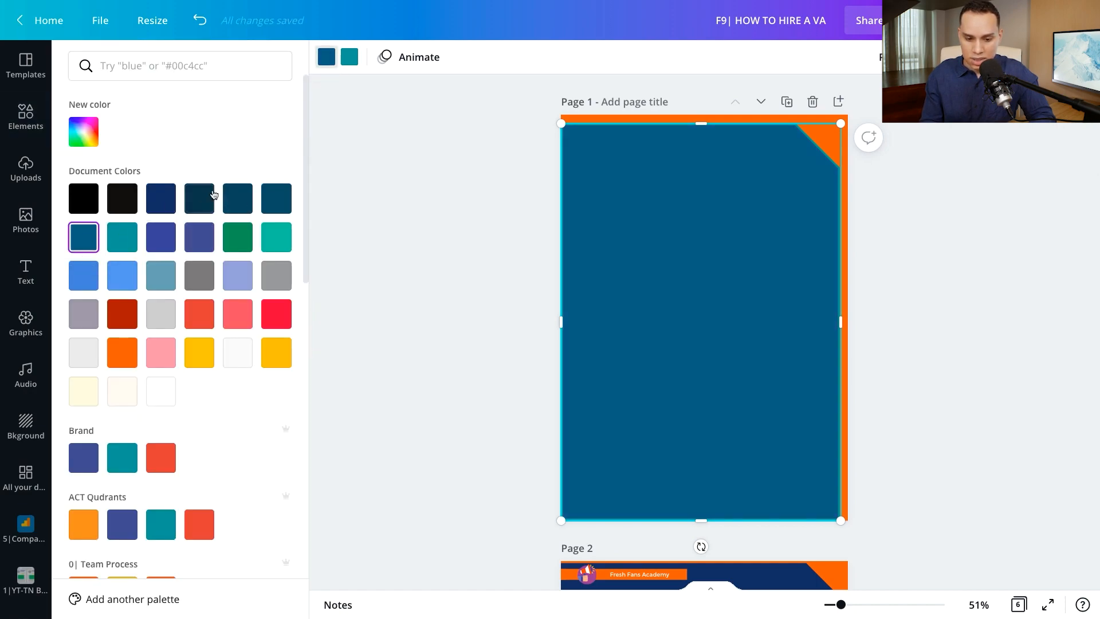
click(238, 198)
click(280, 201)
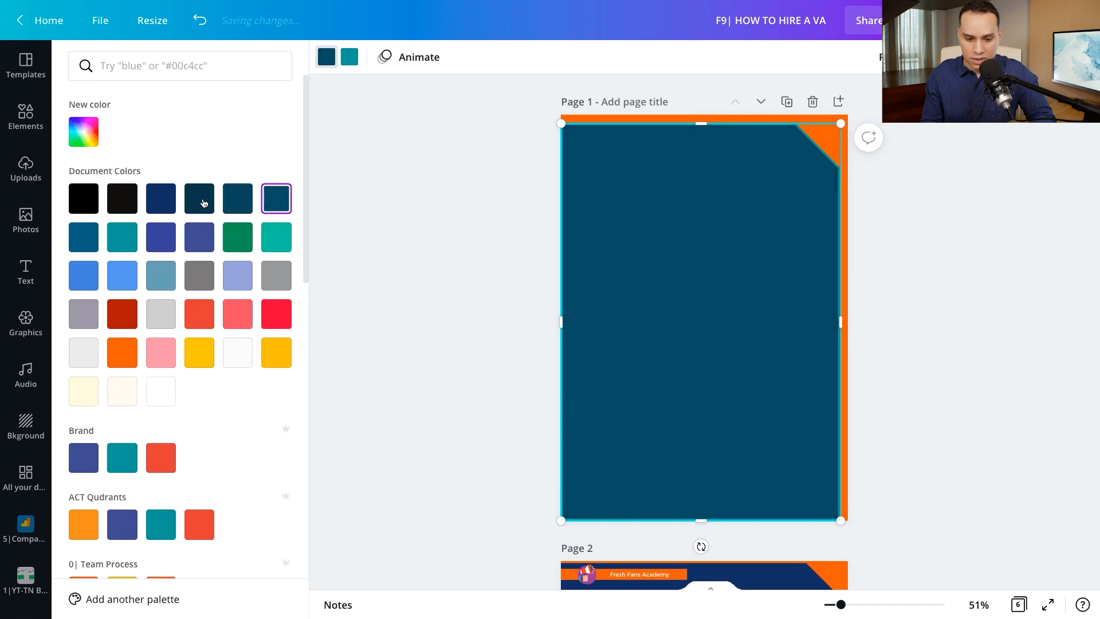
click(161, 198)
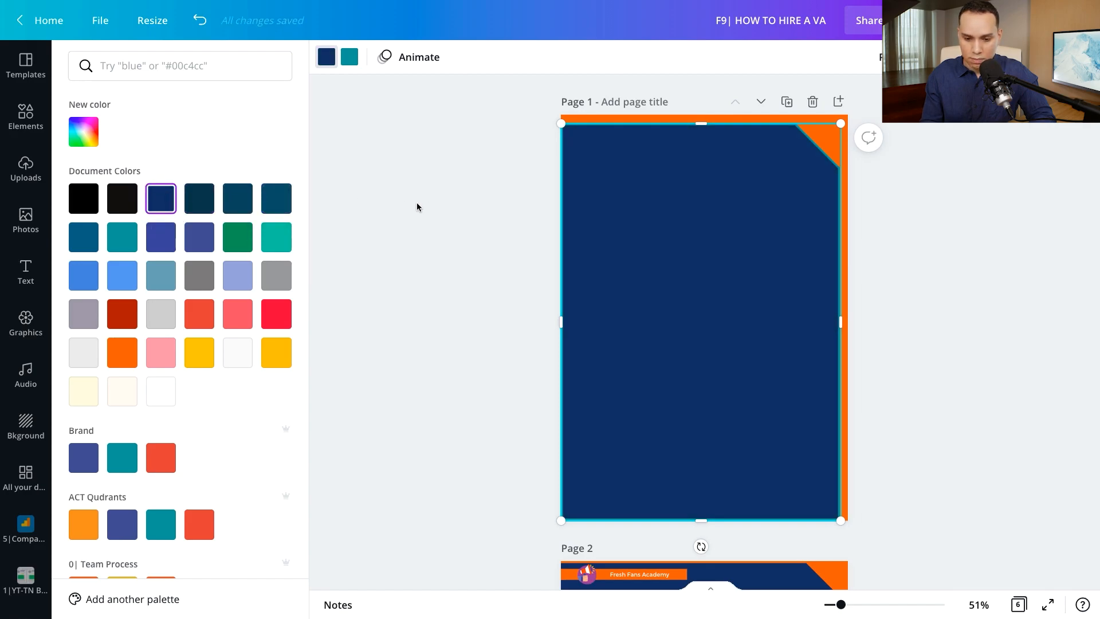
key(Escape)
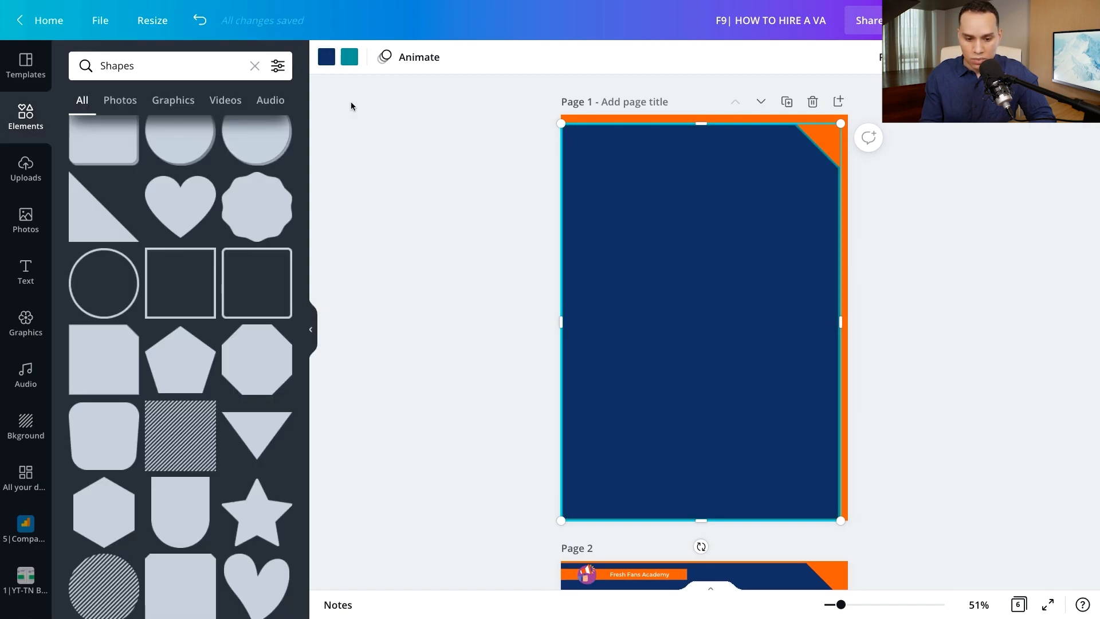
Insert a plain square and reshape it into a thin banner near the page's top, flush with the left edge and about two-thirds page width
scroll(164, 258, up, 6)
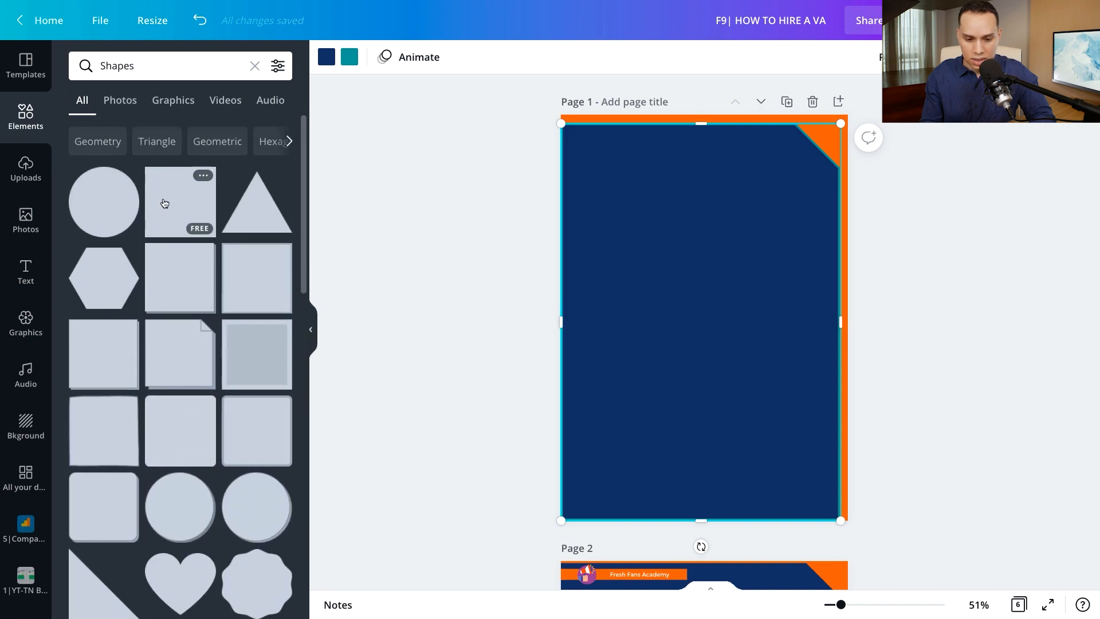
click(193, 205)
drag(704, 394, 755, 142)
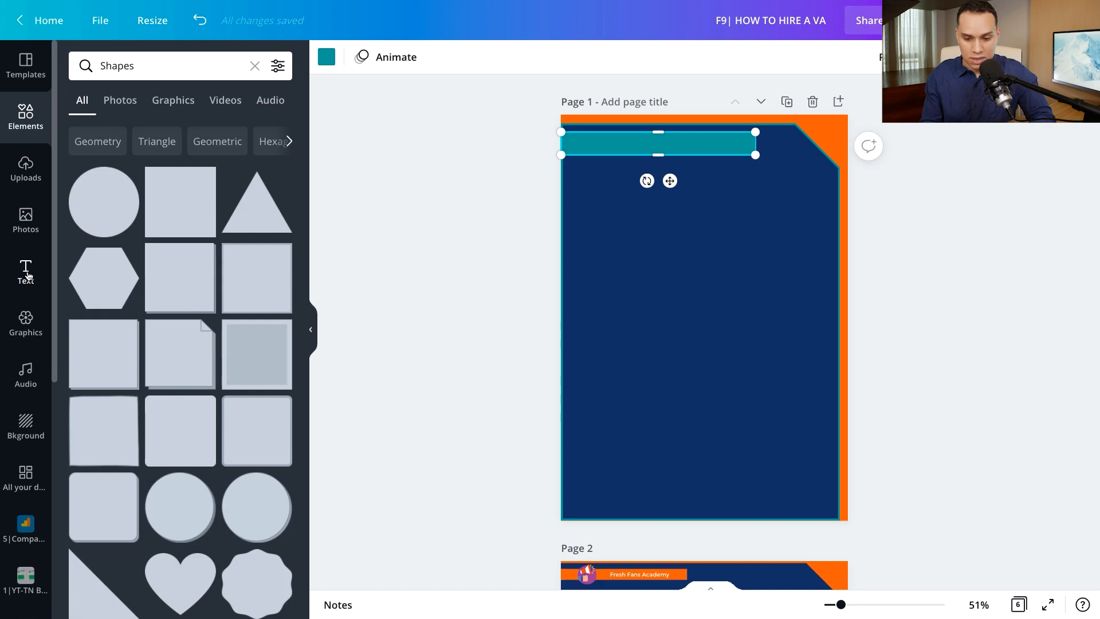
Add a subheading reading "Fresh Fans Academy" and center it on the banner
click(26, 272)
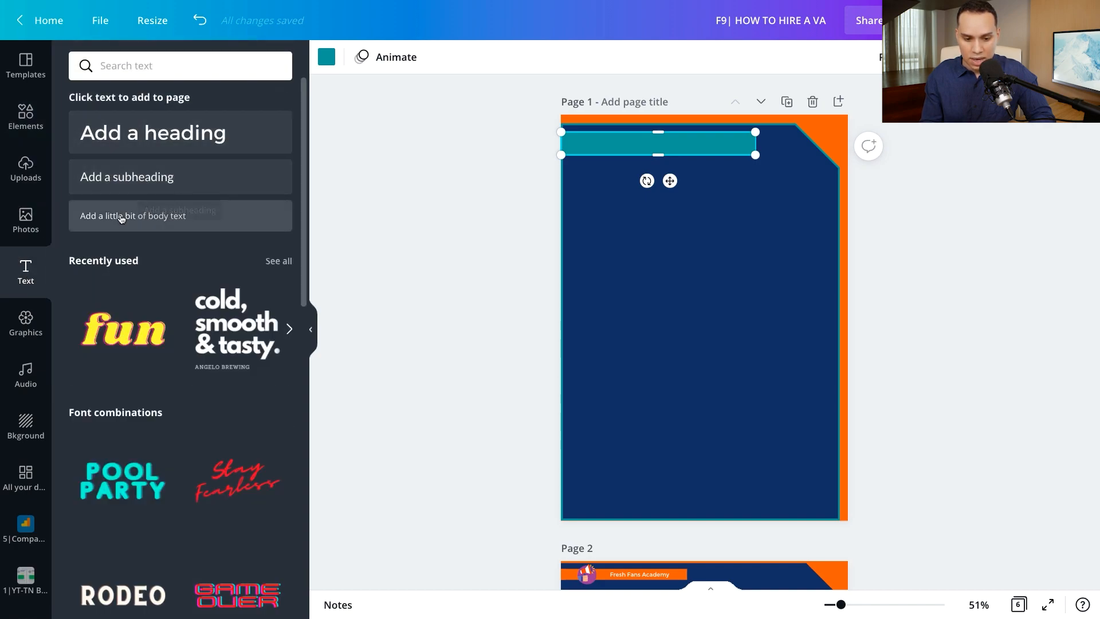
scroll(232, 340, down, 10)
scroll(182, 363, down, 12)
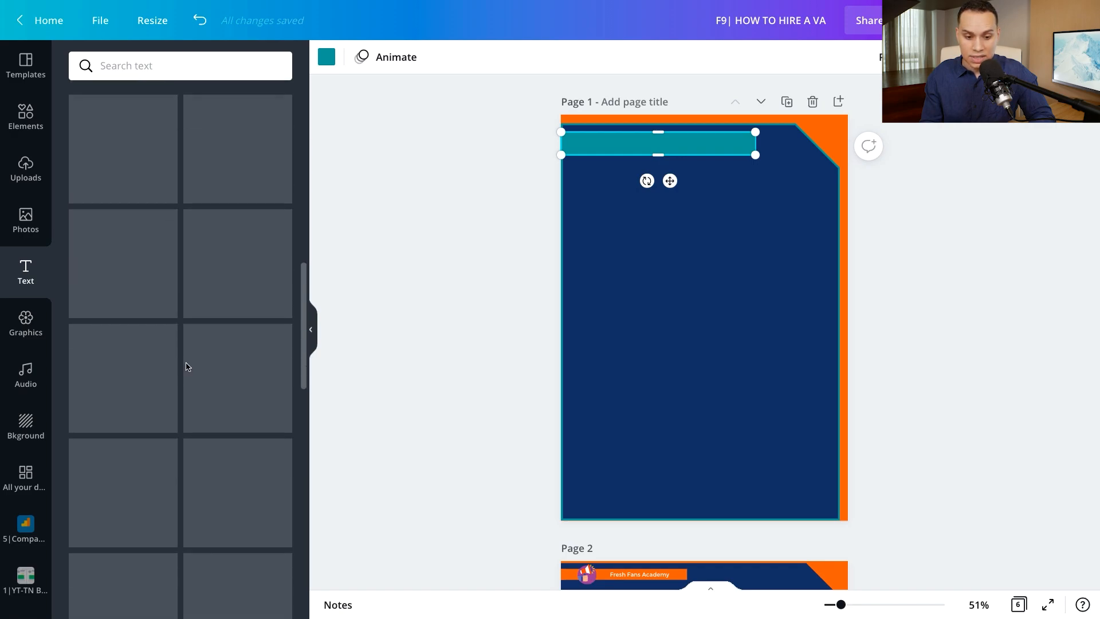
scroll(178, 364, down, 6)
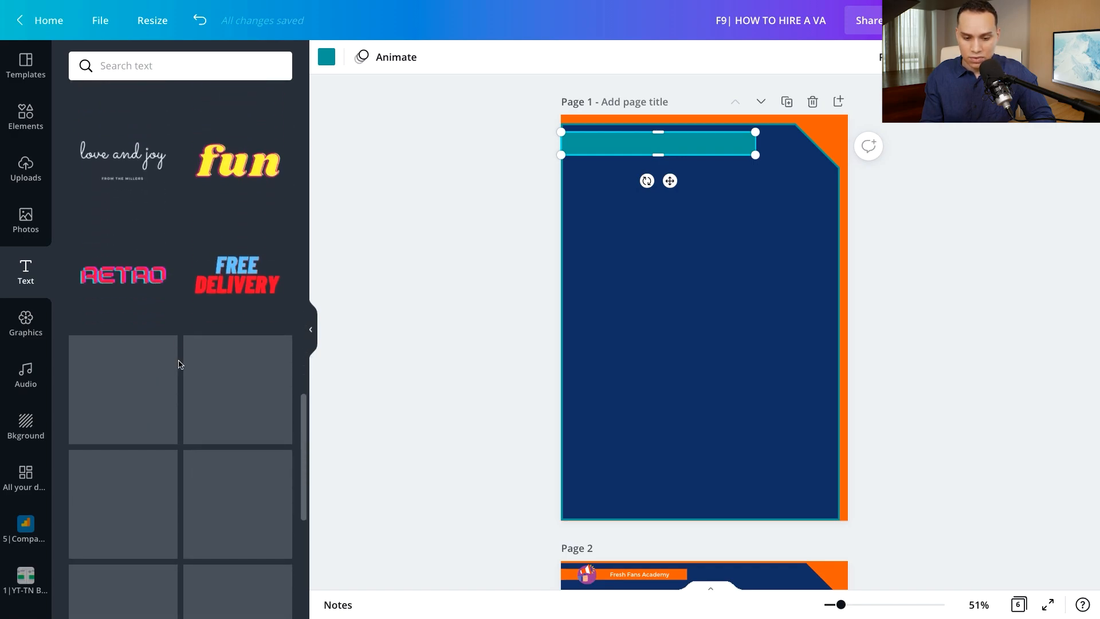
scroll(179, 364, up, 5)
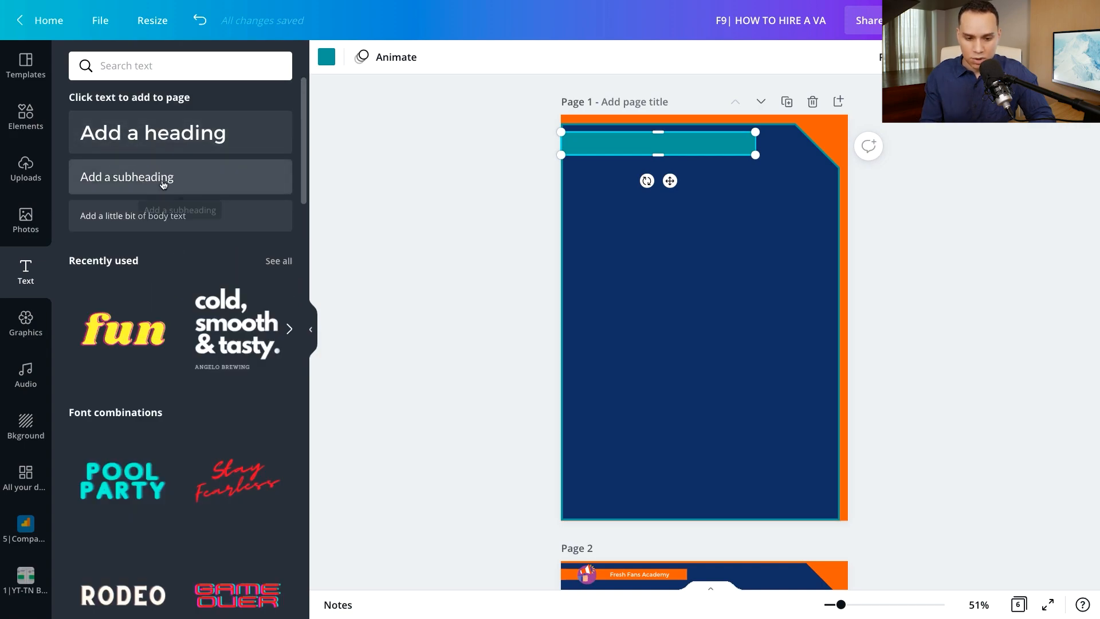
click(204, 178)
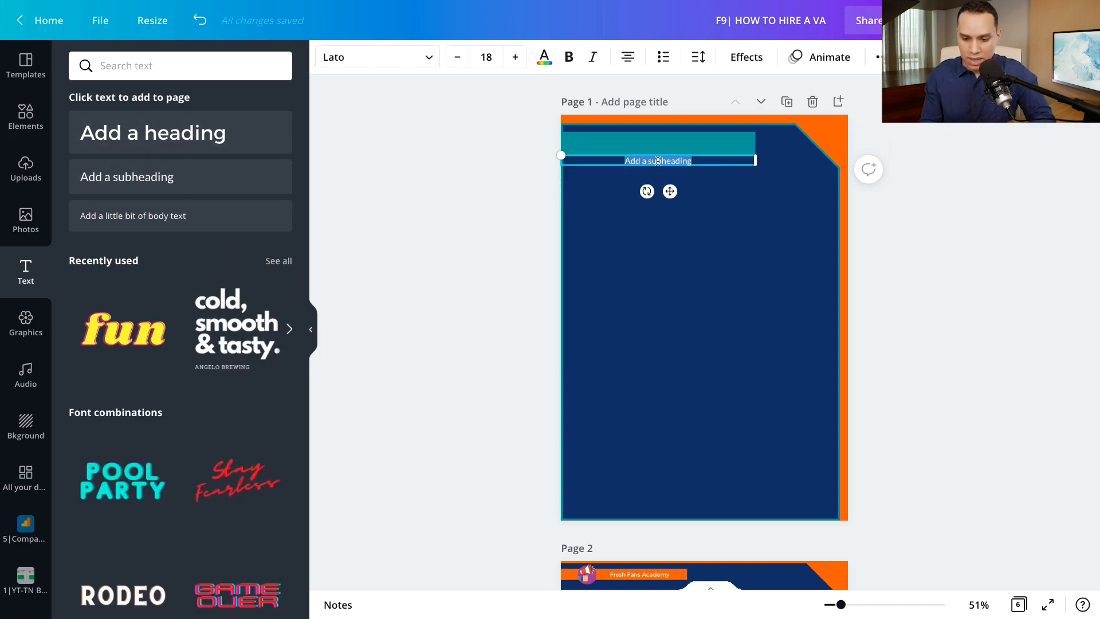
text(F)
text(resh Fans Academy)
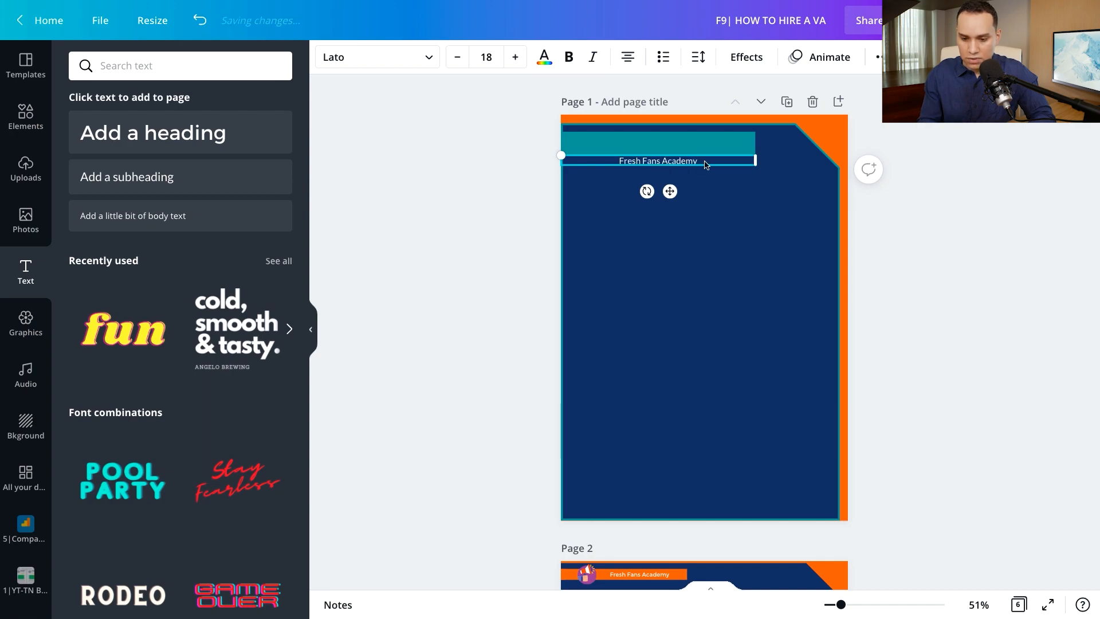
drag(706, 164, 708, 144)
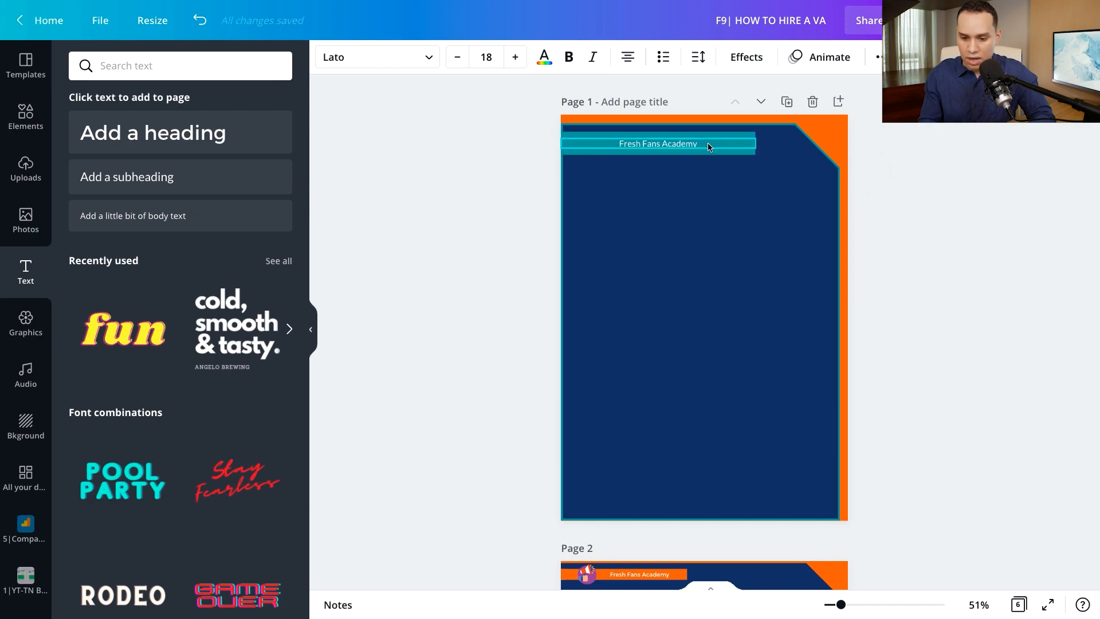
Set the "Fresh Fans Academy" text's font size to 22
click(516, 58)
click(516, 58)
click(516, 59)
click(517, 58)
click(516, 59)
click(516, 59)
click(518, 60)
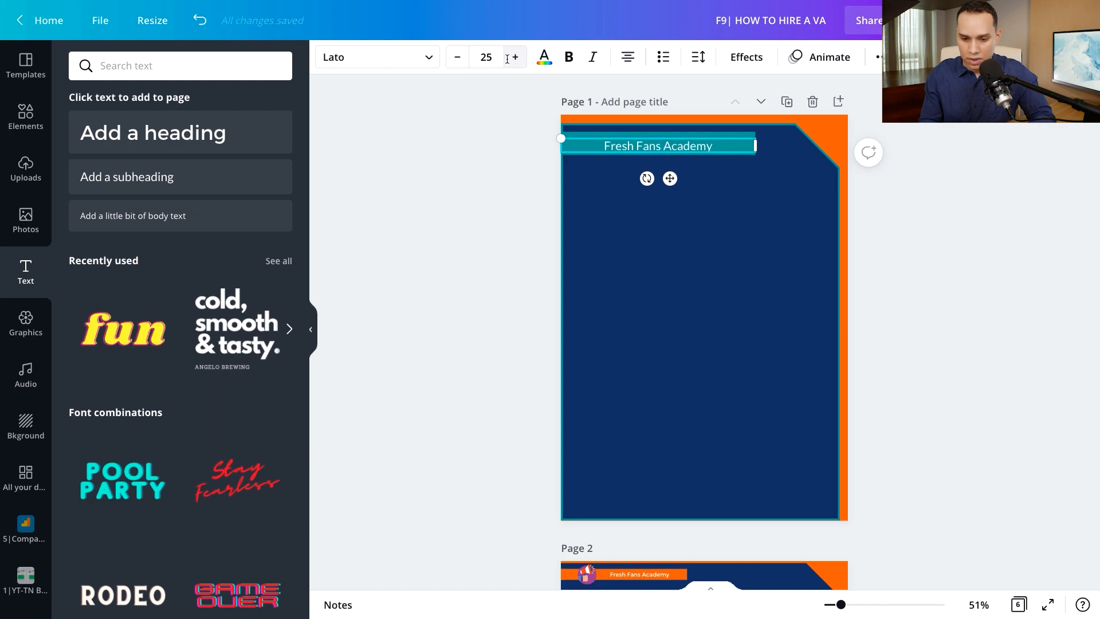
click(457, 61)
click(457, 61)
click(456, 61)
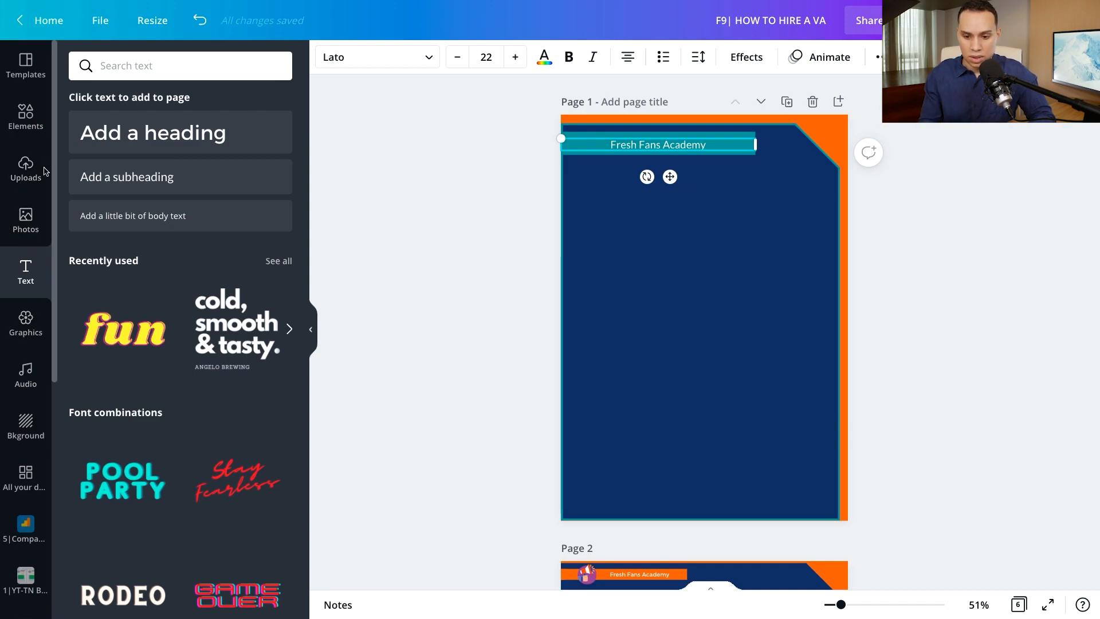
Paste the academy logo at the banner's left end, enlarge it slightly beyond the banner's height and tilt it a little
key(ctrl+v)
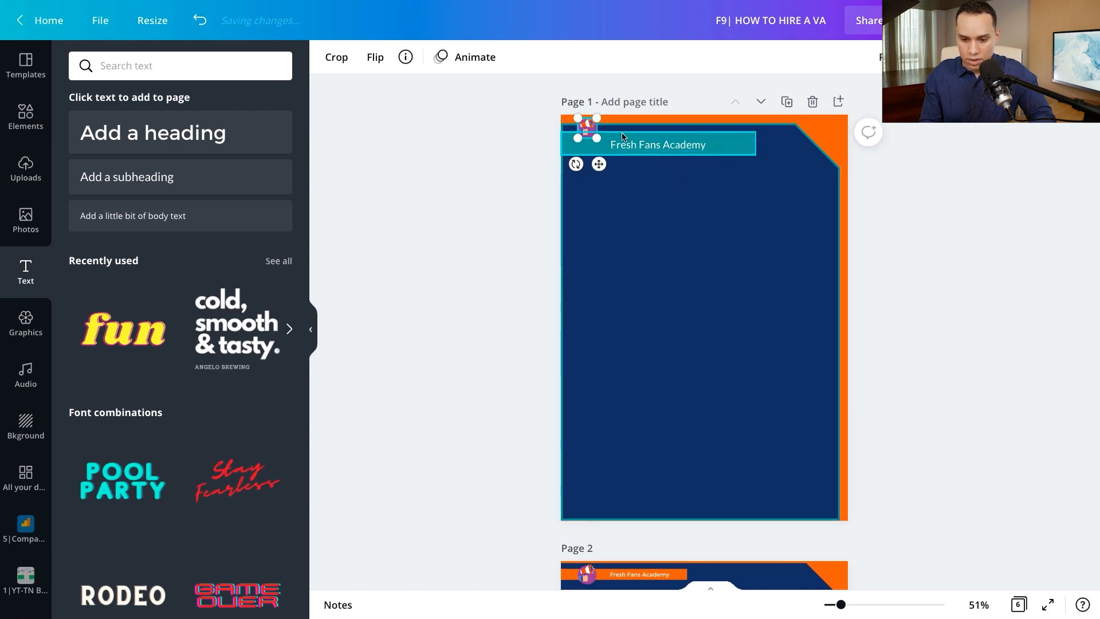
drag(591, 138, 580, 145)
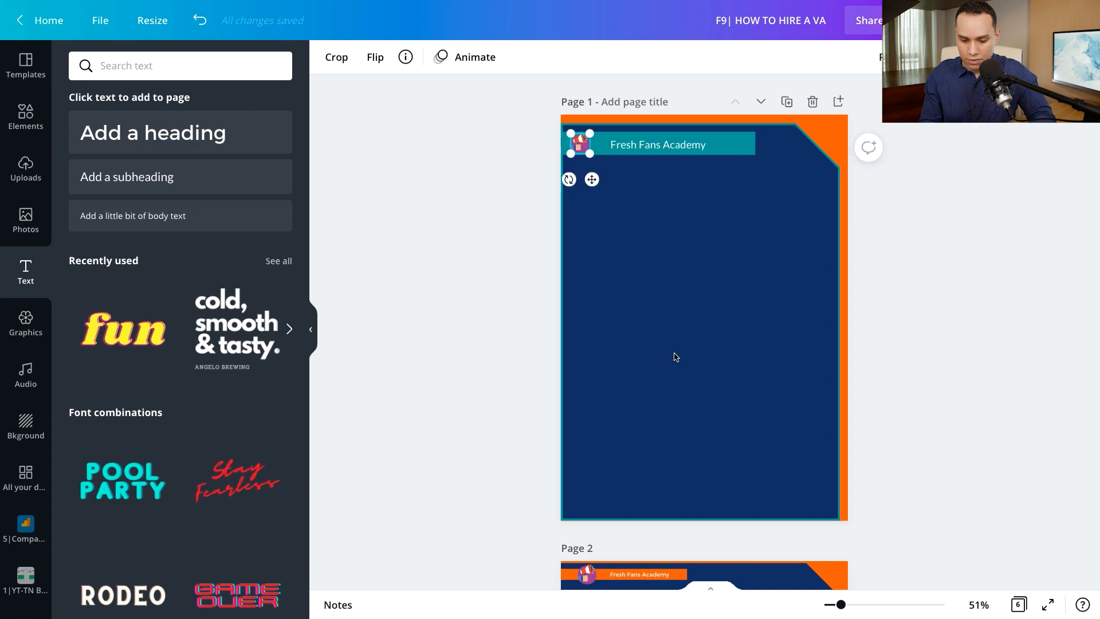
drag(591, 153, 577, 192)
drag(585, 152, 584, 147)
click(584, 151)
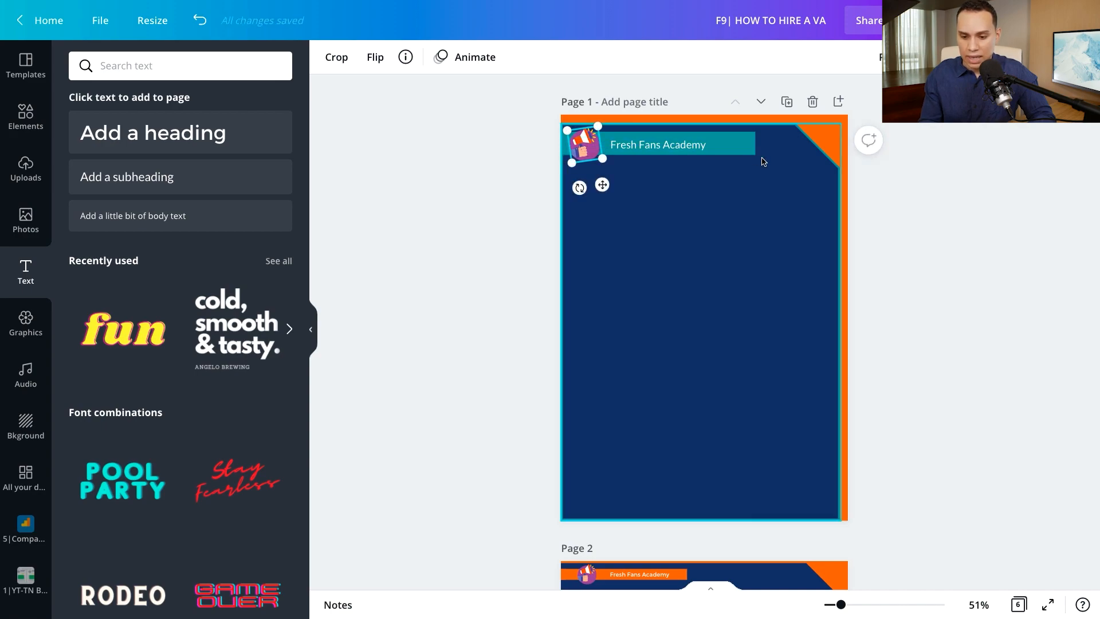
Recolor the banner behind "Fresh Fans Academy" with the orange from the document colors
click(746, 139)
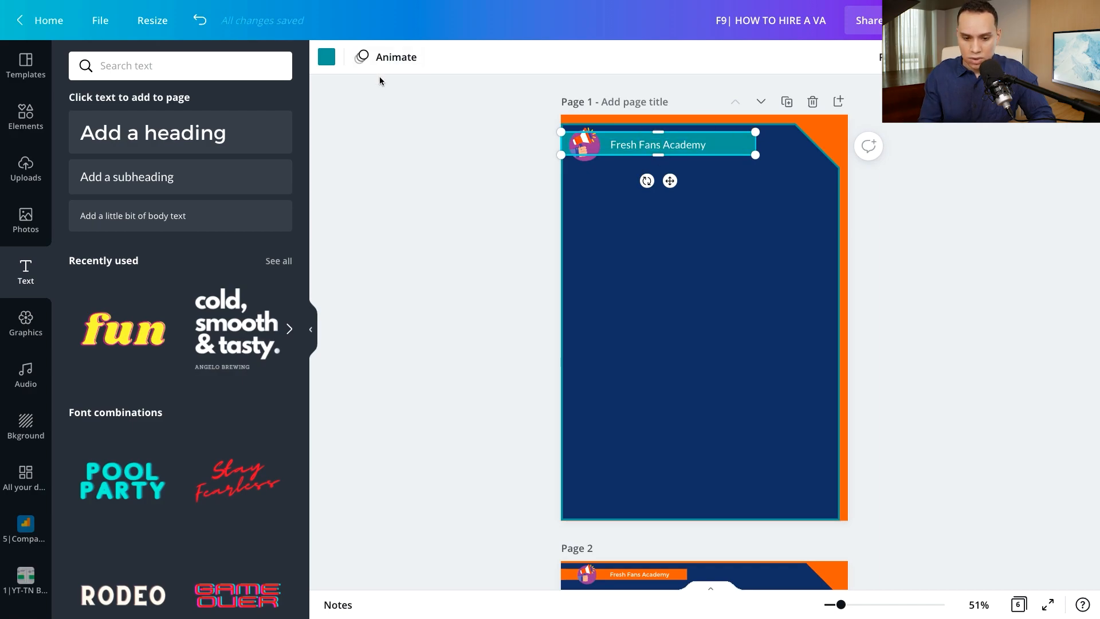
click(326, 56)
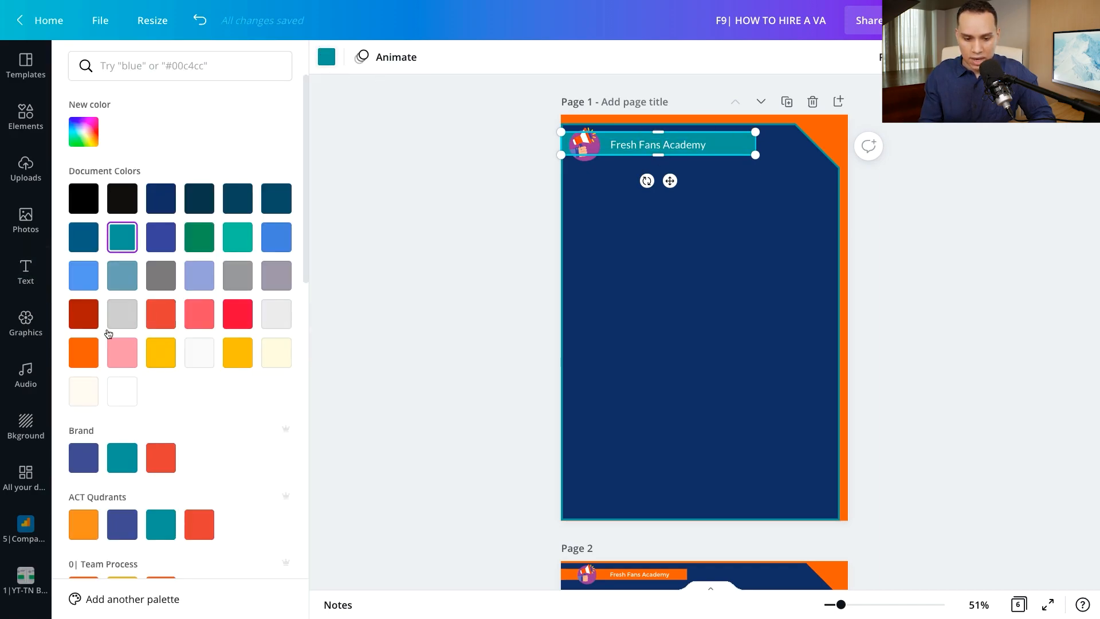
click(83, 353)
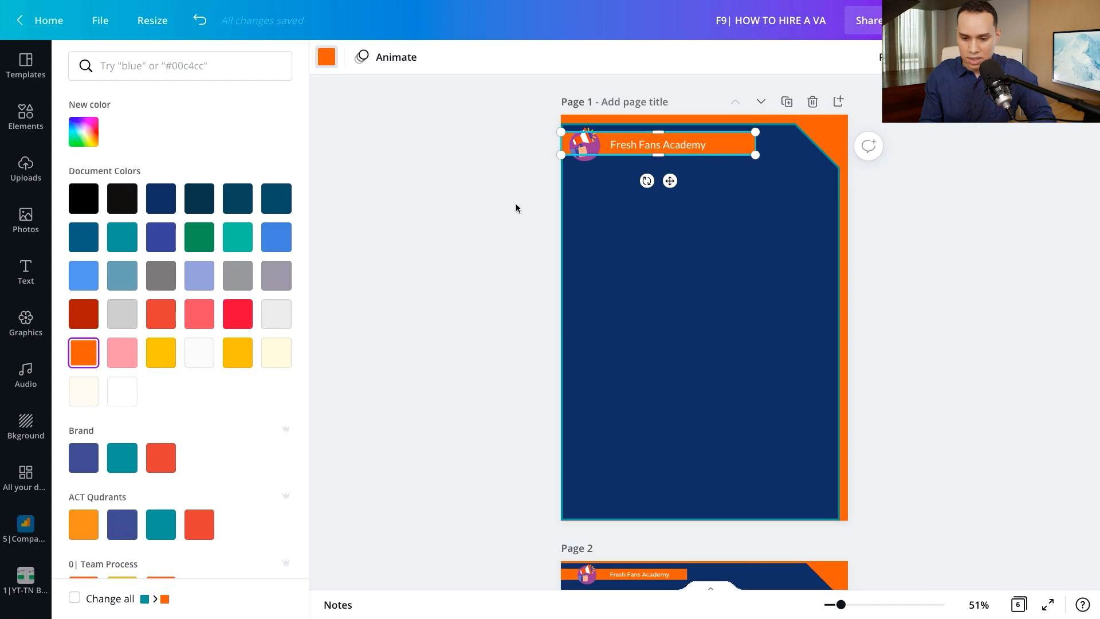
click(516, 206)
click(889, 250)
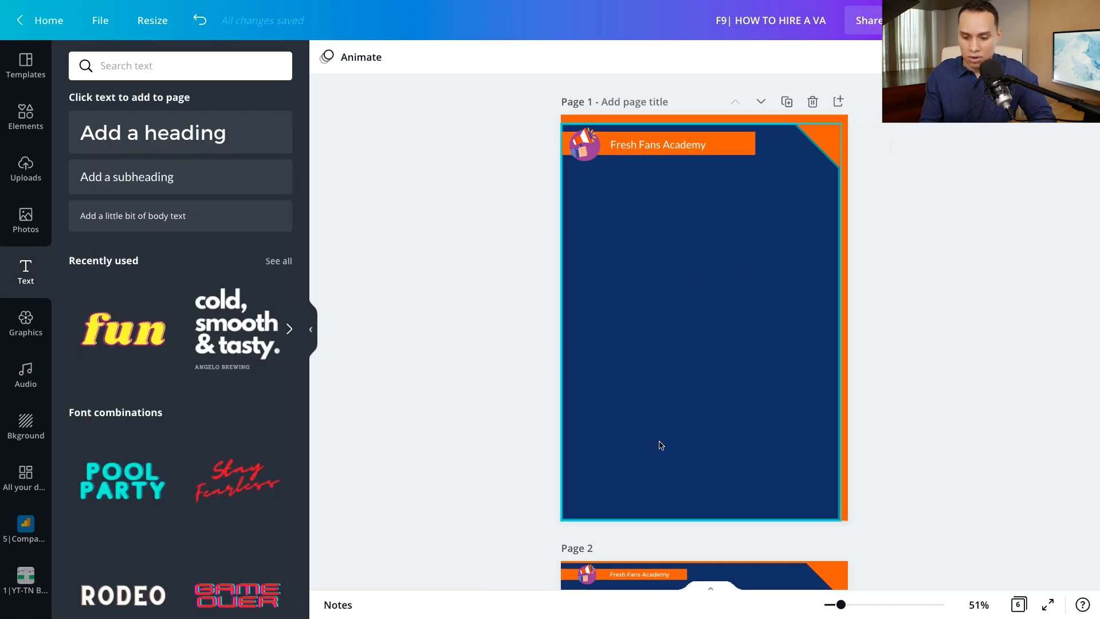
Add a heading below the banner reading "How To Hire A Virtual Assistant", following the existing cover's title
scroll(660, 445, down, 7)
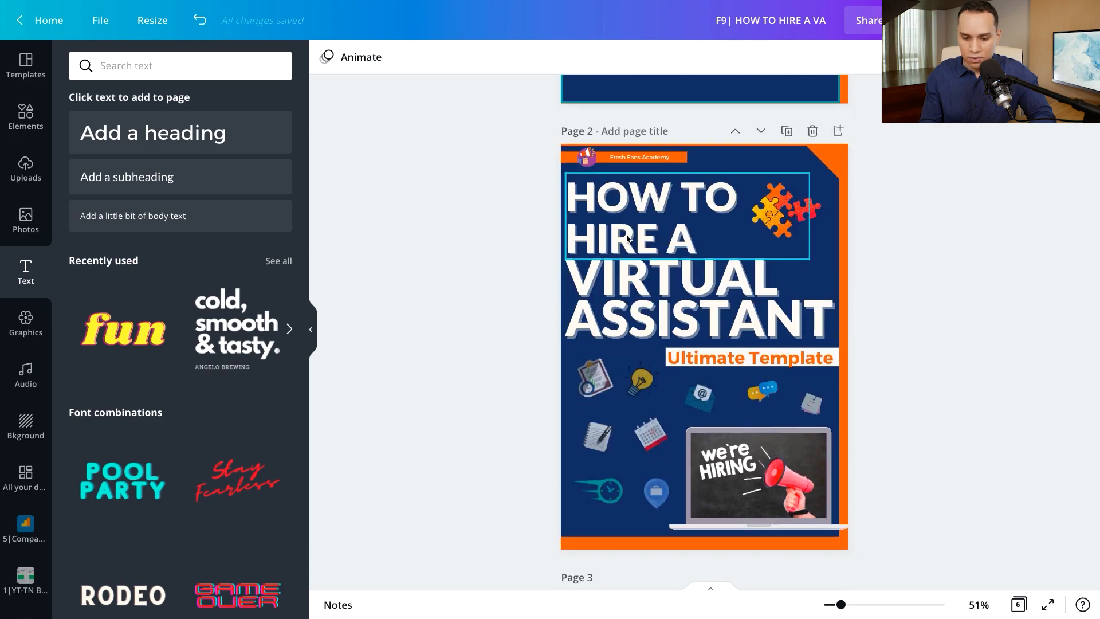
scroll(618, 315, up, 7)
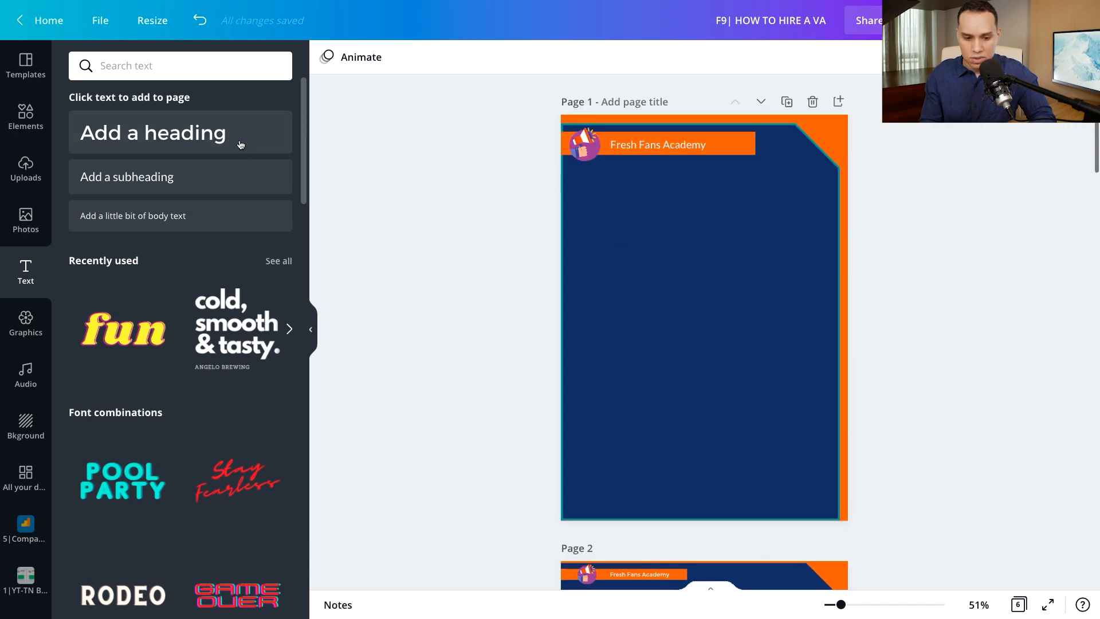
click(160, 133)
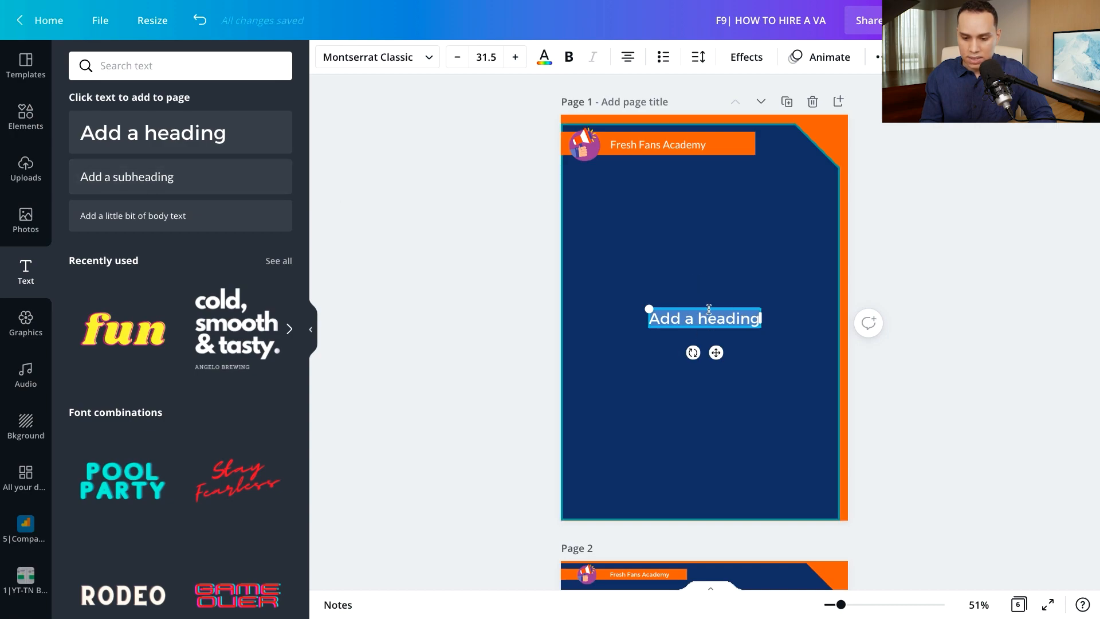
drag(718, 308, 644, 172)
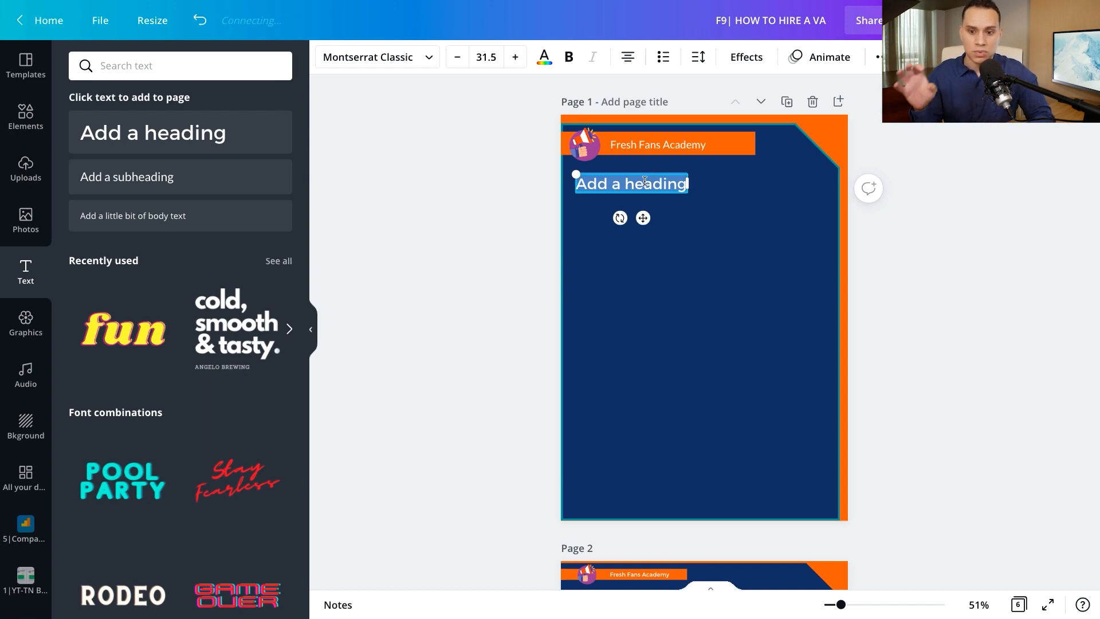
scroll(658, 292, down, 4)
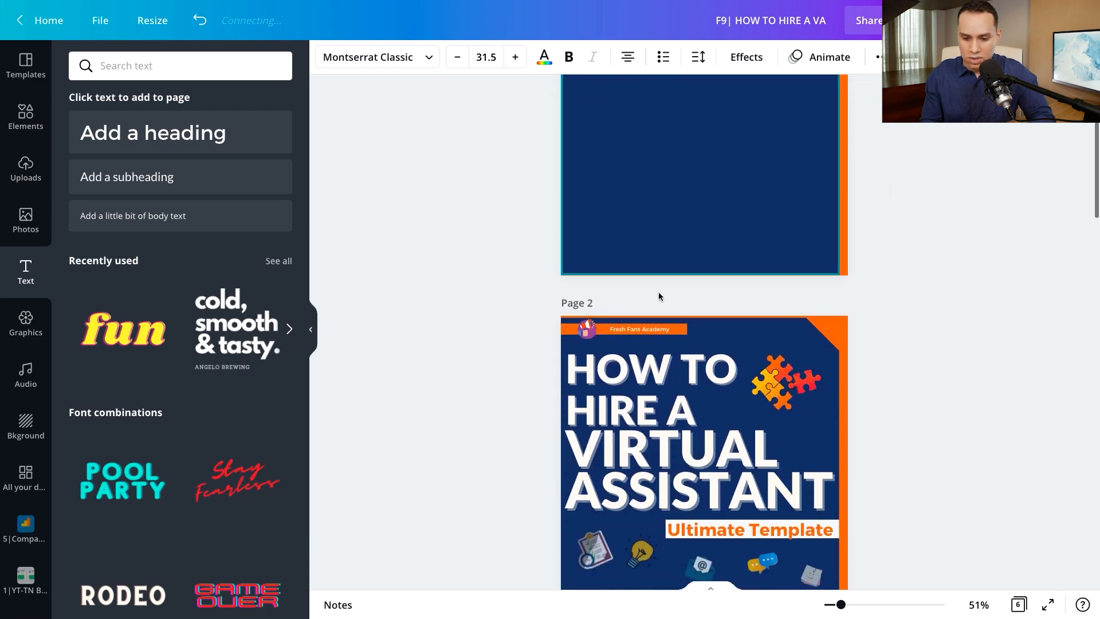
scroll(688, 446, up, 4)
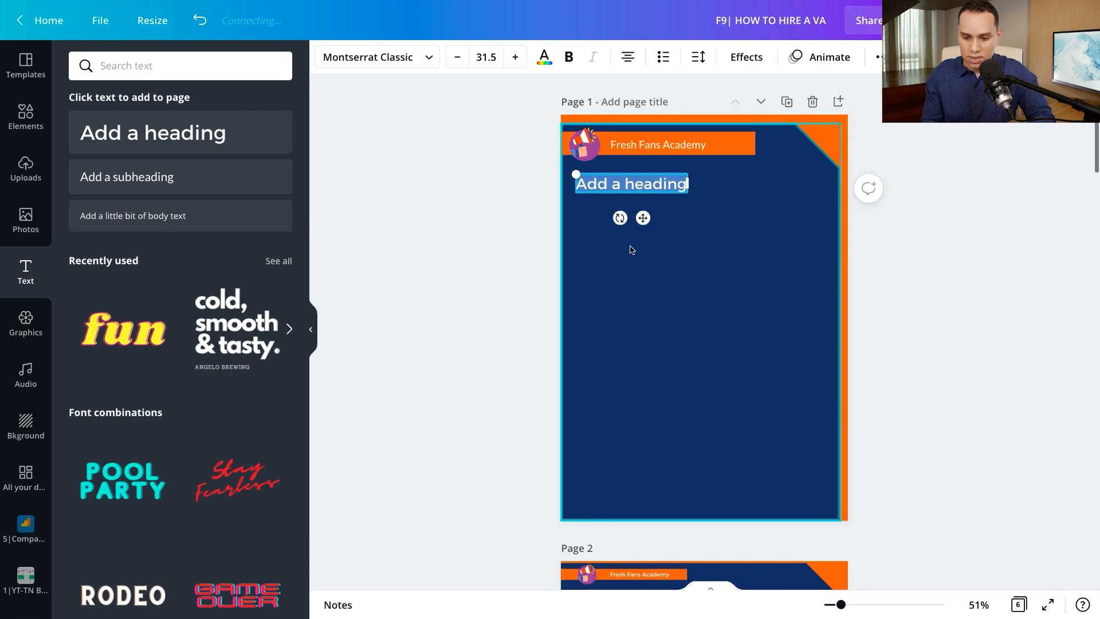
text(How To Hire A Virtual Assistant)
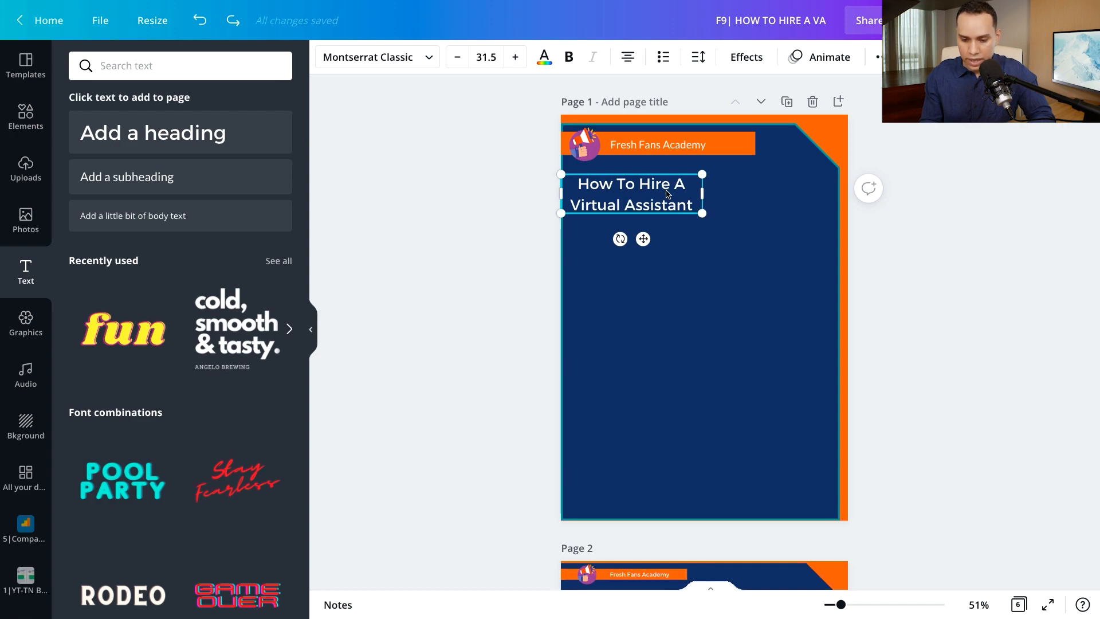
Duplicate the heading, place the copy below it, and remove "Virtual Assistant" from the upper heading
key(ctrl+d)
drag(668, 213, 688, 268)
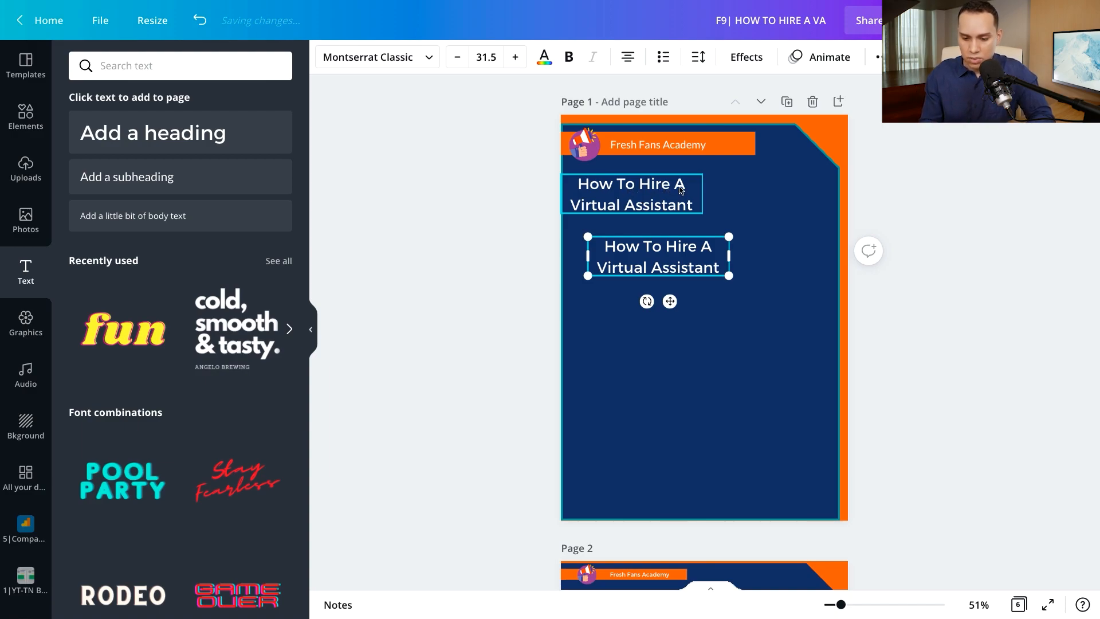
click(573, 202)
shift+click(692, 205)
key(BackSpace)
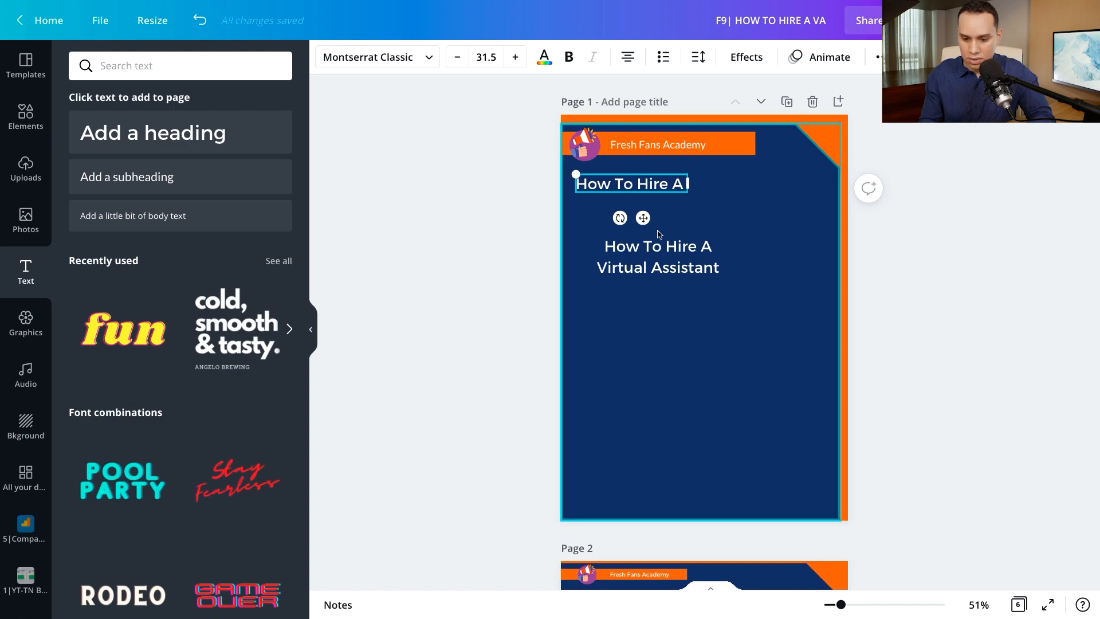
Remove "How To Hire A" from the lower heading, leaving only "Virtual Assistant"
click(607, 250)
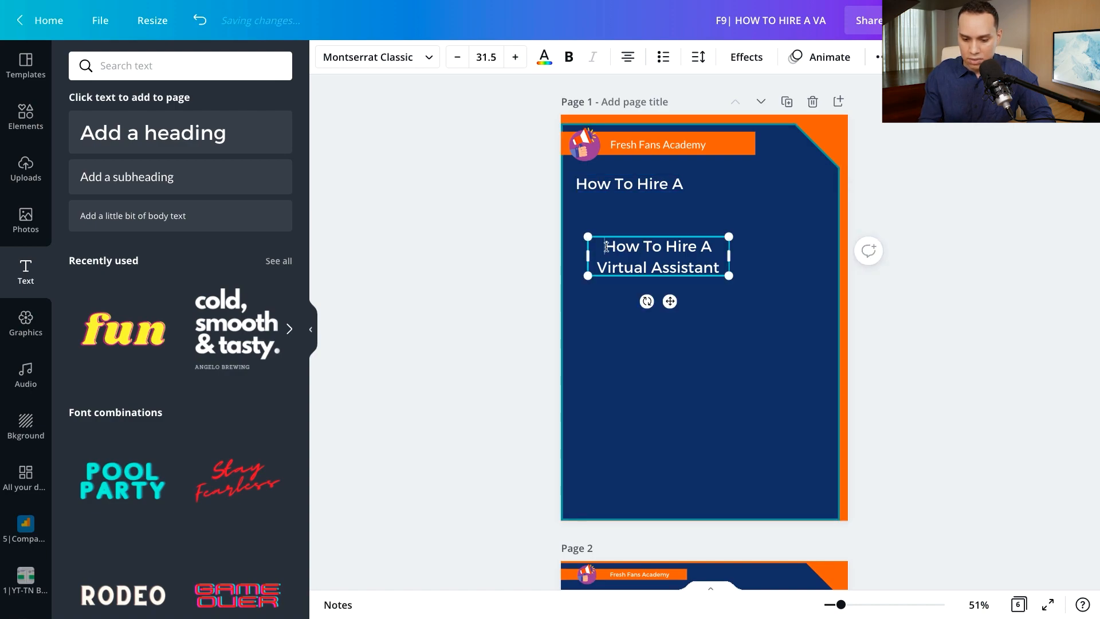
shift+click(712, 242)
key(BackSpace)
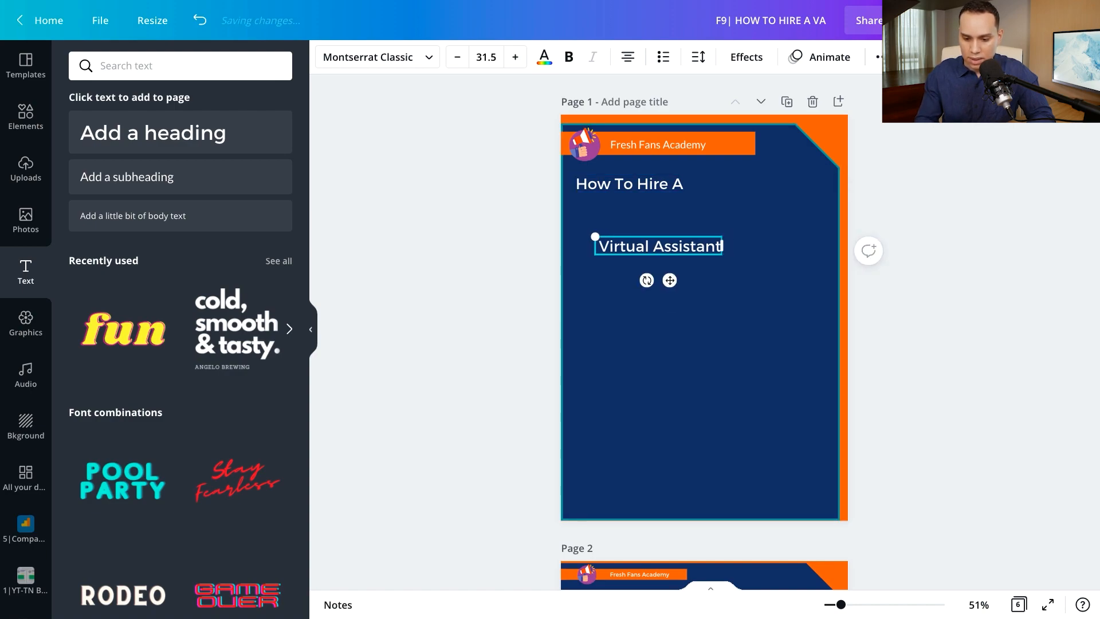
Set the font size of both the "How To Hire A" and "Virtual Assistant" headings to 104
click(645, 185)
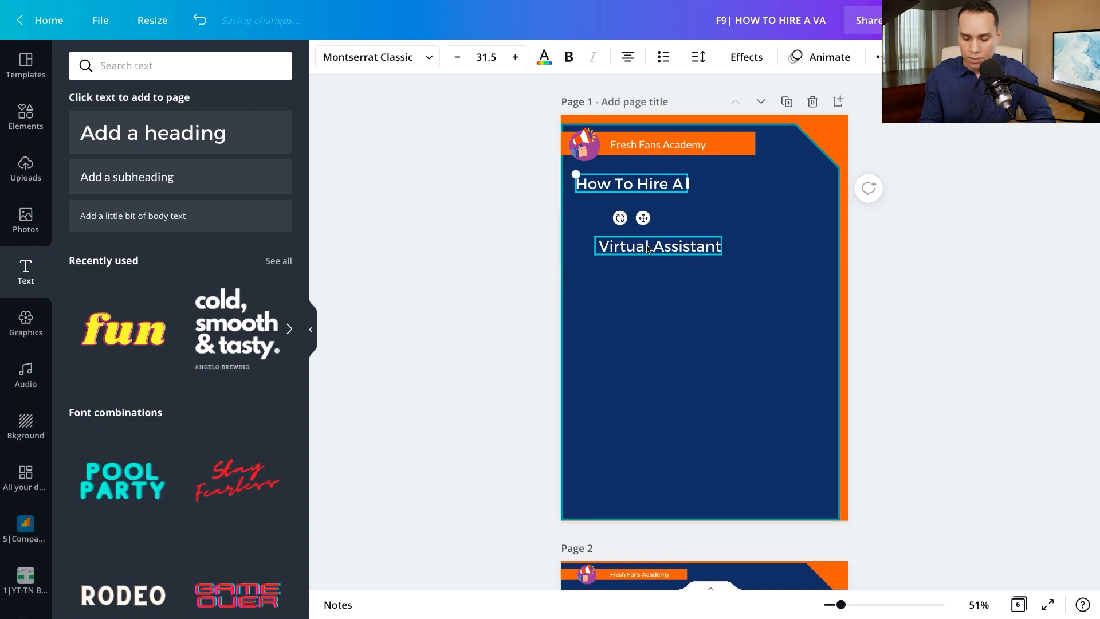
shift+click(647, 250)
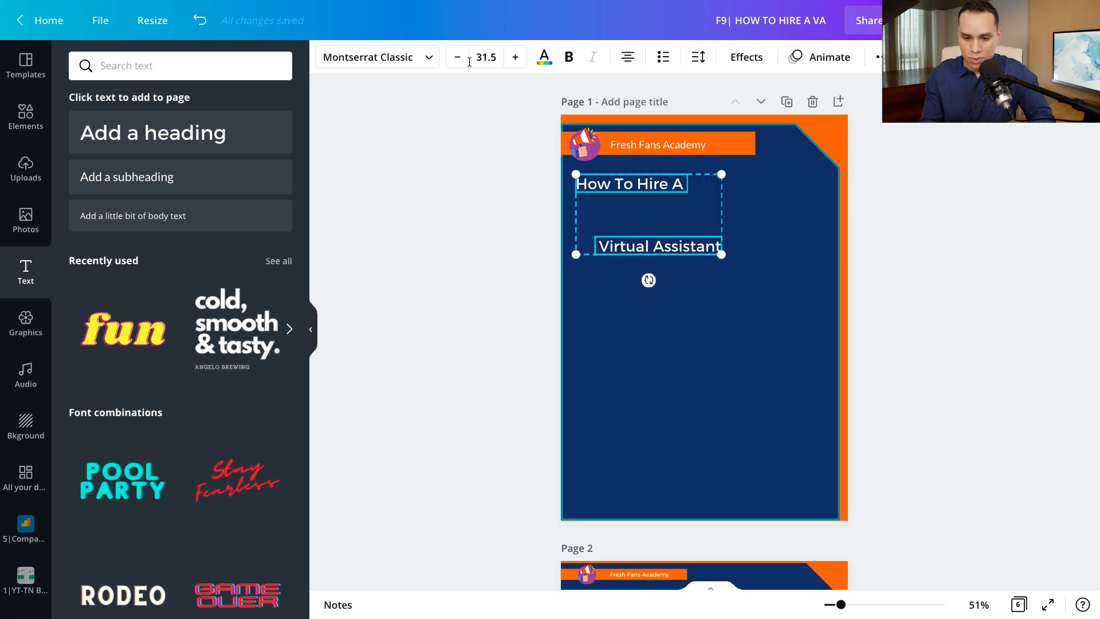
triple_click(514, 58)
double_click(515, 57)
double_click(515, 57)
double_click(514, 58)
click(487, 57)
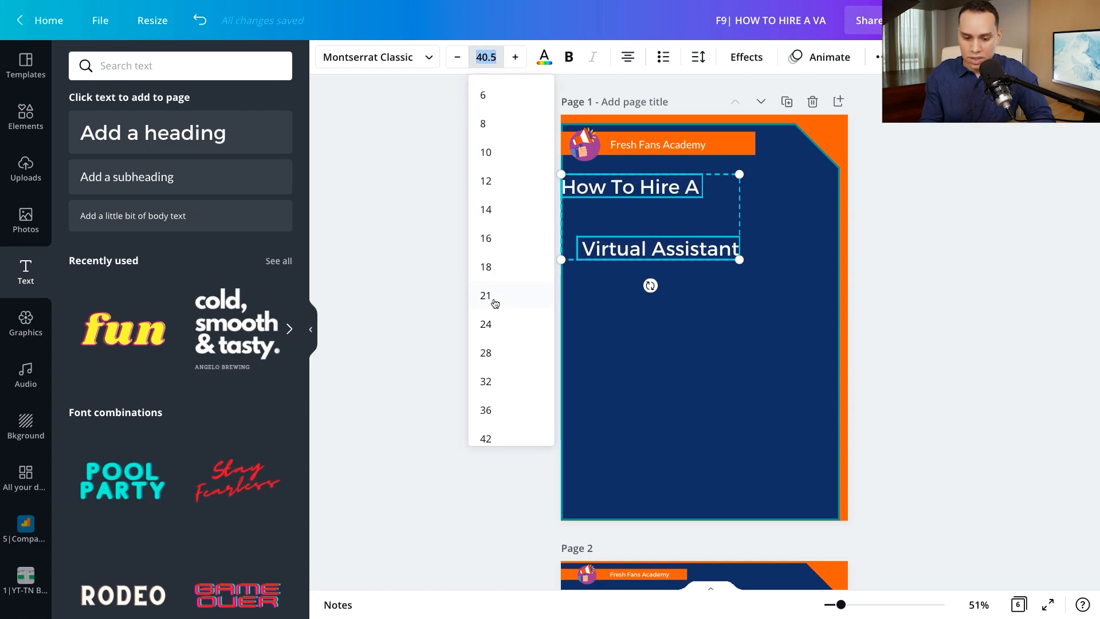
scroll(492, 358, down, 1)
scroll(493, 358, down, 4)
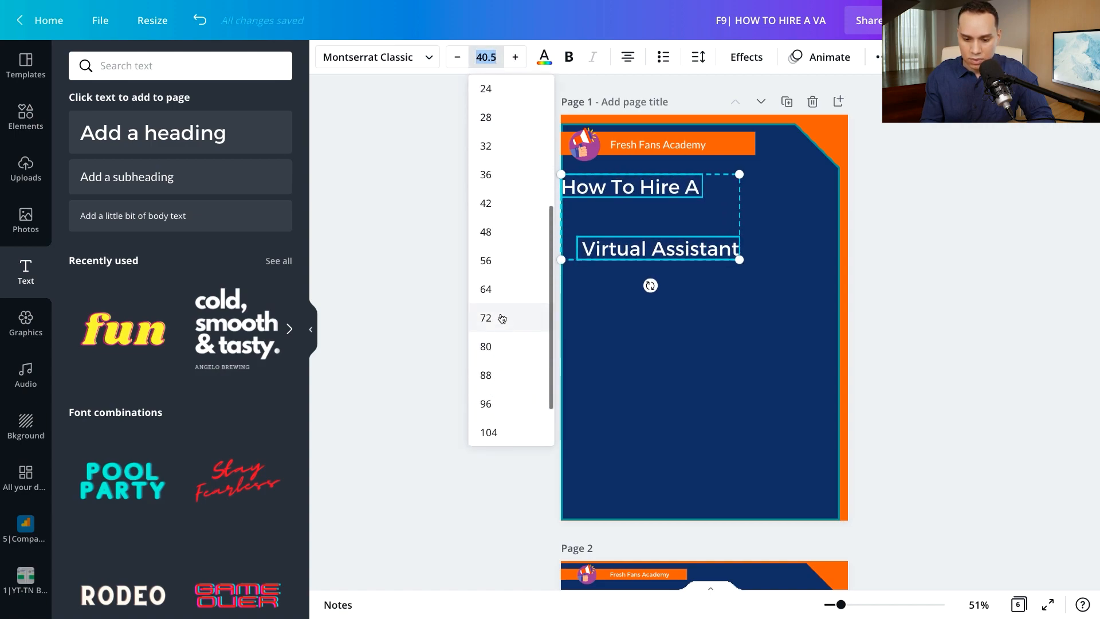
click(502, 432)
key(Escape)
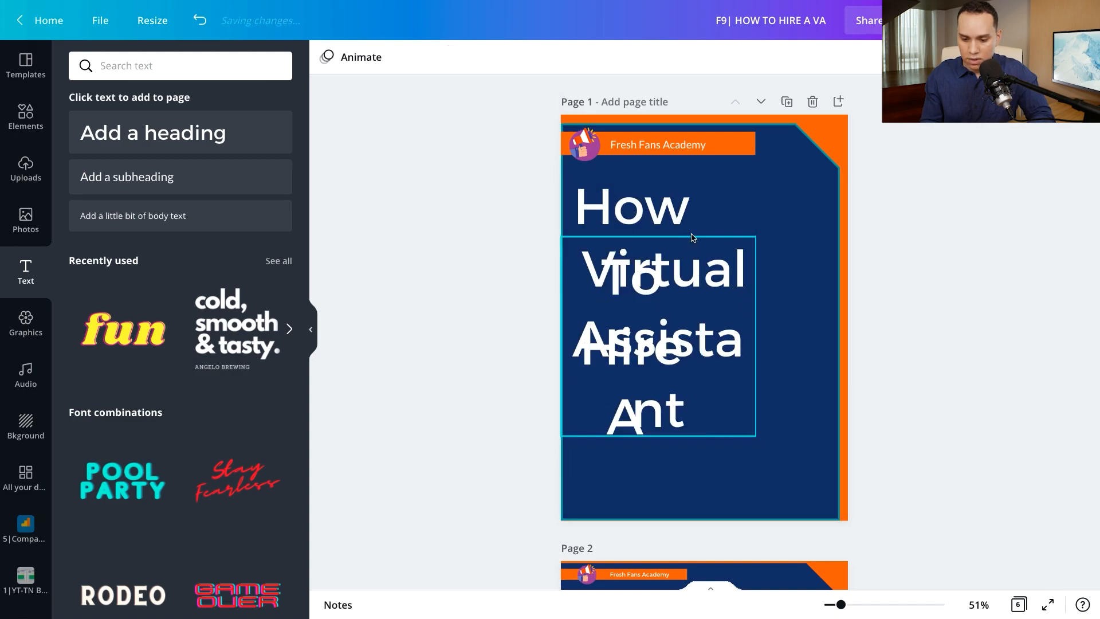
Widen the "How To Hire A" heading to the navy shape's width, left-align it, and move it up close to the banner
click(685, 215)
drag(701, 309, 834, 277)
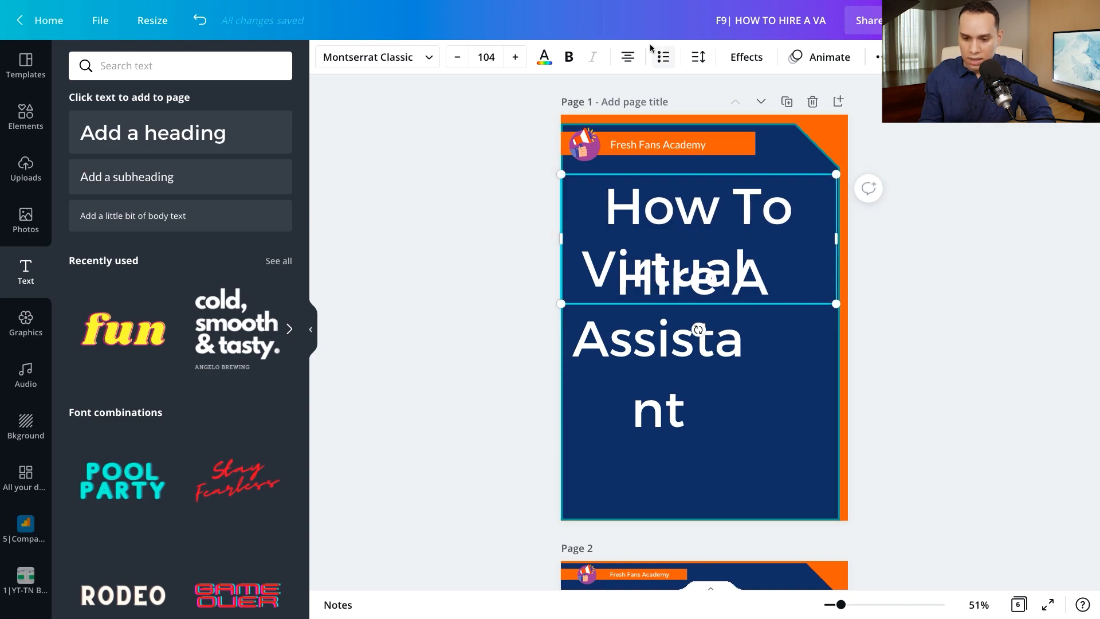
click(627, 57)
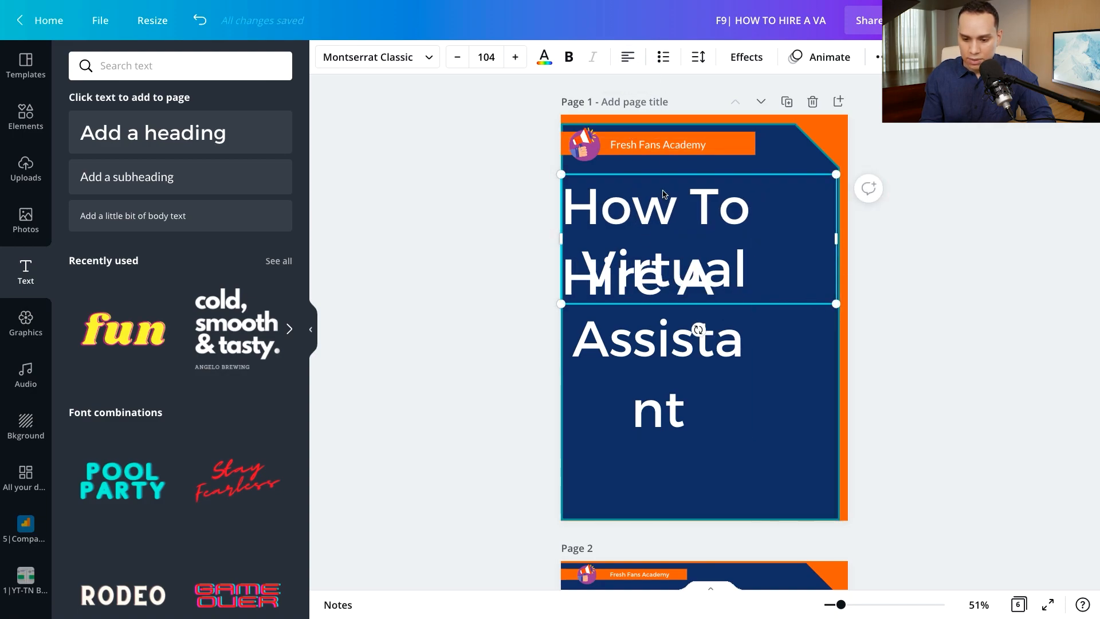
mouse_move(666, 189)
mouse_down()
mouse_move(663, 233)
mouse_move(666, 166)
mouse_move(667, 179)
mouse_up()
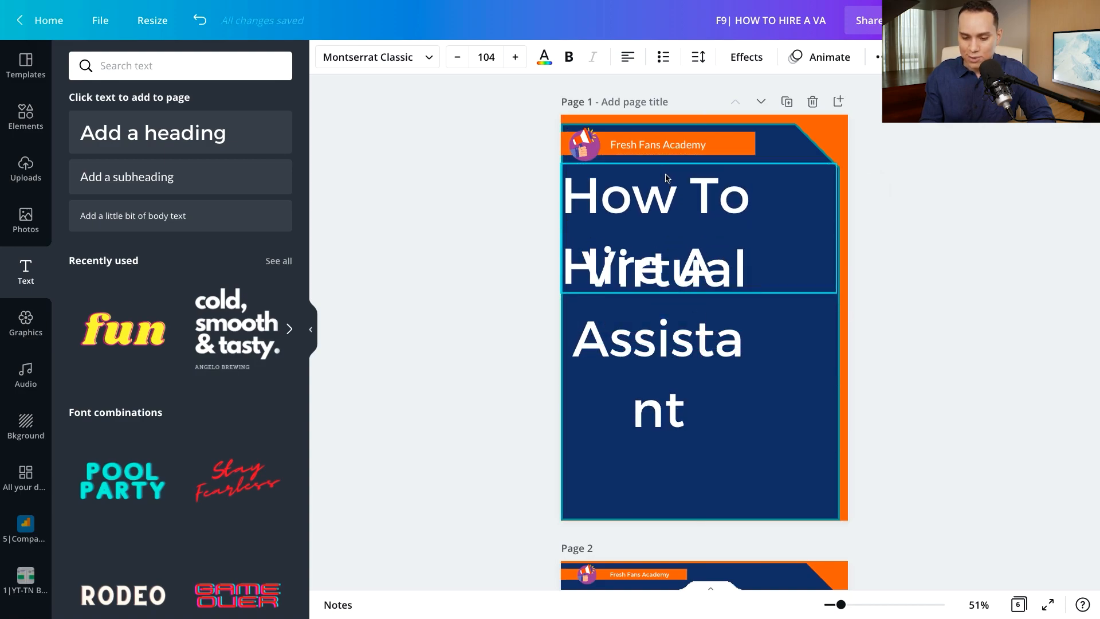
Widen the "Virtual Assistant" heading to the navy shape's width, place it below "Hire A", and left-align it
click(666, 355)
drag(756, 339, 834, 337)
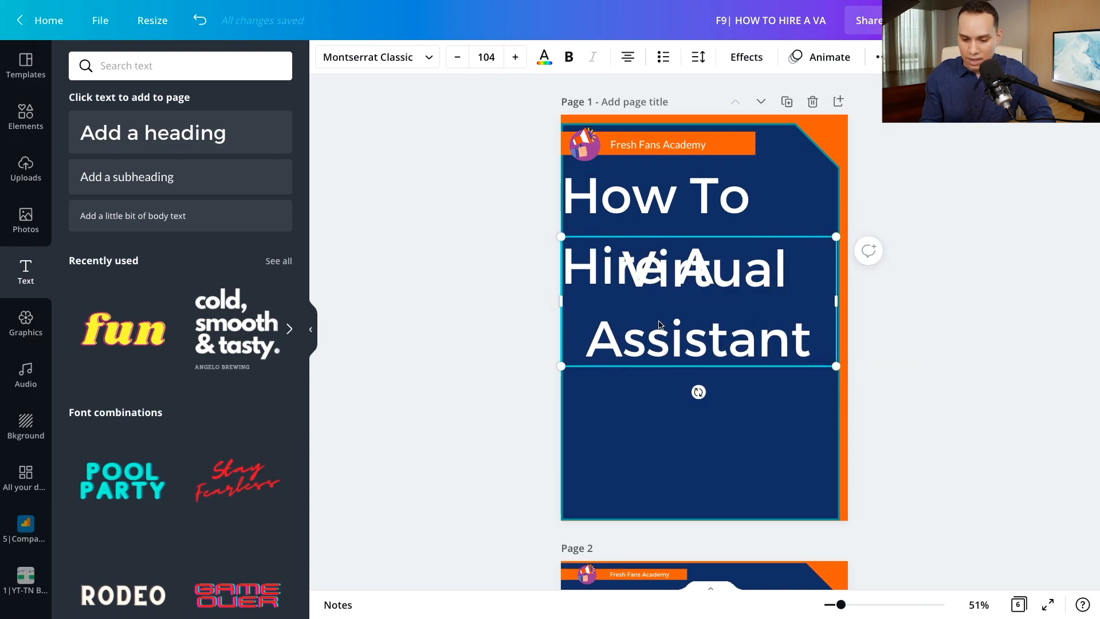
drag(659, 330, 660, 379)
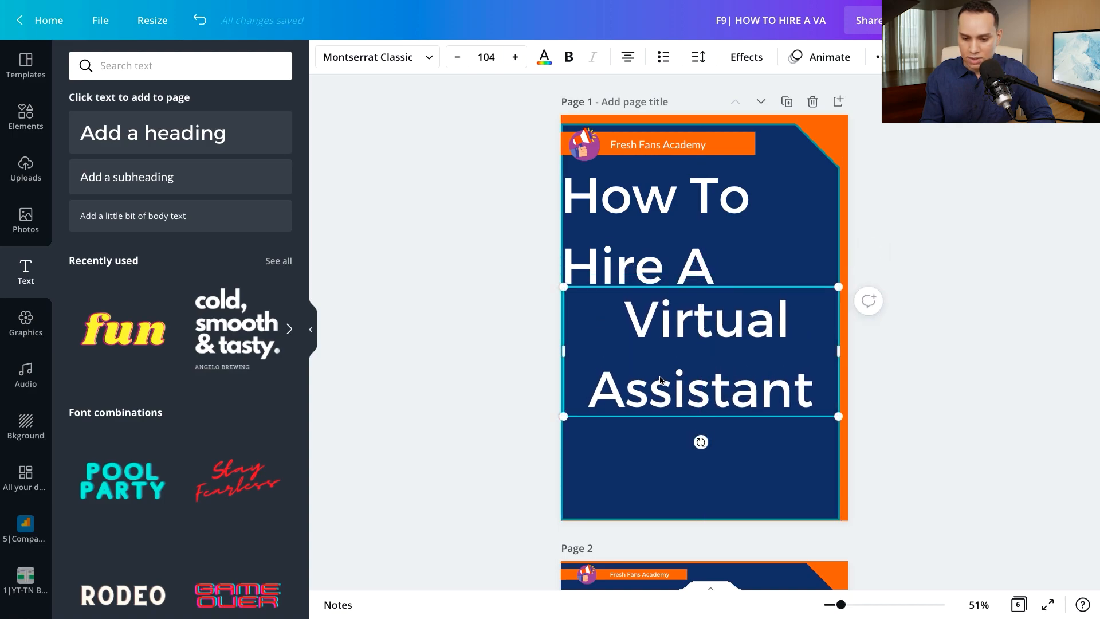
click(627, 57)
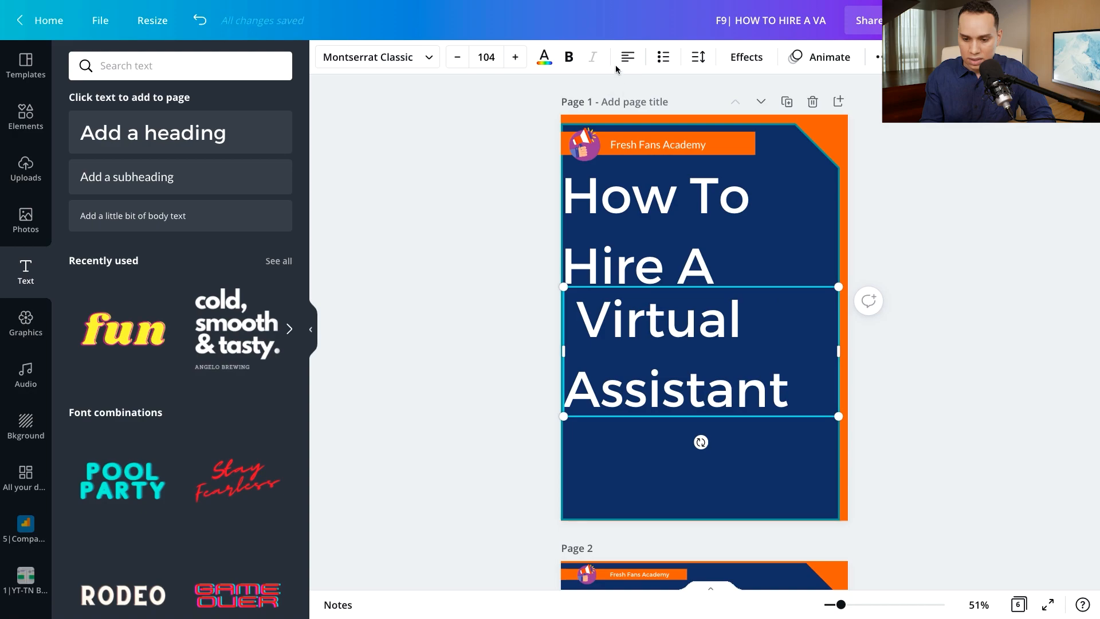
Tighten both headings' line height to 0.85 and stack them below the banner with a small left margin, making "How To Hire A" smaller
click(700, 57)
drag(817, 135, 796, 135)
click(647, 264)
click(699, 57)
scroll(687, 344, down, 5)
click(676, 343)
click(698, 56)
click(698, 56)
scroll(651, 398, up, 4)
drag(650, 398, 685, 161)
click(698, 57)
drag(821, 136, 794, 136)
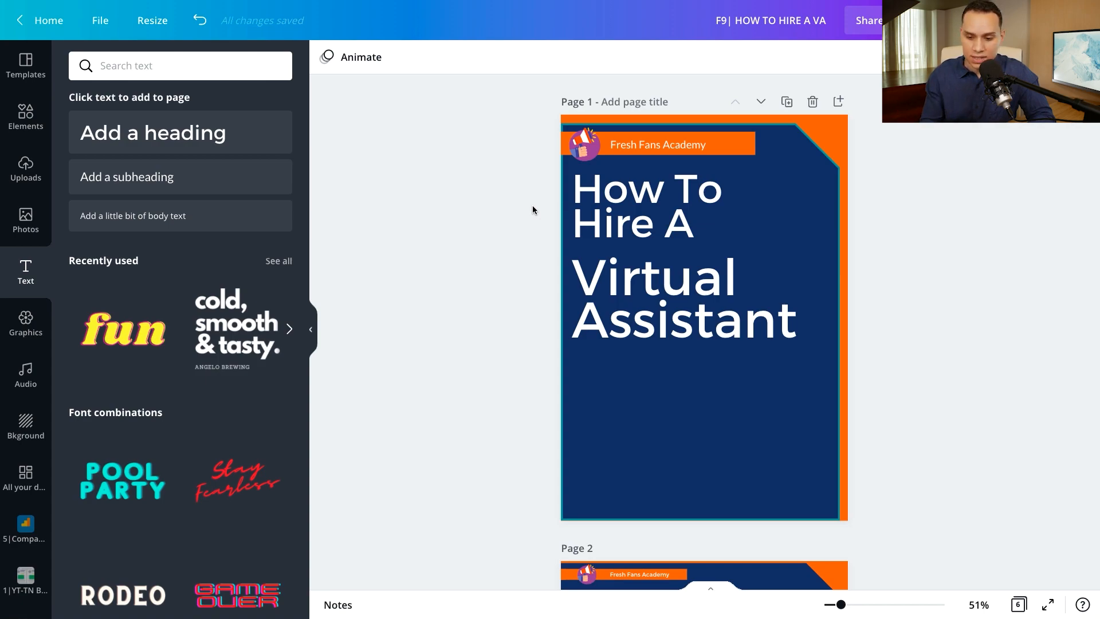
Try the Lift, Neon and Splice text effects on both title headings
click(640, 207)
shift+click(637, 295)
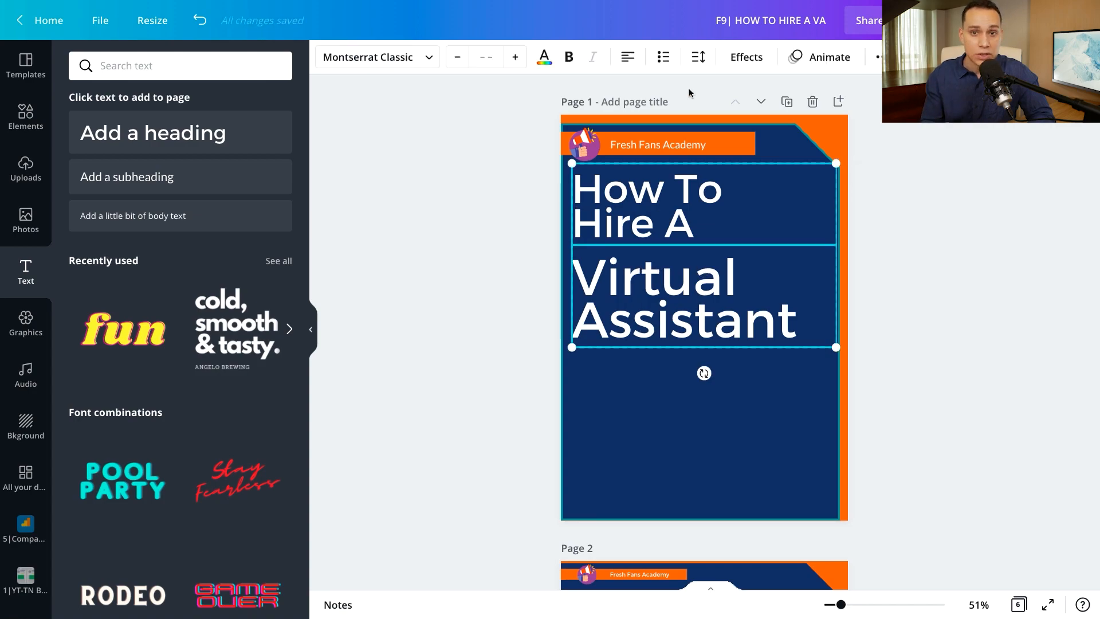
click(698, 57)
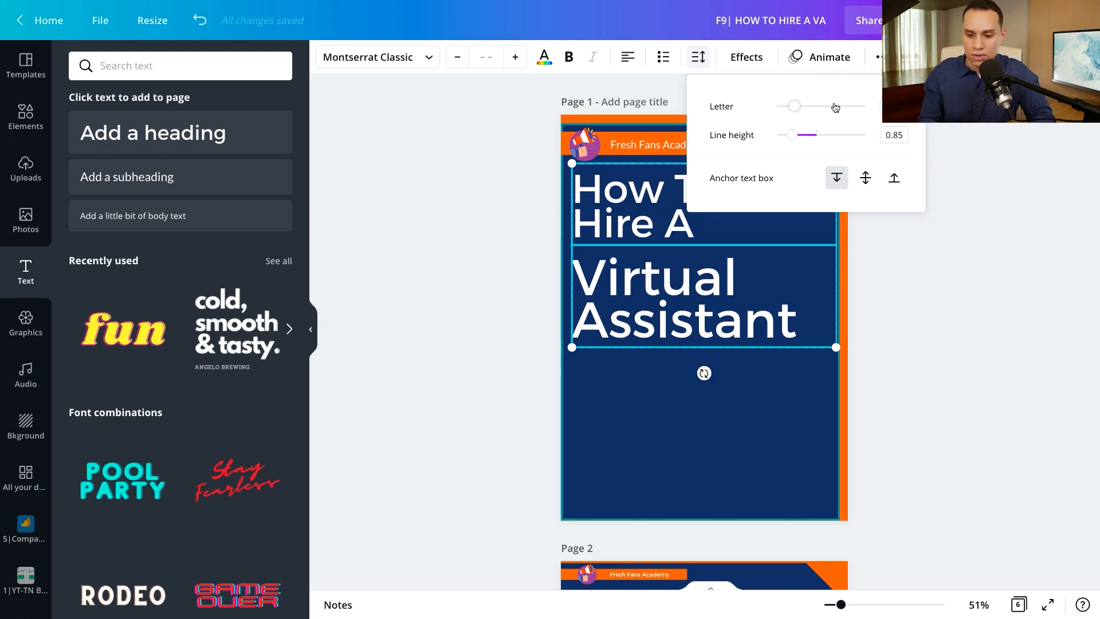
click(746, 57)
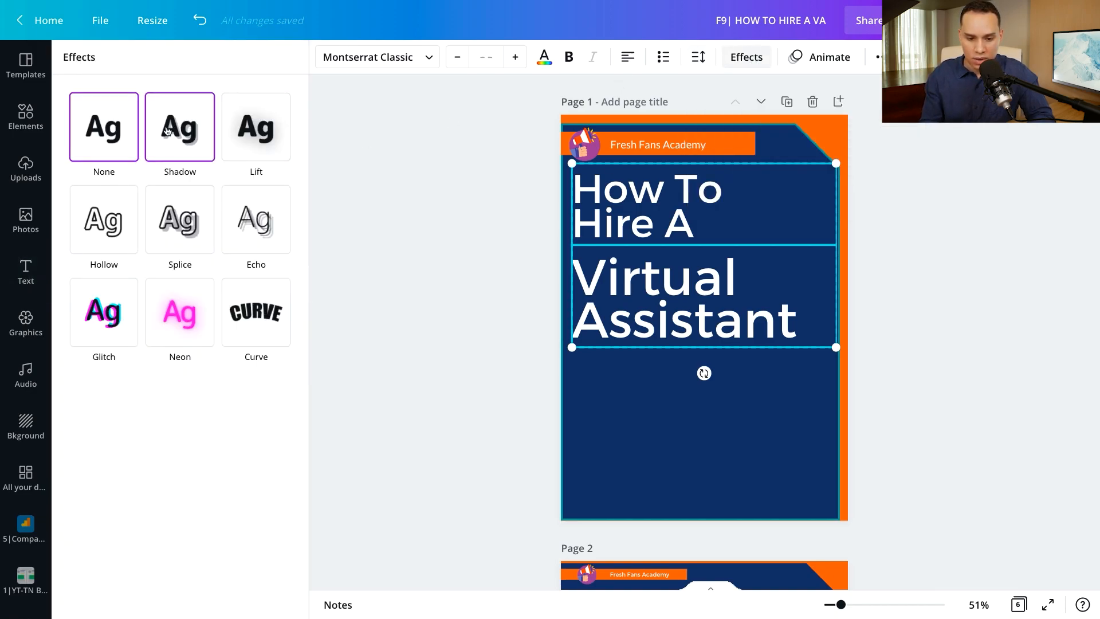
click(260, 126)
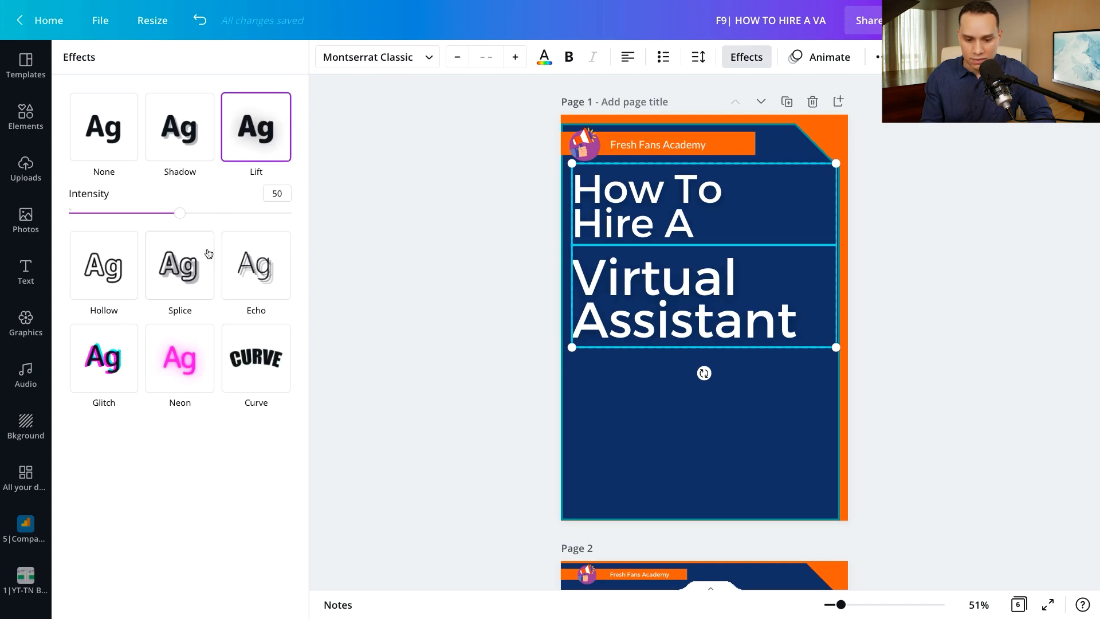
click(184, 366)
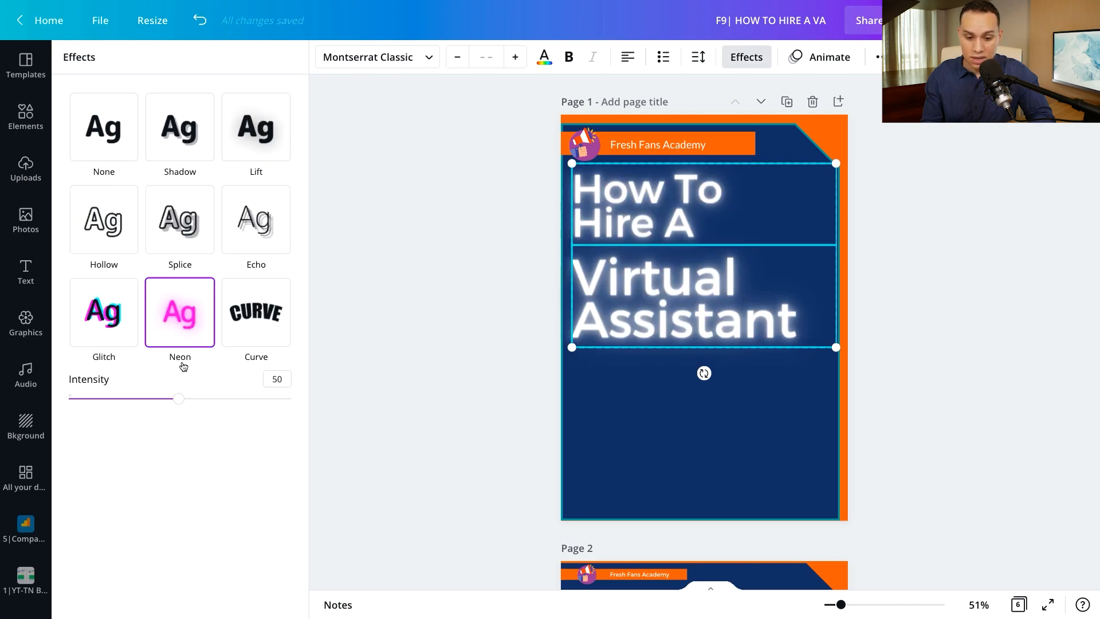
click(174, 236)
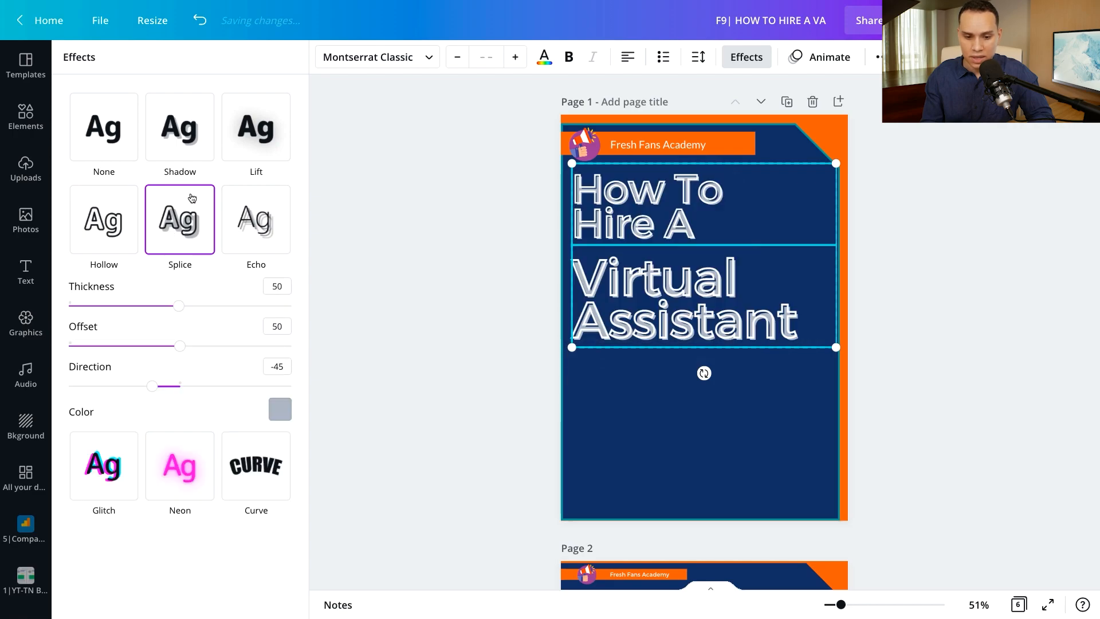
Apply the Shadow text effect to both title headings with an offset of 42
click(183, 131)
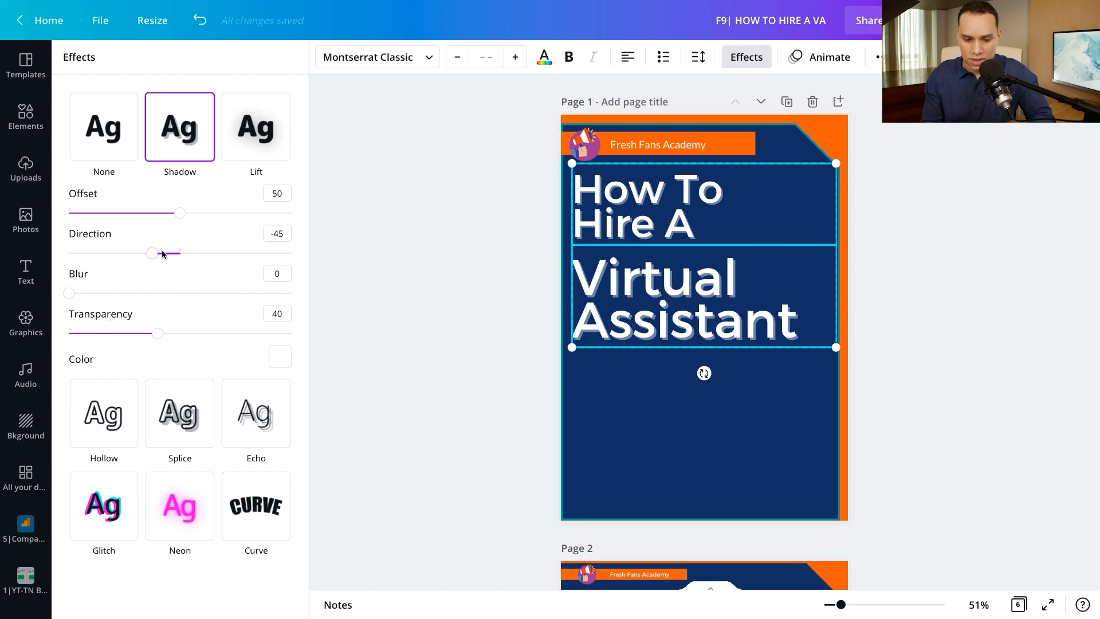
click(131, 218)
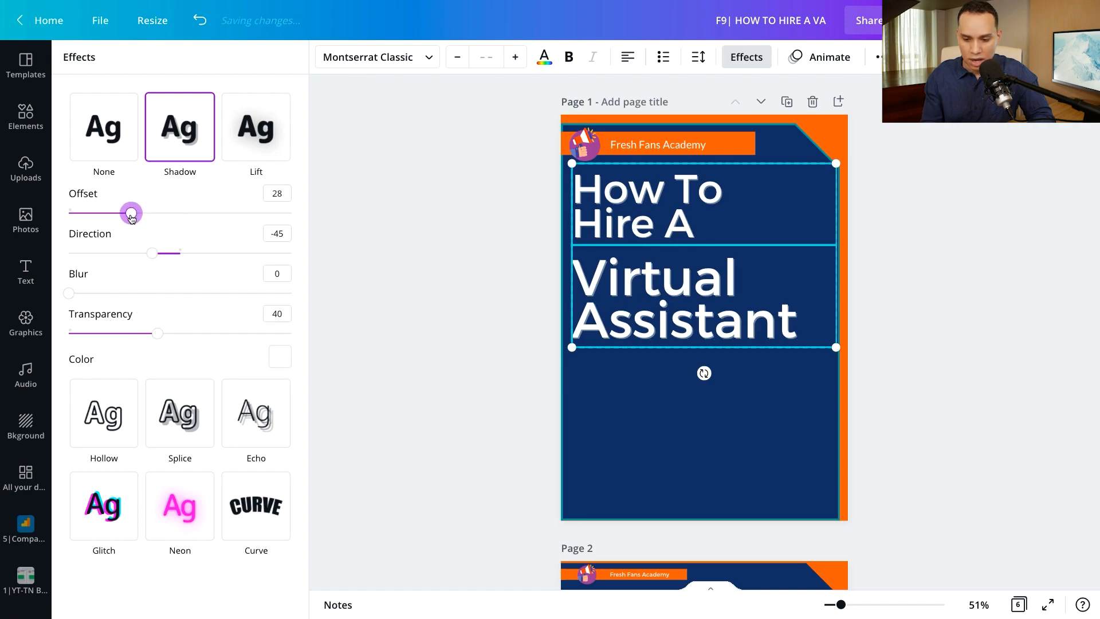
click(162, 214)
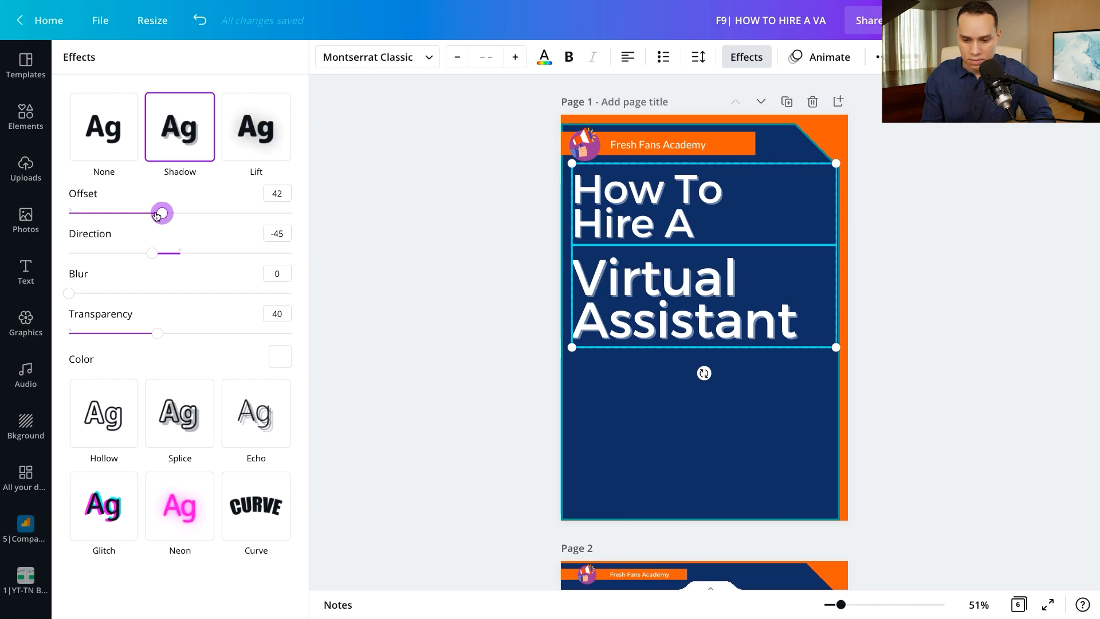
click(480, 312)
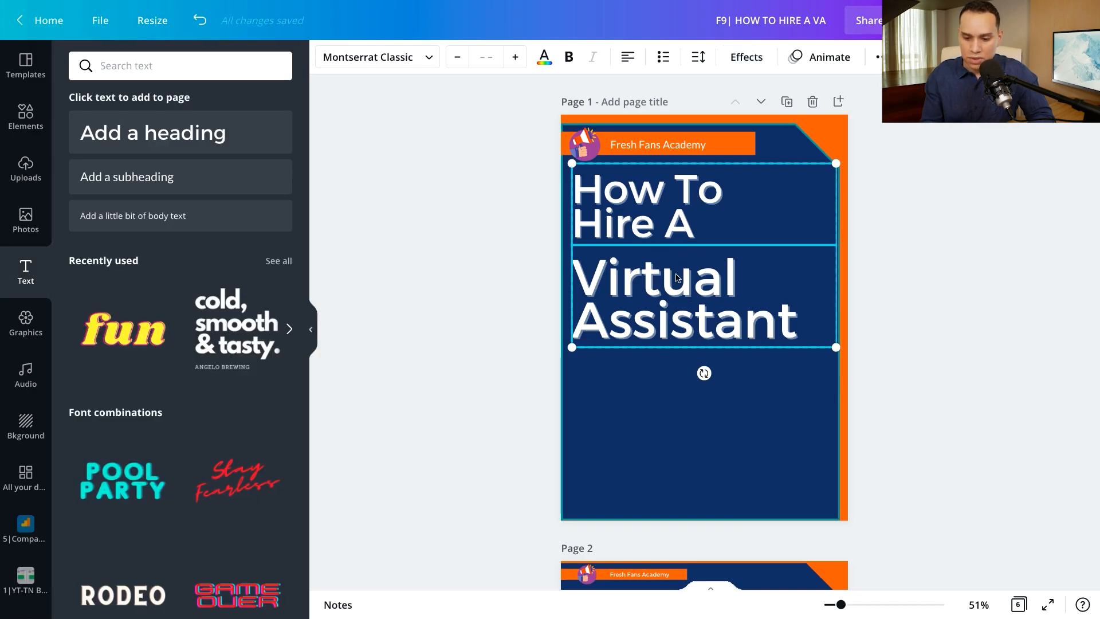
Nudge the "Virtual Assistant" heading up so it sits closer to "How To Hire A"
key(Escape)
click(683, 294)
key(Up)
key(Up)
key(Up)
key(Up)
key(Up)
key(Up)
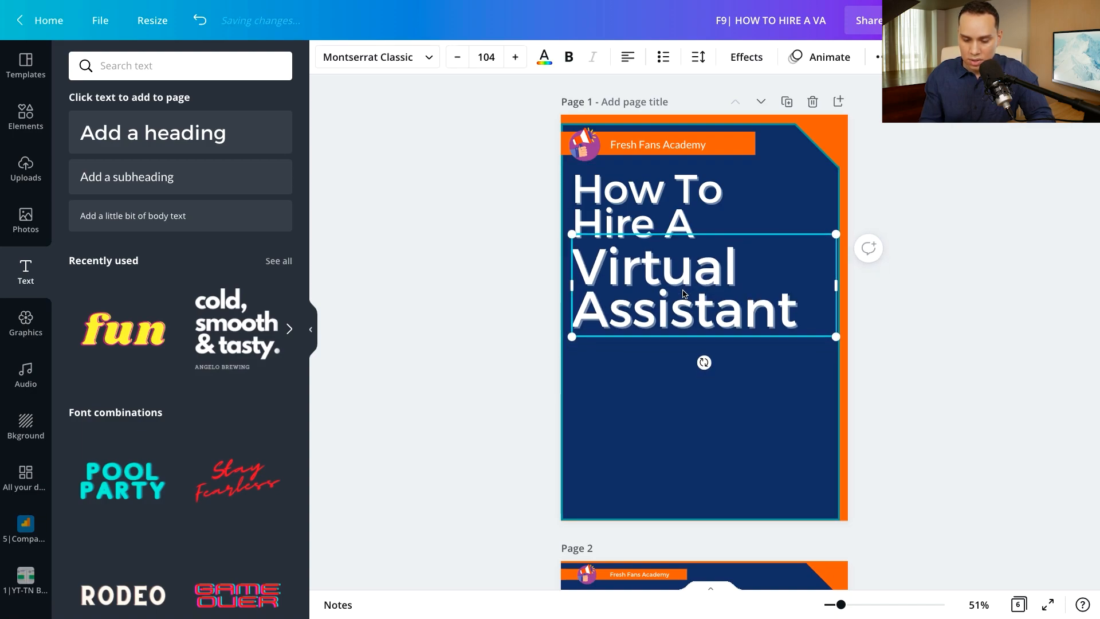
key(Escape)
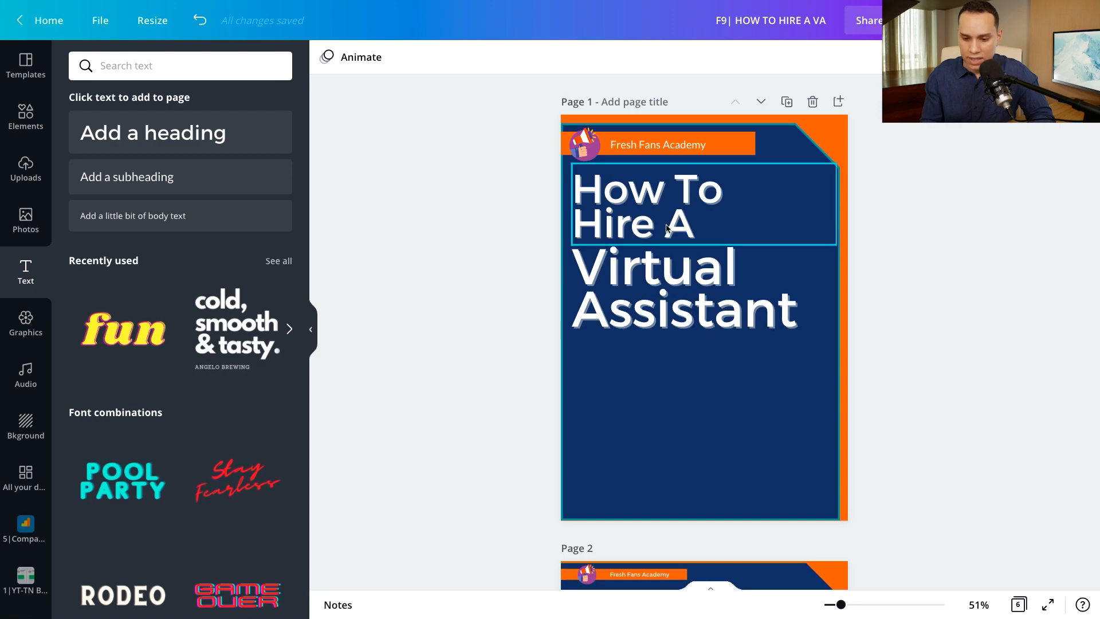
Place a copy of the orange banner bar below the "Virtual Assistant" heading and recolor it white (#FFFFFF)
click(748, 138)
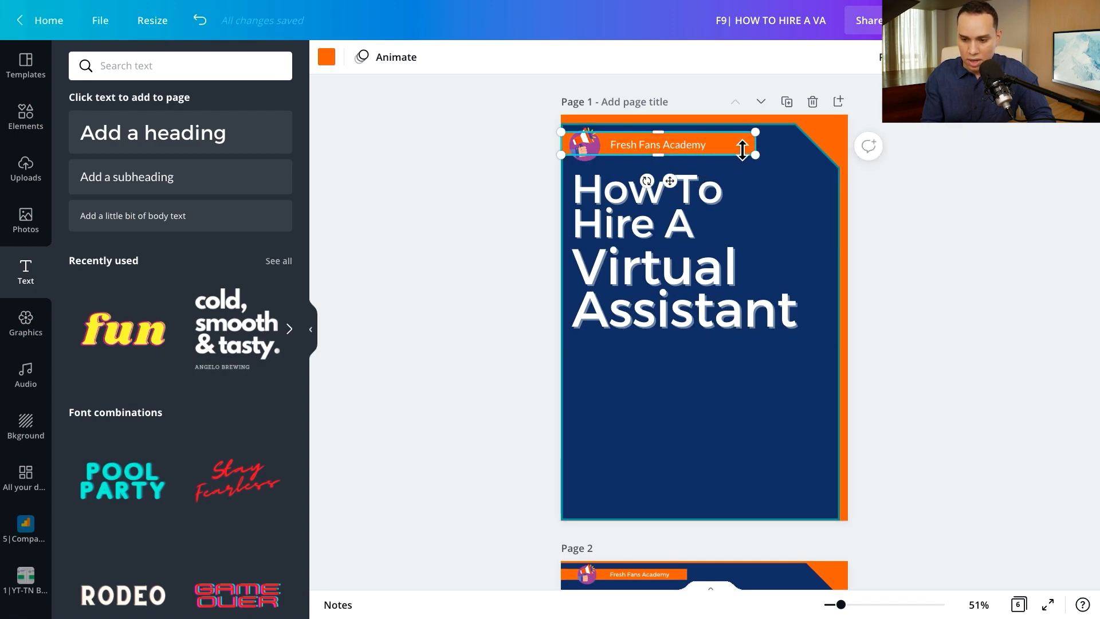
drag(742, 150, 803, 355)
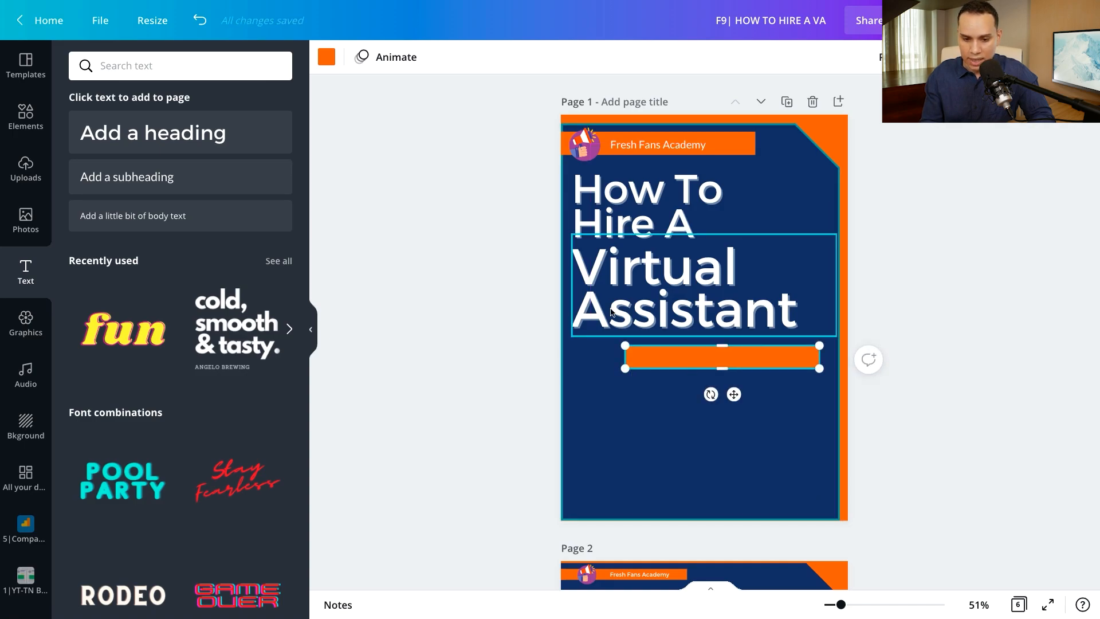
click(327, 57)
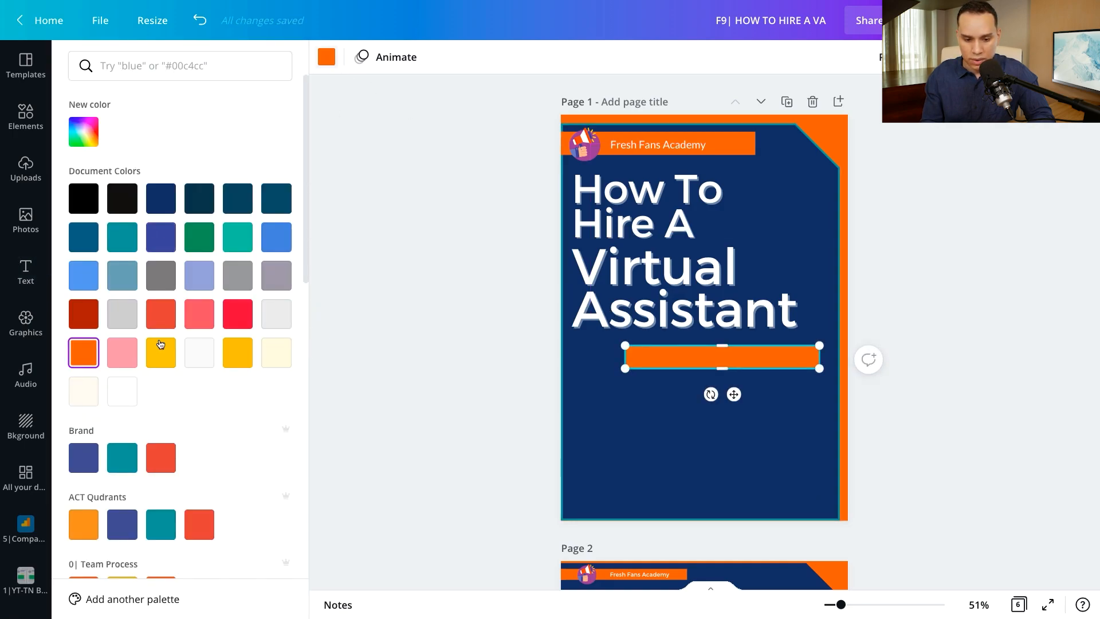
scroll(195, 219, down, 7)
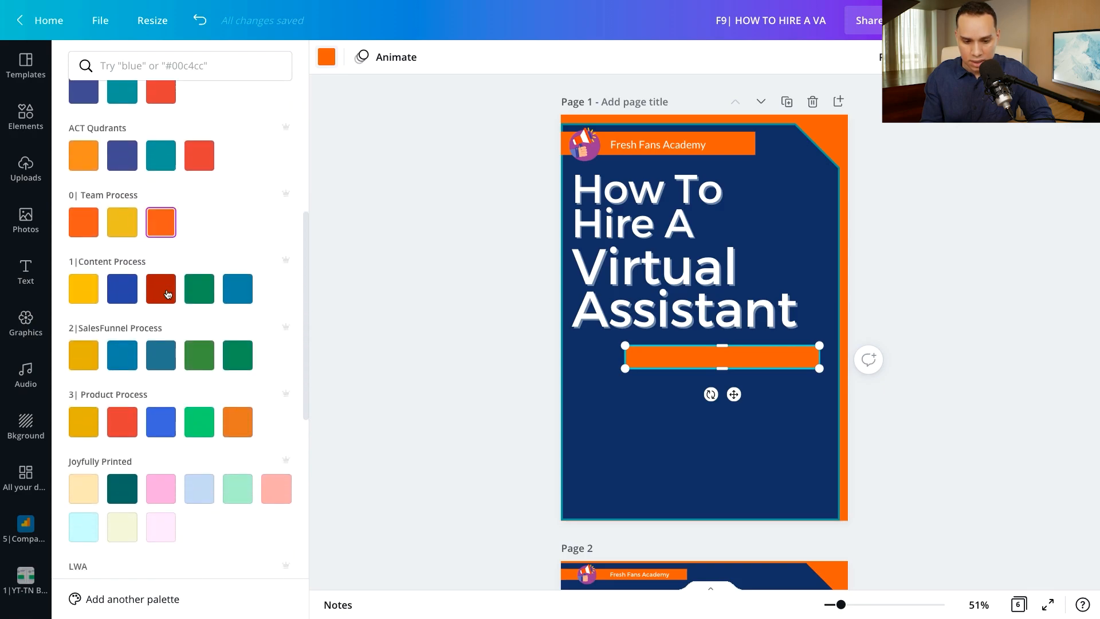
scroll(196, 219, up, 7)
click(84, 131)
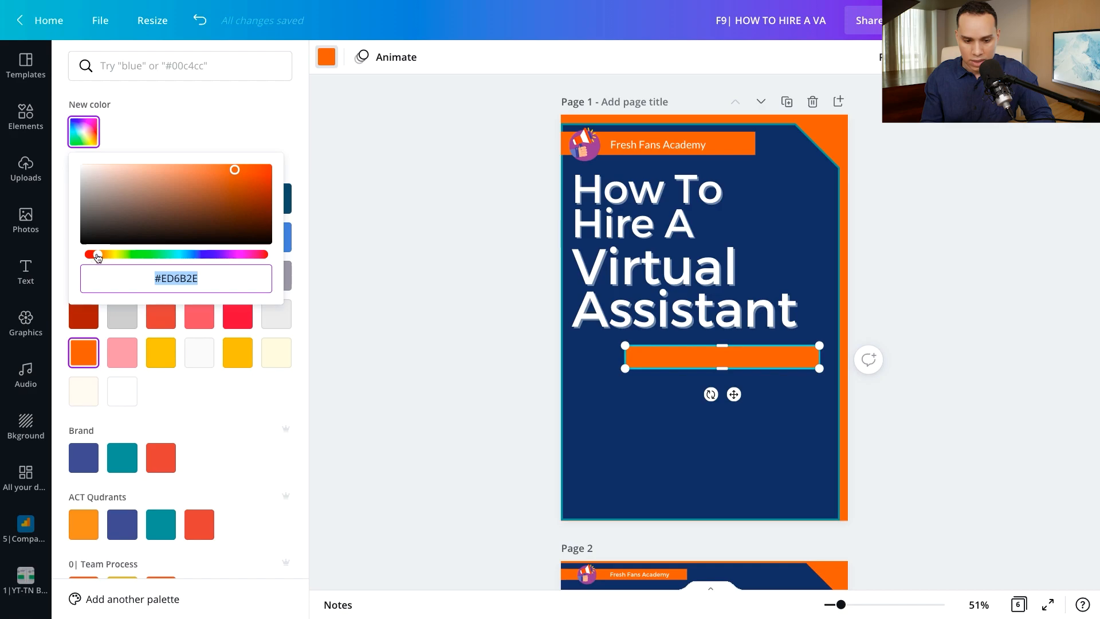
drag(238, 172, 14, 158)
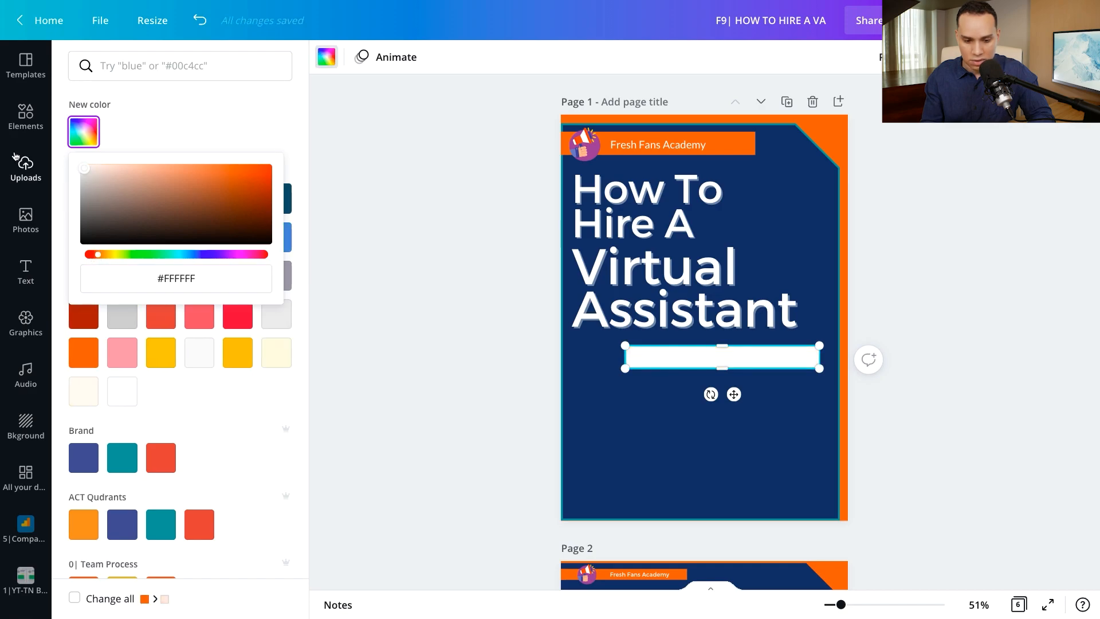
Add a subheading reading "Ultimate Template" just below the white bar and color its text orange
click(26, 272)
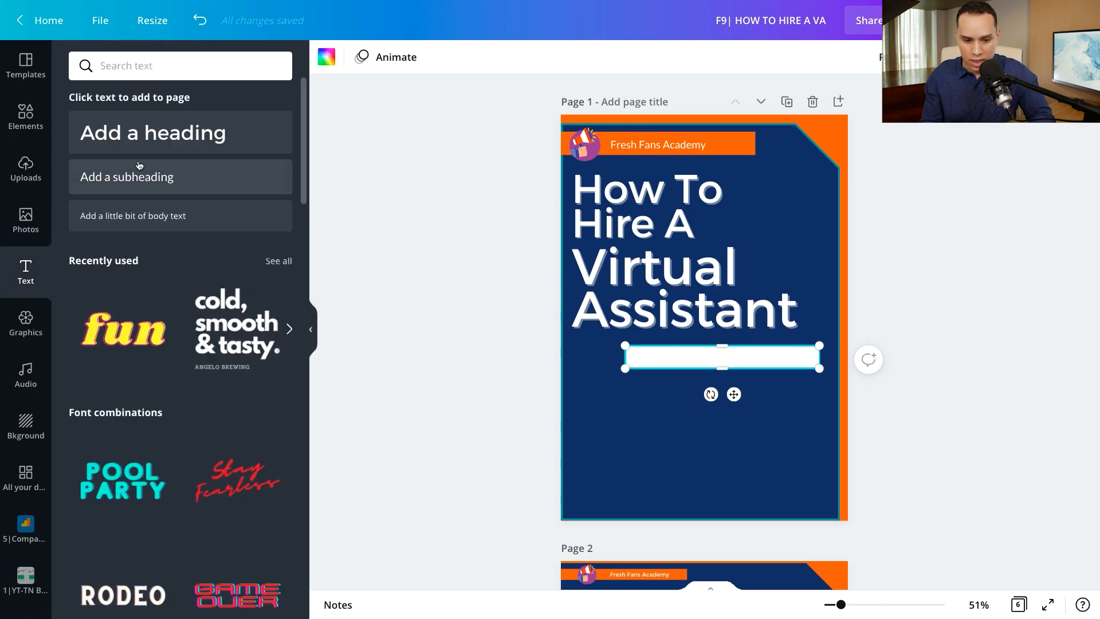
click(183, 177)
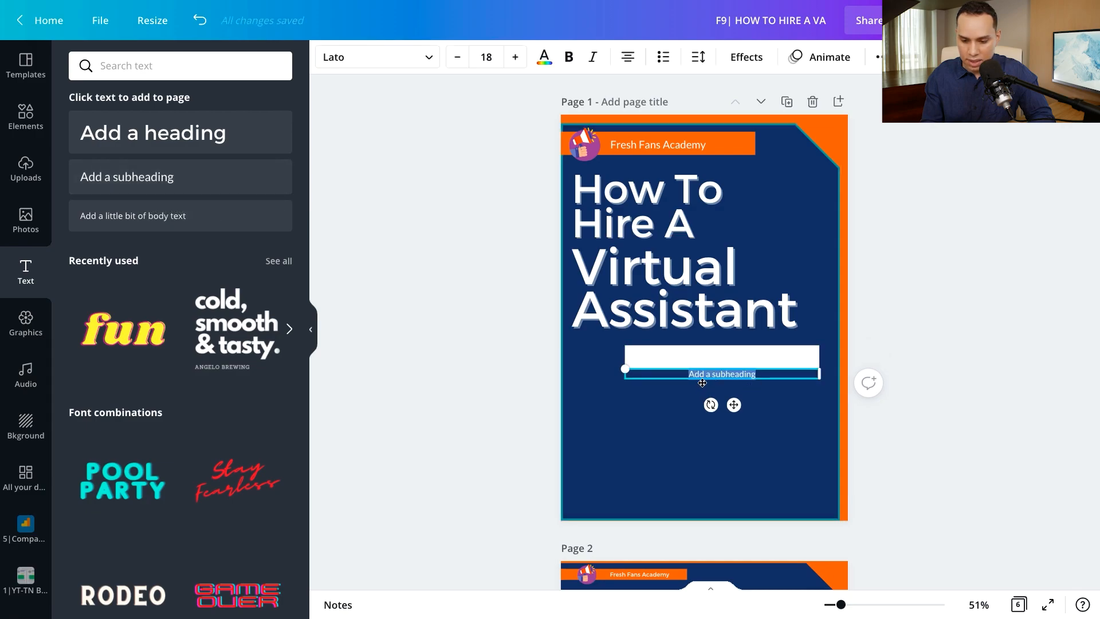
text(U)
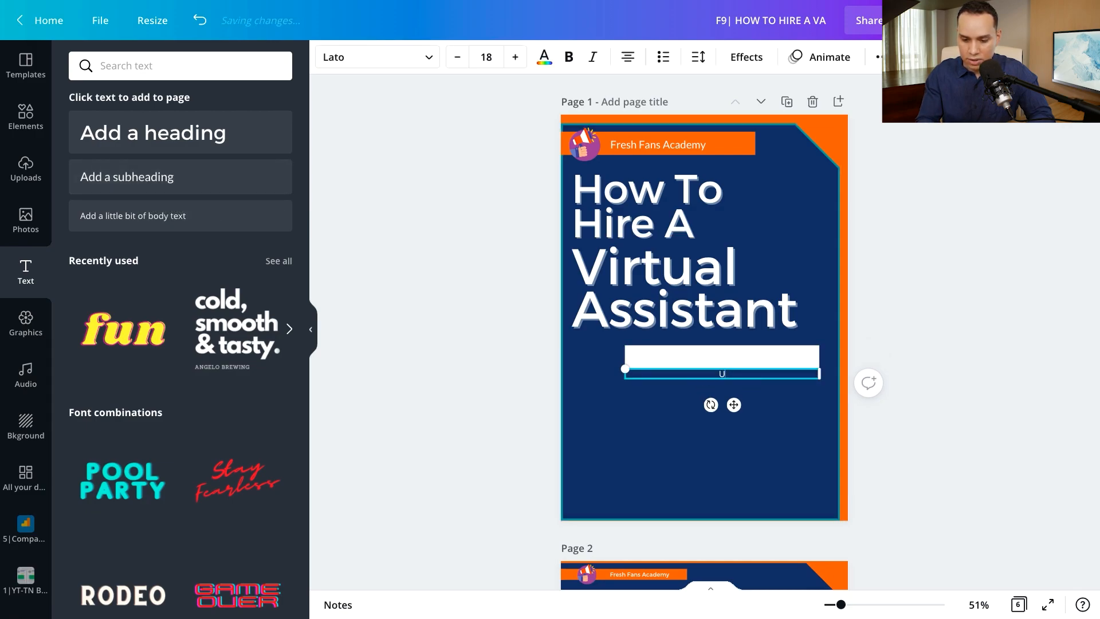
text(ltimate Template)
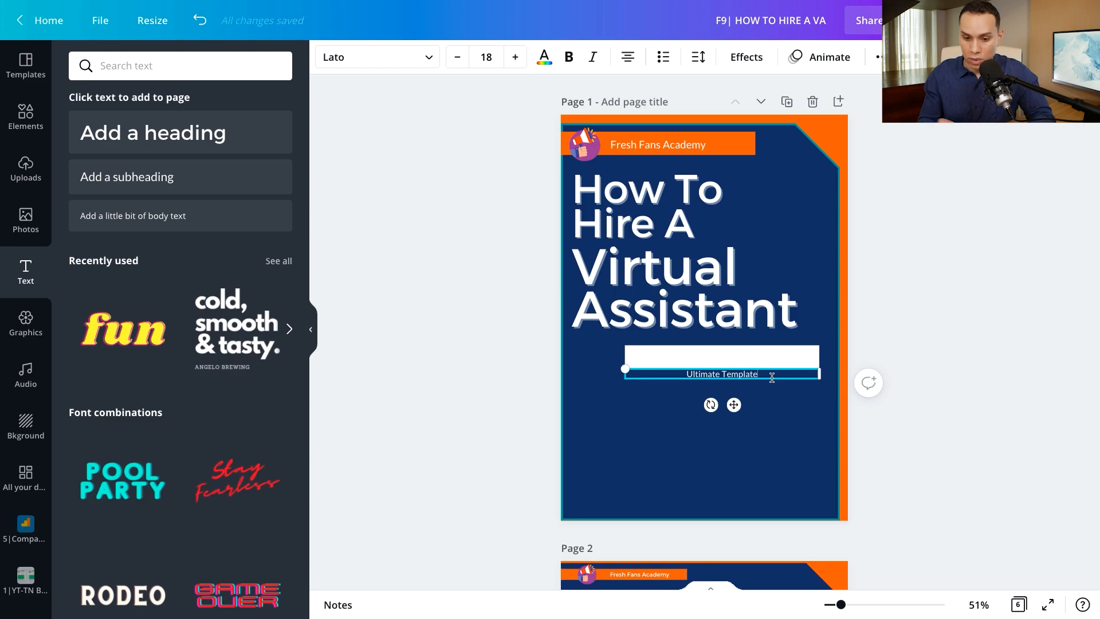
click(544, 60)
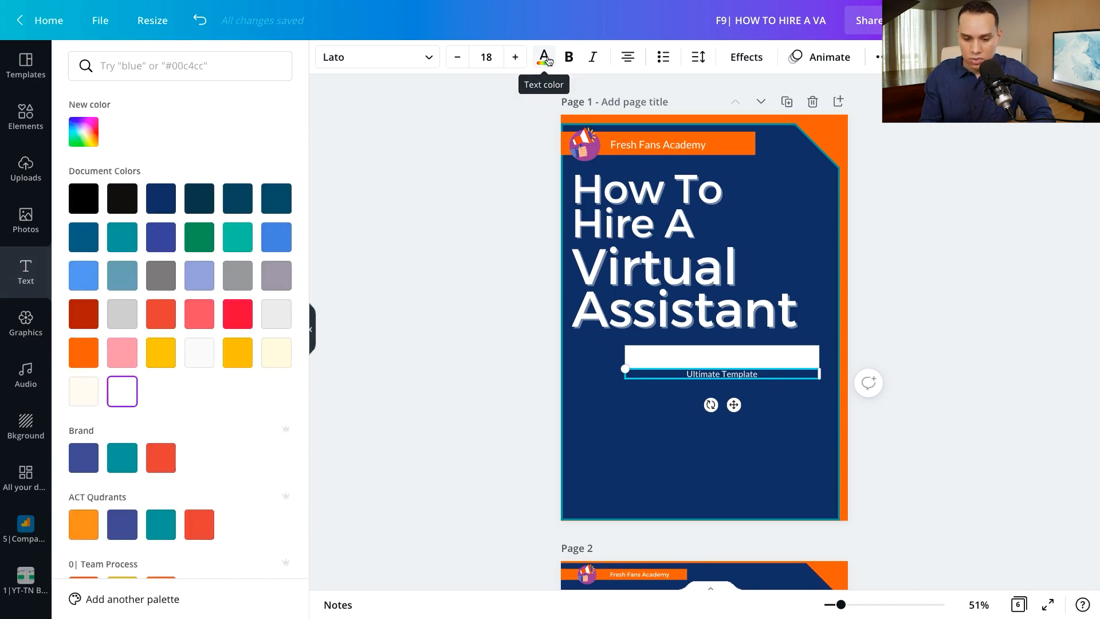
click(75, 359)
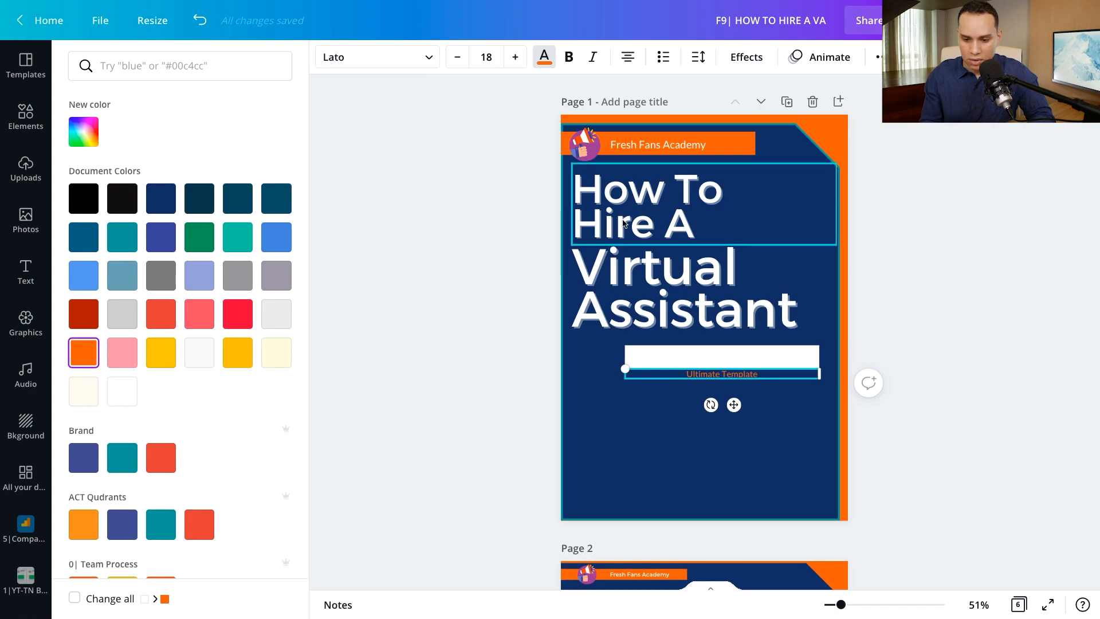
Set the "Ultimate Template" text to size 36 and bold, and place it on the white bar
click(653, 146)
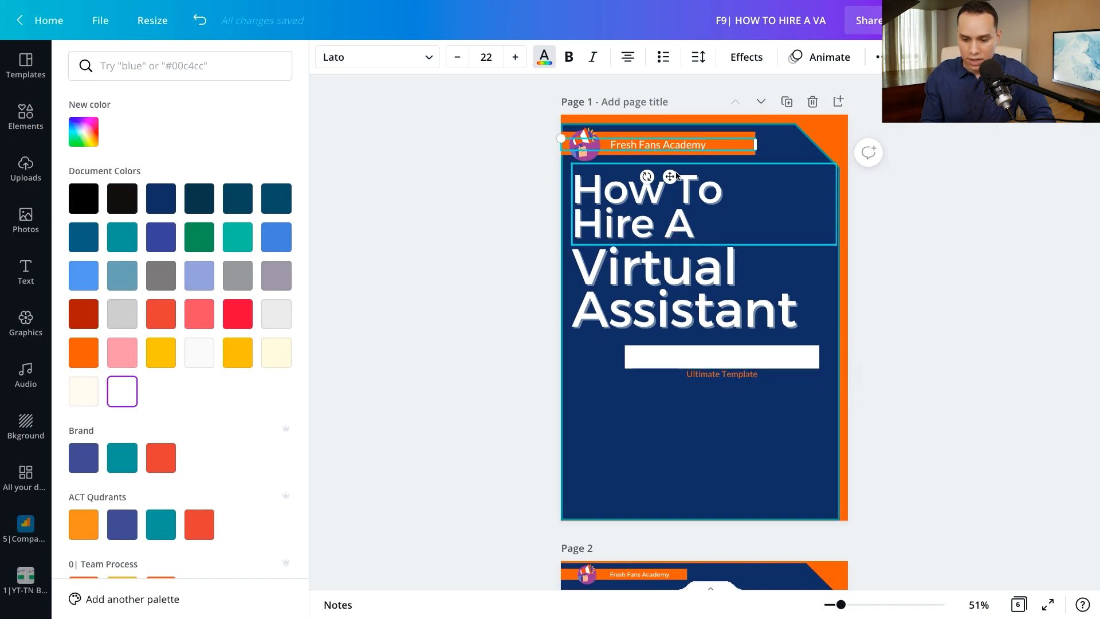
click(742, 376)
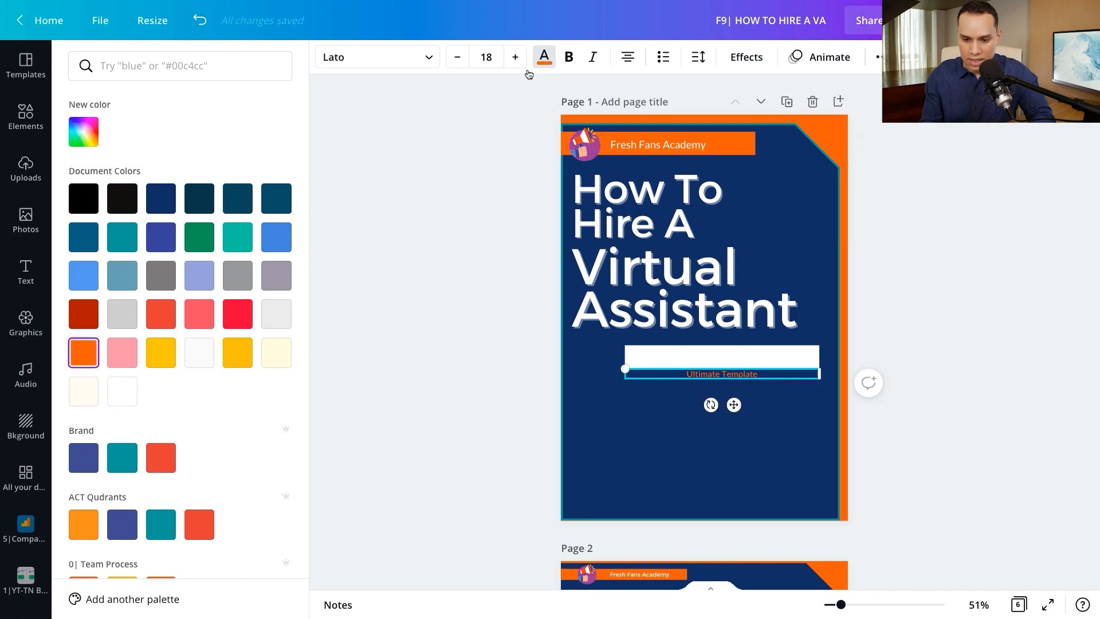
click(488, 58)
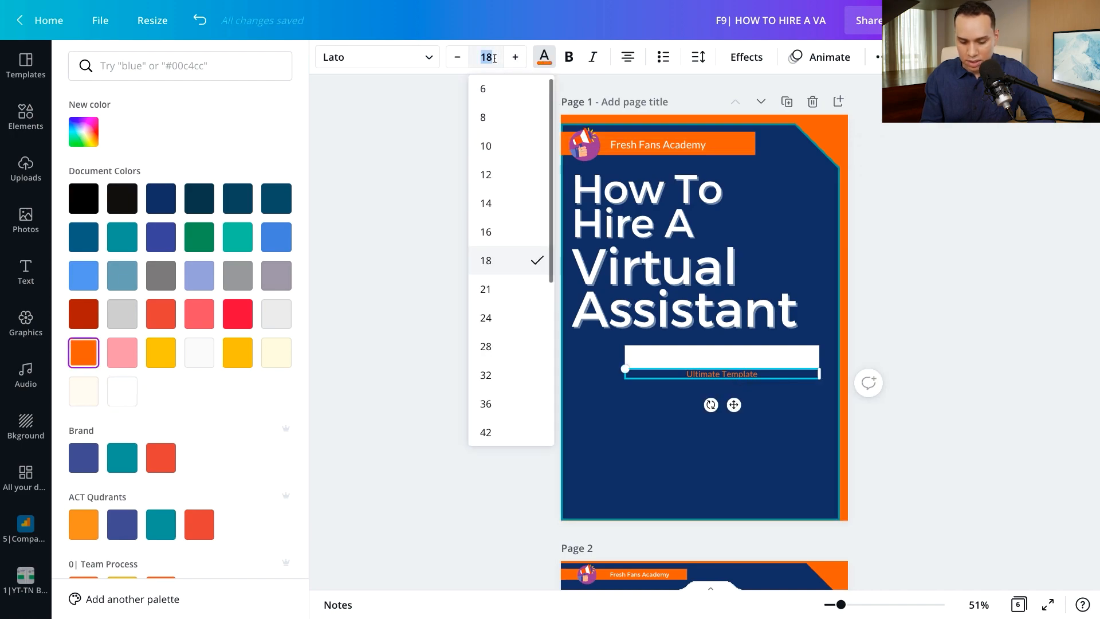
key(Return)
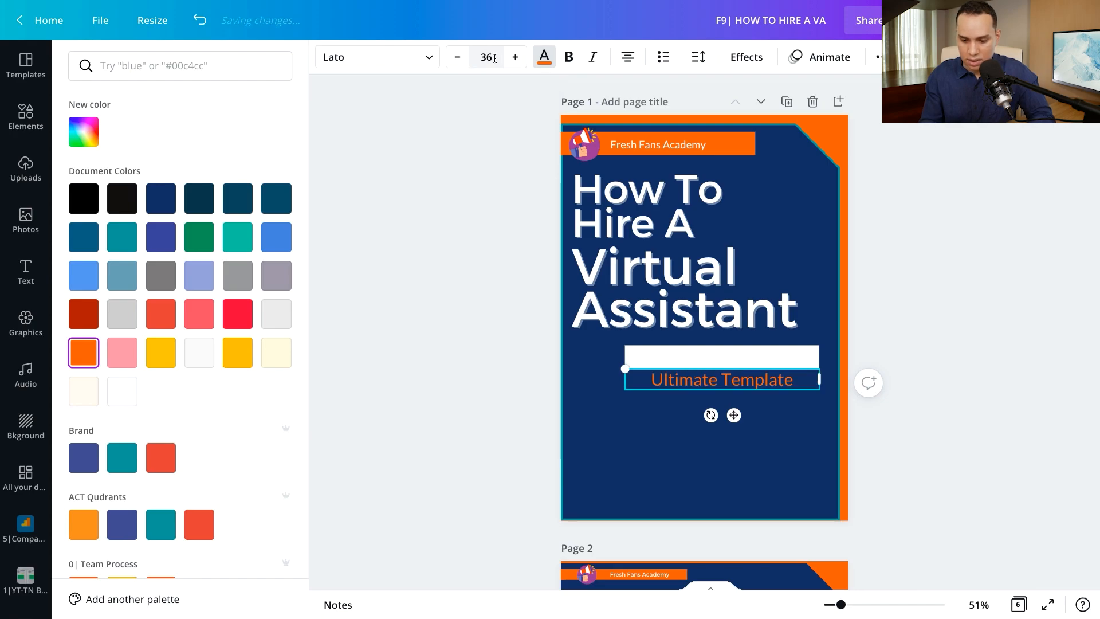
click(569, 56)
key(Escape)
drag(720, 384, 718, 363)
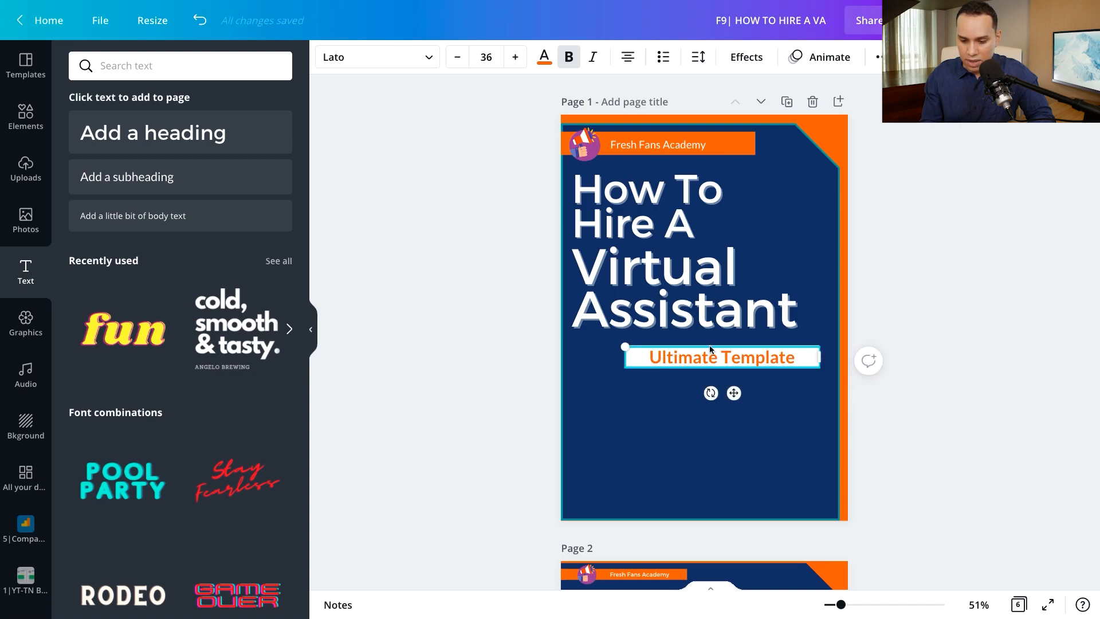
Narrow the "Ultimate Template" text box to fit inside the white bar and group the two together
drag(821, 356, 765, 356)
click(819, 365)
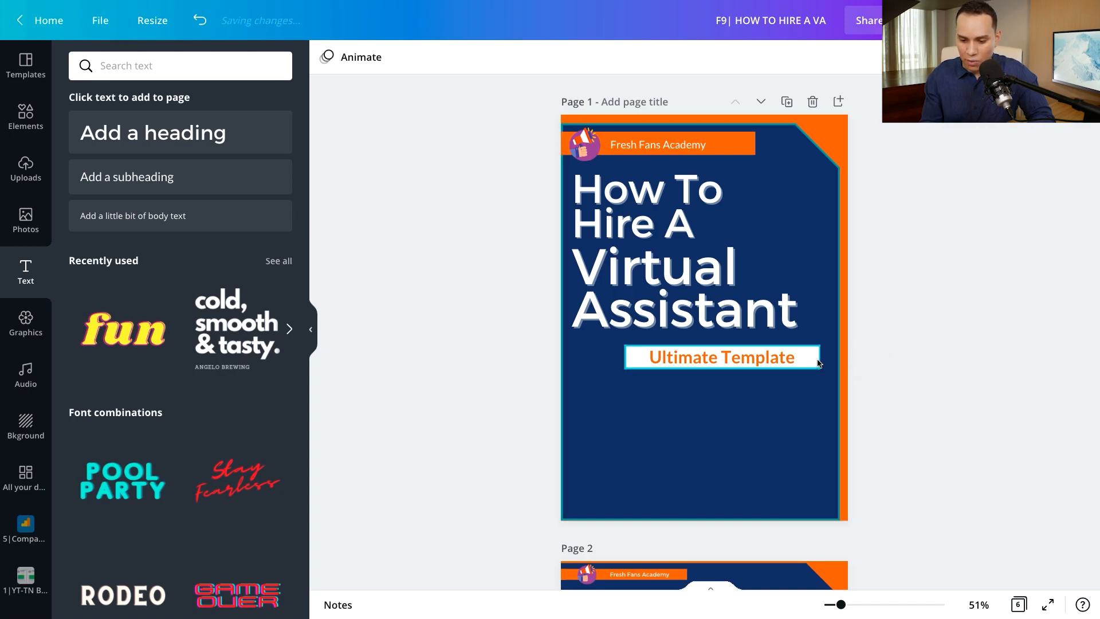
click(818, 362)
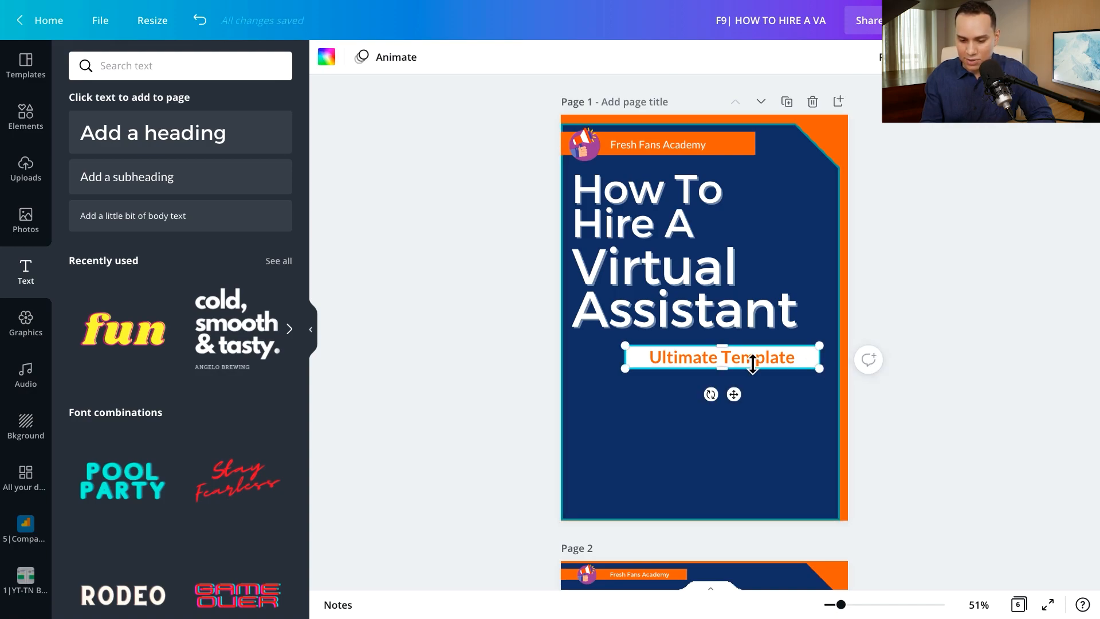
click(714, 355)
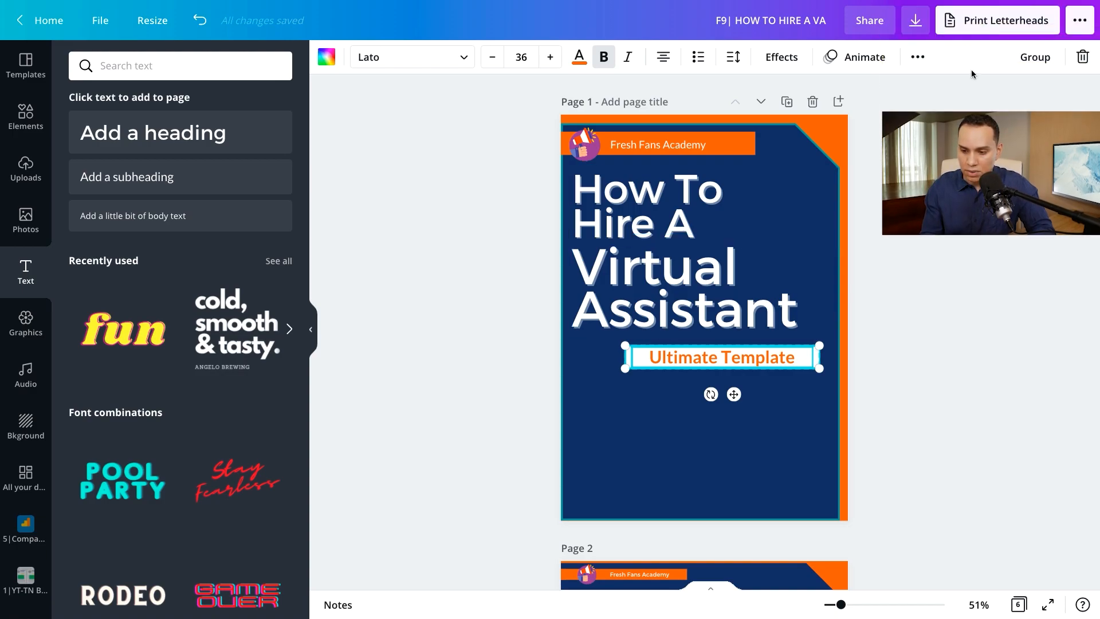
click(1034, 57)
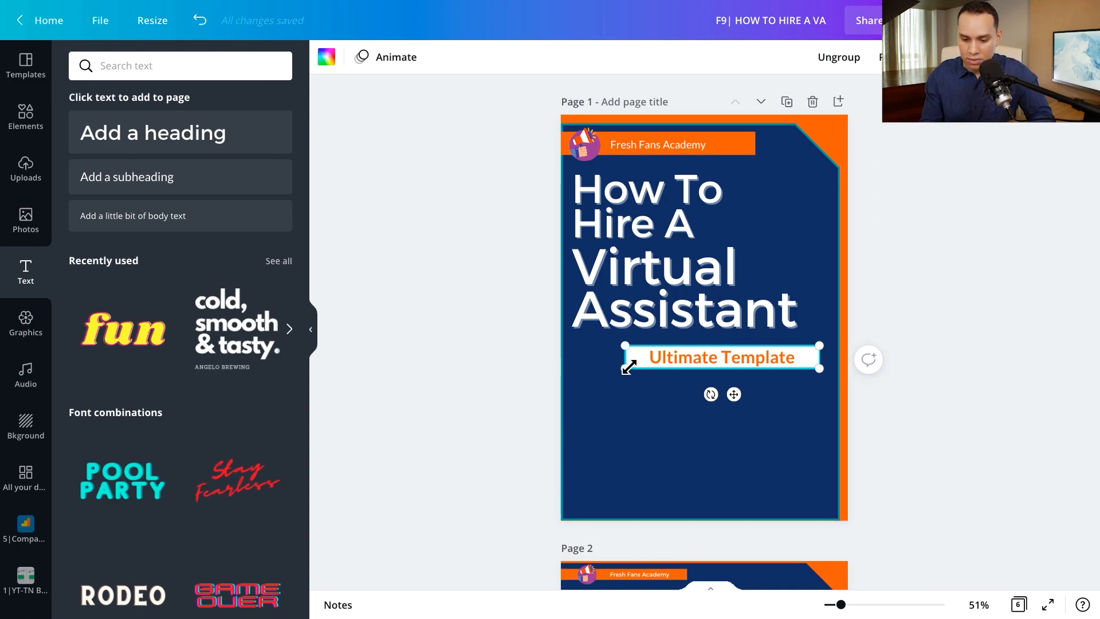
Enlarge the grouped subtitle bar to a text size of about 40 and position it just below "Virtual Assistant"
drag(626, 370, 604, 387)
drag(736, 356, 747, 359)
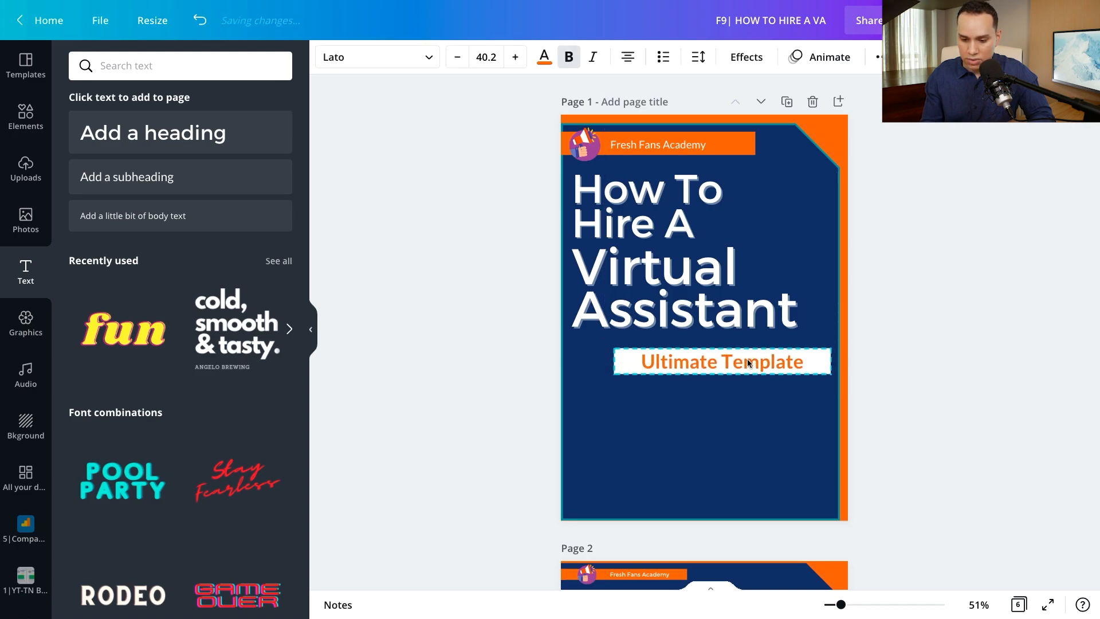
click(504, 325)
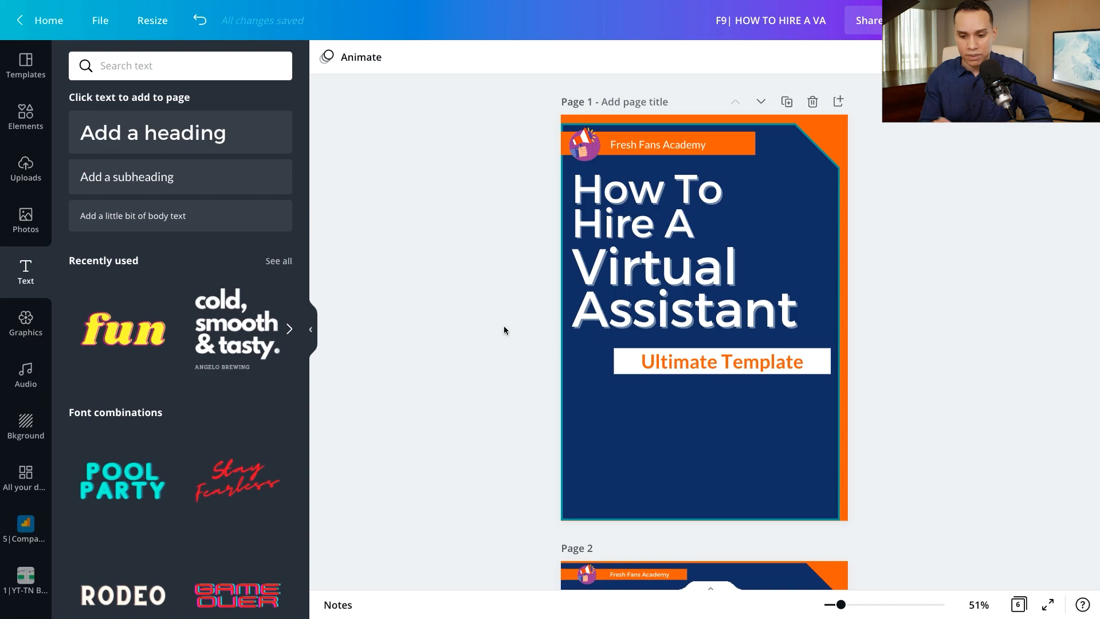
Compare with the finished cover on page 2 and search the elements library for "laptop"
scroll(778, 366, down, 8)
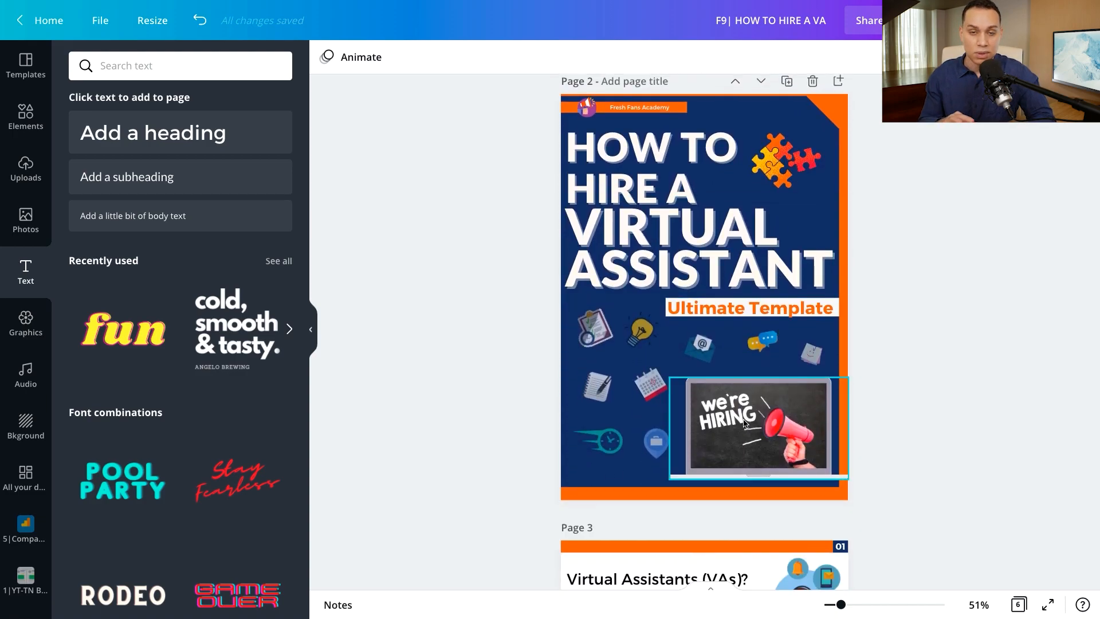
scroll(712, 380, up, 8)
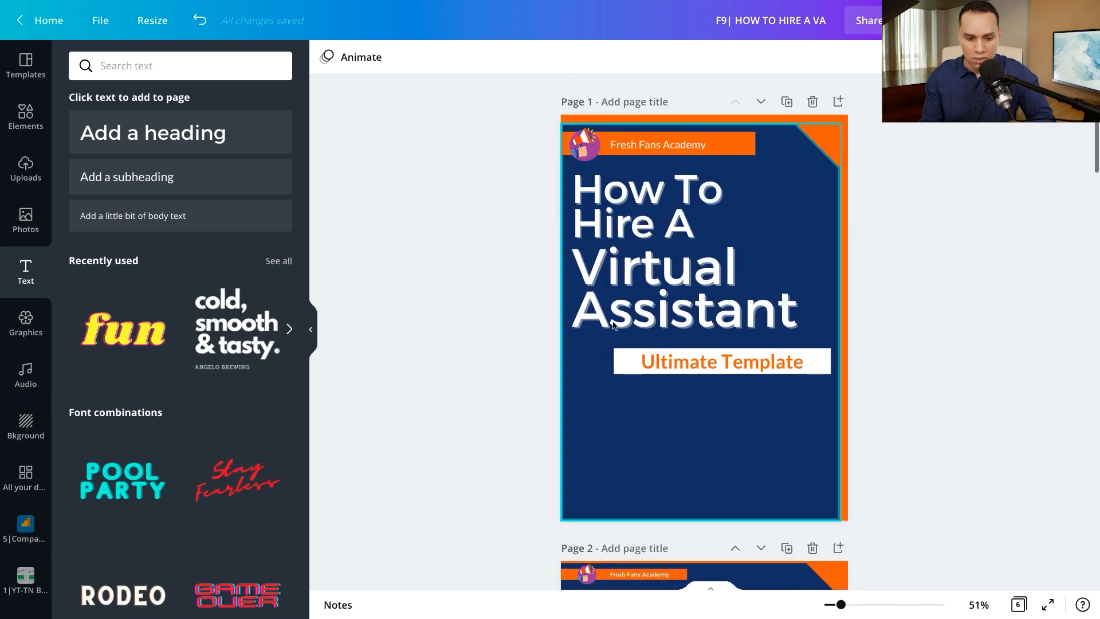
click(26, 117)
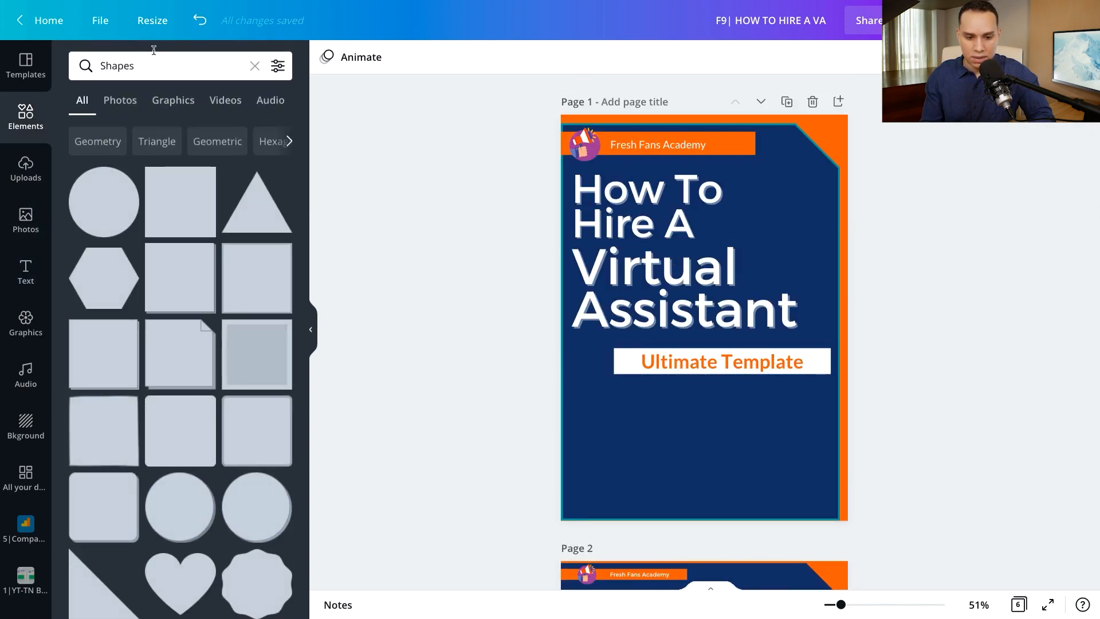
click(166, 63)
text(laptop)
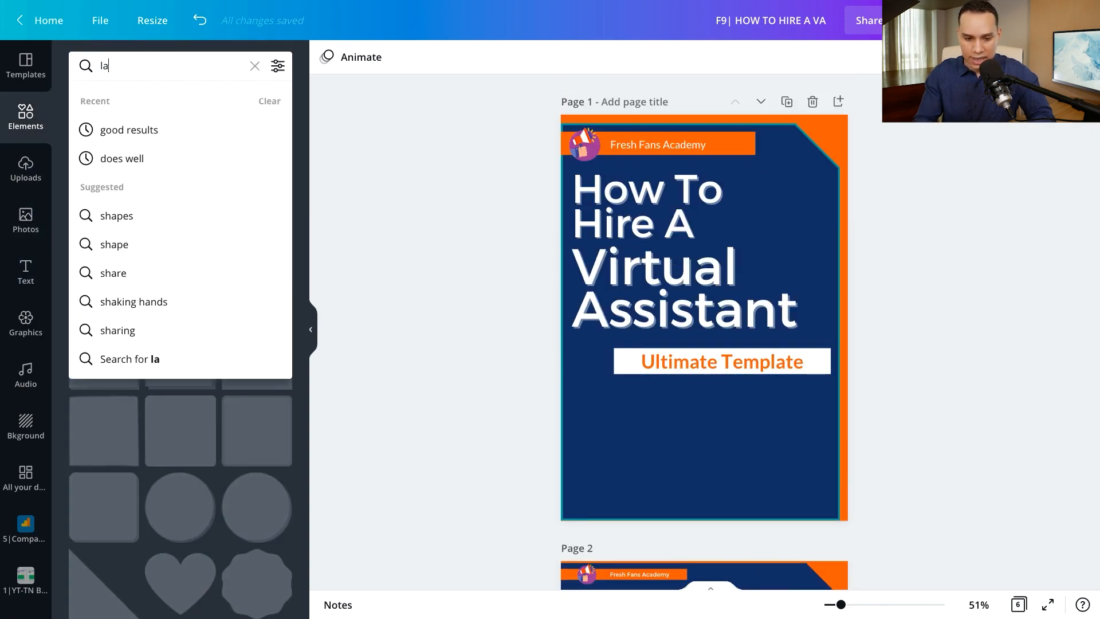
key(Return)
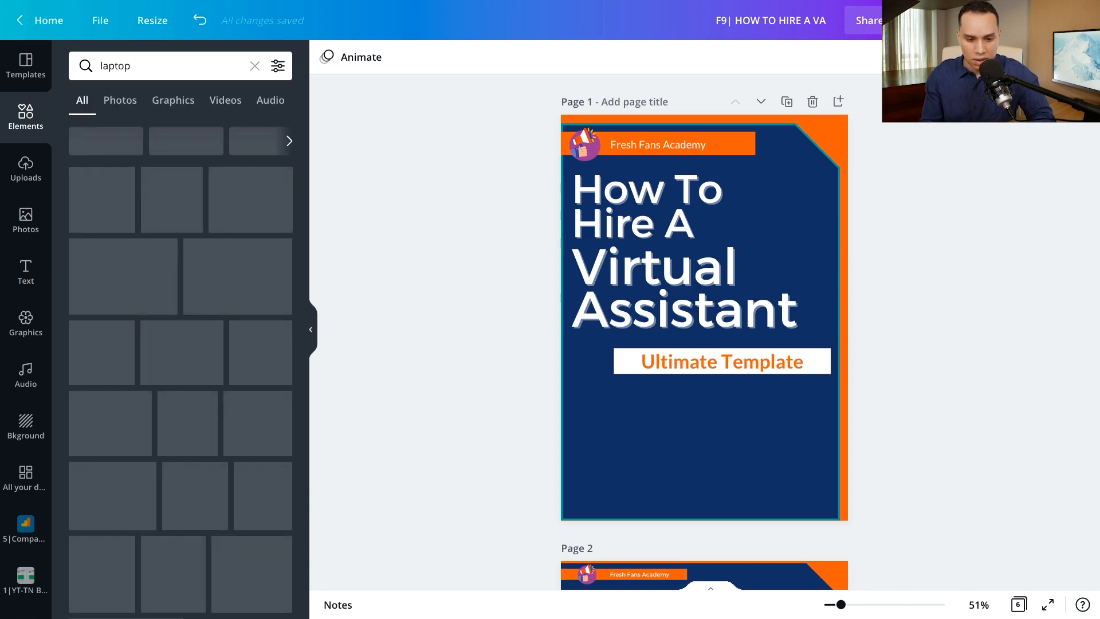
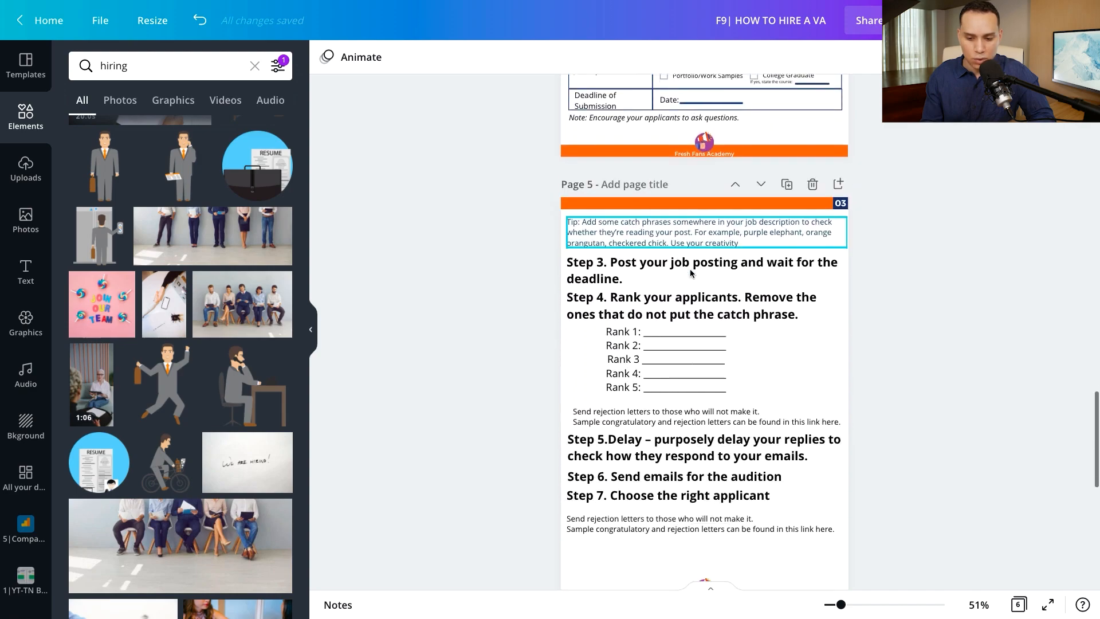
Look back through the template's designed pages, starting from the hiring steps on page 5
scroll(690, 272, down, 3)
scroll(691, 273, up, 12)
scroll(690, 273, up, 7)
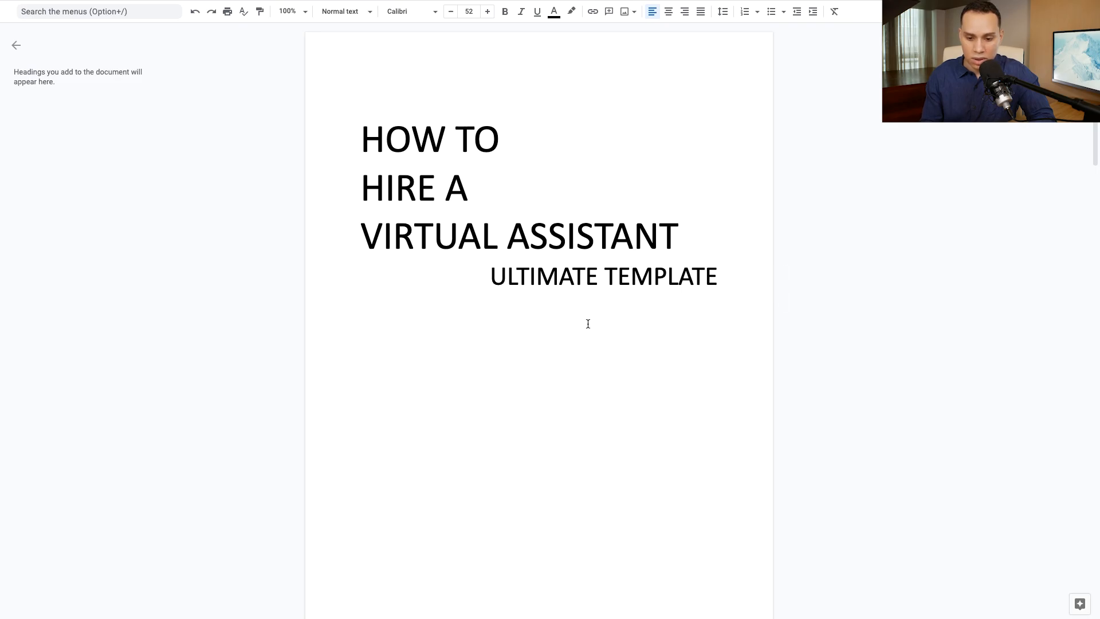
Review the plain-text draft in Google Docs from title page to closing, including the hiring steps and job description table
scroll(588, 323, down, 12)
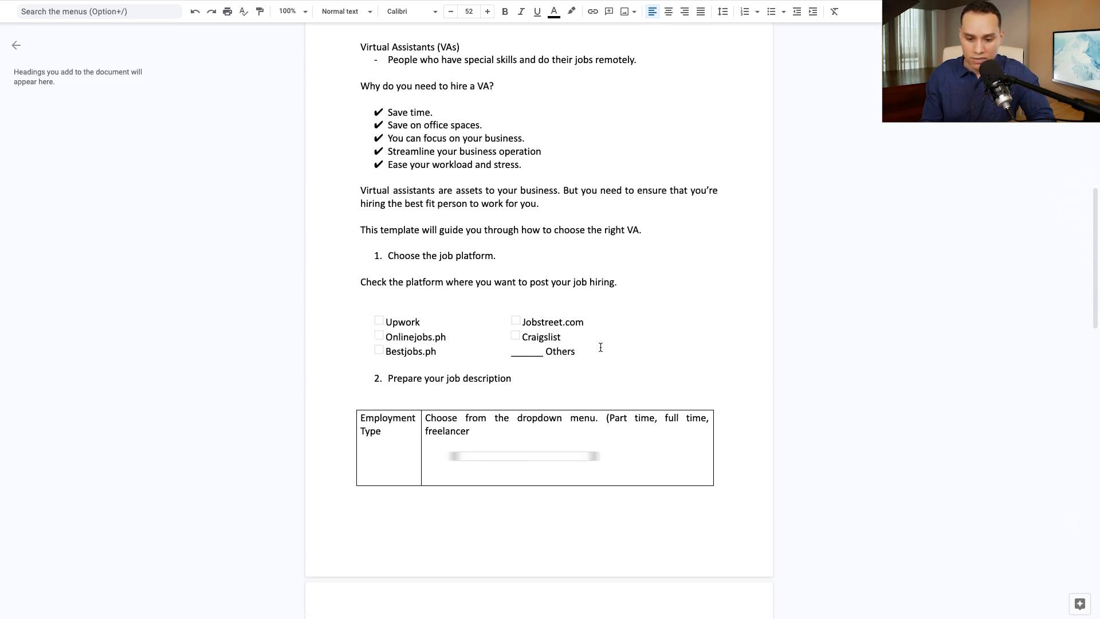
scroll(607, 345, down, 3)
scroll(557, 269, down, 1)
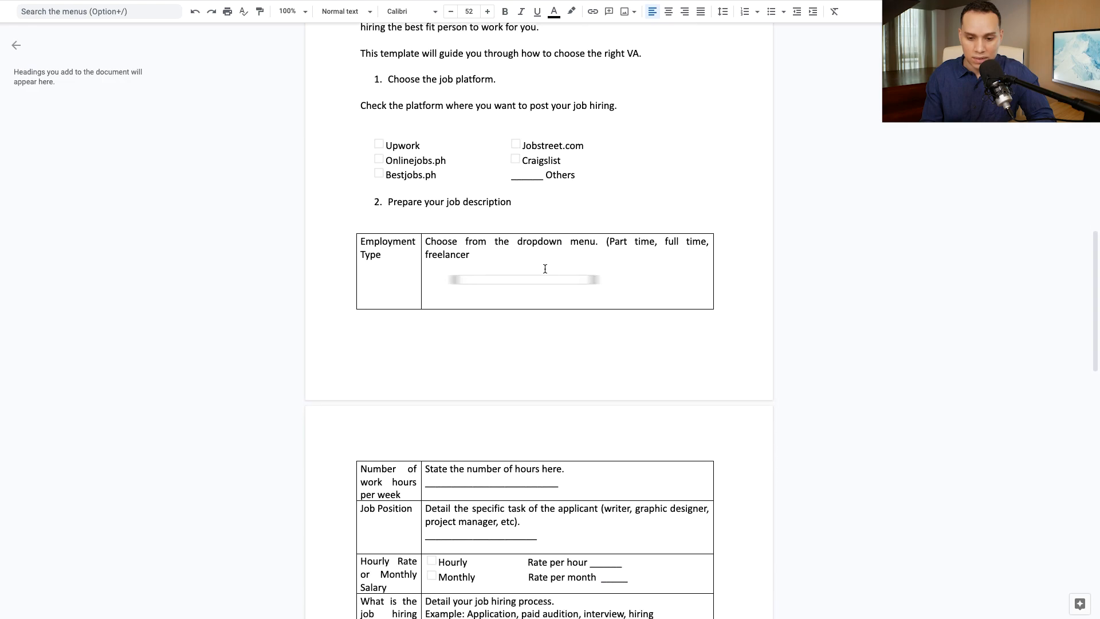
scroll(479, 202, down, 8)
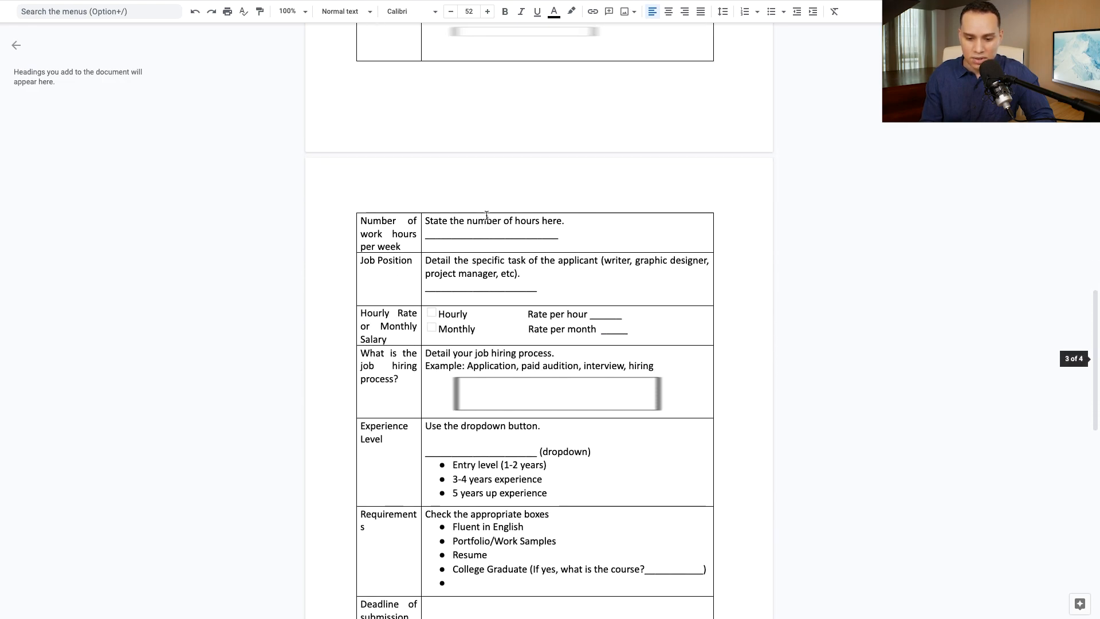
scroll(481, 154, down, 6)
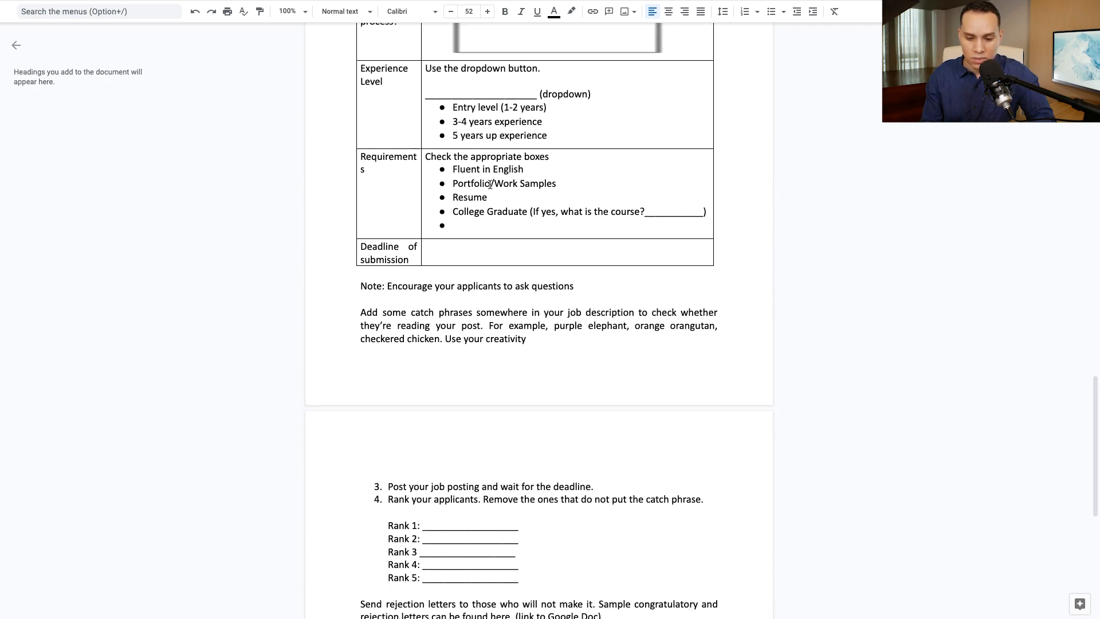
scroll(498, 225, down, 8)
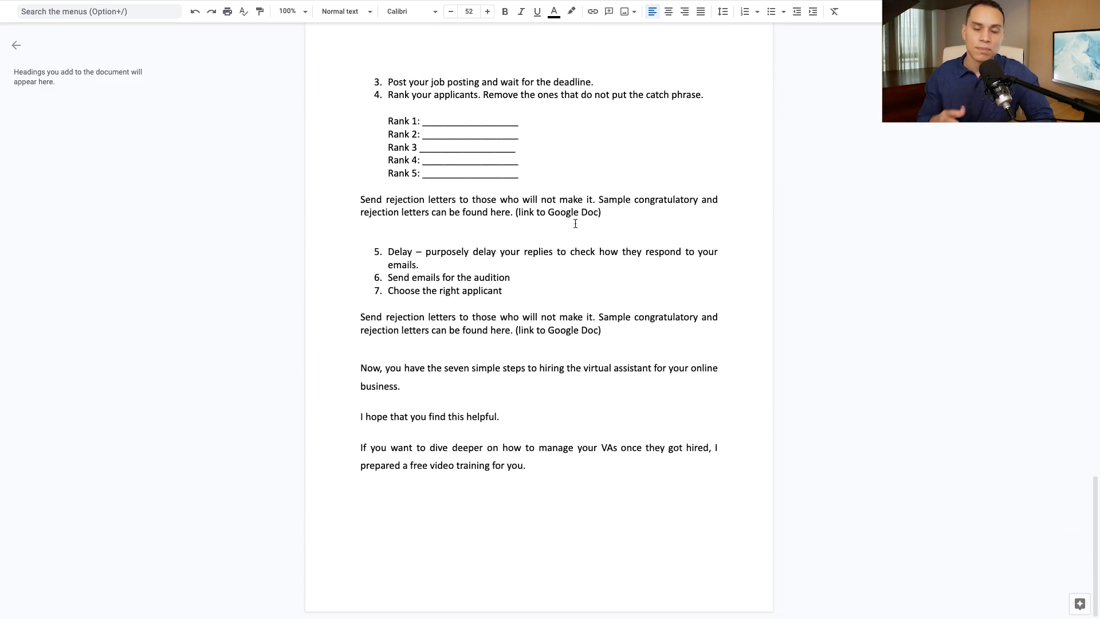
scroll(575, 223, up, 1)
scroll(575, 223, up, 20)
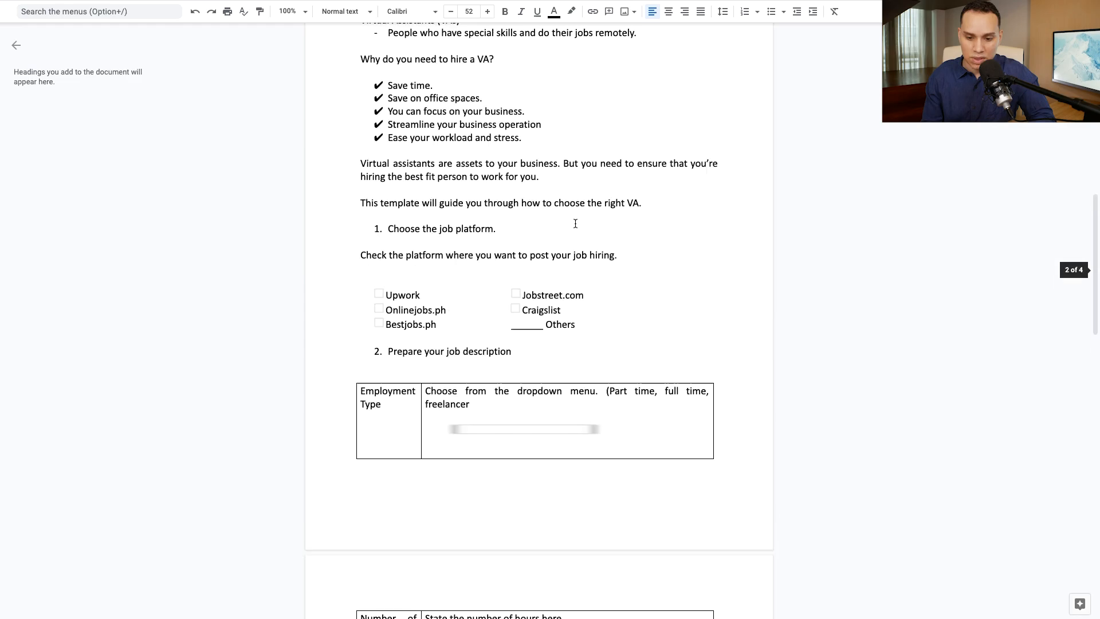
scroll(575, 223, up, 5)
scroll(575, 224, down, 20)
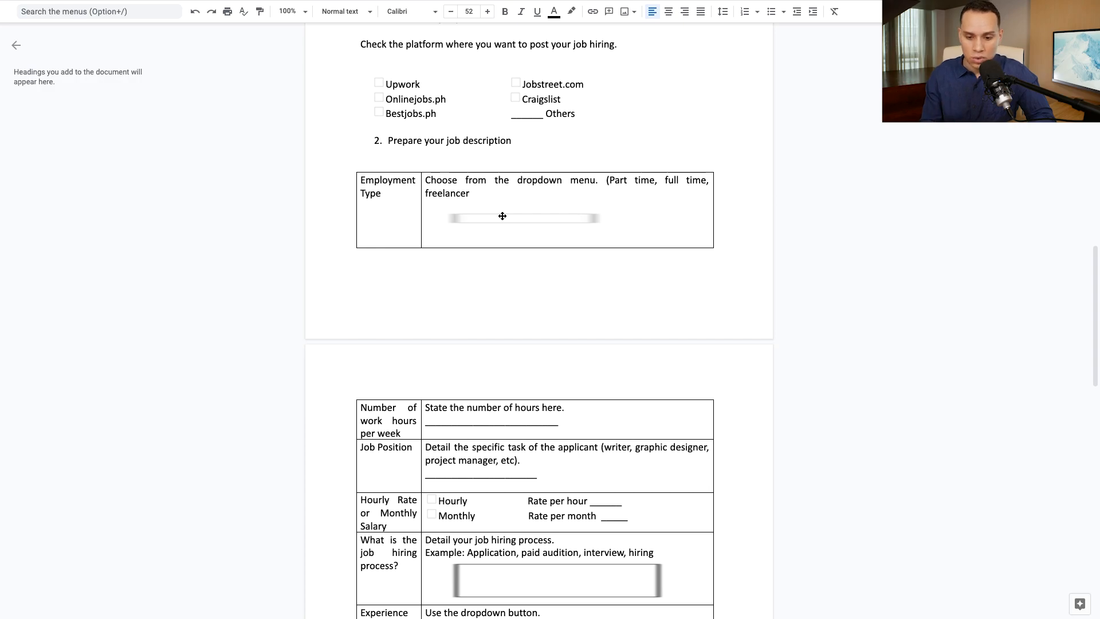
scroll(629, 278, up, 15)
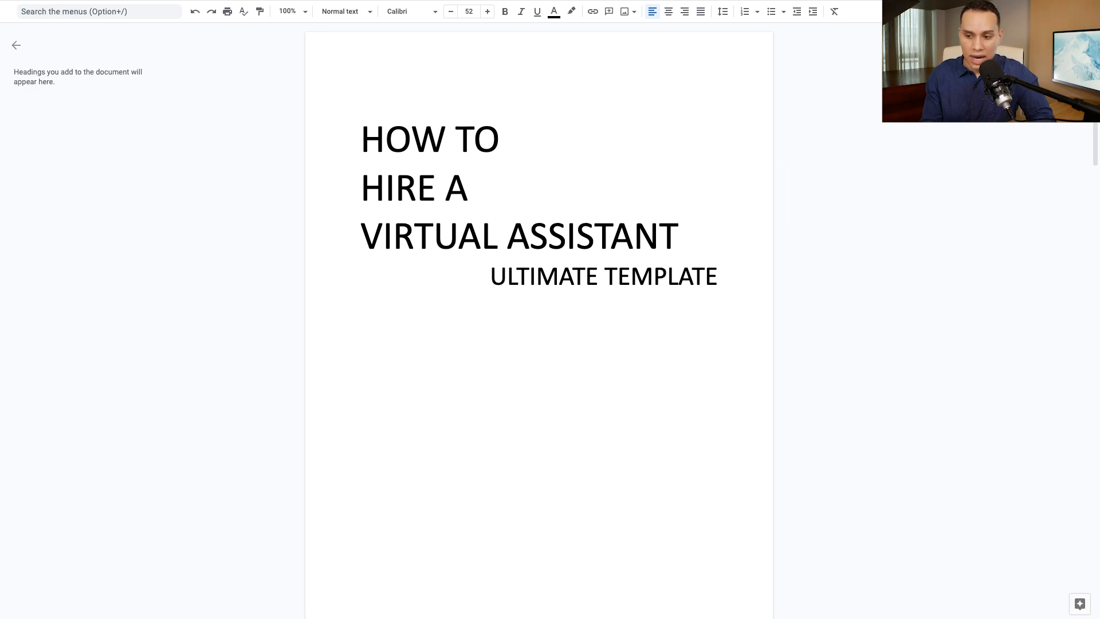
Bring back the document's hidden header and check which file formats the draft can be downloaded in
key(ctrl+shift+f)
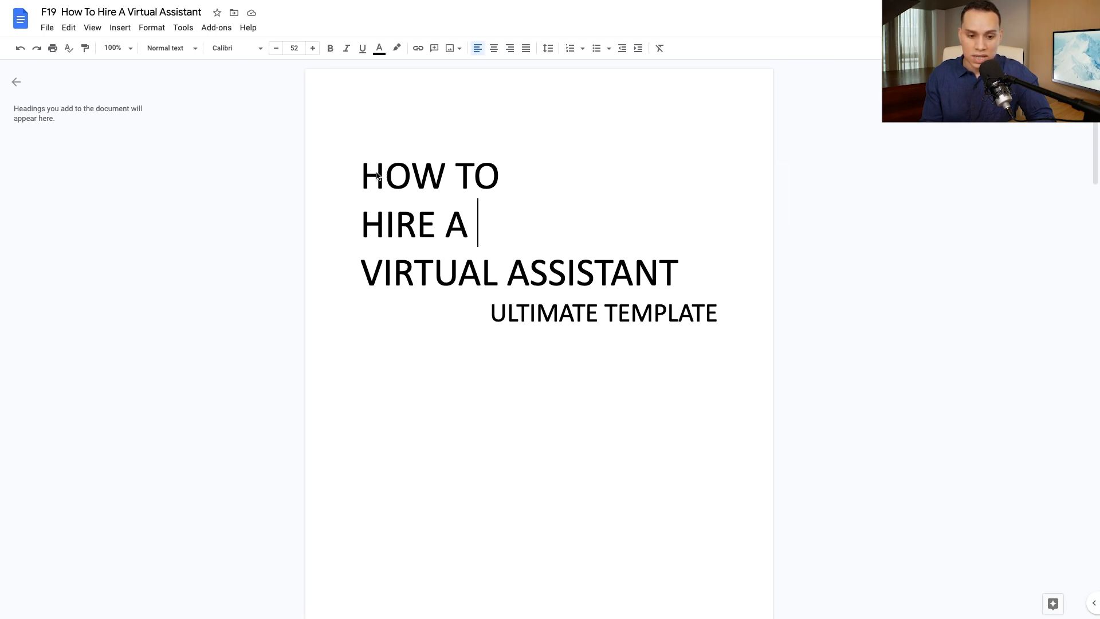
click(47, 31)
mouse_move(130, 167)
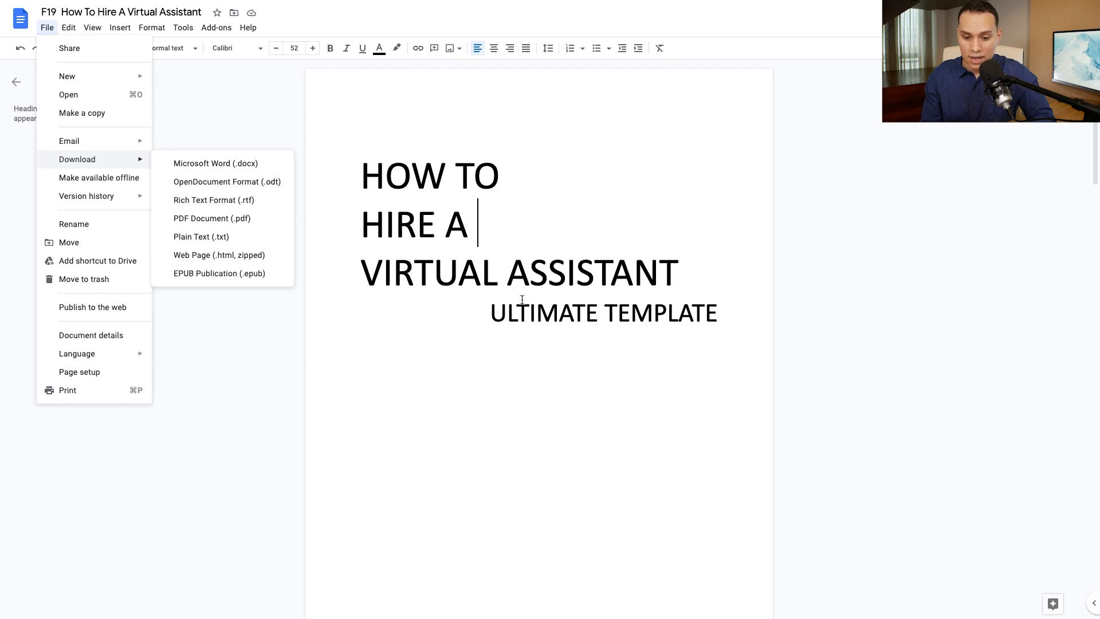
click(508, 206)
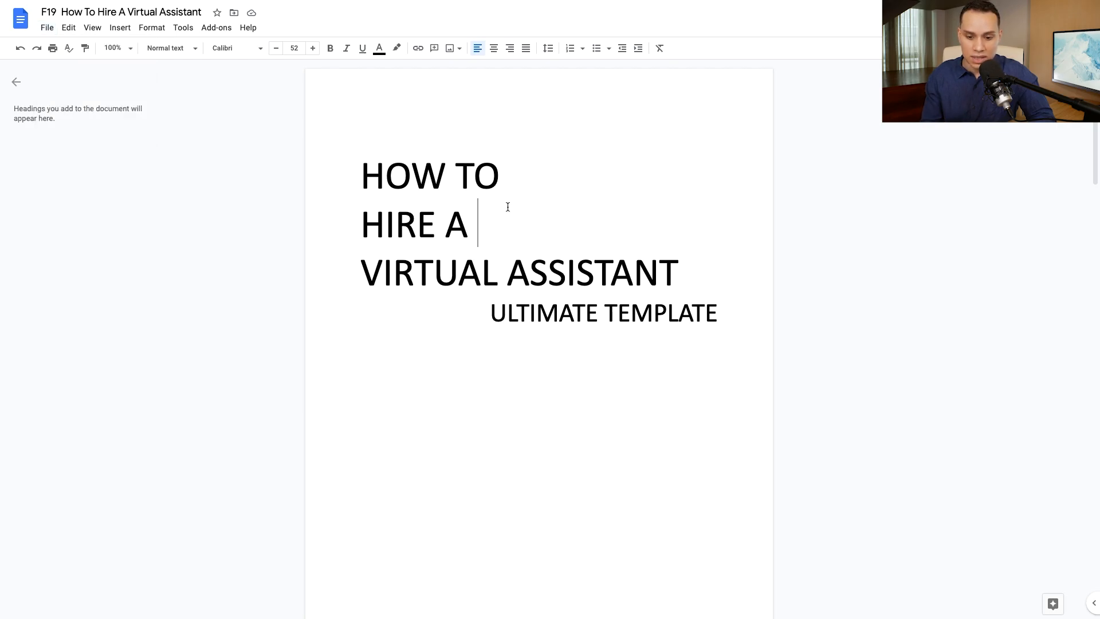
Review the draft's title page, virtual assistant introduction and first two hiring steps in Google Docs, with the document header hidden
scroll(515, 253, down, 10)
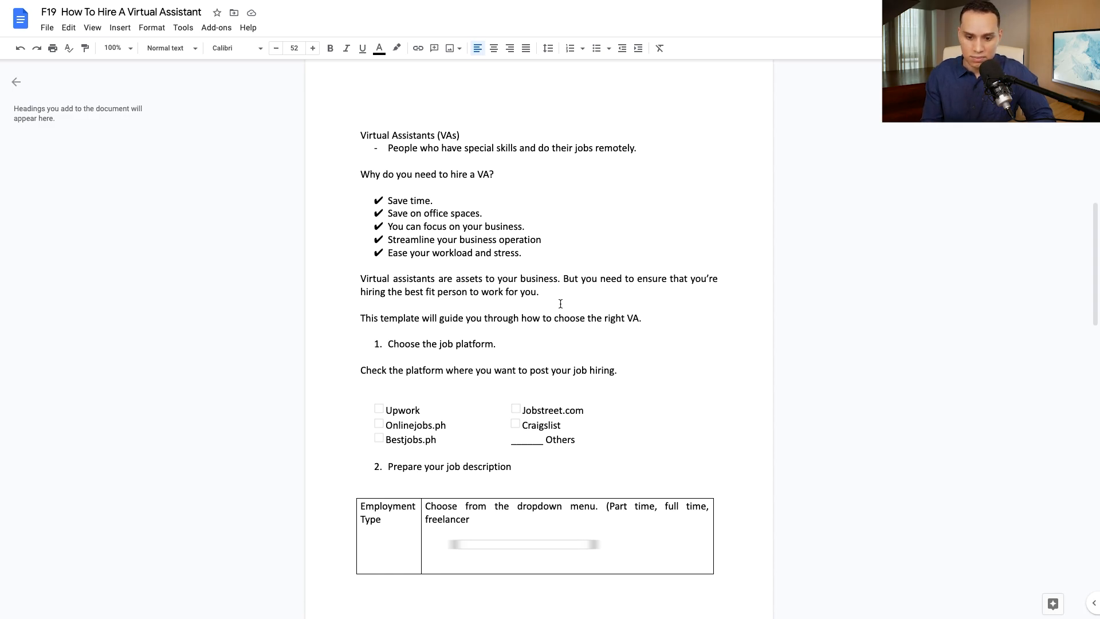
scroll(560, 304, up, 10)
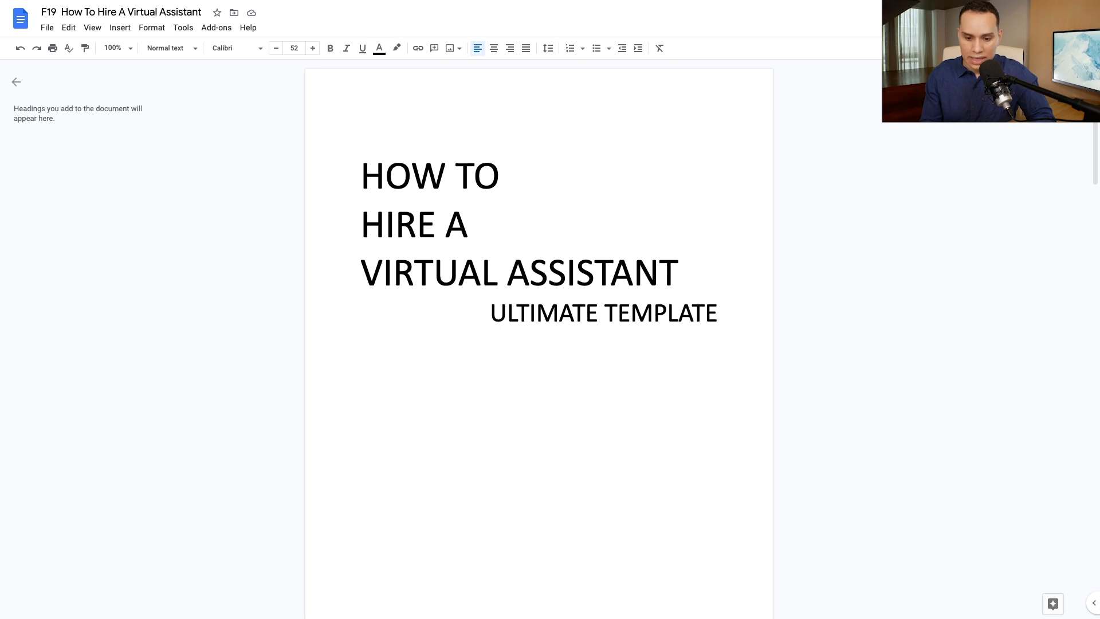
key(ctrl+shift+f)
scroll(533, 273, down, 12)
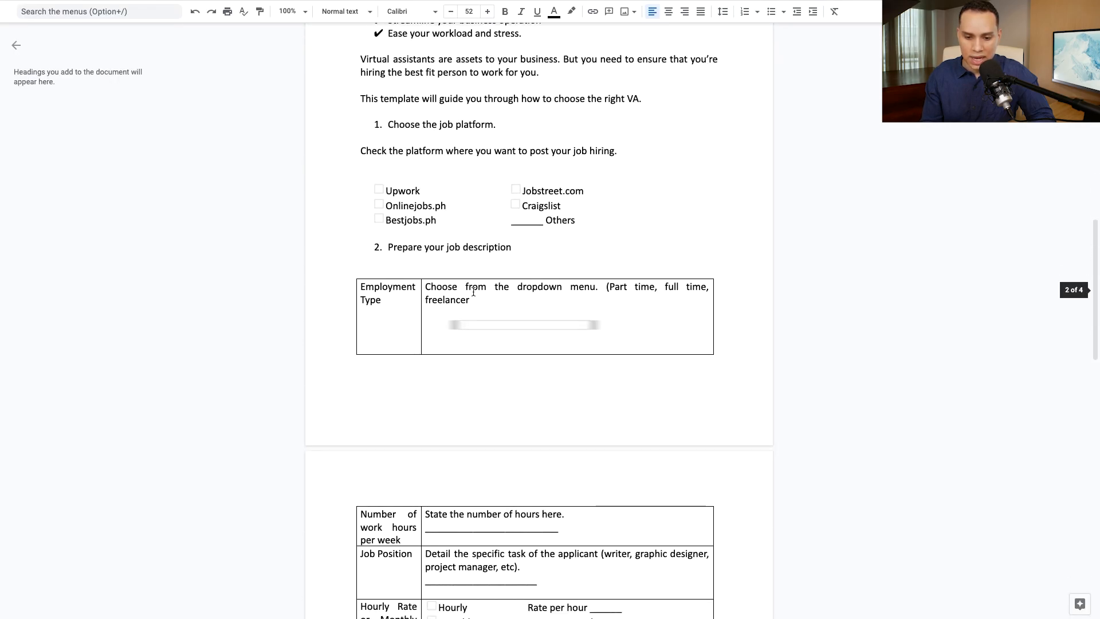
scroll(499, 174, up, 1)
Switch to Canva, add a blank page and move it ahead of the "Virtual Assistants (VAs)?" page as page 3
key(ctrl+Tab)
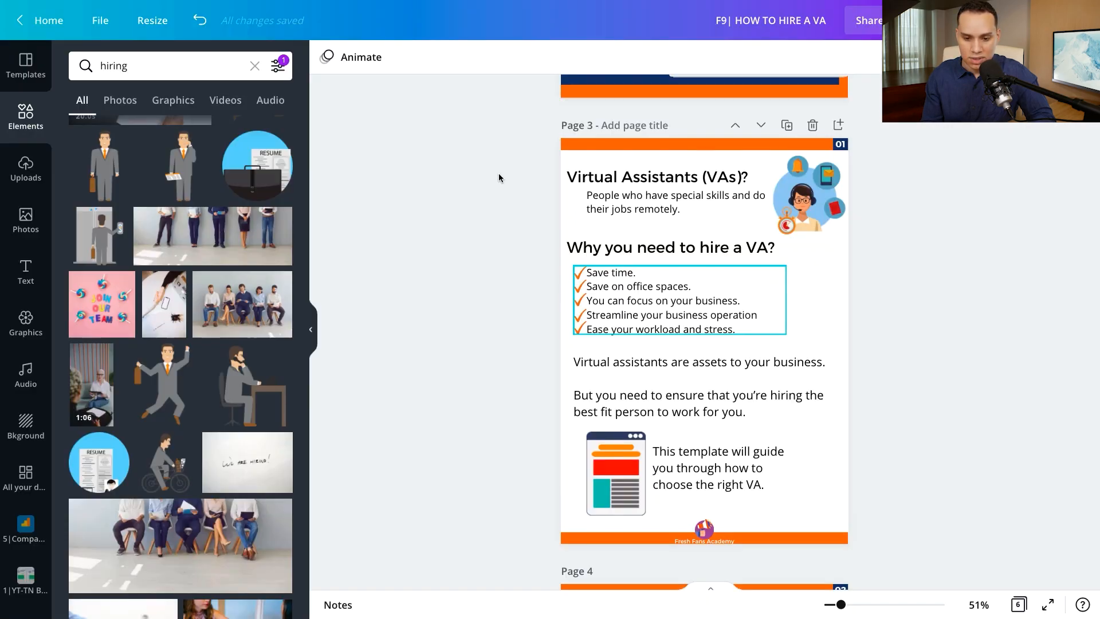
click(843, 130)
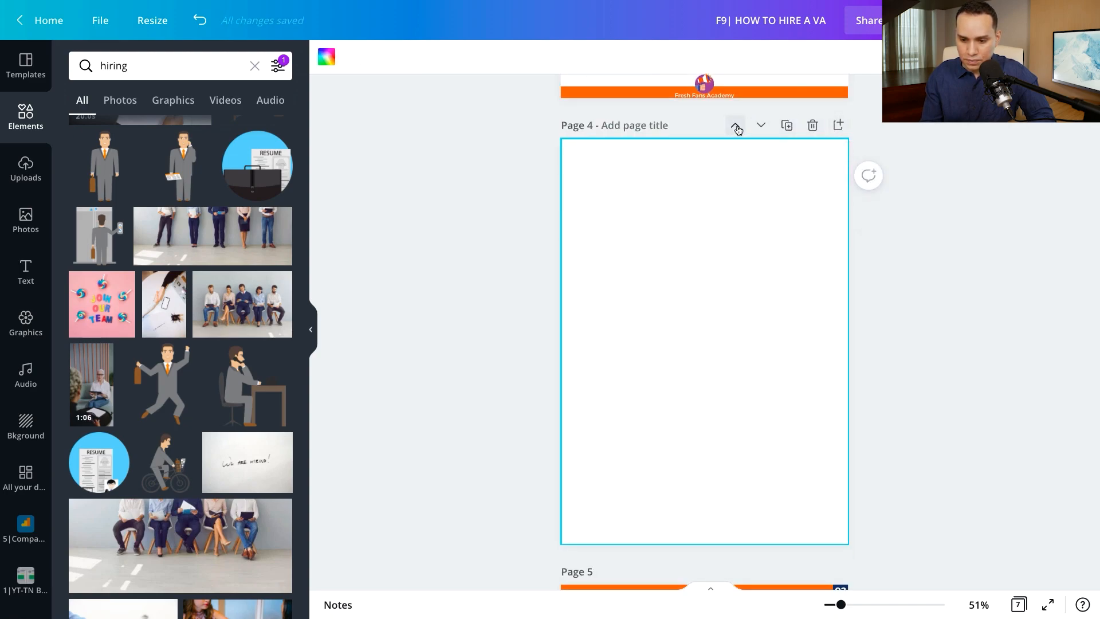
click(735, 126)
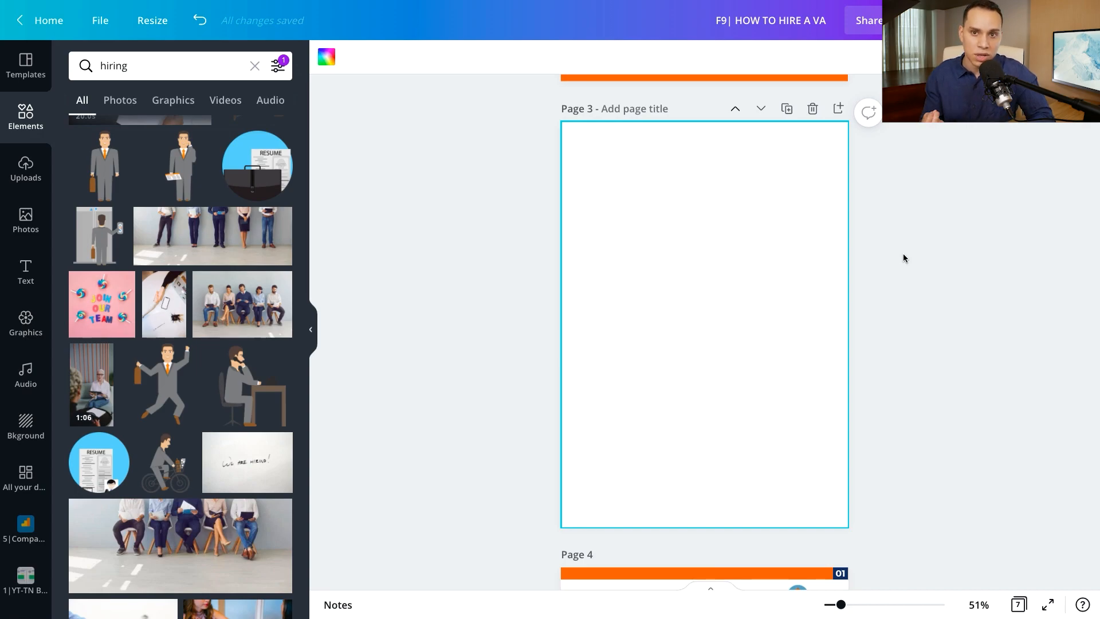
Copy the round logo from the footer of page 4 and return to the blank page 3
scroll(904, 258, down, 8)
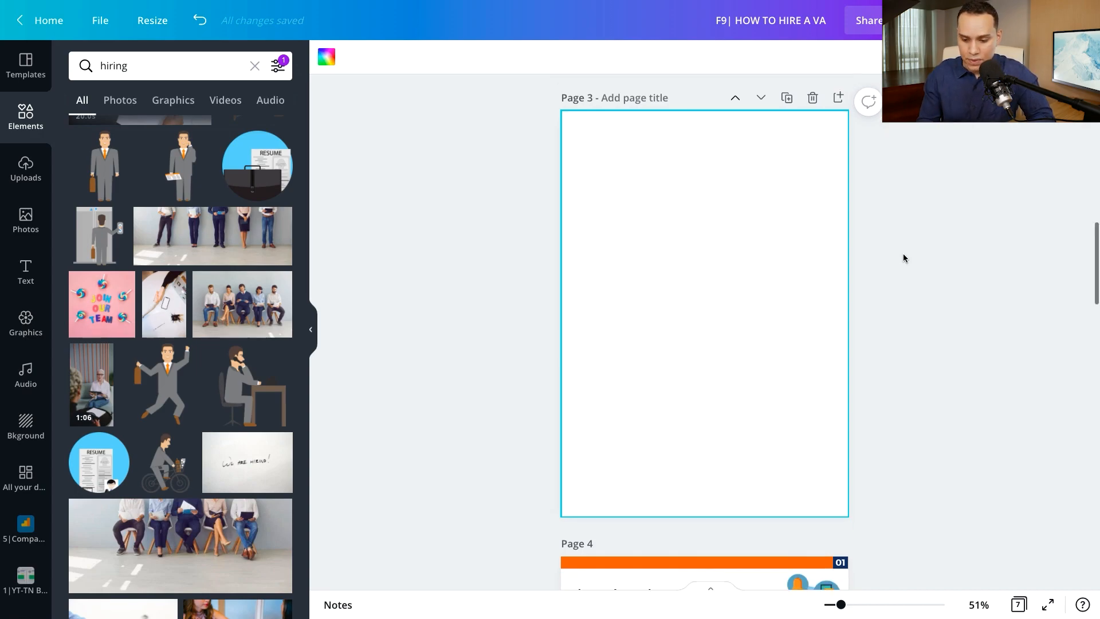
scroll(904, 257, up, 1)
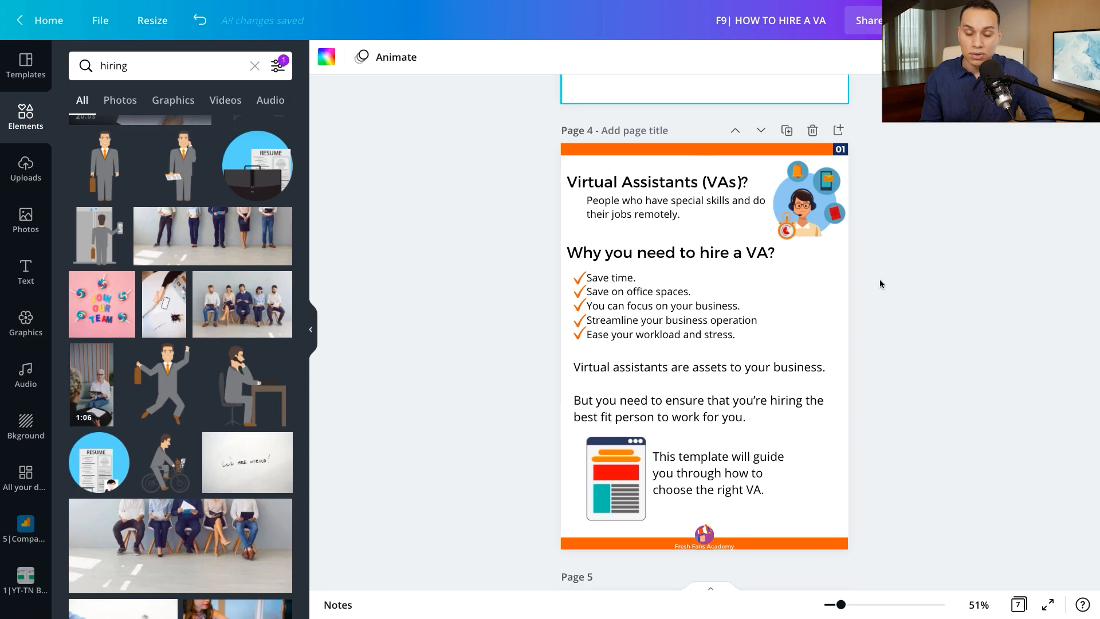
click(706, 535)
scroll(643, 532, up, 8)
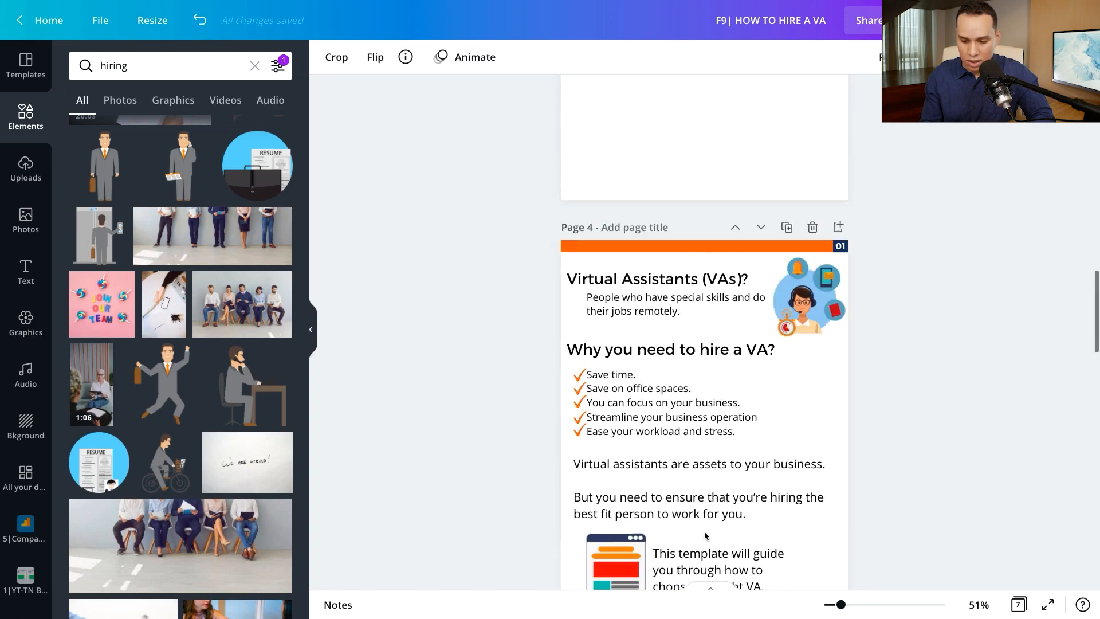
click(544, 461)
scroll(544, 462, down, 2)
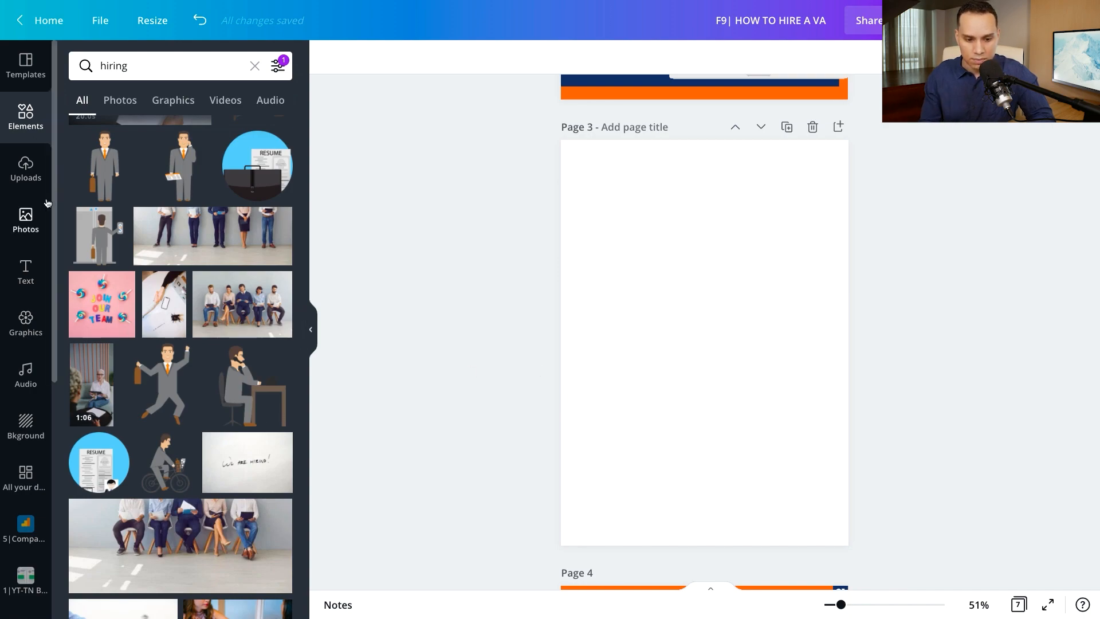
Clear the "hiring" element search, add a triangle shape to page 3 and make it semi-transparent
click(254, 68)
scroll(238, 240, down, 10)
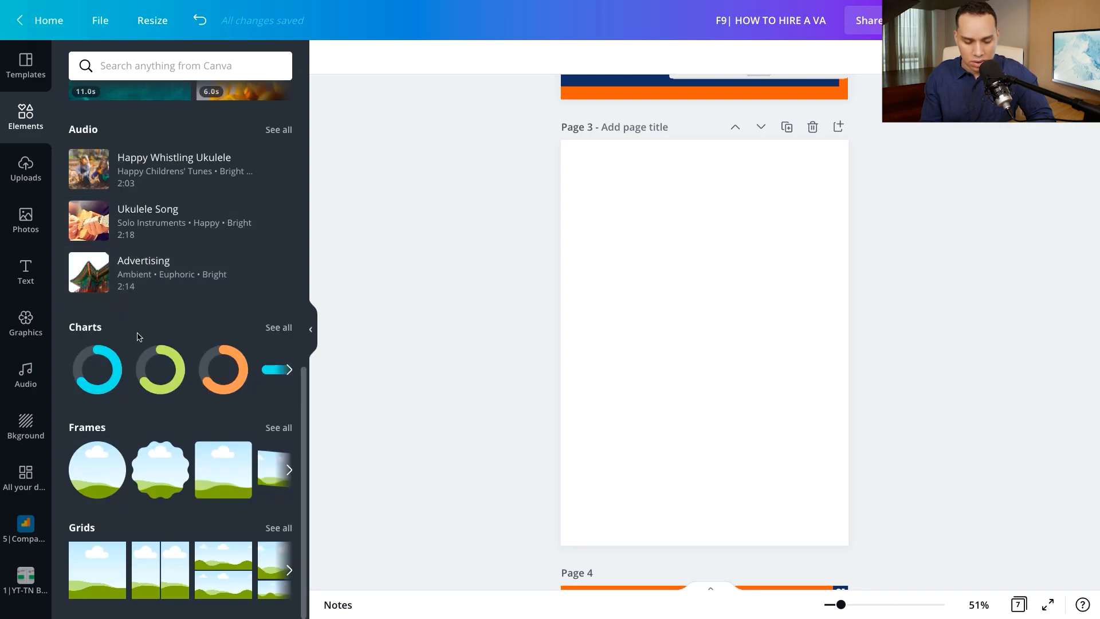
scroll(194, 358, up, 10)
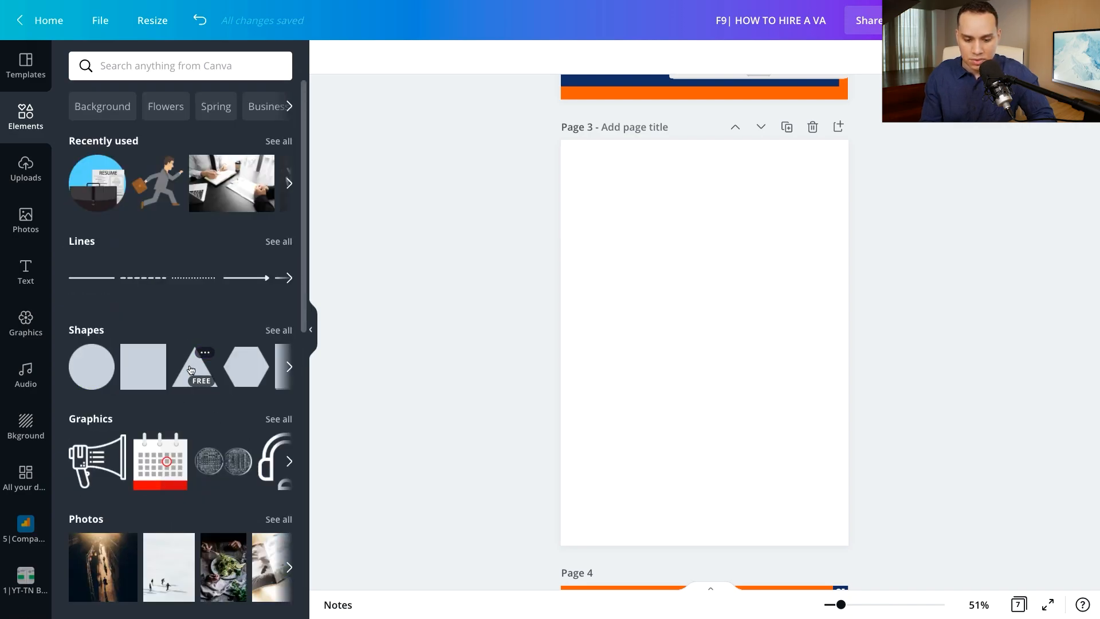
click(191, 369)
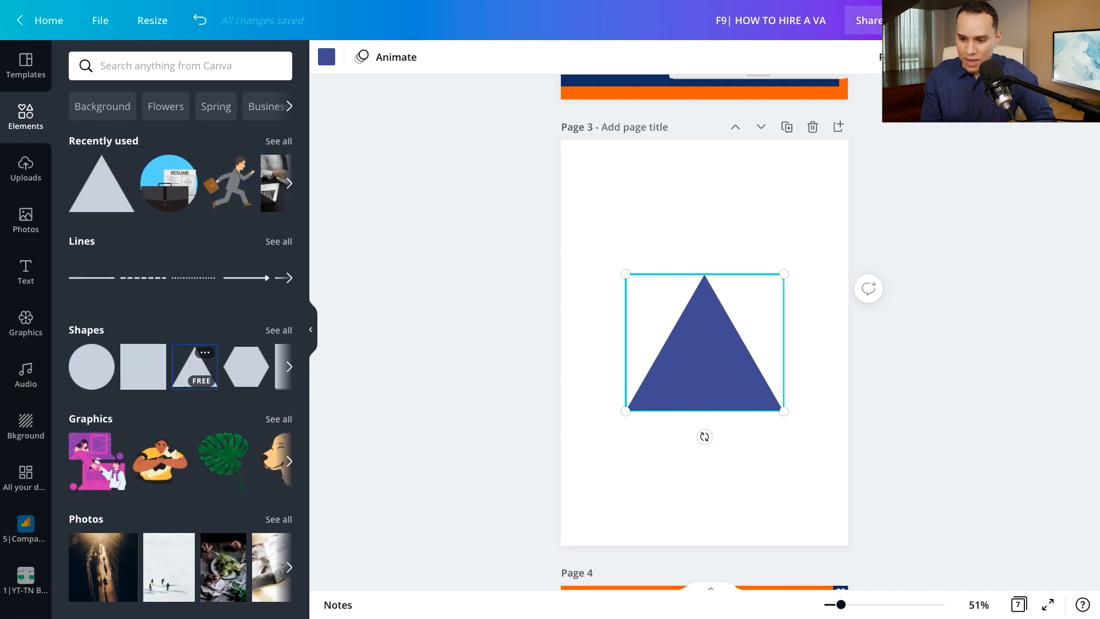
click(968, 56)
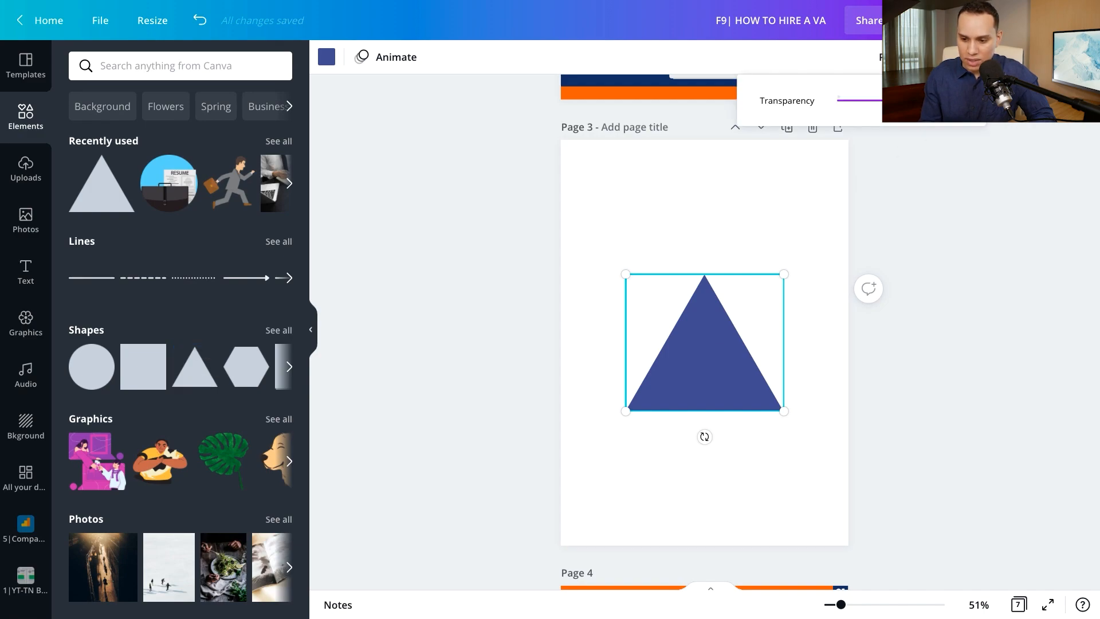
click(881, 100)
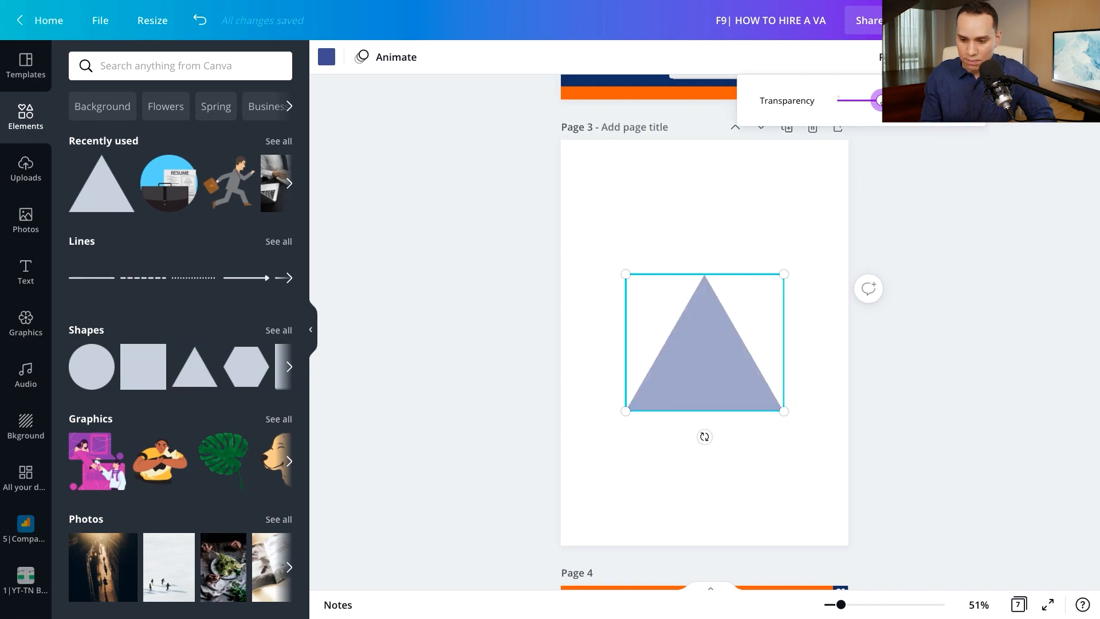
drag(880, 100, 896, 100)
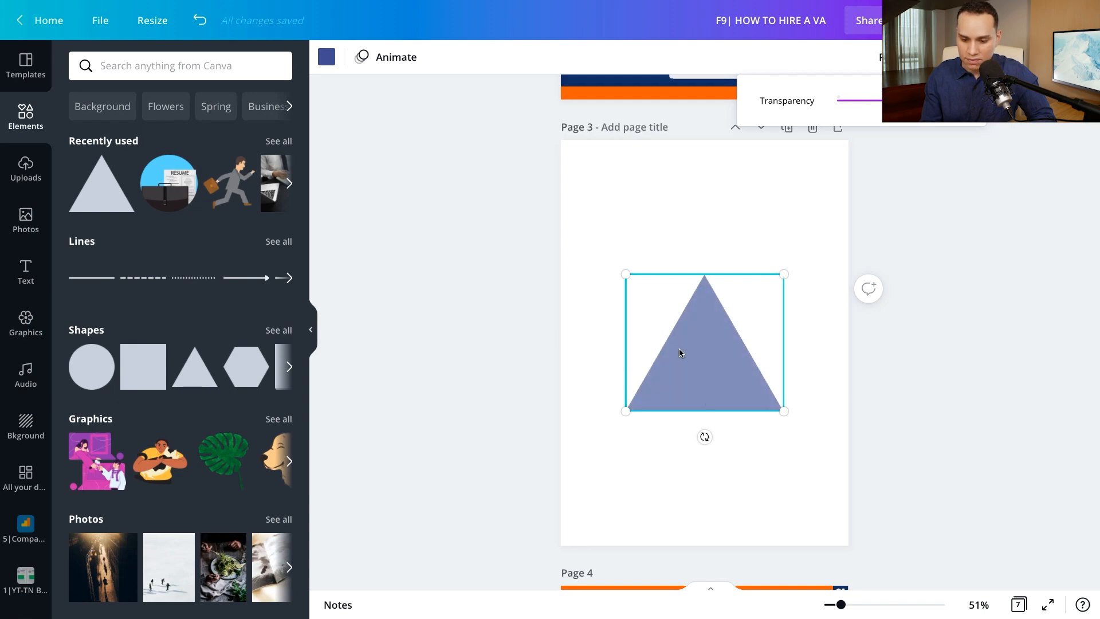
Rotate and shrink the triangle and fit it into the upper-right corner of page 3 as a diagonal accent
drag(704, 437, 651, 422)
drag(689, 376, 700, 376)
drag(688, 242, 750, 332)
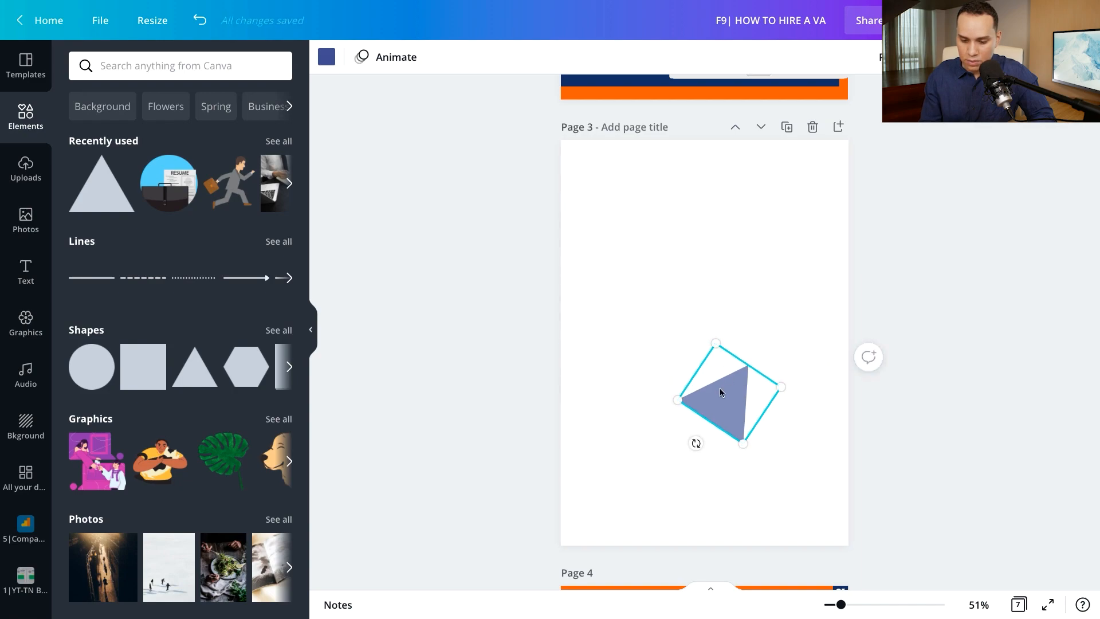
drag(720, 405, 809, 150)
click(702, 242)
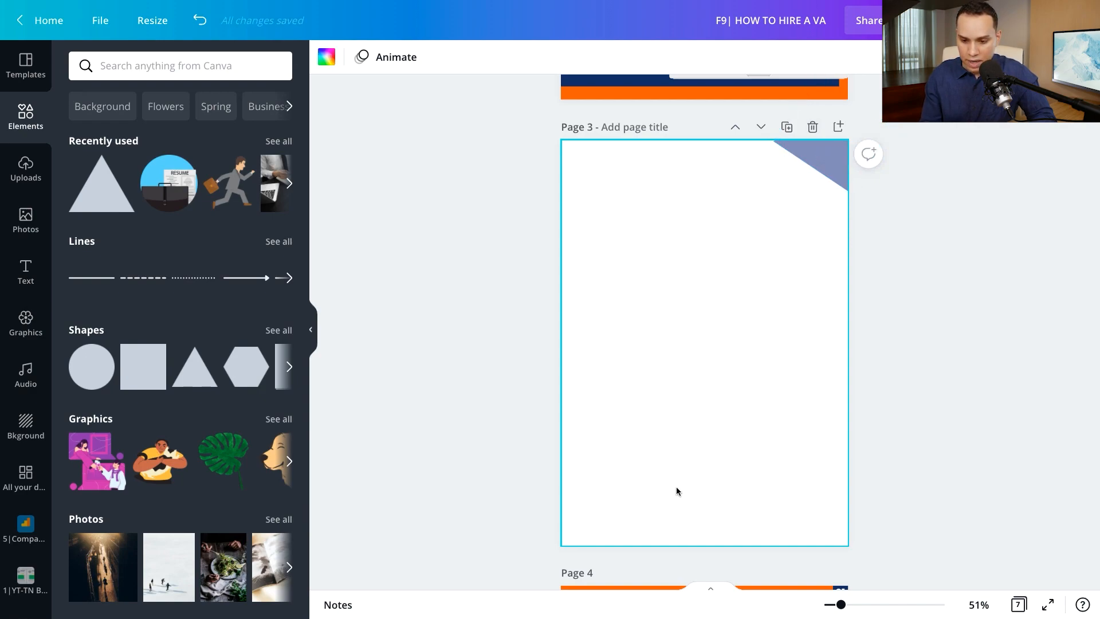
Add a square shape to page 3 and color it orange (#ed6b2e)
click(141, 378)
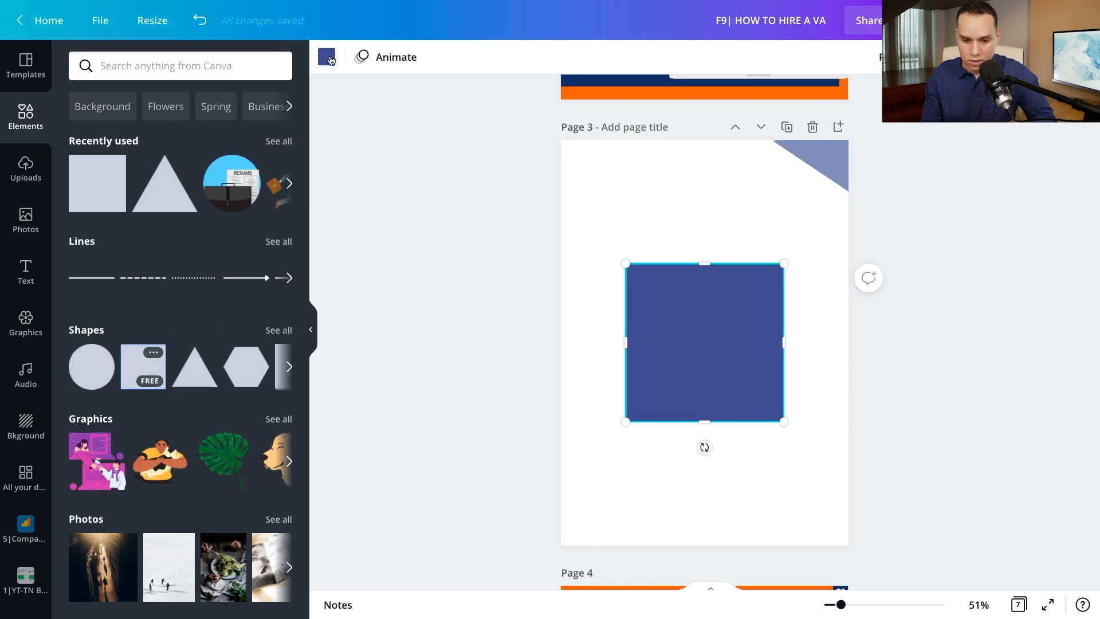
click(328, 58)
click(122, 353)
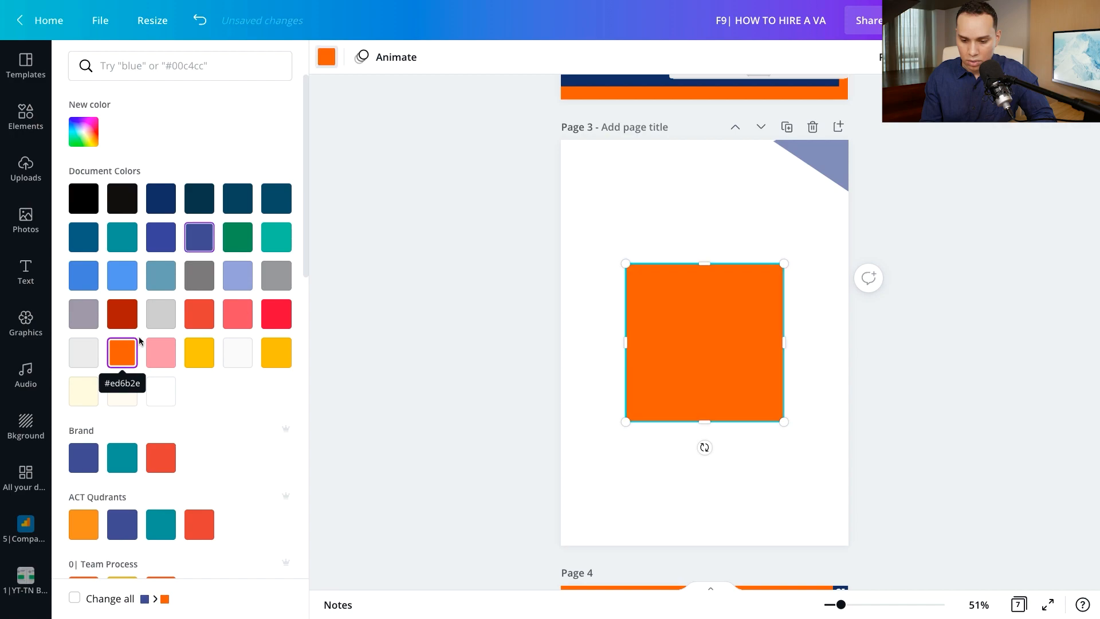
Reshape the orange square into a thin footer bar across page 3's bottom edge and paste the copied logo at its center
drag(693, 310, 632, 436)
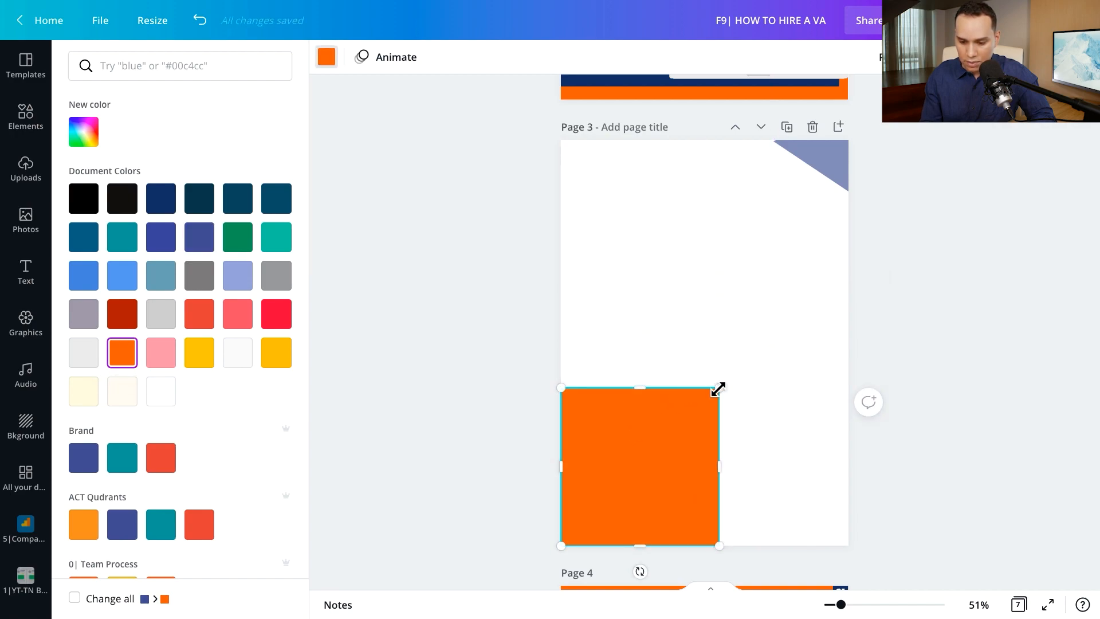
drag(771, 451, 849, 531)
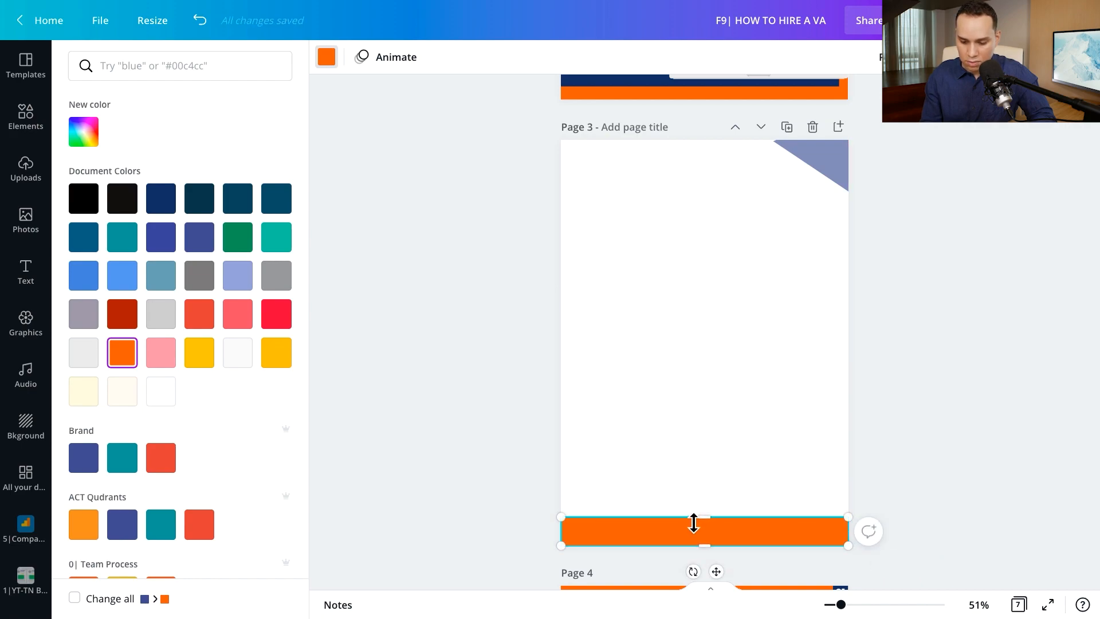
drag(704, 516, 704, 527)
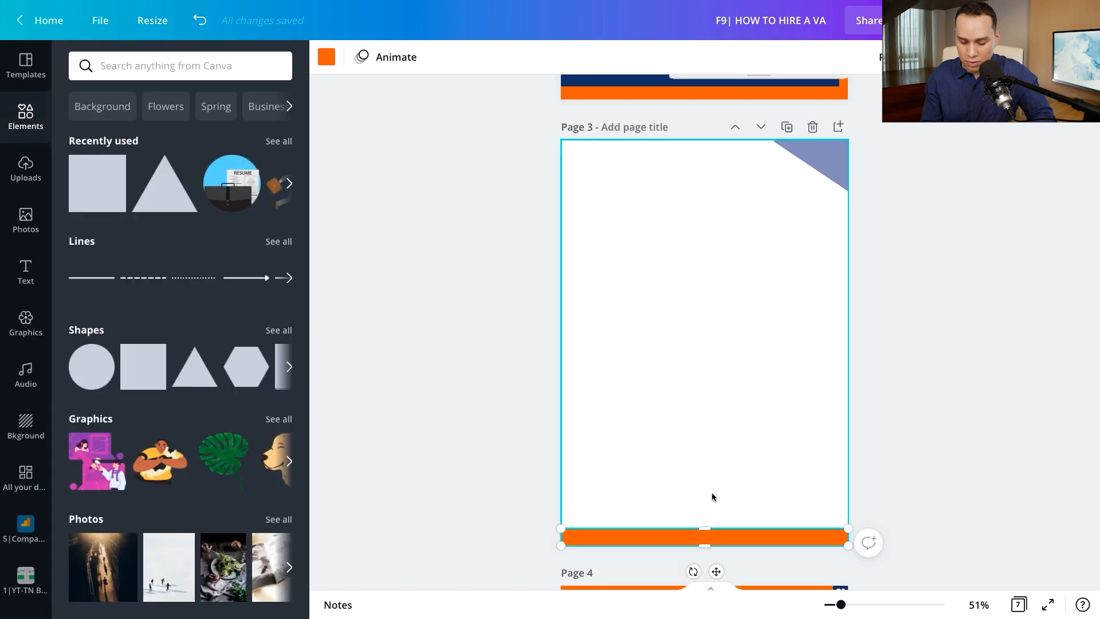
key(super+v)
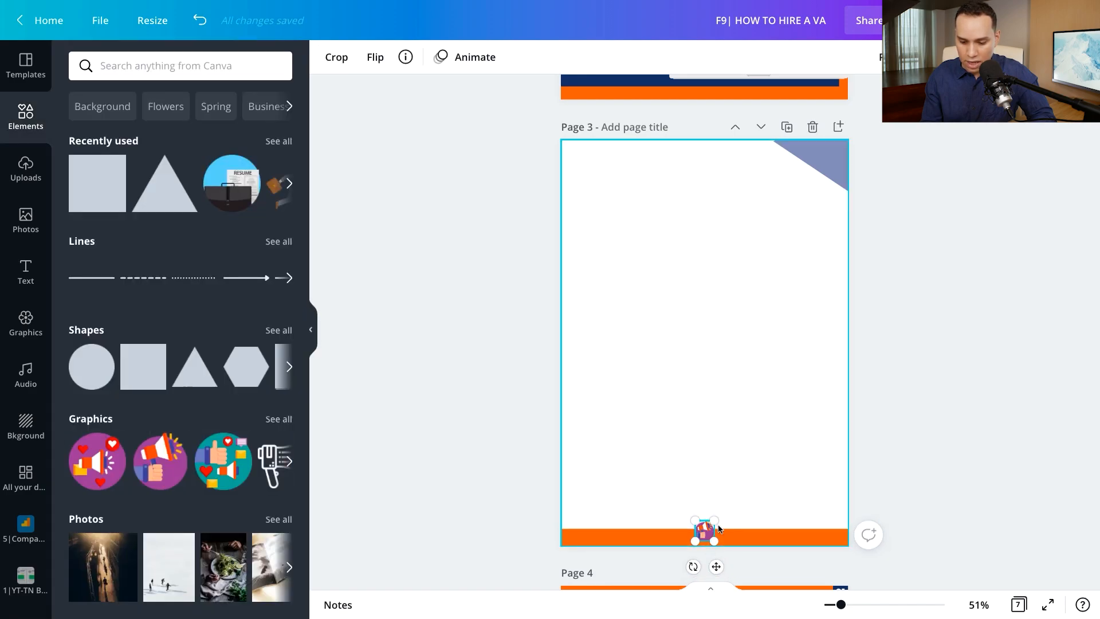
click(751, 489)
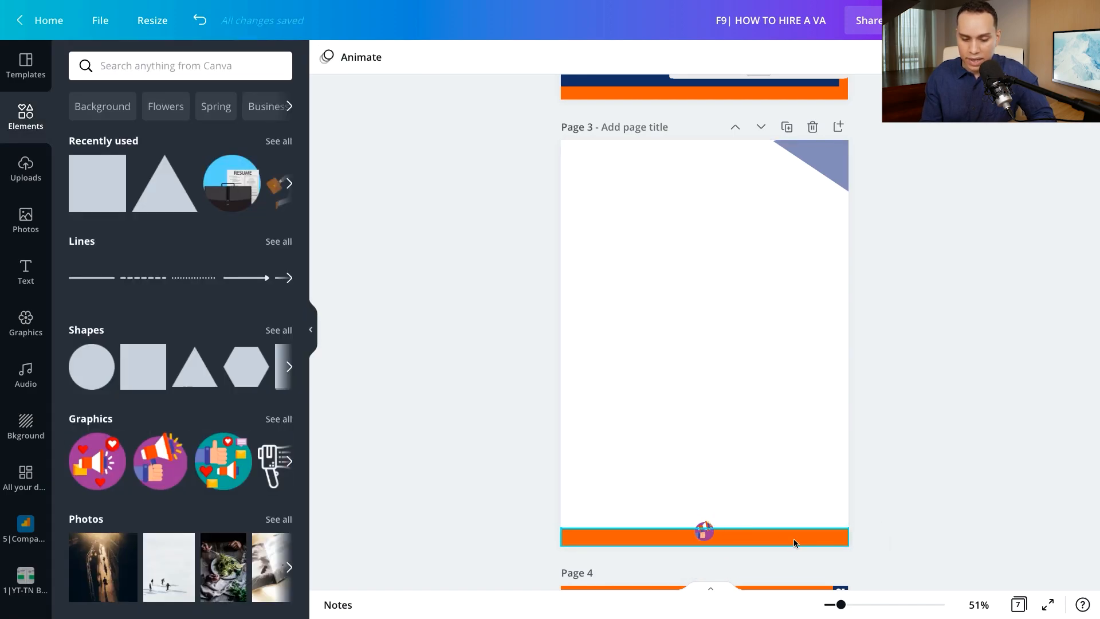
Add a heading to page 3 with the page number text "01"
click(26, 267)
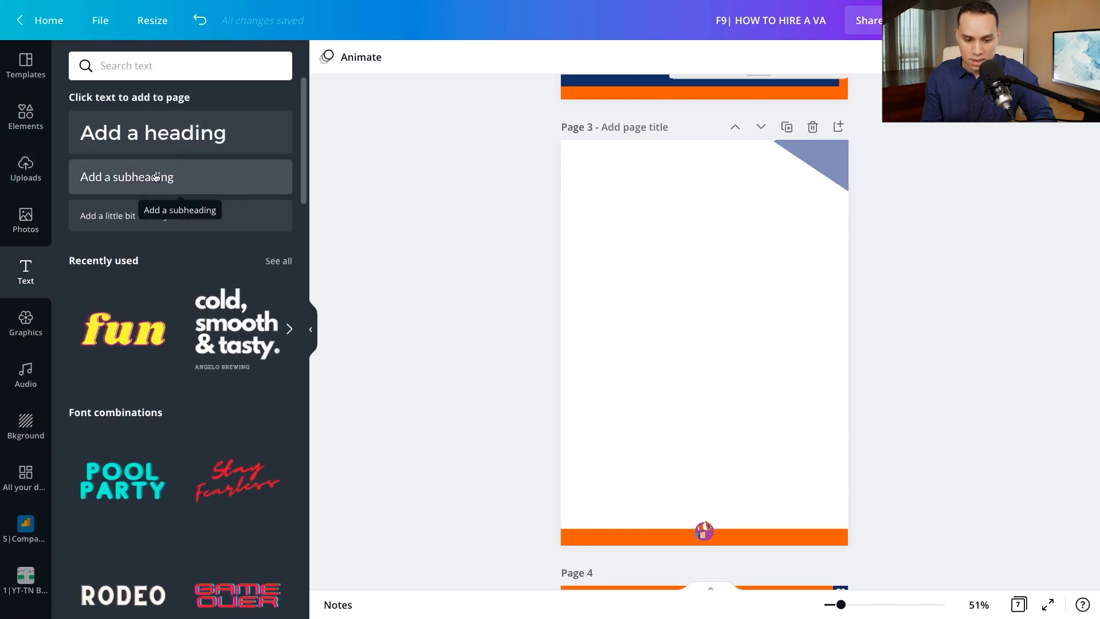
click(179, 127)
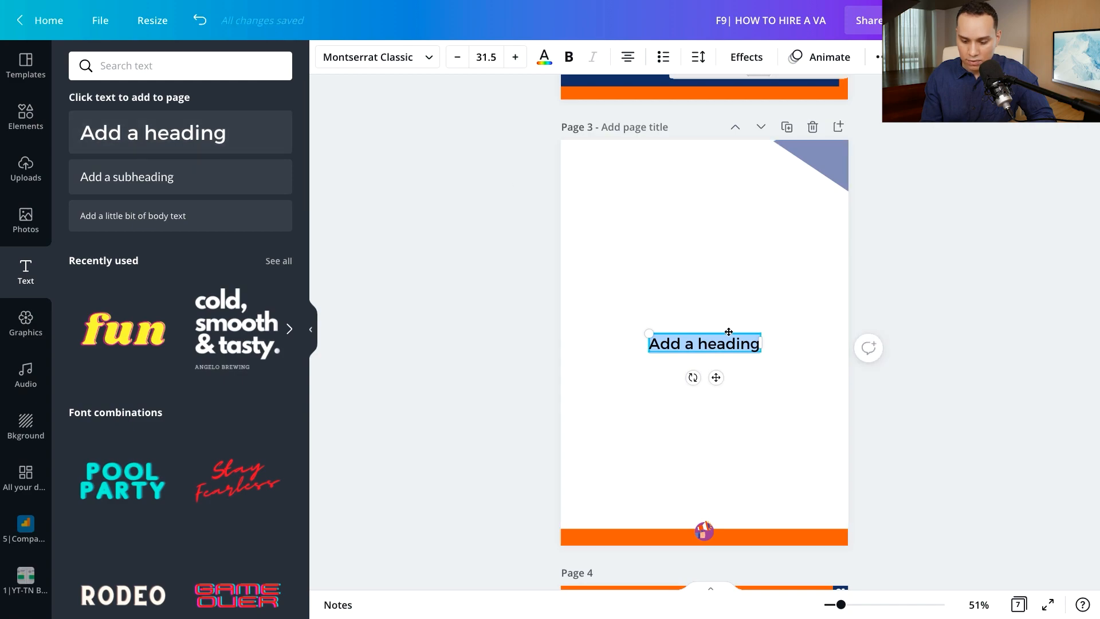
text(01)
Format the "01" heading as bold and color it orange (#ed6b2e)
key(ctrl+a)
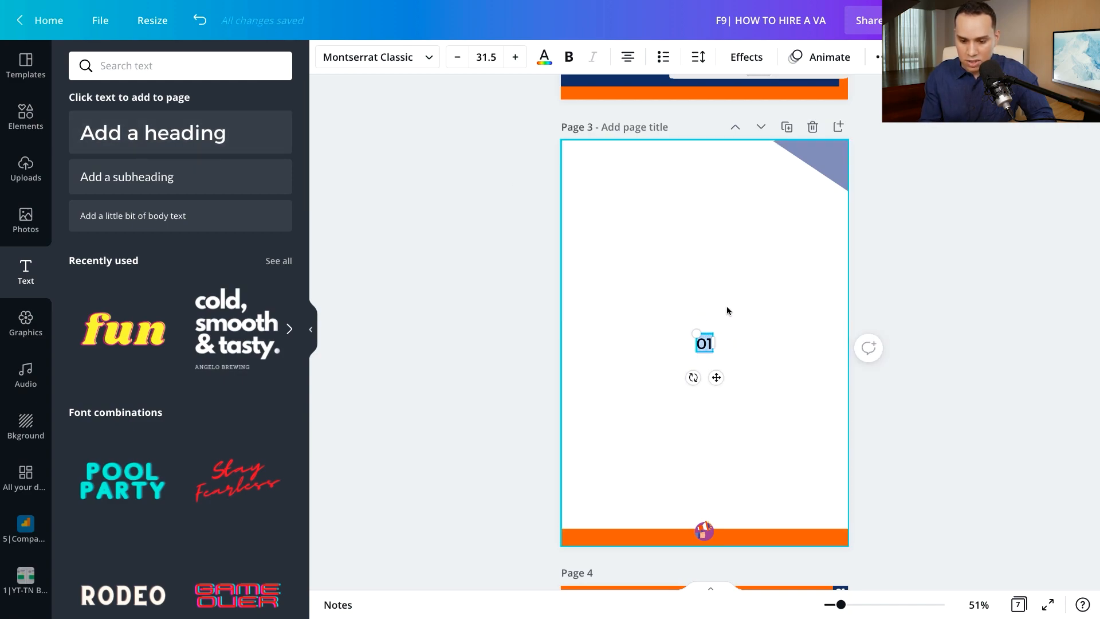
click(546, 57)
click(122, 352)
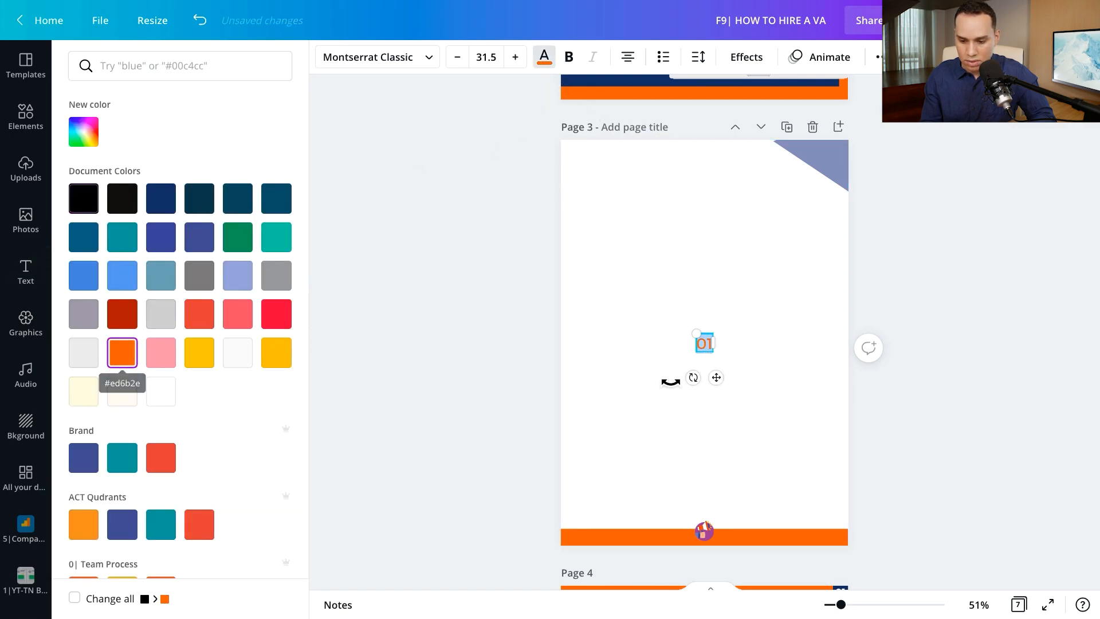
click(570, 60)
double_click(698, 344)
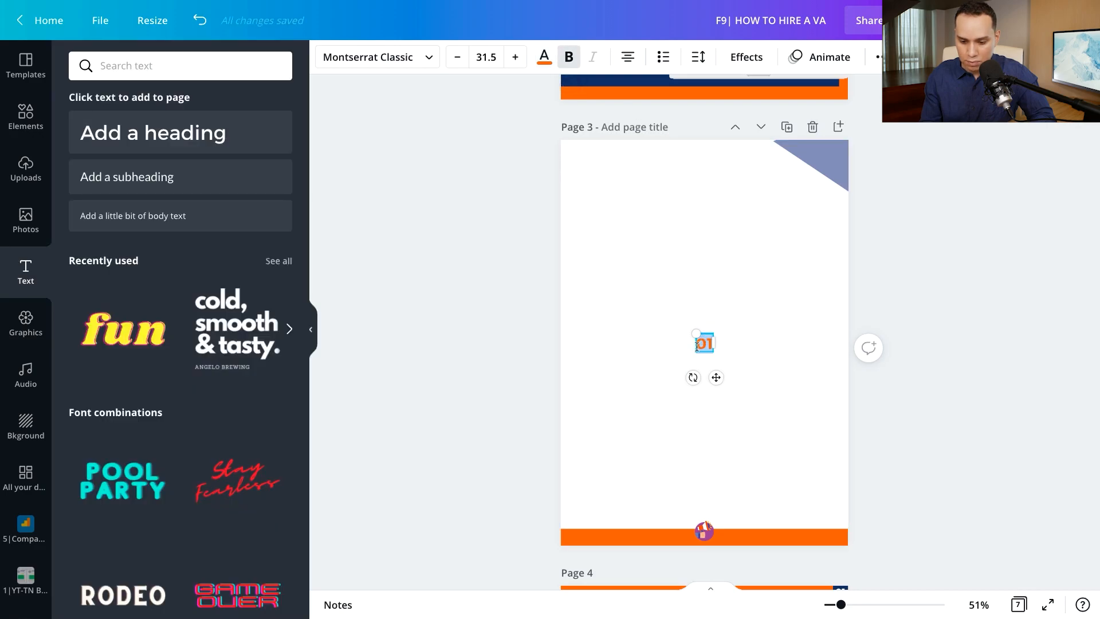
click(646, 332)
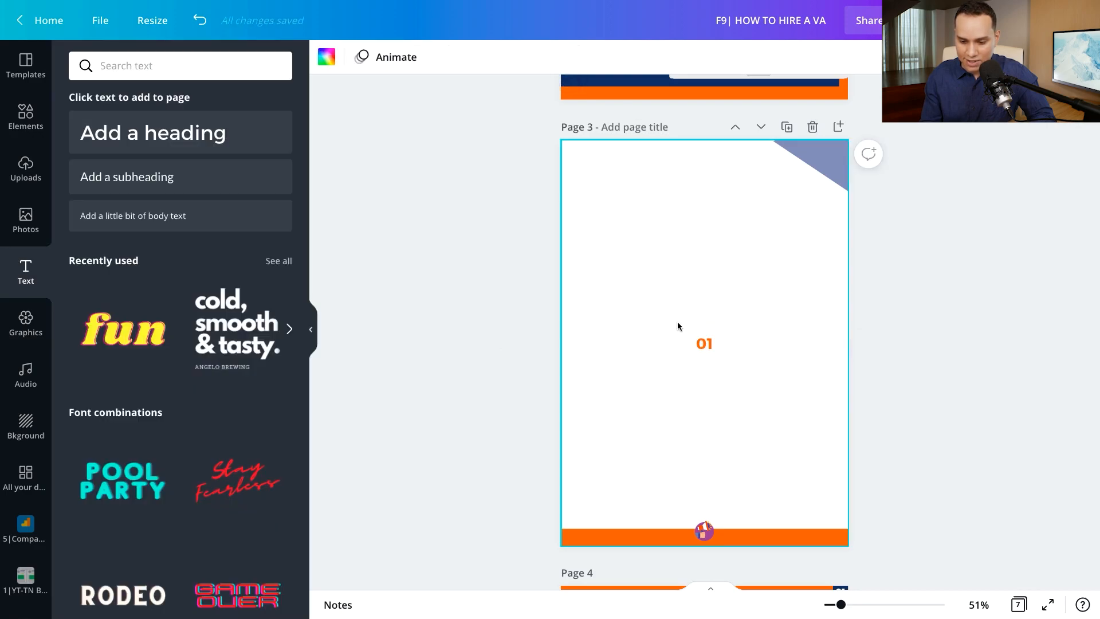
Place the "01" on the page's corner triangle, enlarge it to size 42.6 and color it white
drag(704, 345, 812, 150)
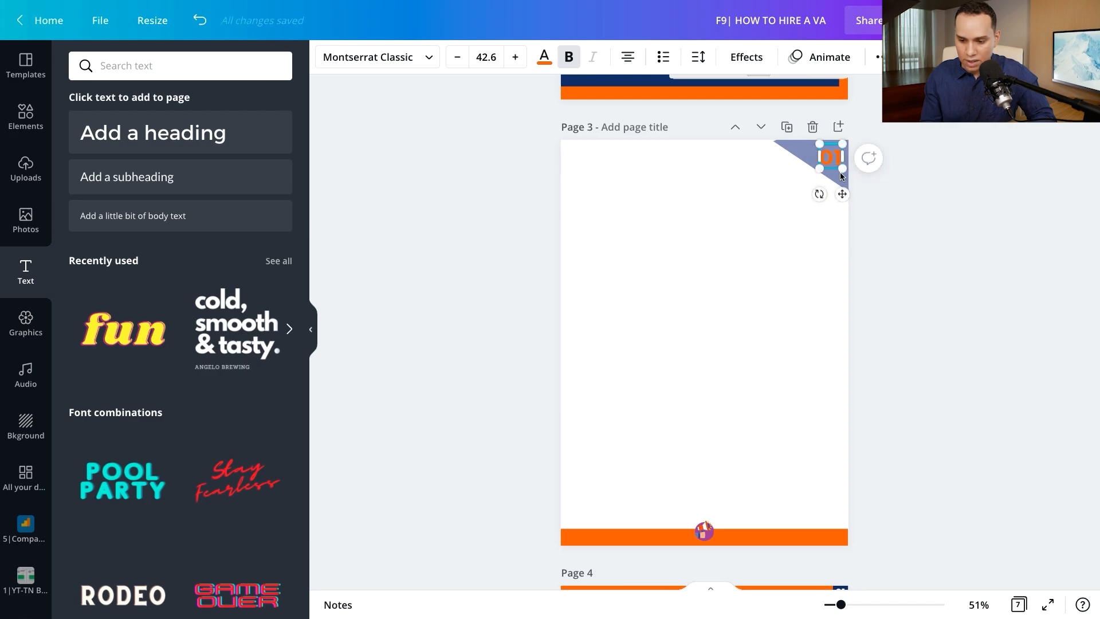
click(544, 57)
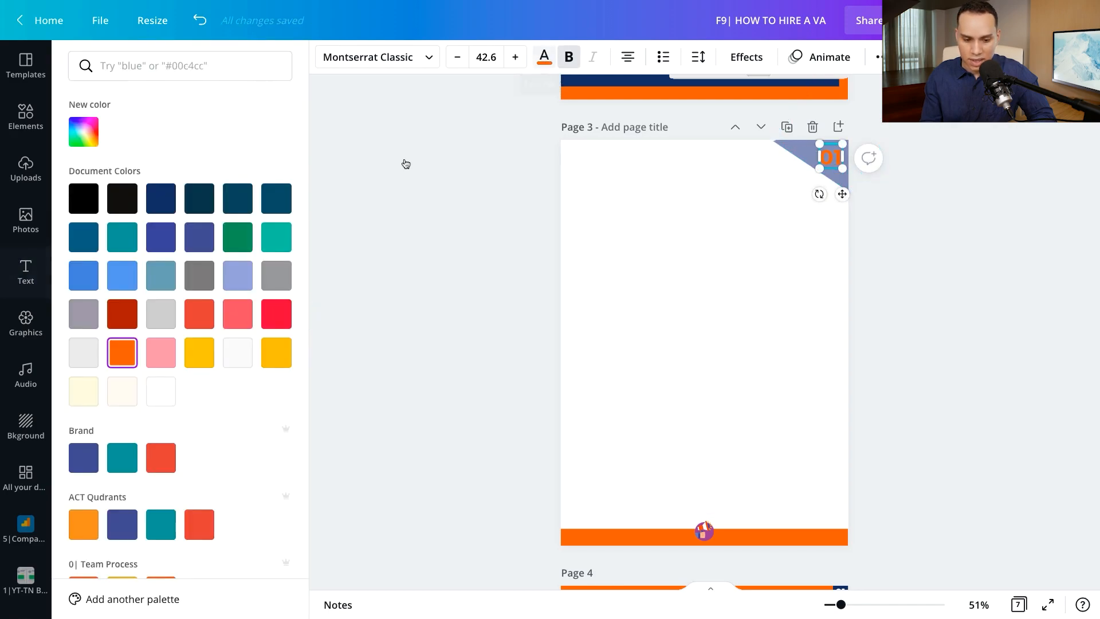
click(161, 390)
click(386, 271)
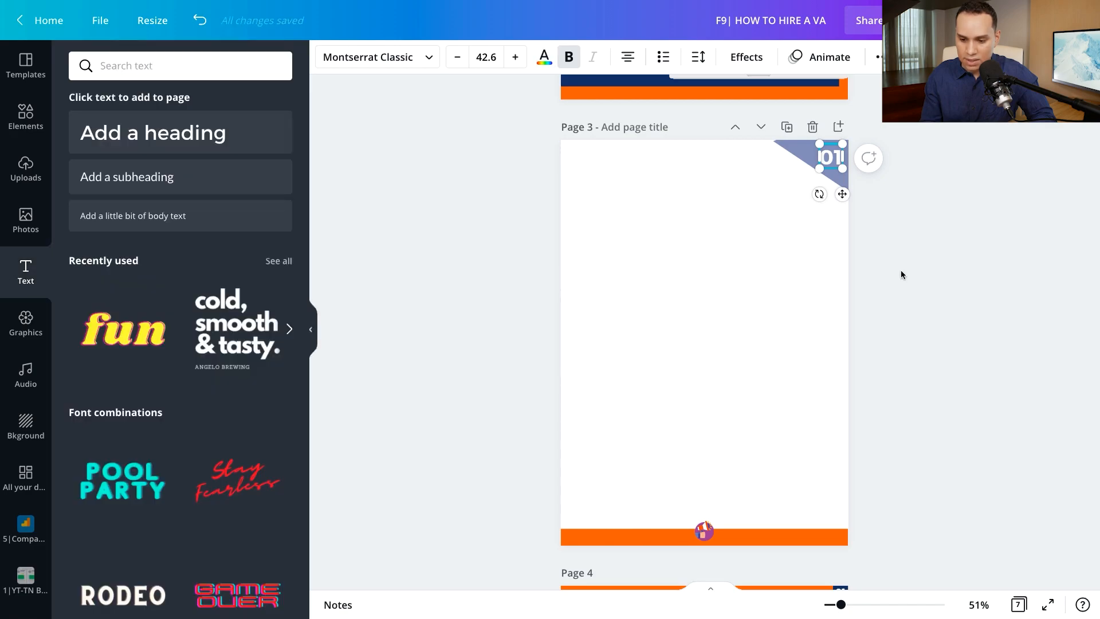
click(912, 275)
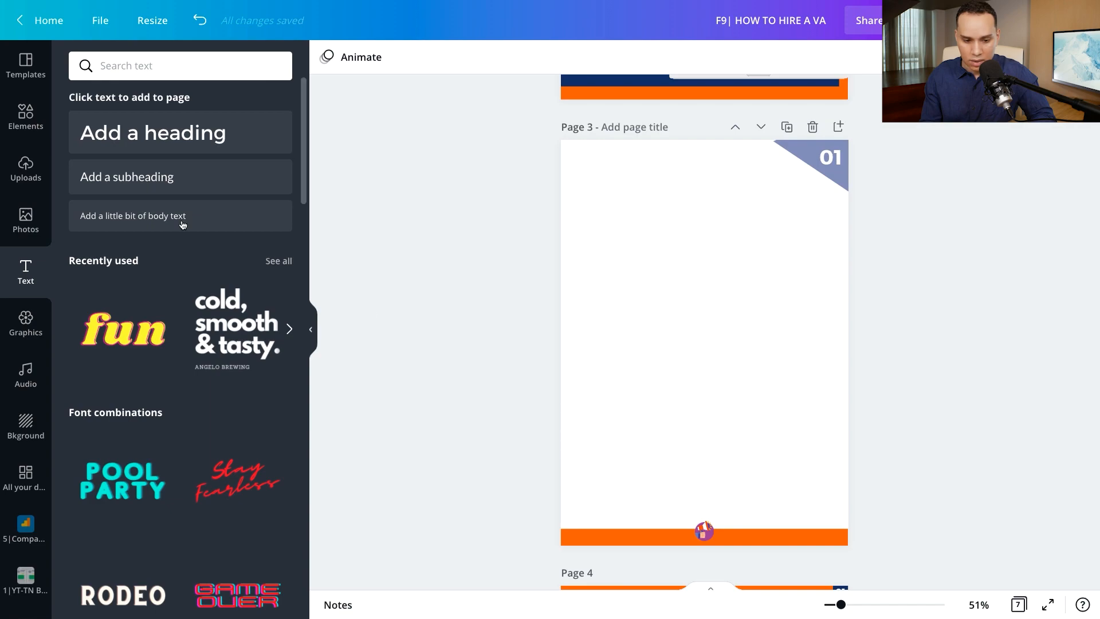
click(153, 178)
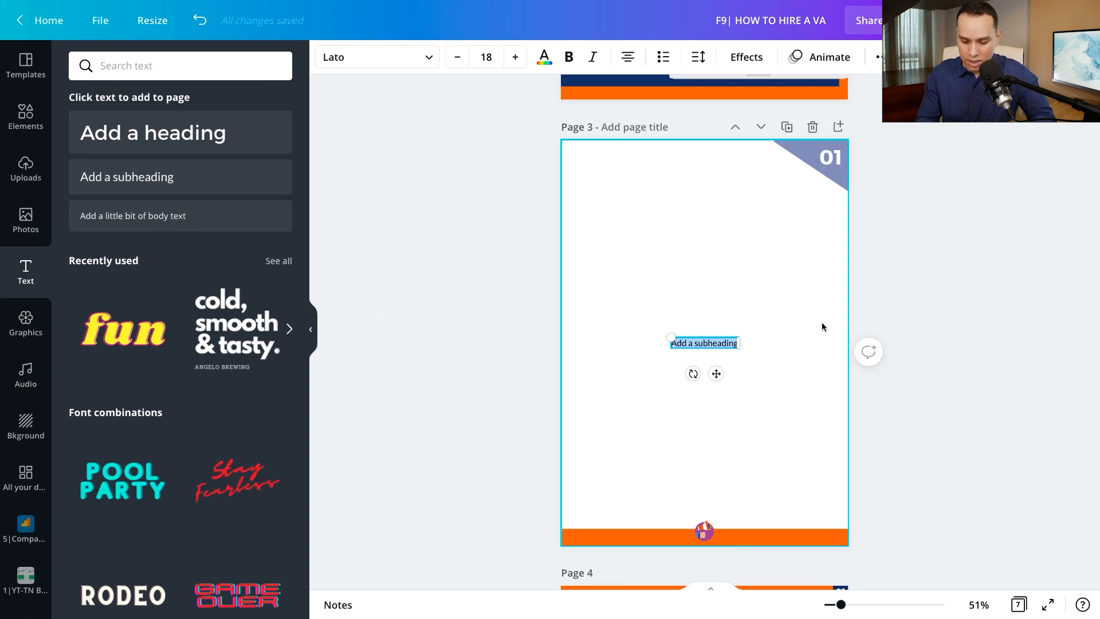
text(www.)
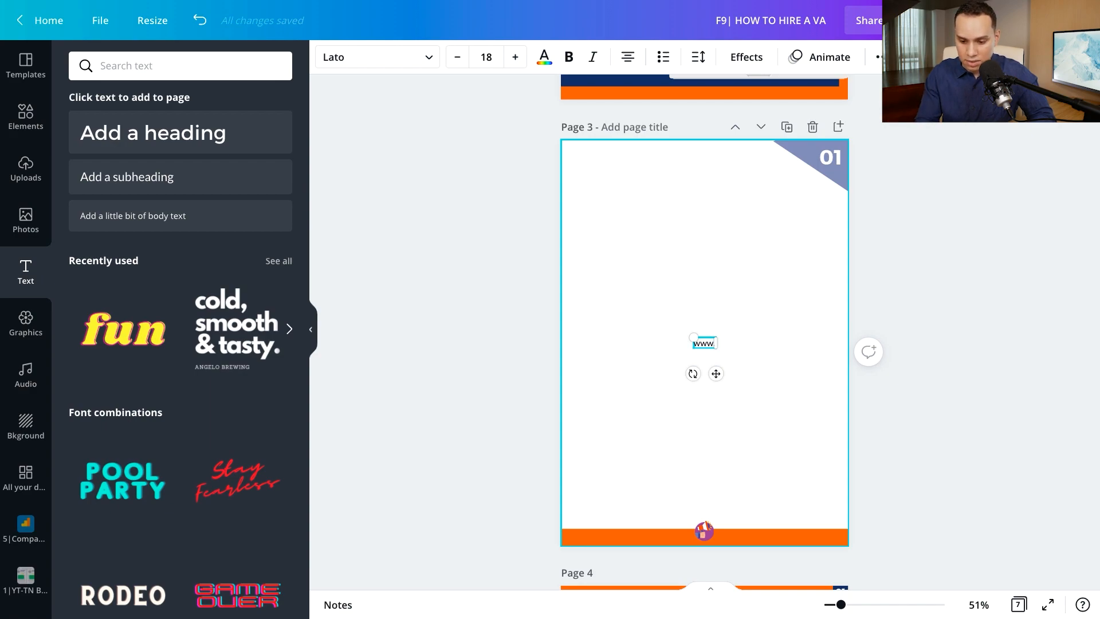
text(freshfansacedmey.com)
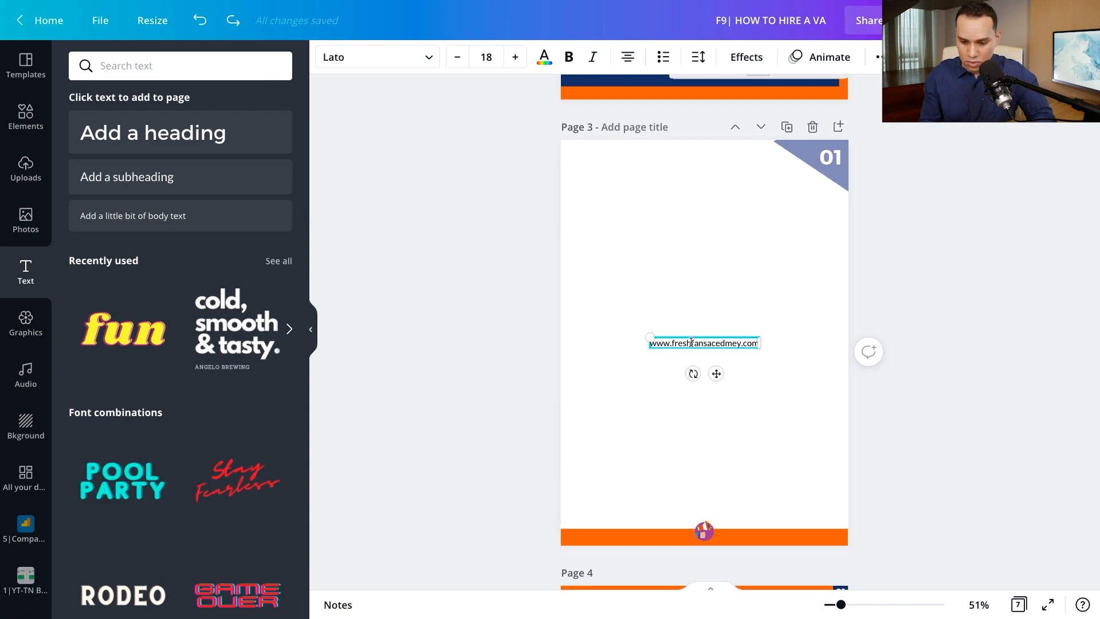
click(961, 324)
click(698, 345)
drag(717, 373, 800, 568)
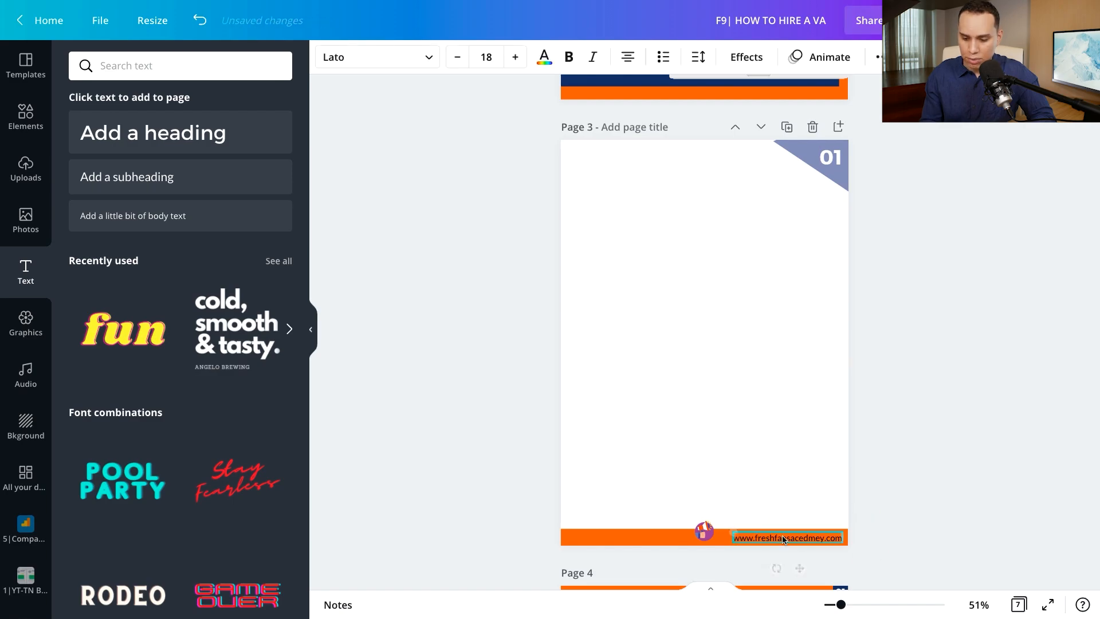
Color the footer's website text white
click(544, 57)
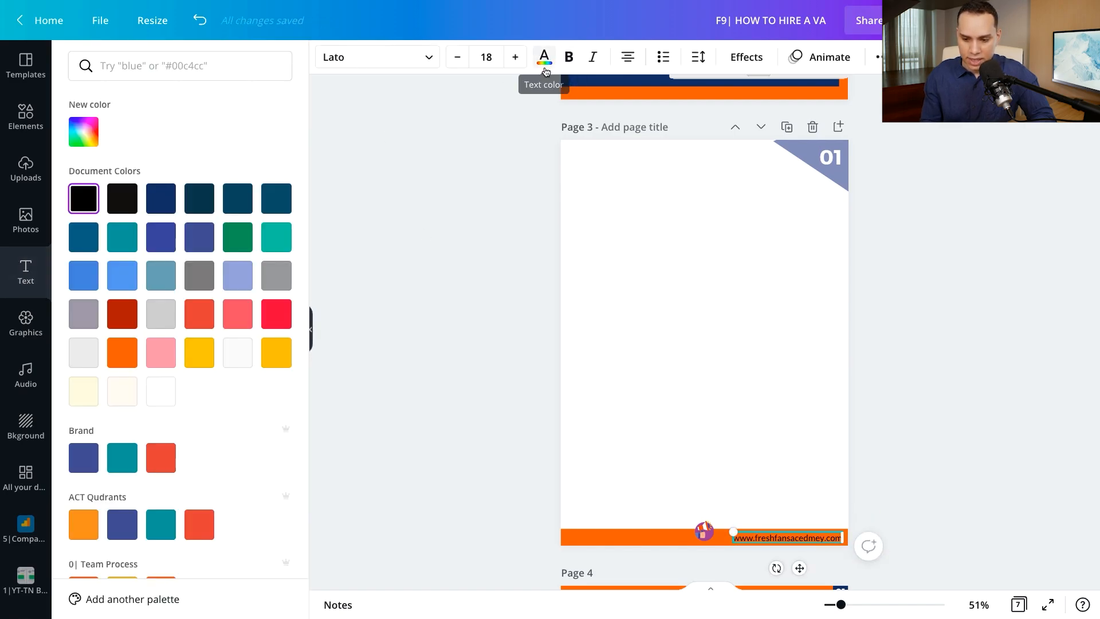
click(161, 390)
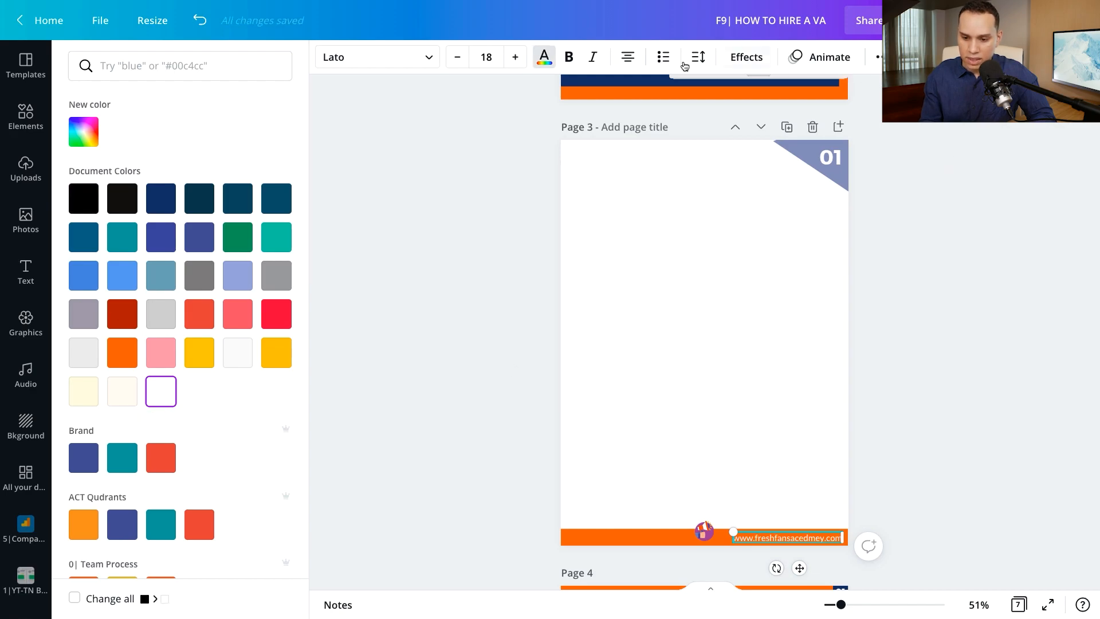
drag(876, 510, 872, 515)
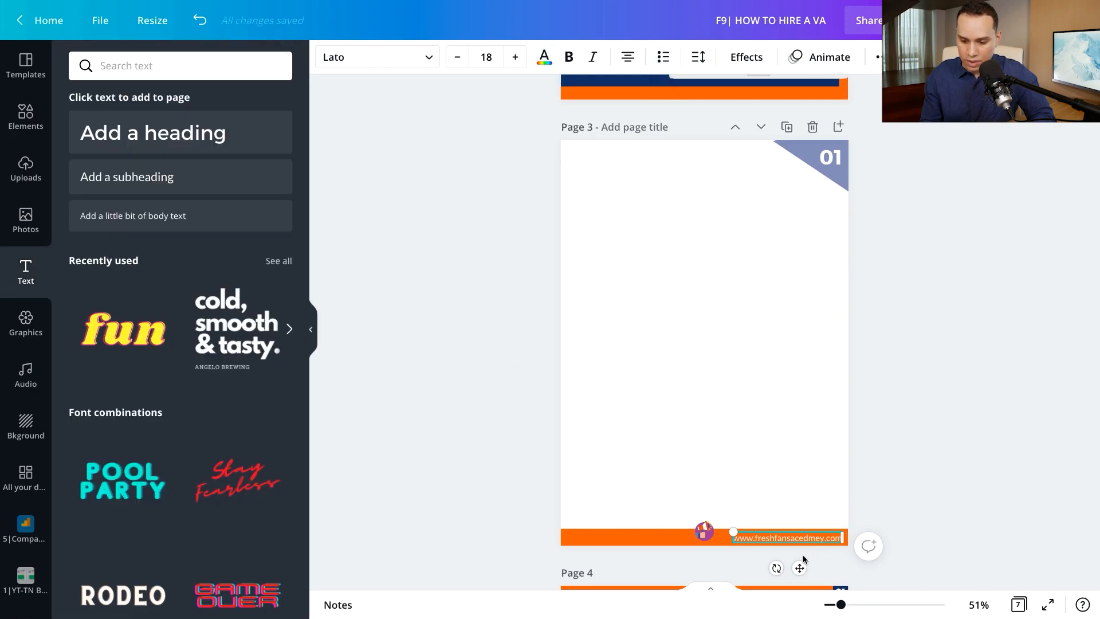
View the link option for the footer's website text, then close it without entering a link
click(878, 57)
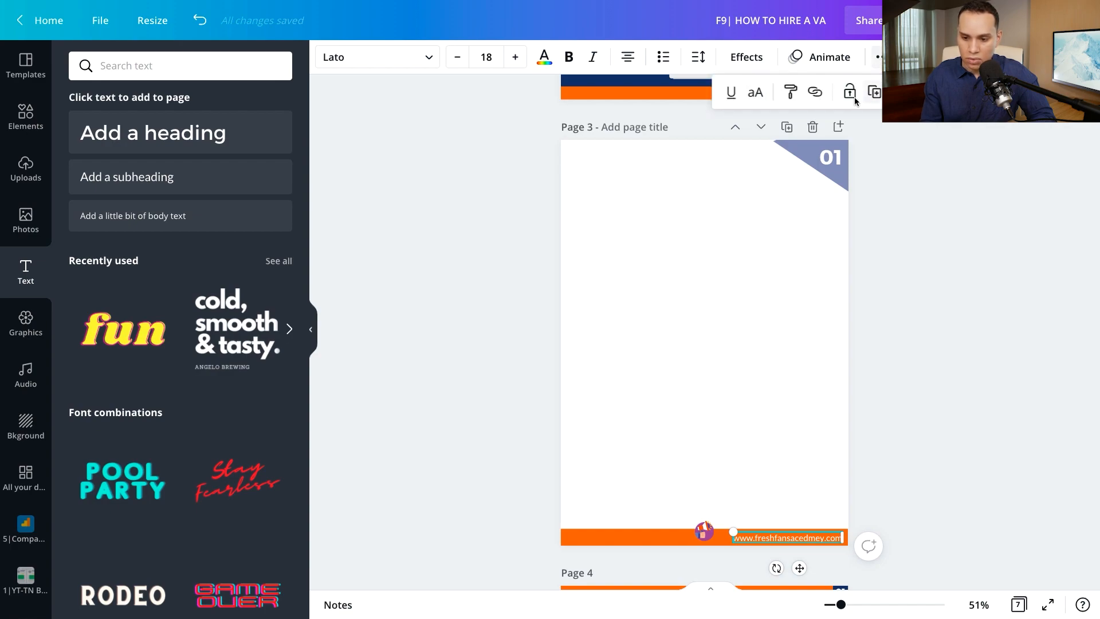
click(814, 94)
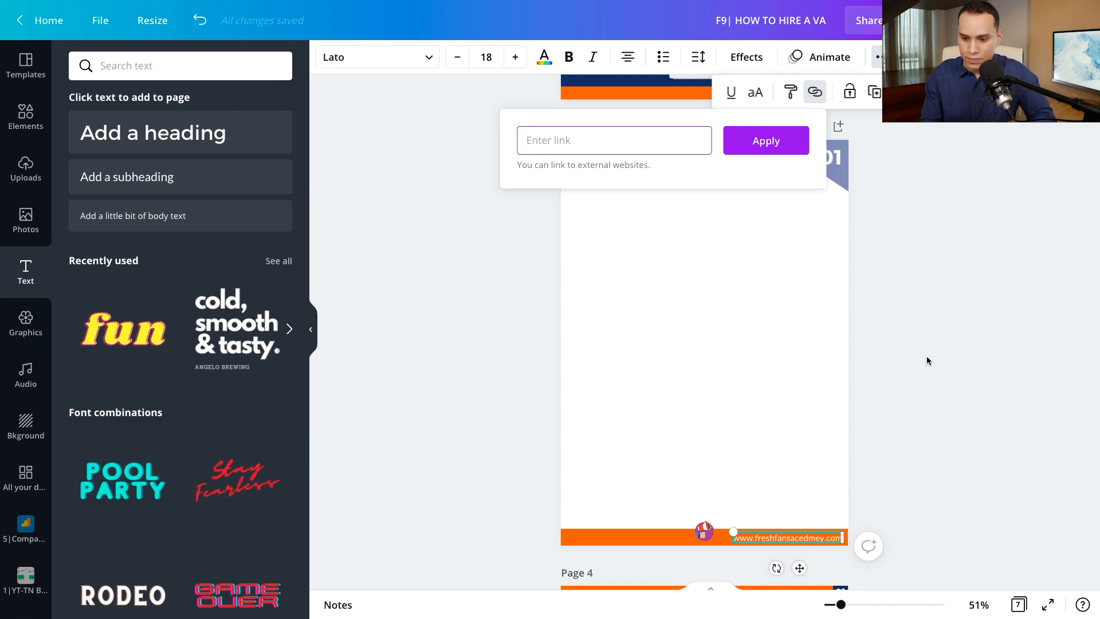
click(876, 238)
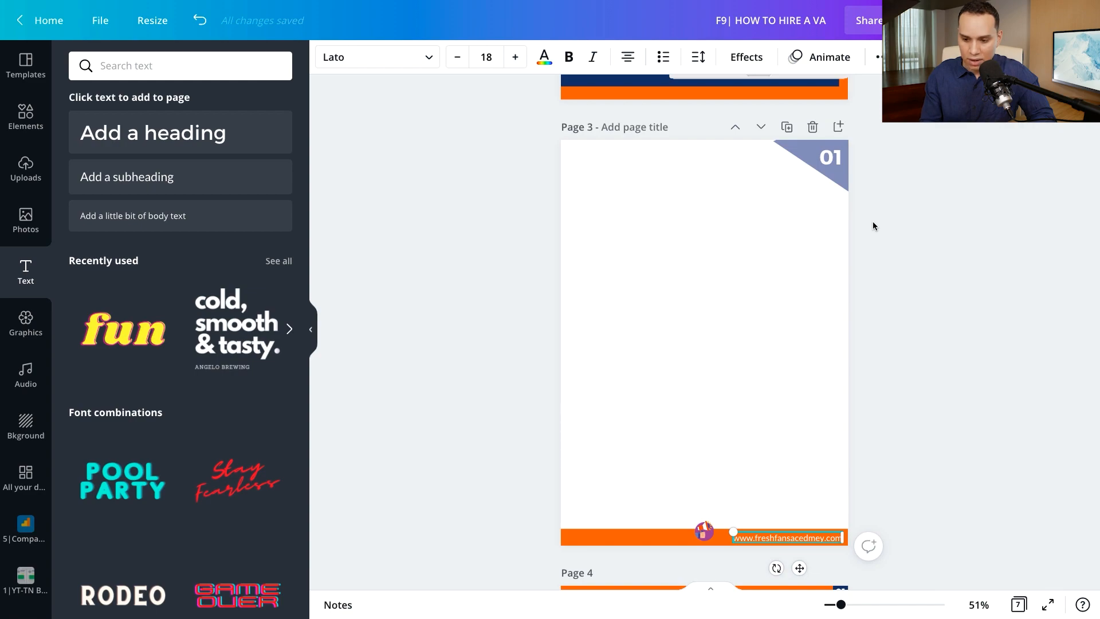
click(872, 222)
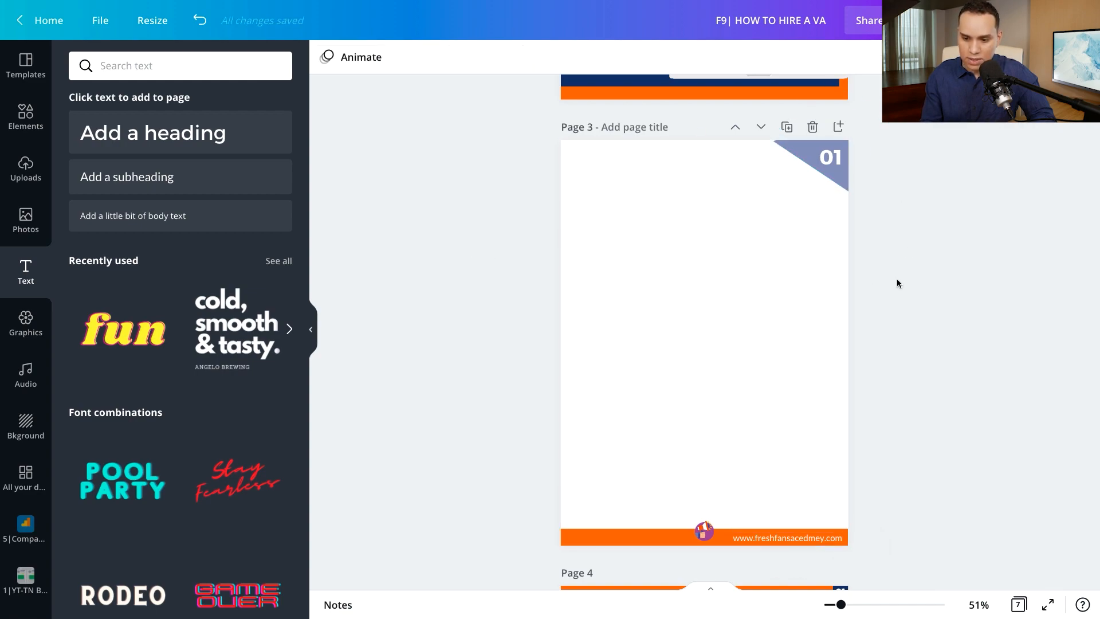
Examine the finished layout of page 4 as the reference for page 3's headings, checklist and body text
scroll(779, 312, down, 1)
scroll(779, 314, down, 5)
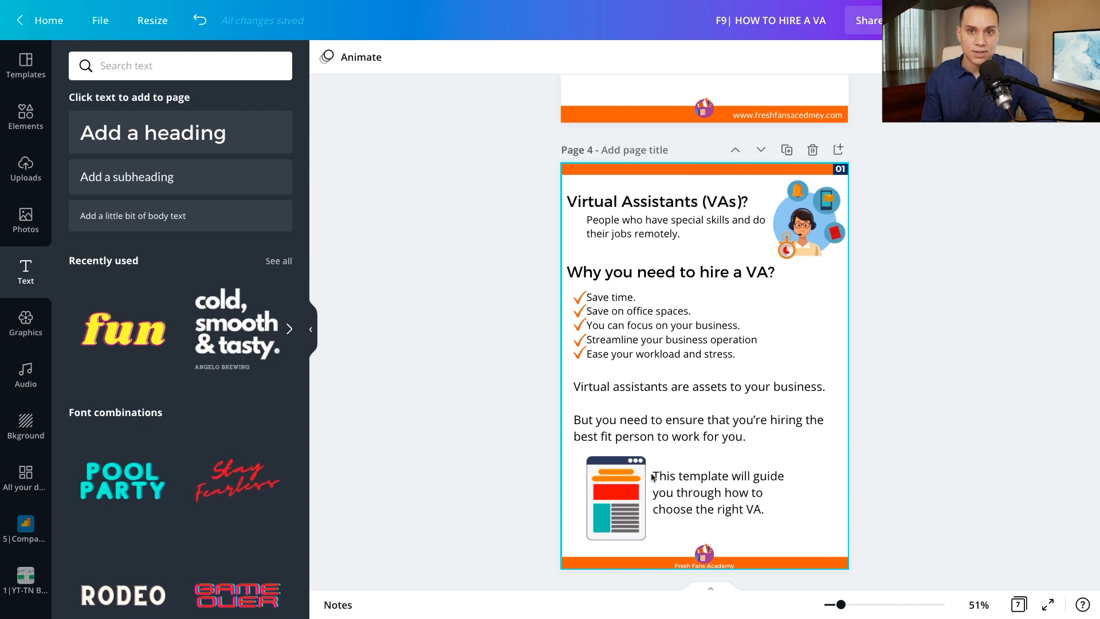
scroll(699, 304, up, 3)
scroll(699, 307, up, 3)
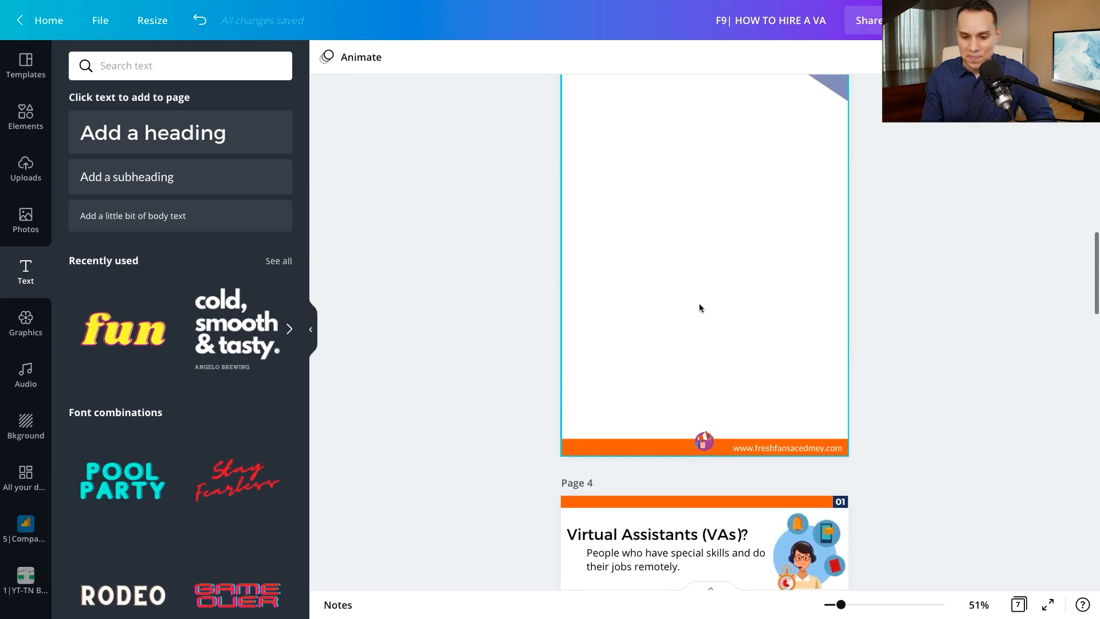
scroll(700, 308, down, 5)
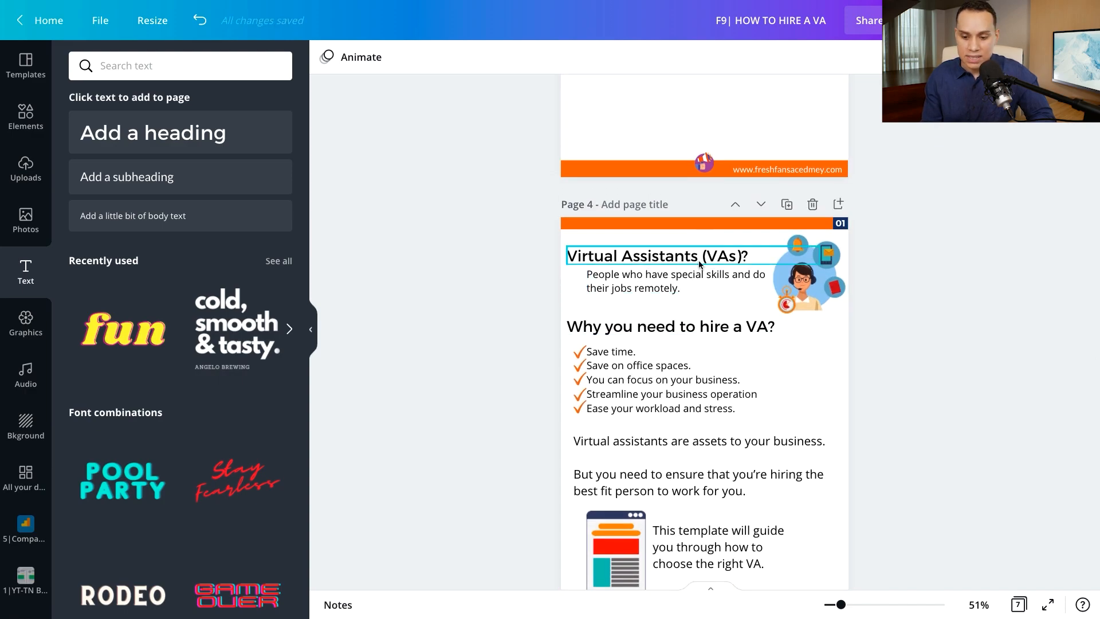
scroll(699, 263, down, 1)
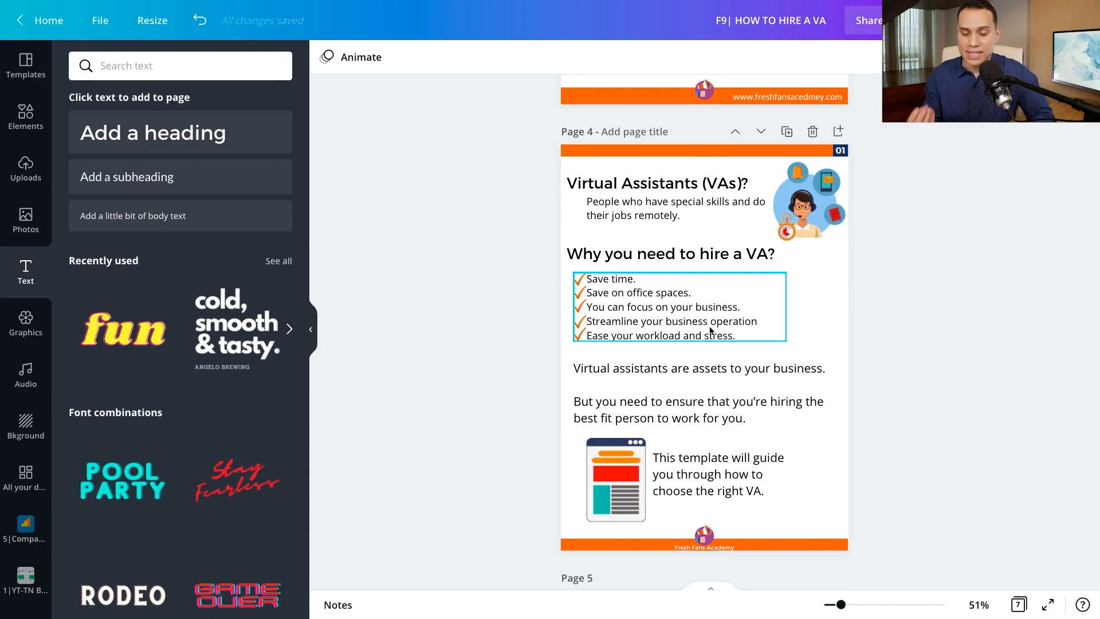
scroll(710, 330, up, 8)
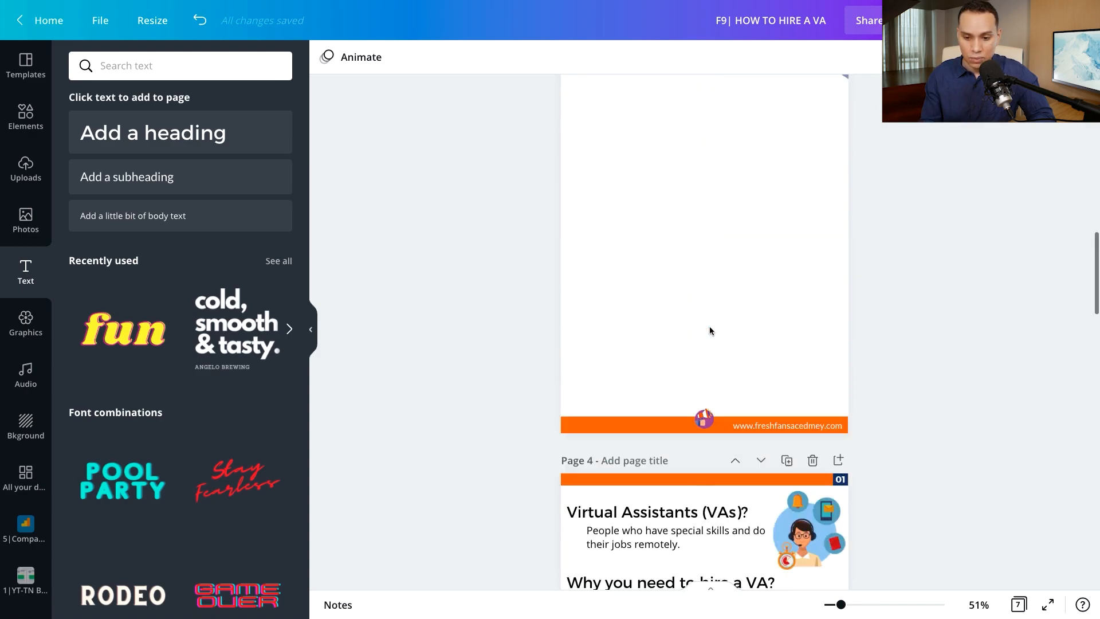
Add a subheading to page 3 with the title "Virtual Assistants (VAs)" copied from the Google Docs draft
click(145, 178)
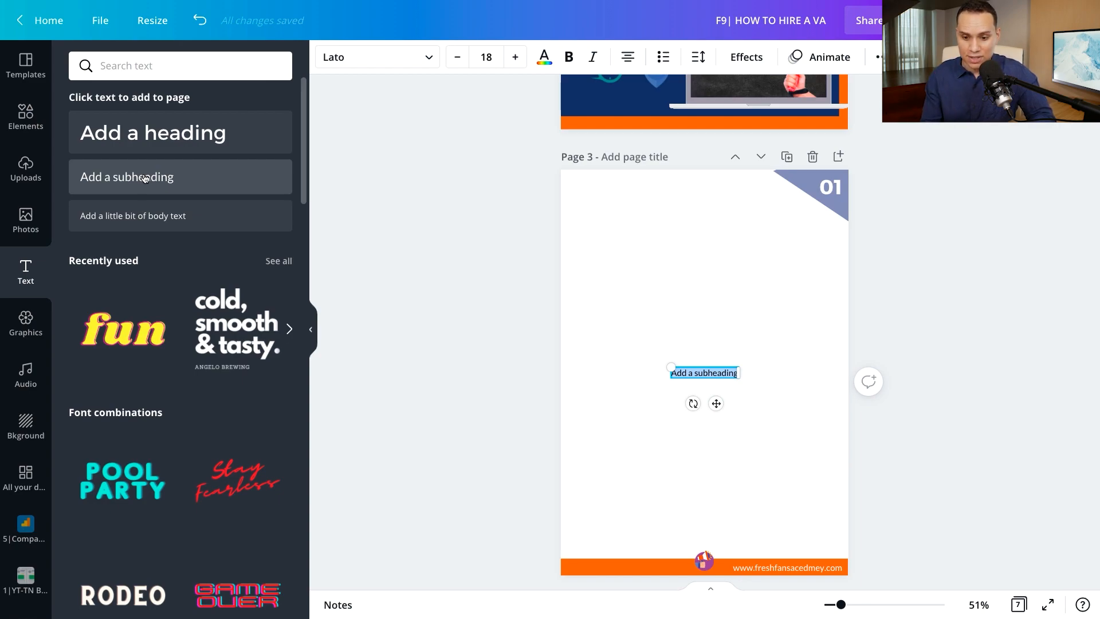
key(ctrl+Tab)
scroll(400, 199, up, 12)
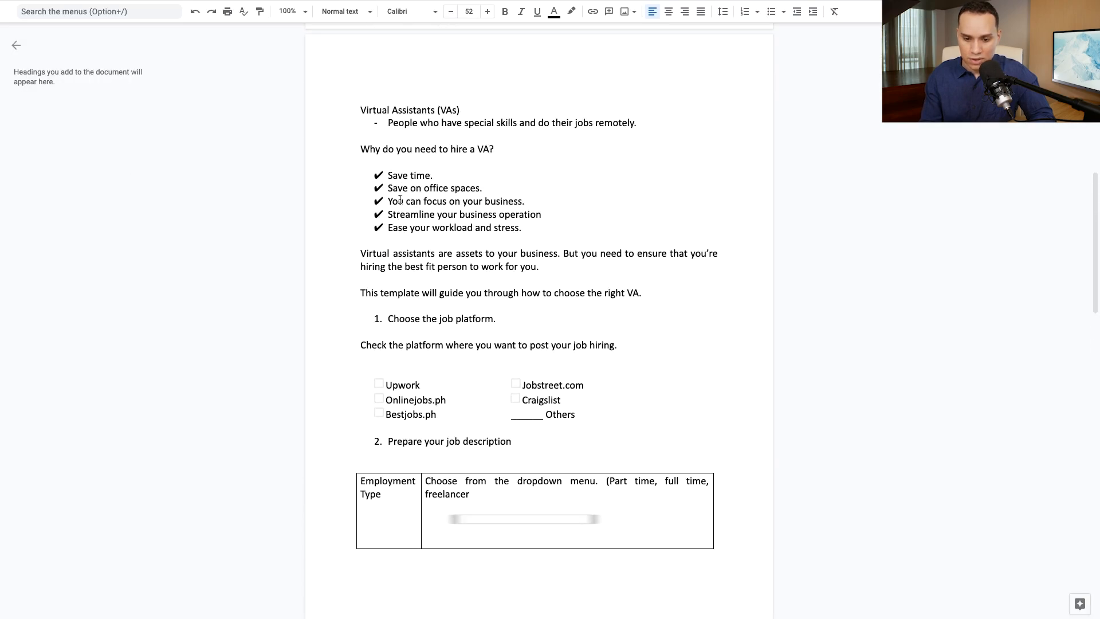
scroll(399, 198, down, 11)
scroll(400, 198, up, 3)
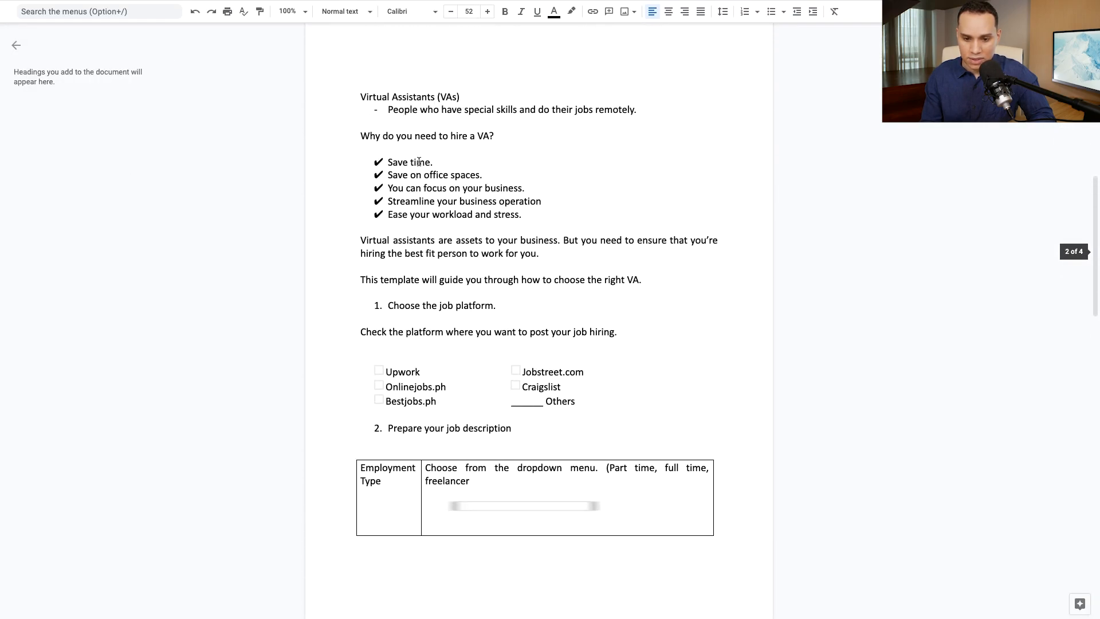
click(357, 147)
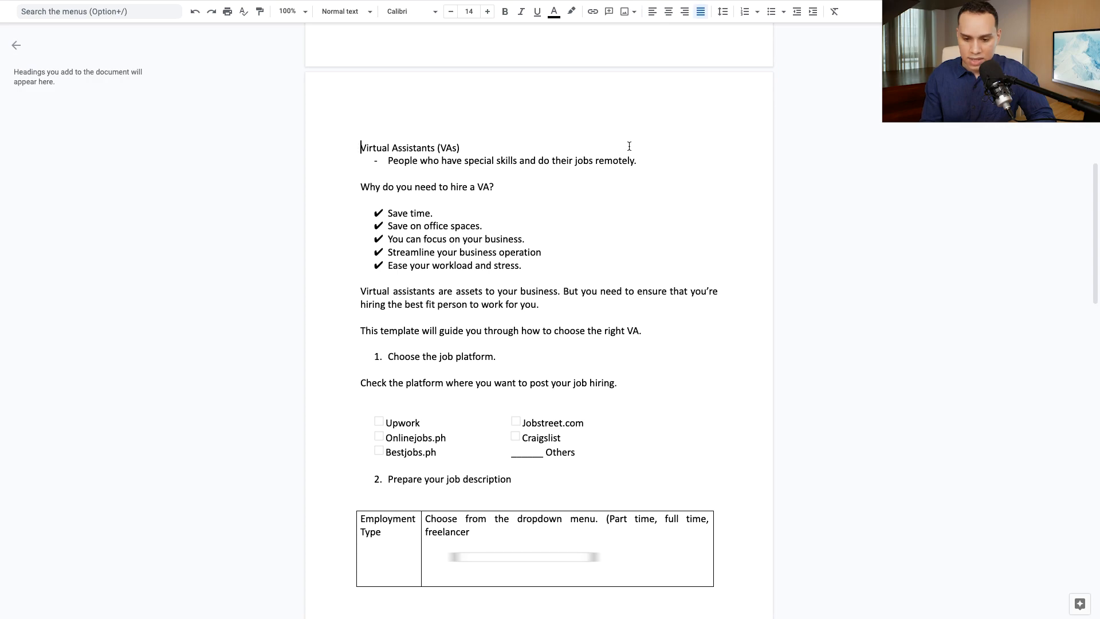
shift+click(476, 146)
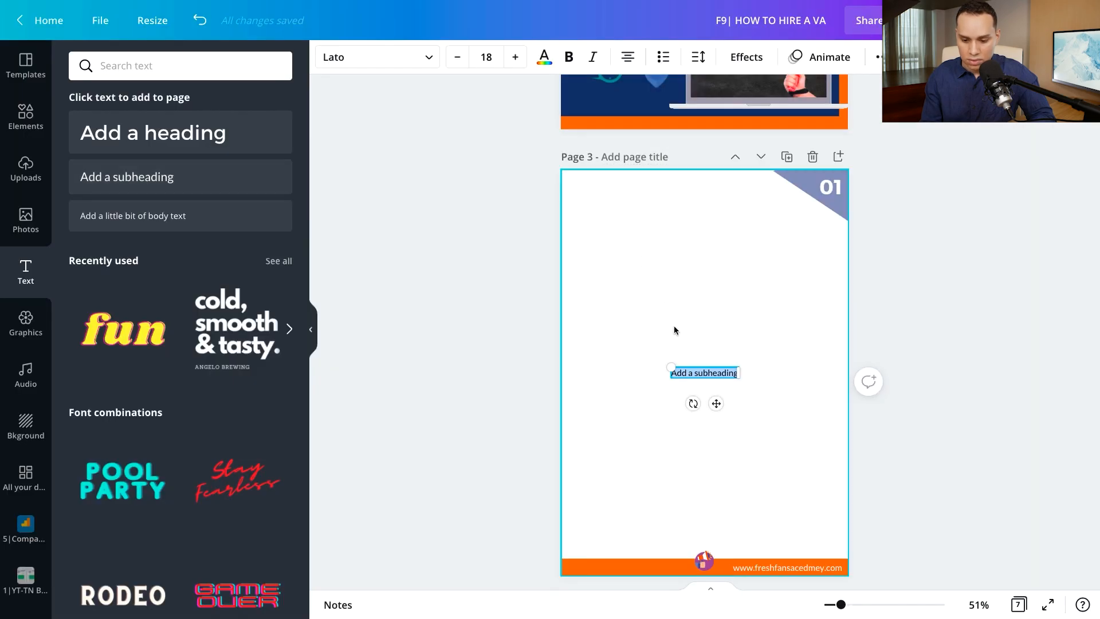
text(Virtual Assistants (VAs))
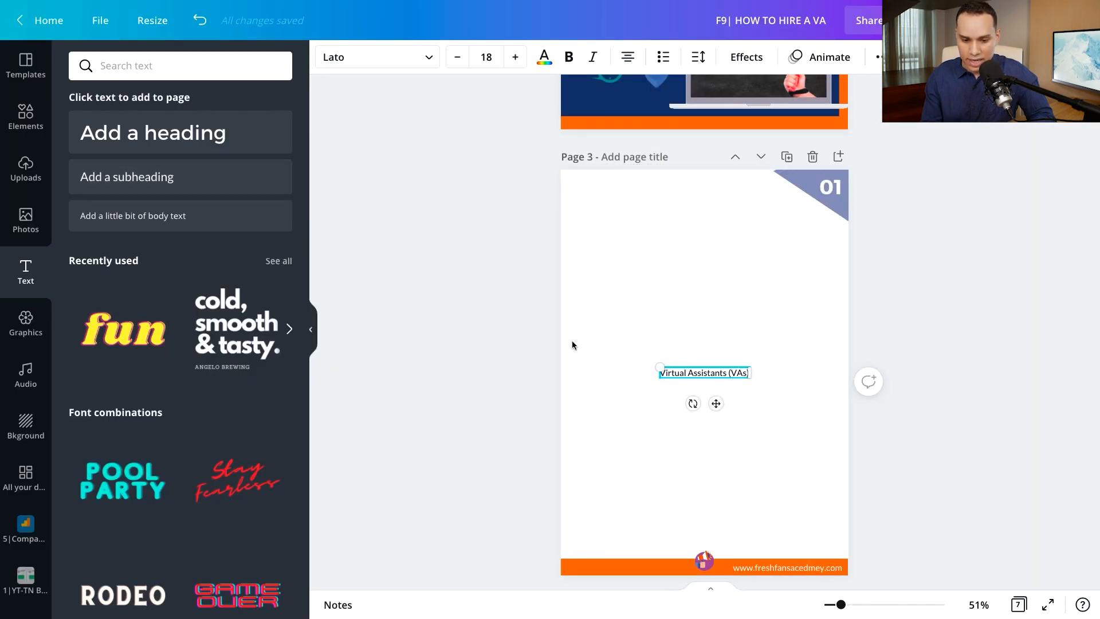
Add a subheading with the draft's line "People who have special skills and do their jobs remotely." to page 3
click(191, 177)
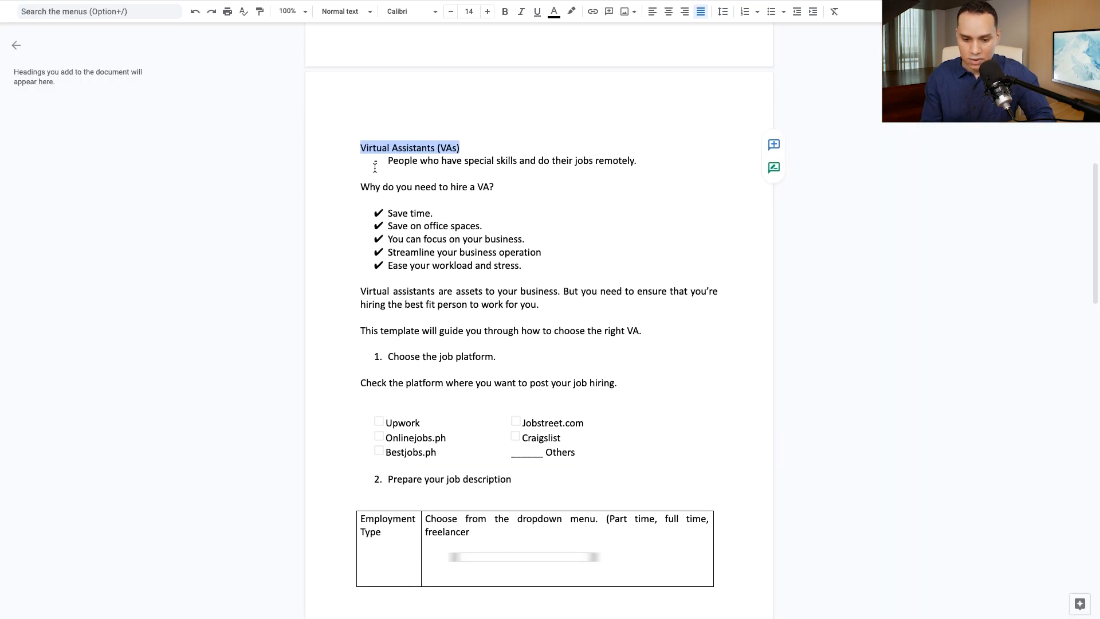
click(386, 161)
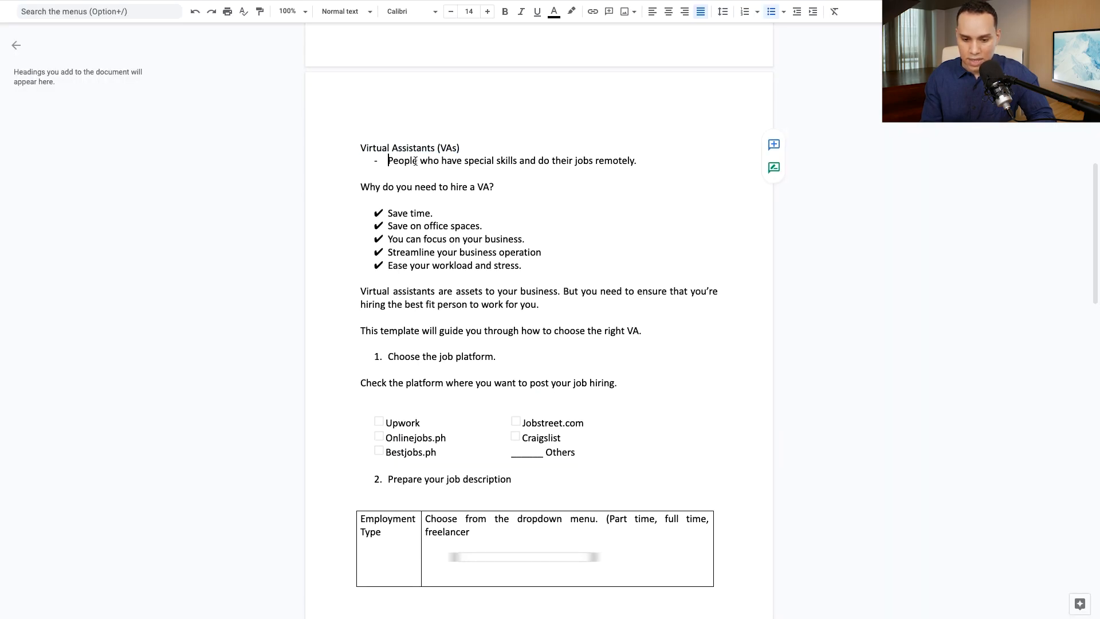
shift+click(658, 162)
key(super+c)
key(ctrl+Tab)
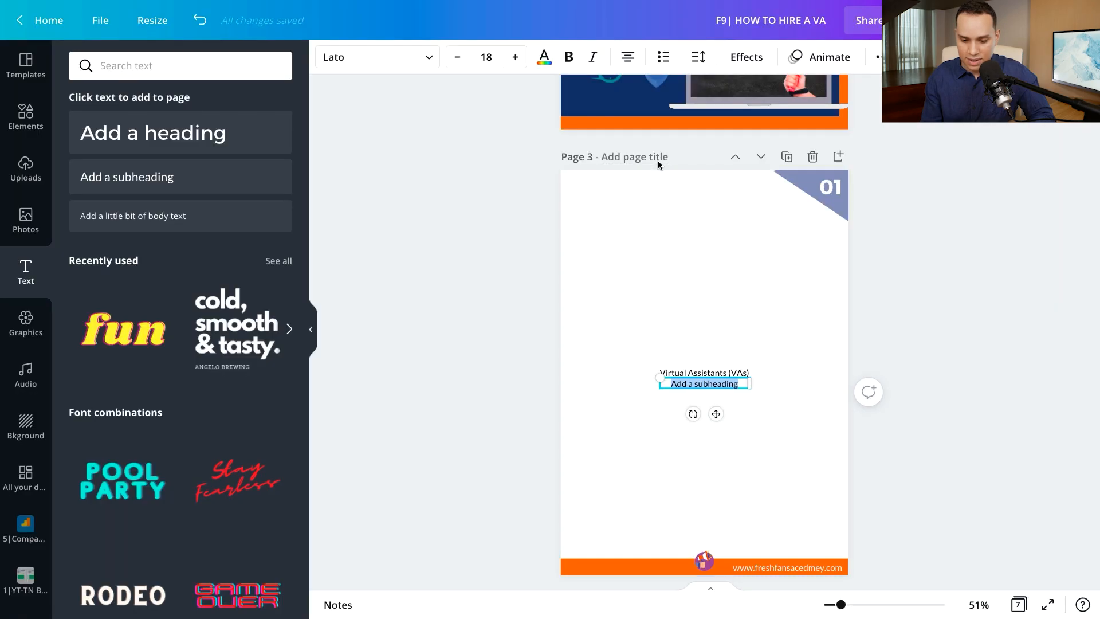
key(super+v)
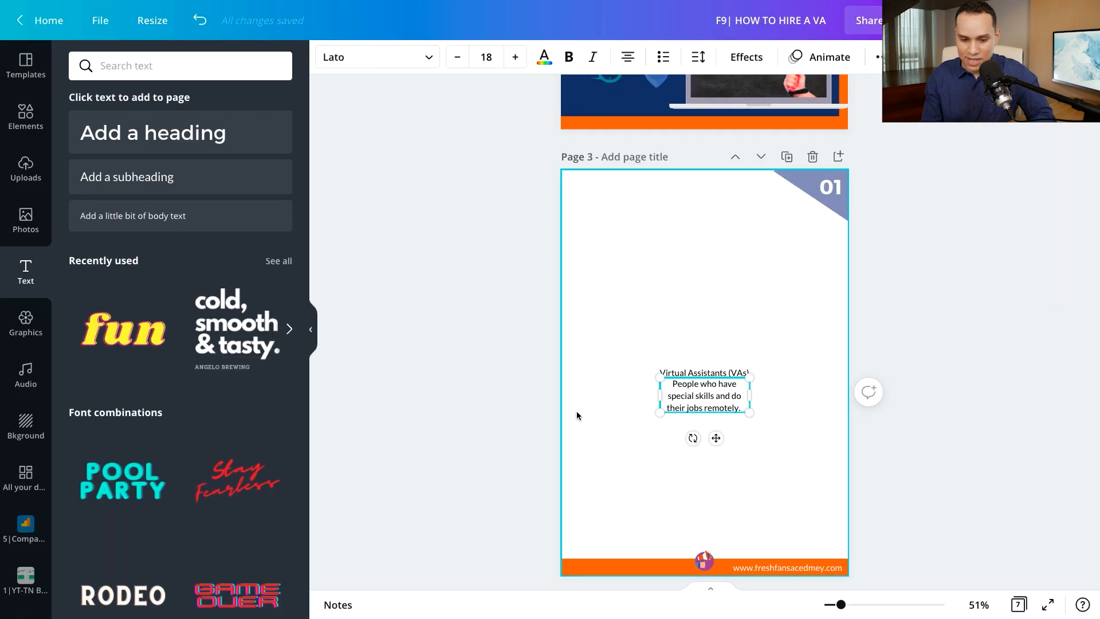
Add a heading to page 3 with the question "Why do you need to hire a VA?" copied from the draft
click(214, 142)
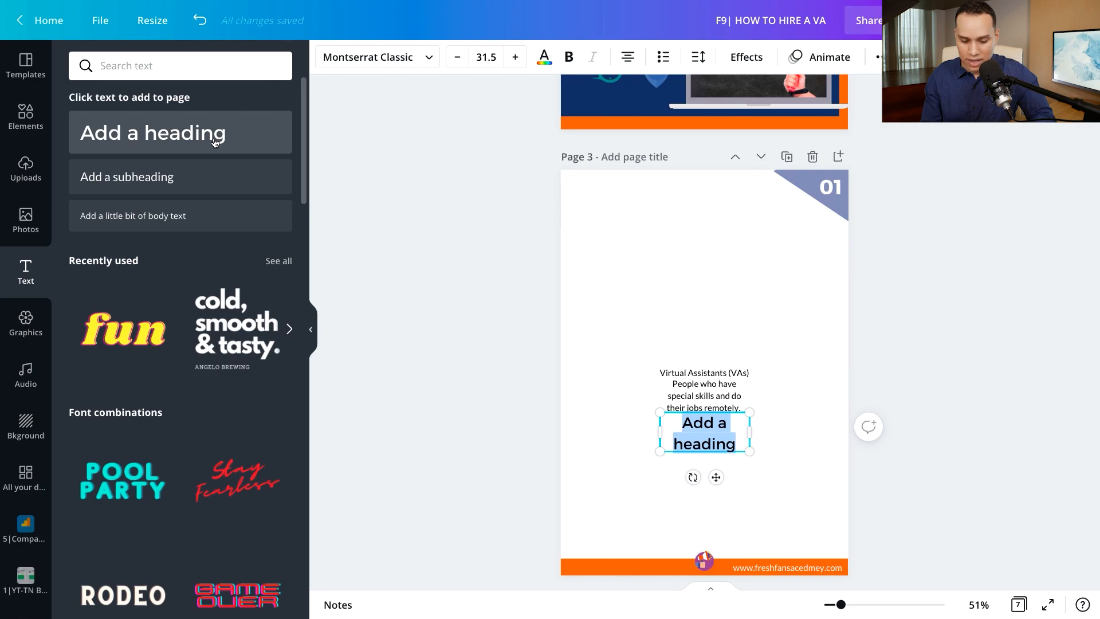
key(ctrl+Tab)
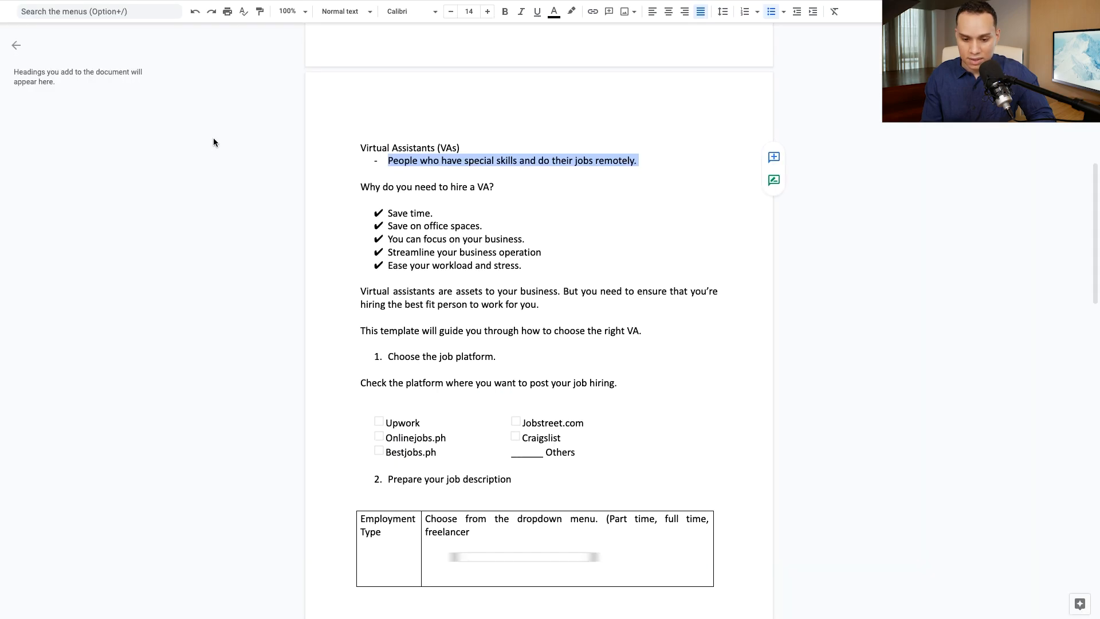
click(362, 183)
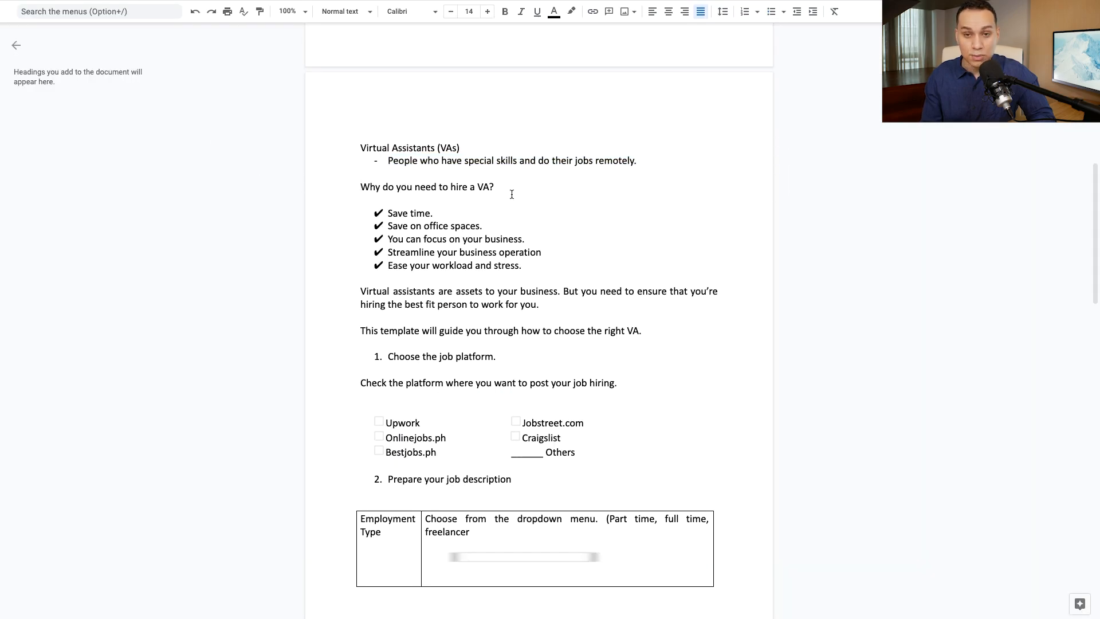
shift+click(509, 190)
key(super+c)
key(ctrl+Tab)
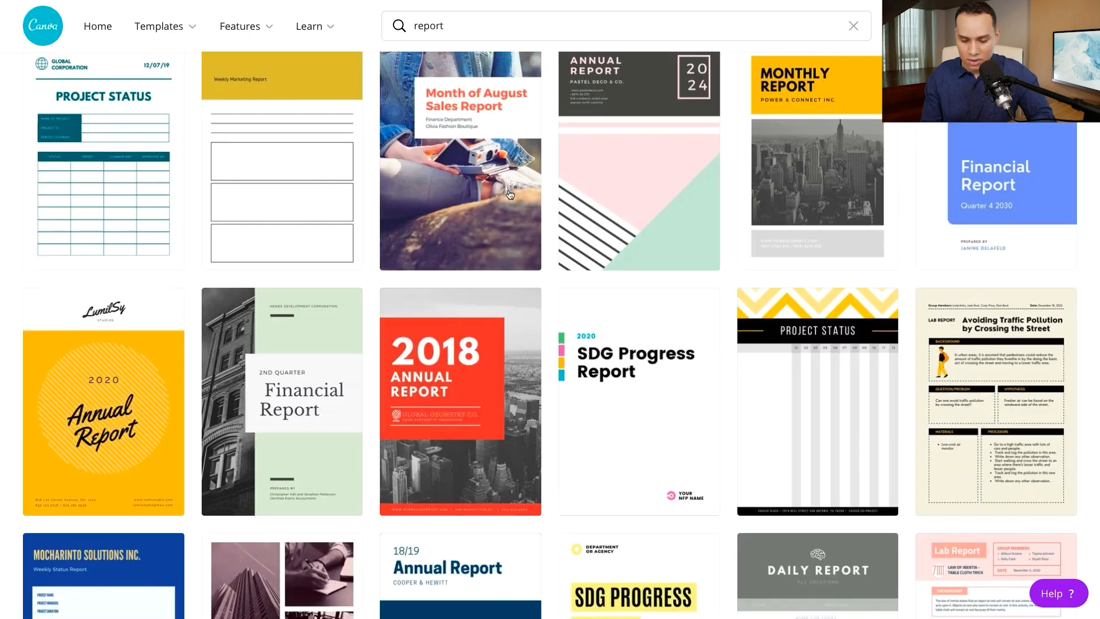
key(ctrl+Tab)
key(super+v)
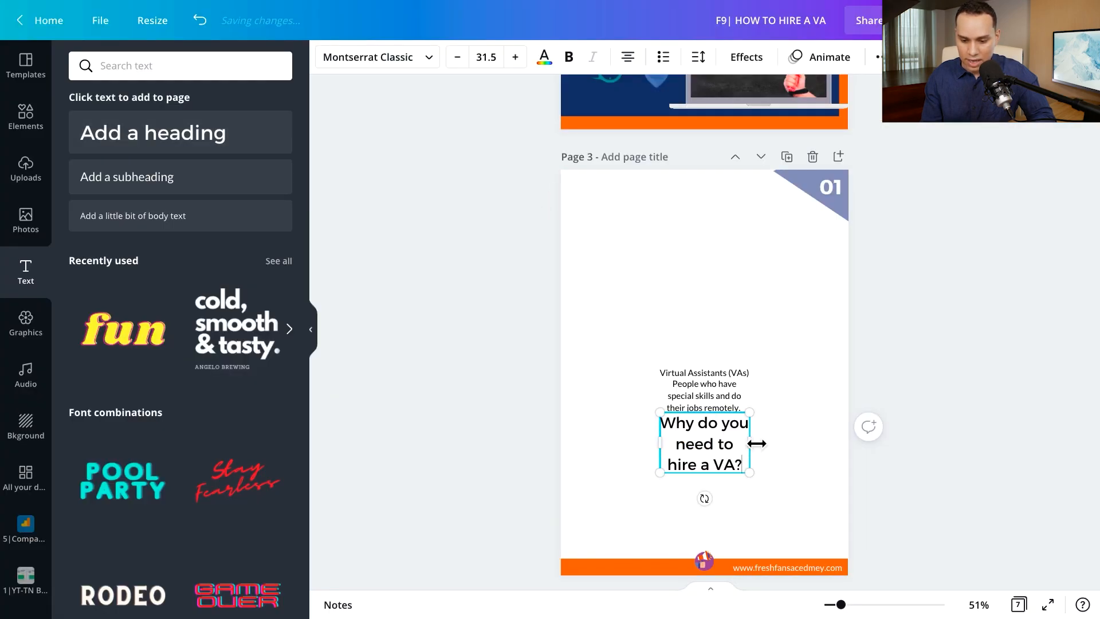
Add a subheading to page 3 containing the draft's five-item benefits list, from "Save time." to "Ease your workload and stress."
click(148, 189)
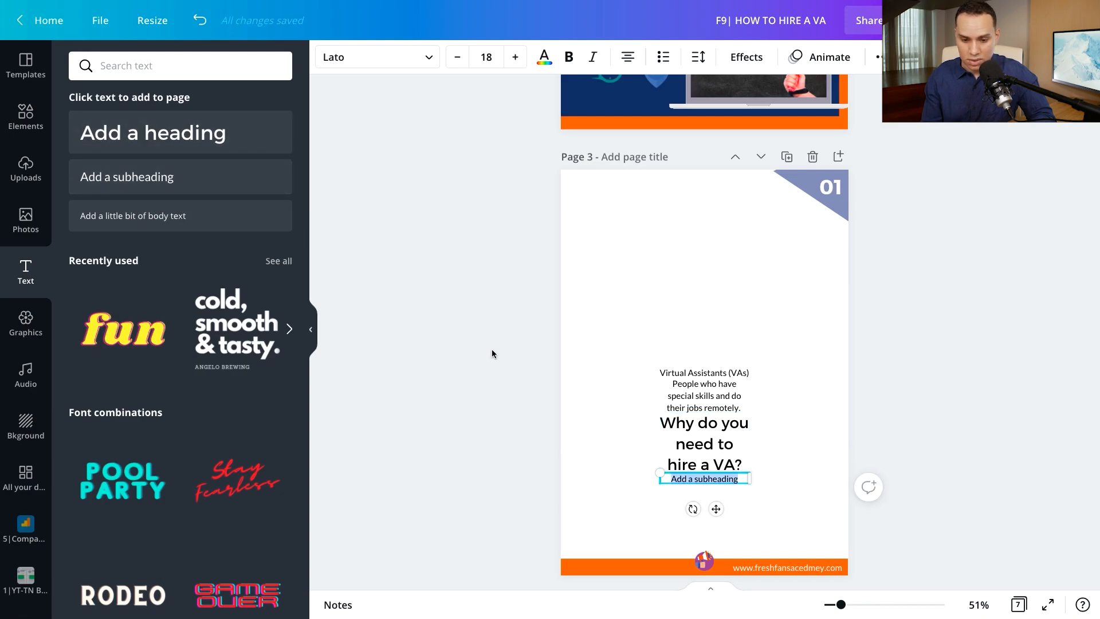
key(ctrl+shift+Tab)
key(ctrl+shift+Tab)
drag(370, 213, 534, 269)
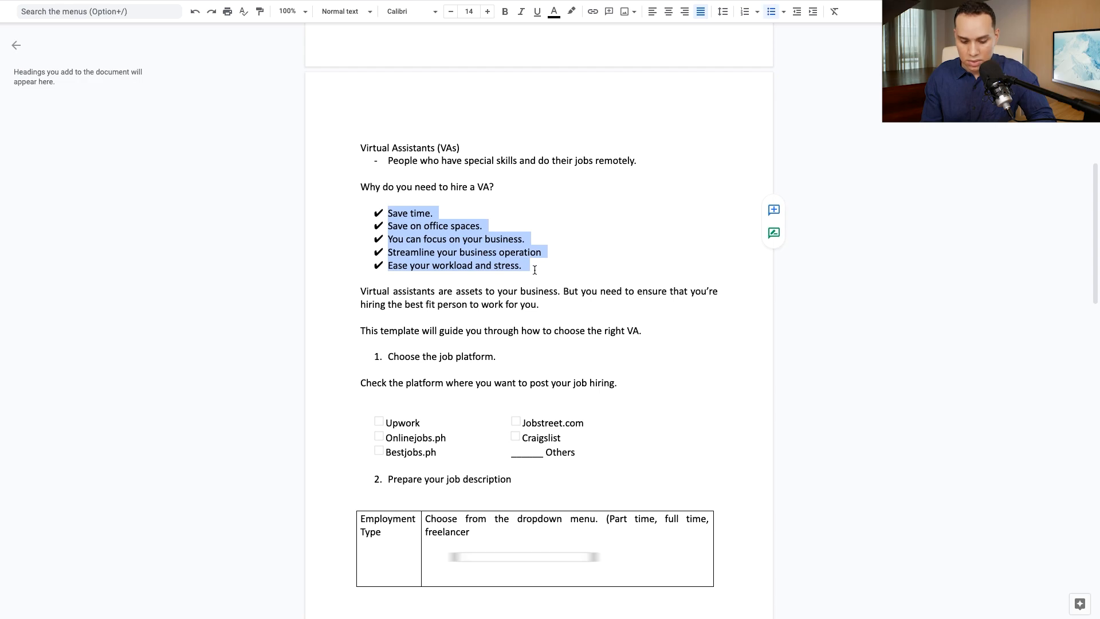
key(ctrl+c)
key(ctrl+Tab)
key(ctrl+Tab)
key(ctrl+v)
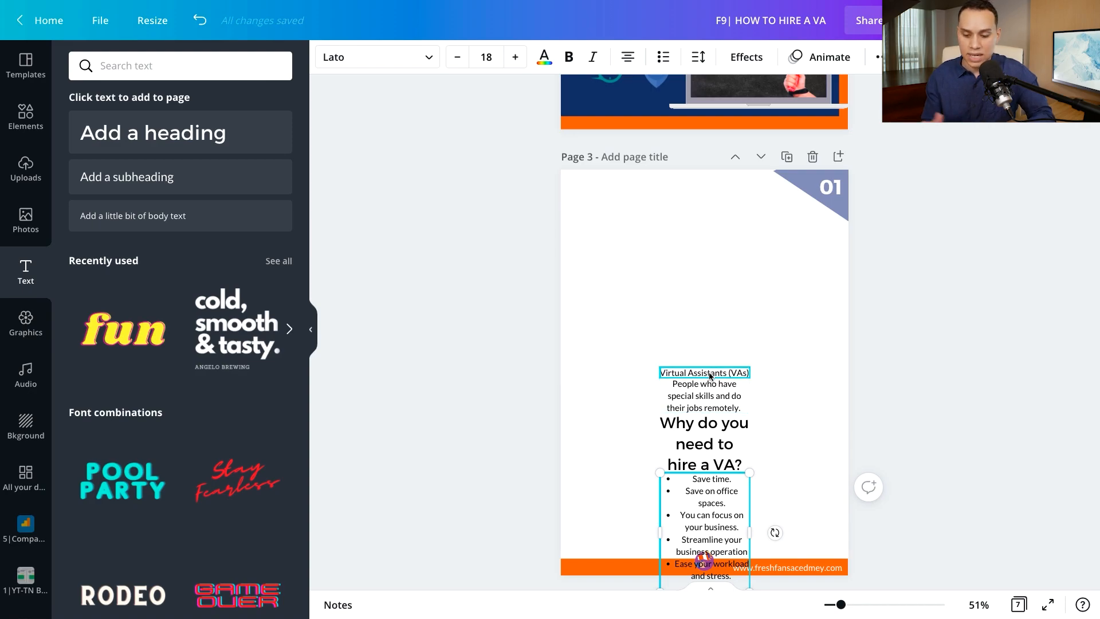
Arrange the title, definition, question heading and benefits list in order down the upper left part of page 3
drag(710, 376, 623, 202)
drag(710, 401, 631, 236)
drag(697, 439, 616, 289)
drag(727, 500, 649, 367)
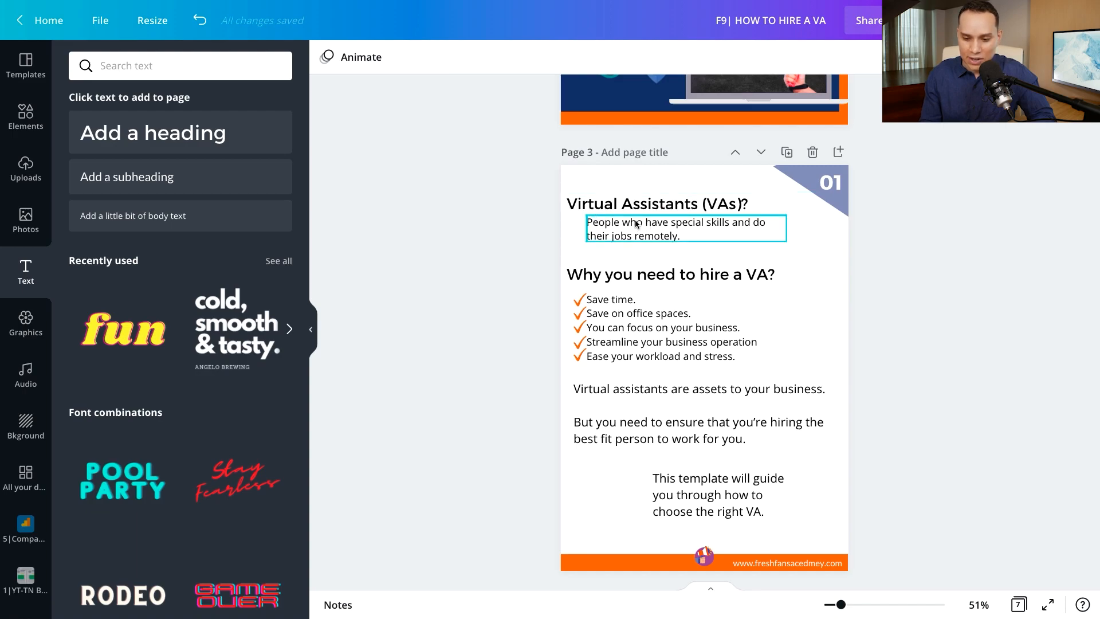
click(606, 208)
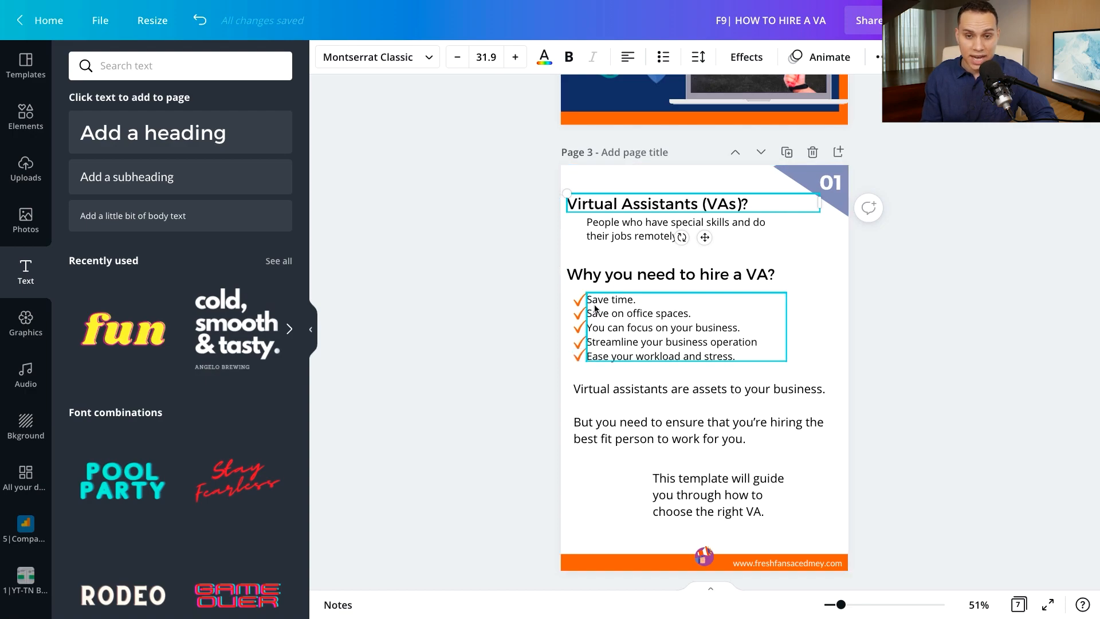
click(578, 295)
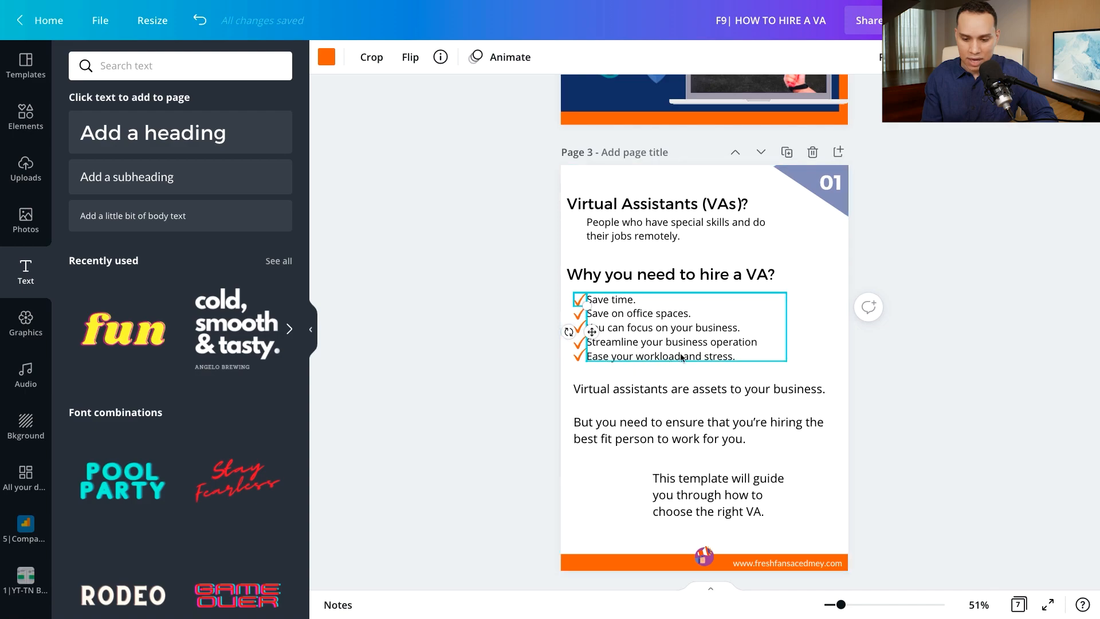
click(908, 412)
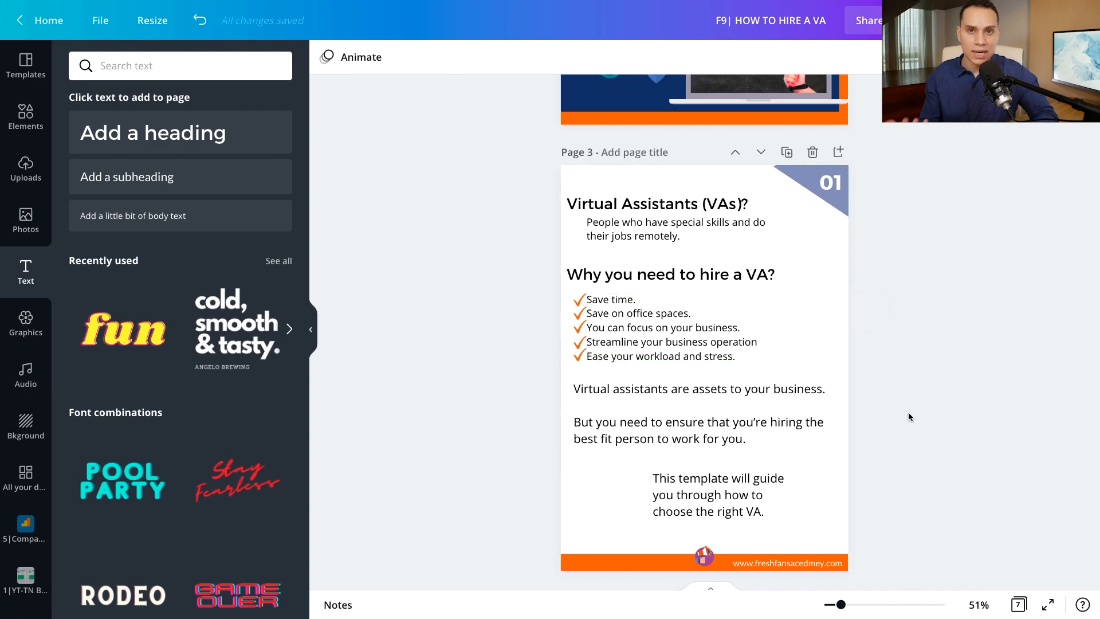
scroll(909, 411, down, 1)
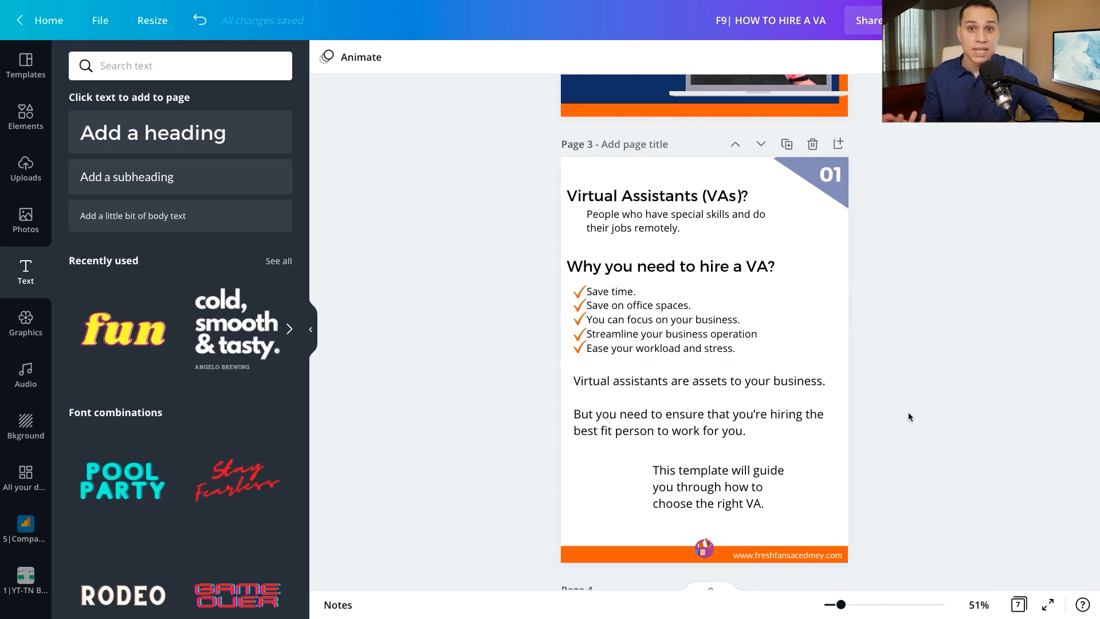
Search the elements for "checklist" limited to free items and add the clipboard image with the blue pen to page 3
click(25, 118)
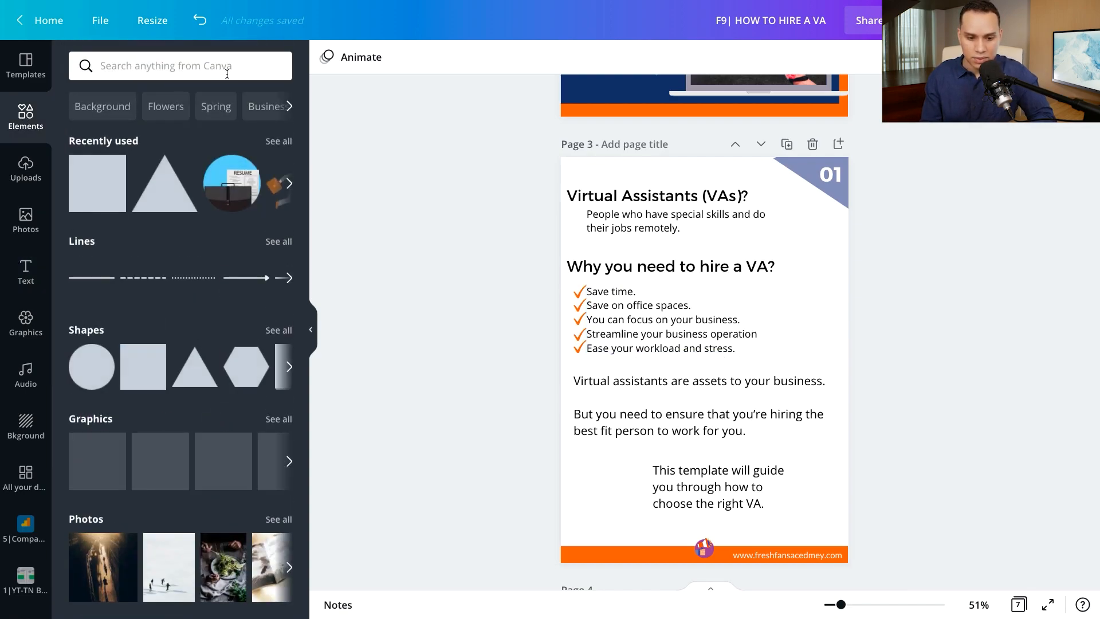
click(185, 66)
text(checklist)
key(Return)
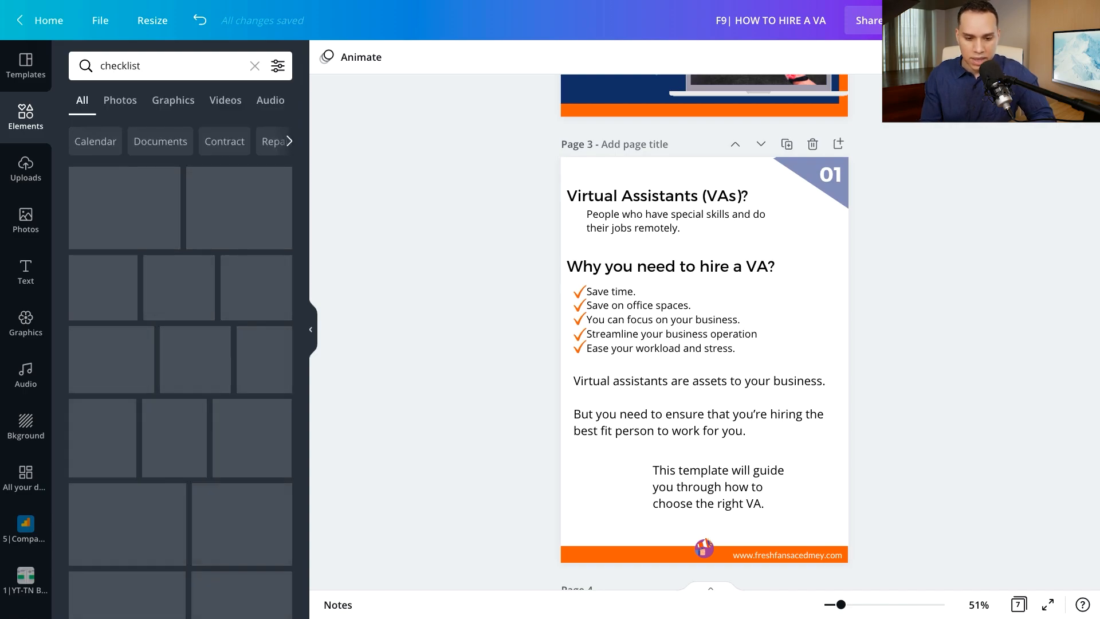
click(280, 67)
click(95, 377)
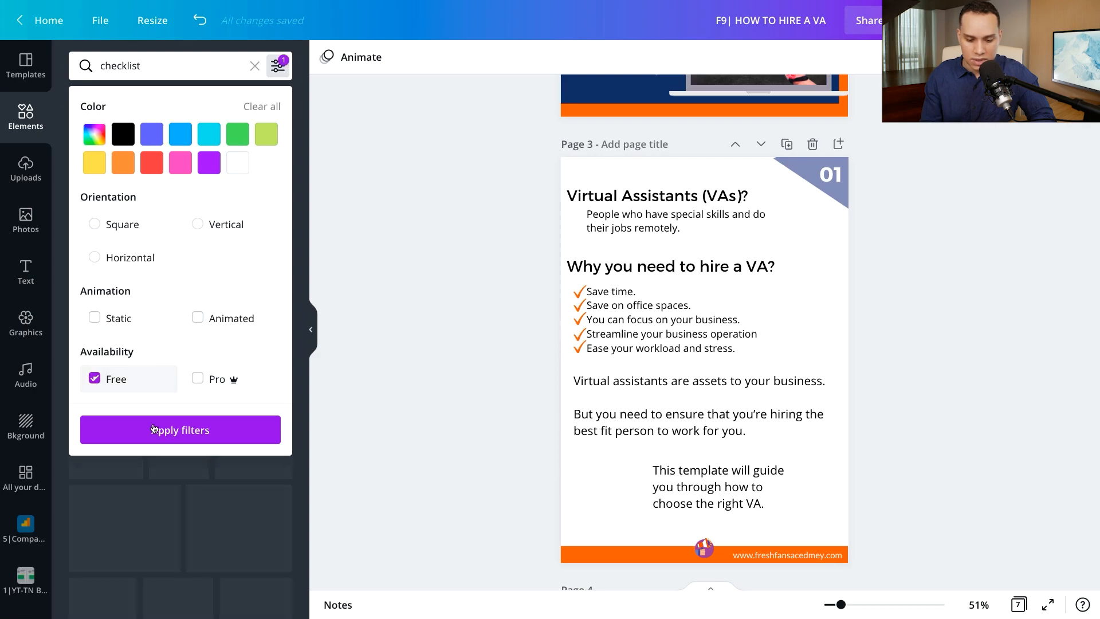
click(175, 433)
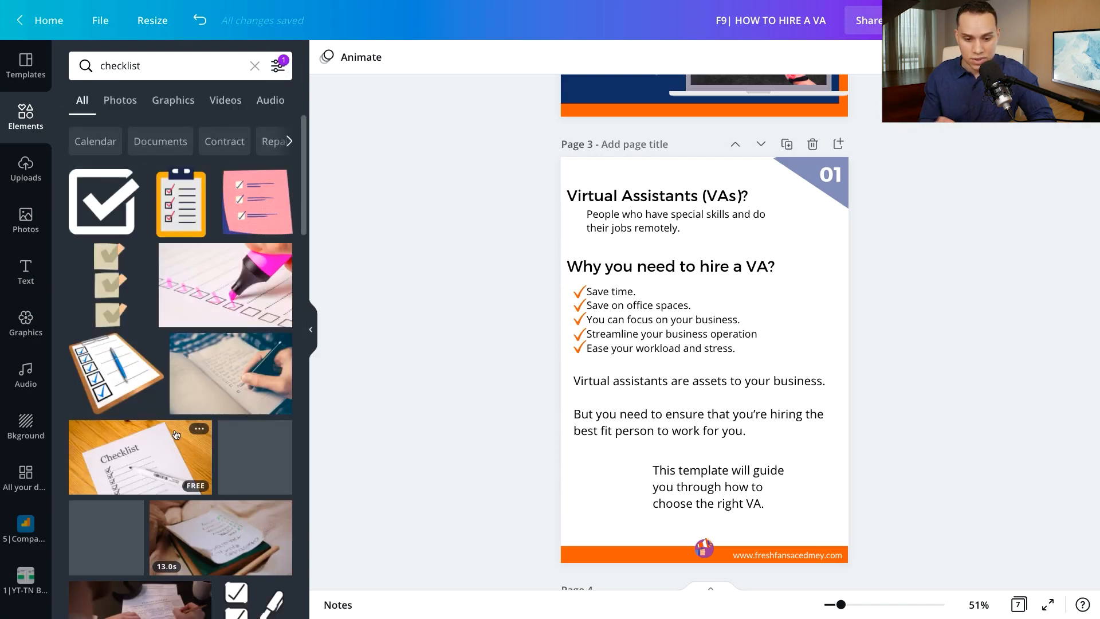
click(116, 375)
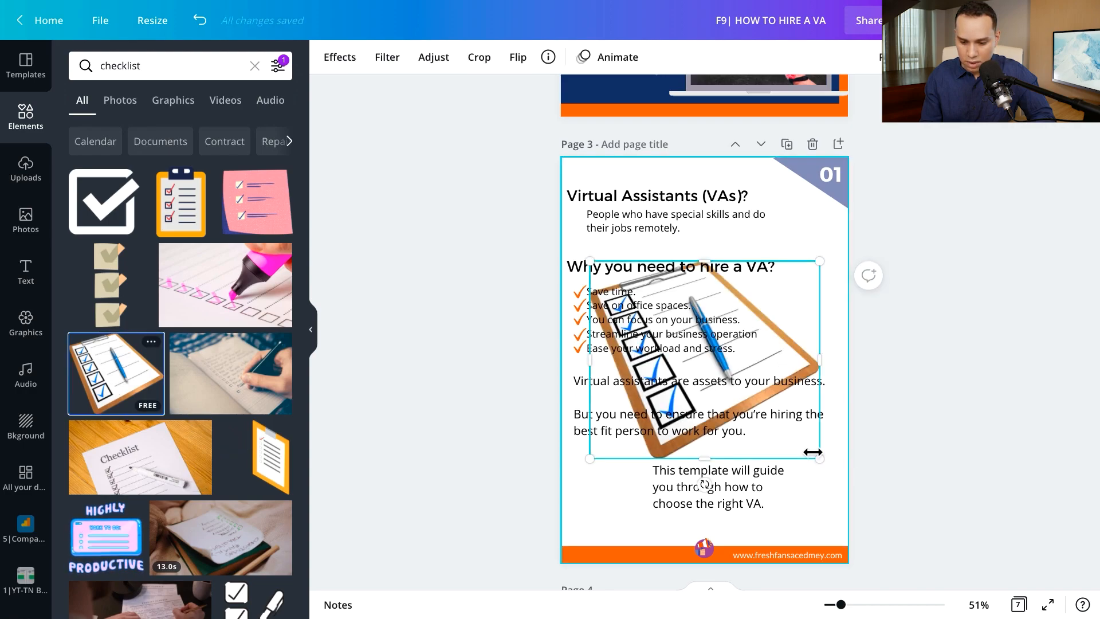
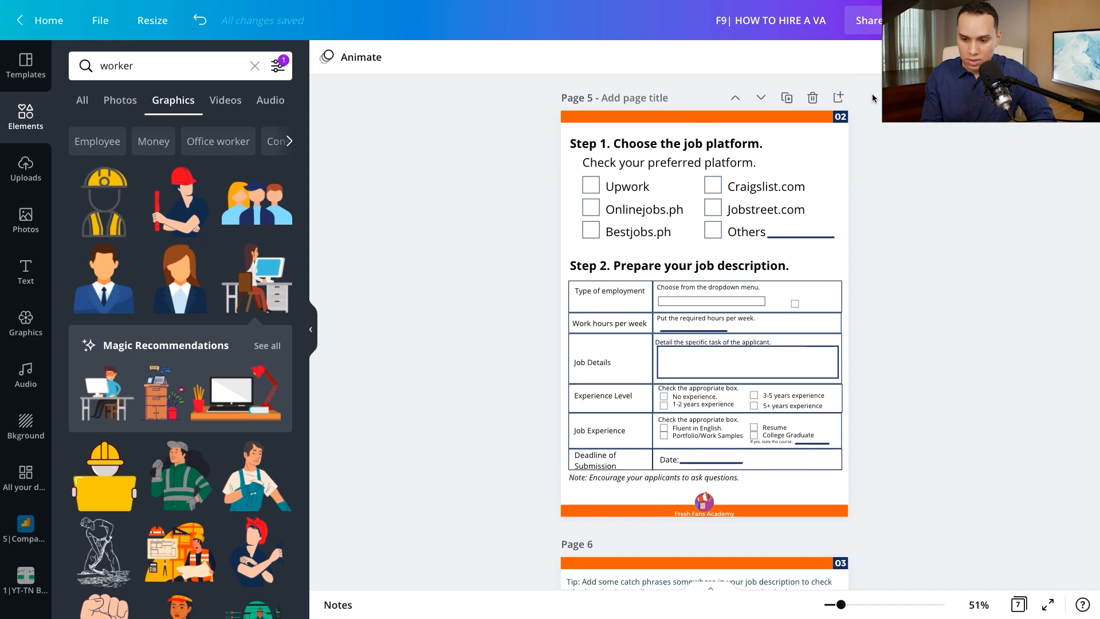
Duplicate page 3 and move the copy down one place so it sits just before the draft's job platform page
scroll(873, 98, up, 2)
scroll(873, 98, up, 10)
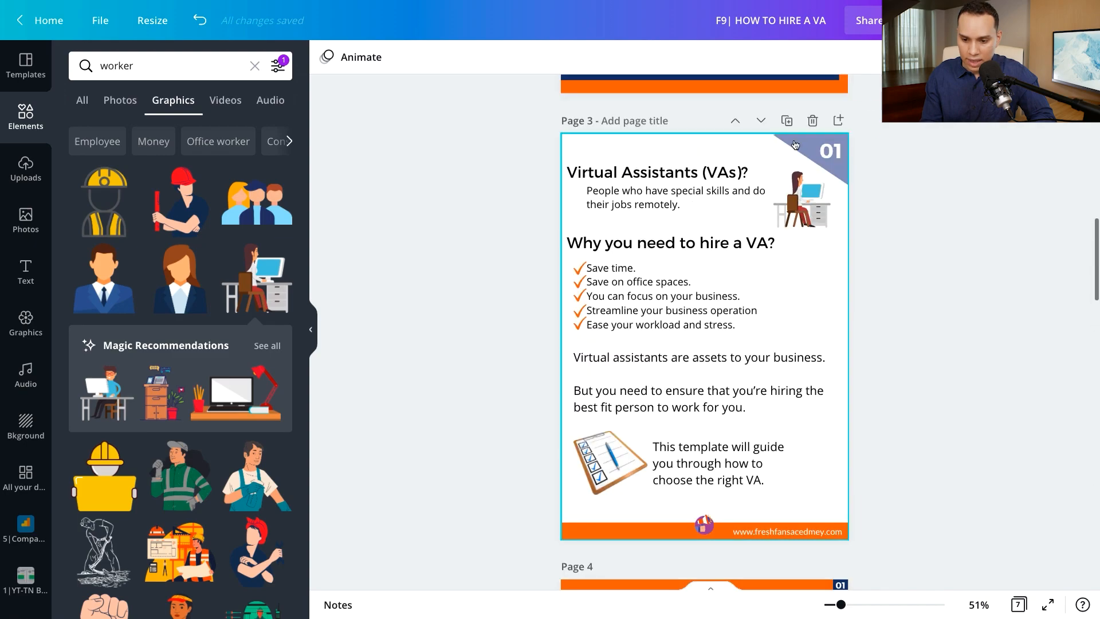
click(787, 122)
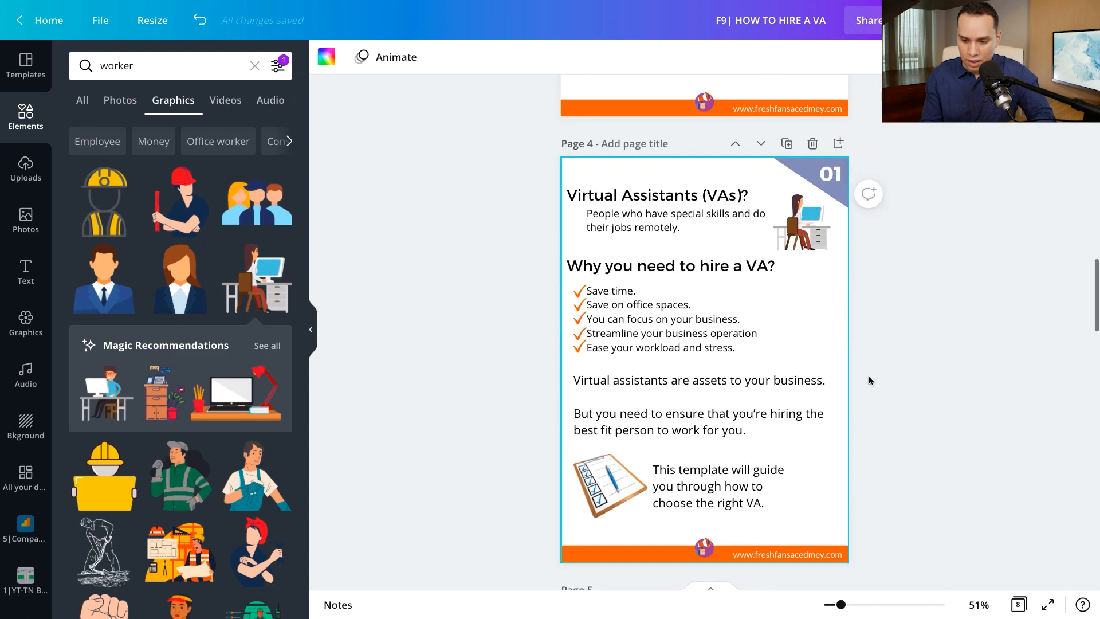
scroll(824, 197, up, 2)
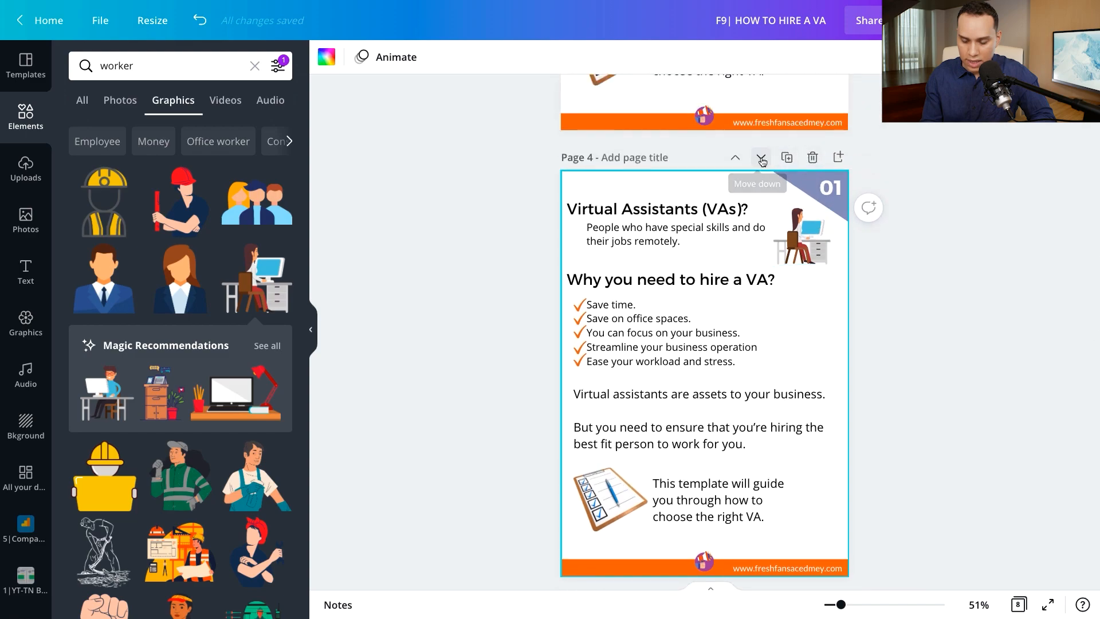
click(761, 159)
Examine the platform checkboxes and labels under "Step 1. Choose the job platform." on page 6
scroll(820, 287, down, 6)
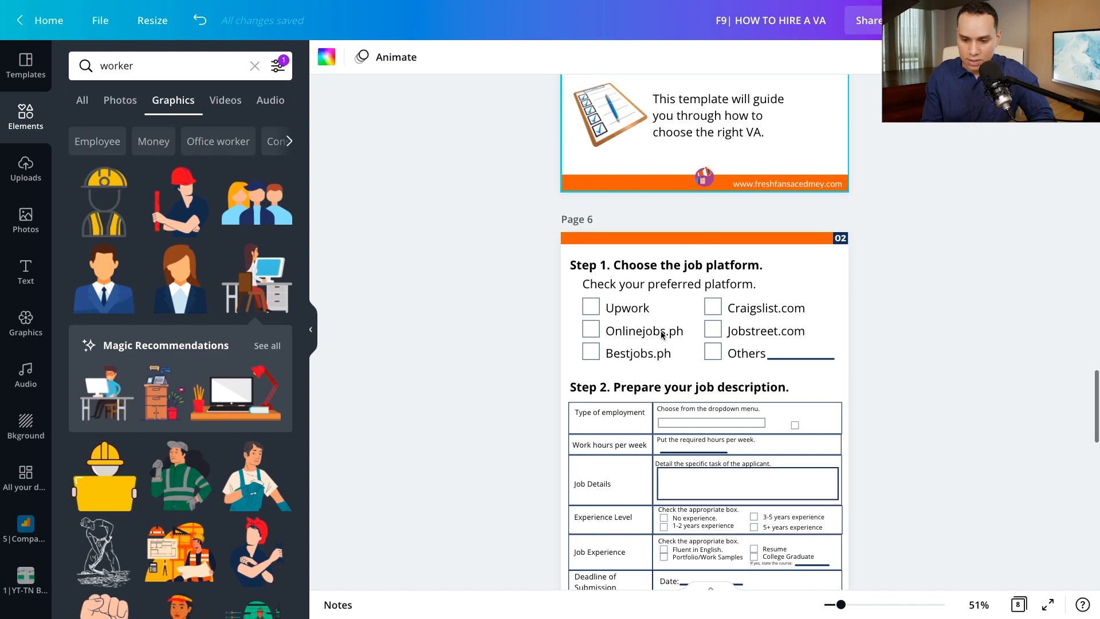
scroll(662, 335, up, 5)
scroll(647, 401, down, 3)
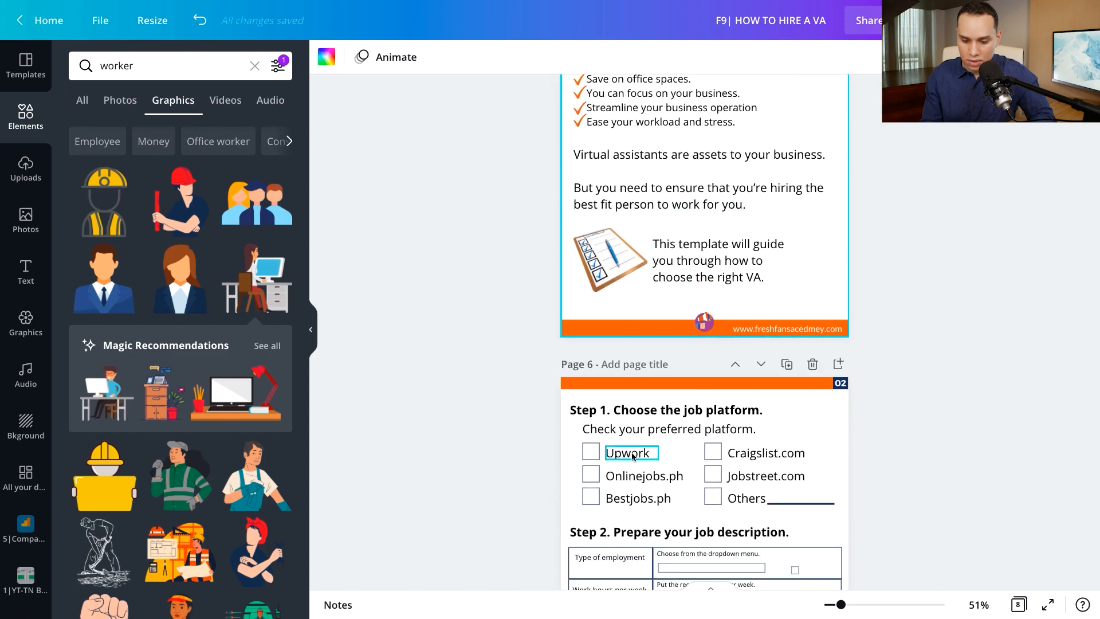
scroll(633, 457, down, 2)
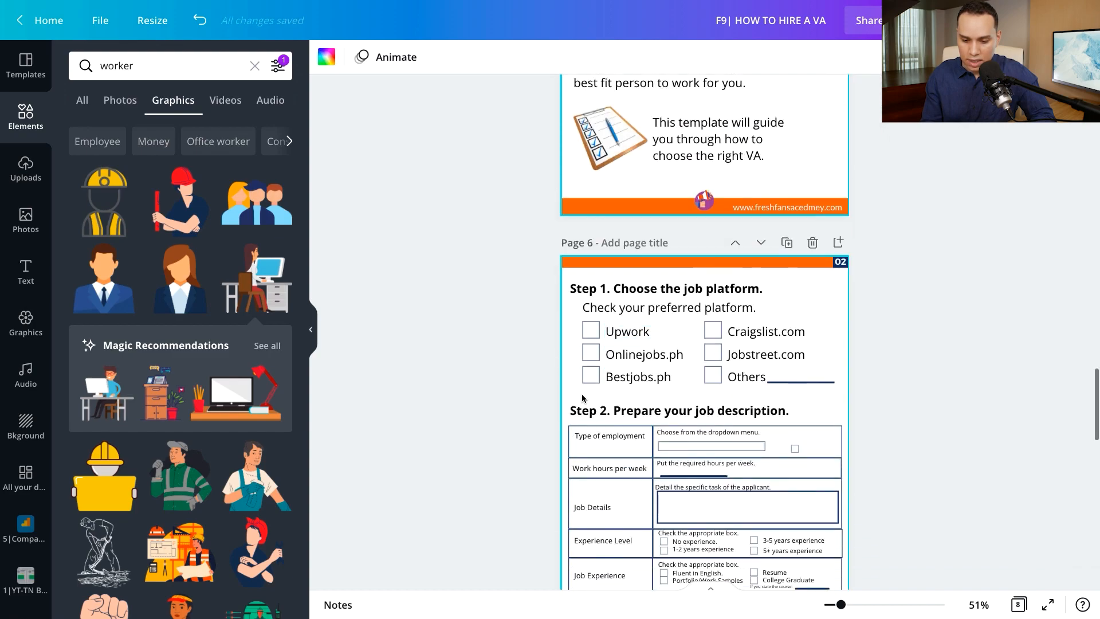
click(592, 330)
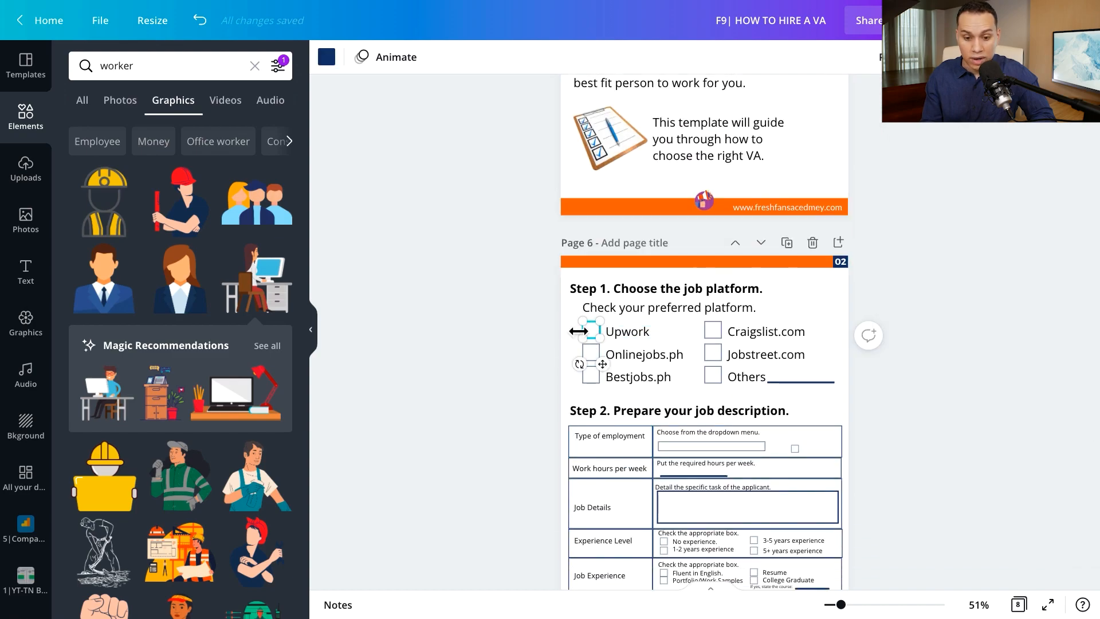
click(630, 334)
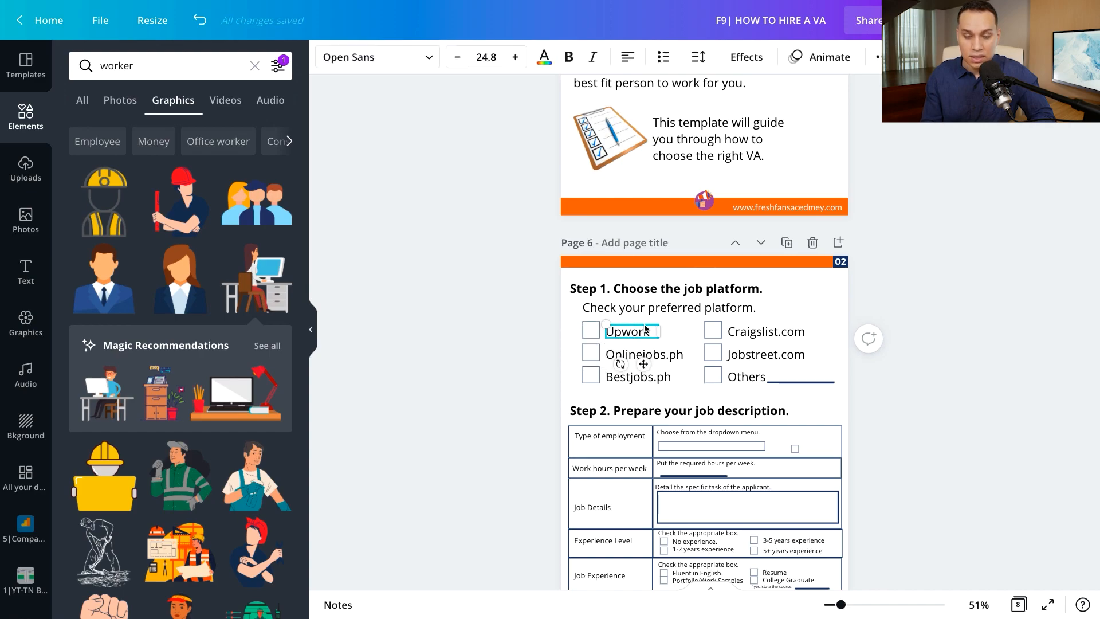
Clear all body content below the title on page 5 and place the laptop desk illustration in the page's upper right corner
scroll(540, 213, up, 6)
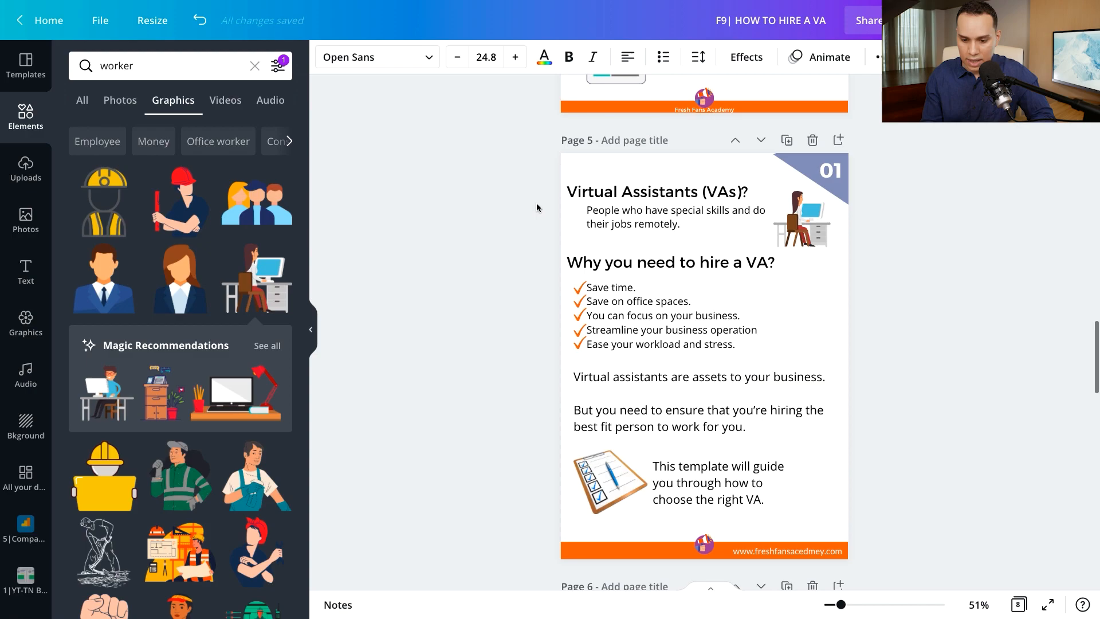
drag(570, 225, 809, 490)
key(Delete)
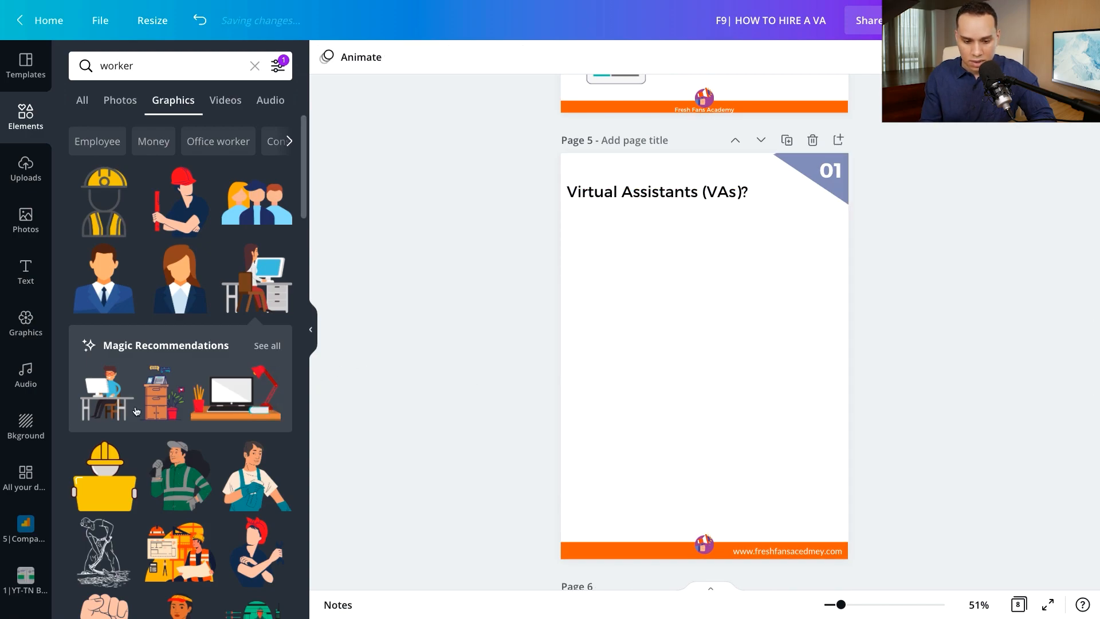
click(227, 400)
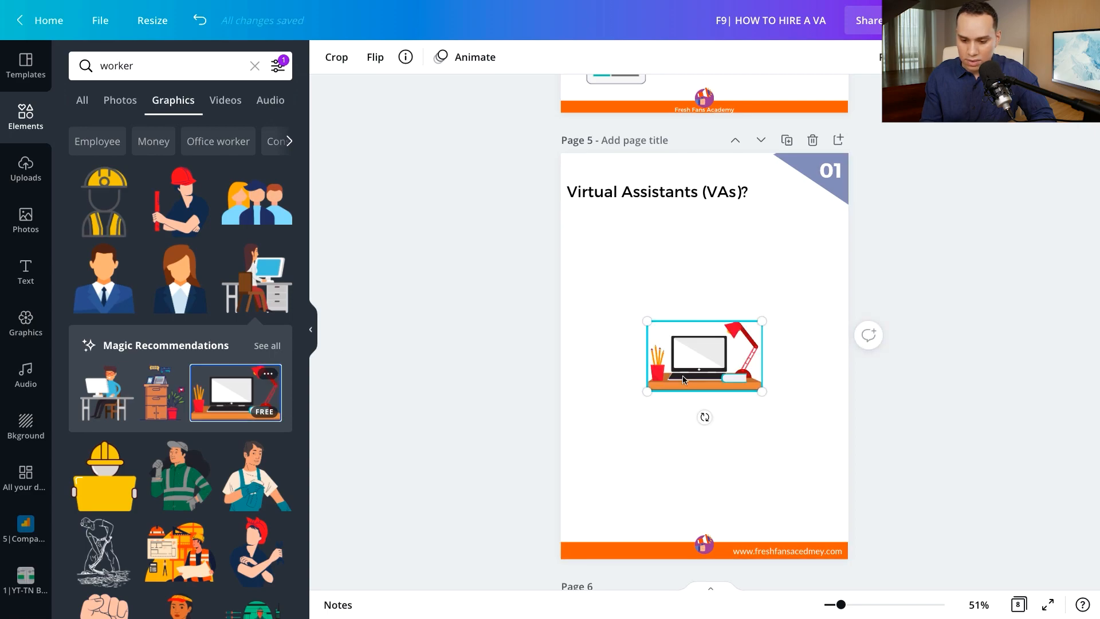
drag(690, 370, 804, 205)
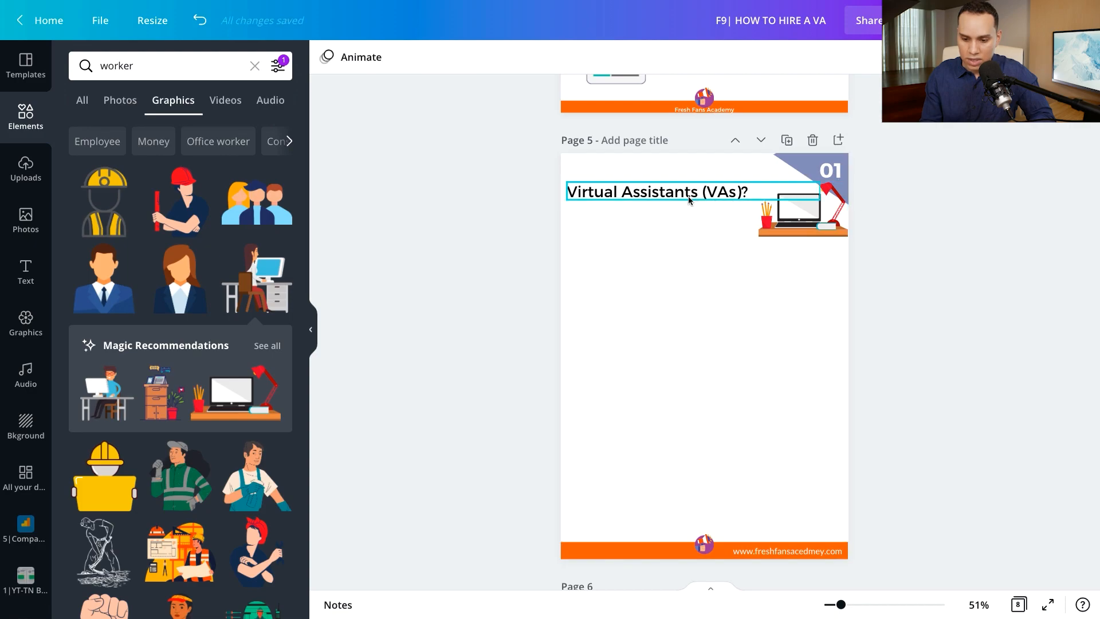
Replace the title text on page 5 with "Which Platform"
click(688, 197)
click(688, 196)
text(Which Platform)
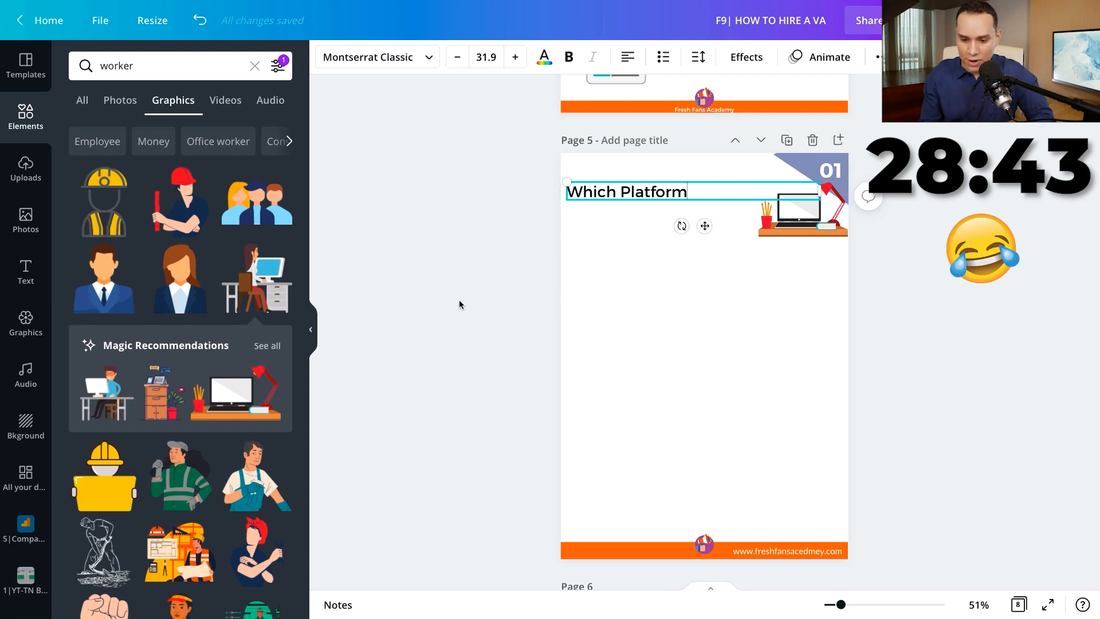
click(531, 285)
Copy the Upwork, Onlinejobs.ph and Bestjobs.ph labels from page 6 and paste them below the title on page 5
scroll(531, 287, down, 5)
scroll(531, 283, down, 2)
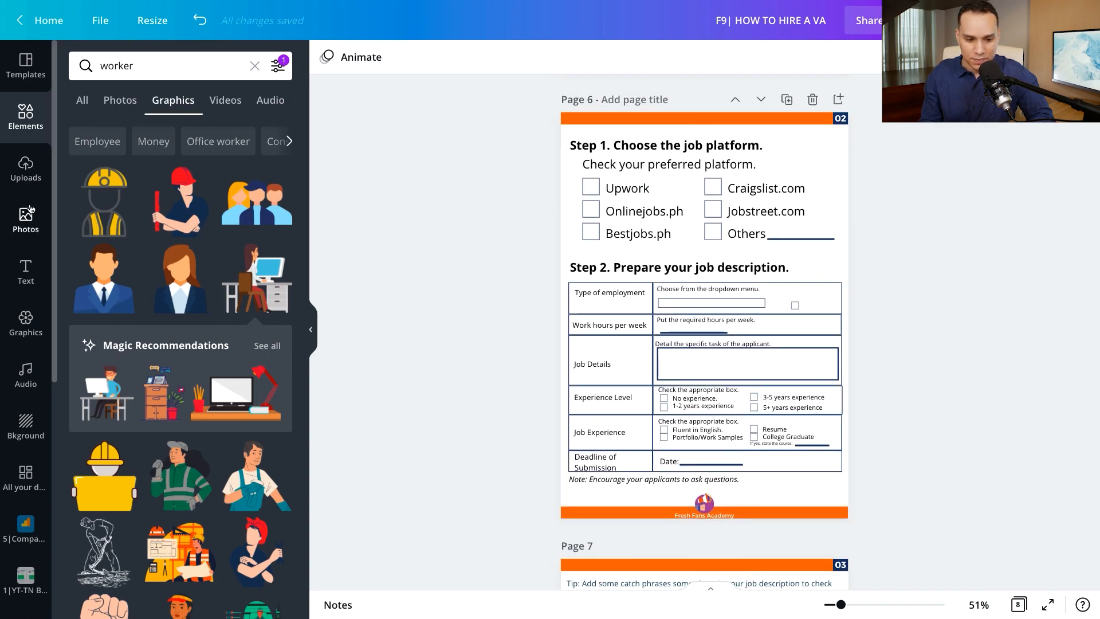
click(633, 212)
shift+click(633, 231)
key(ctrl+c)
scroll(634, 232, up, 8)
key(ctrl+v)
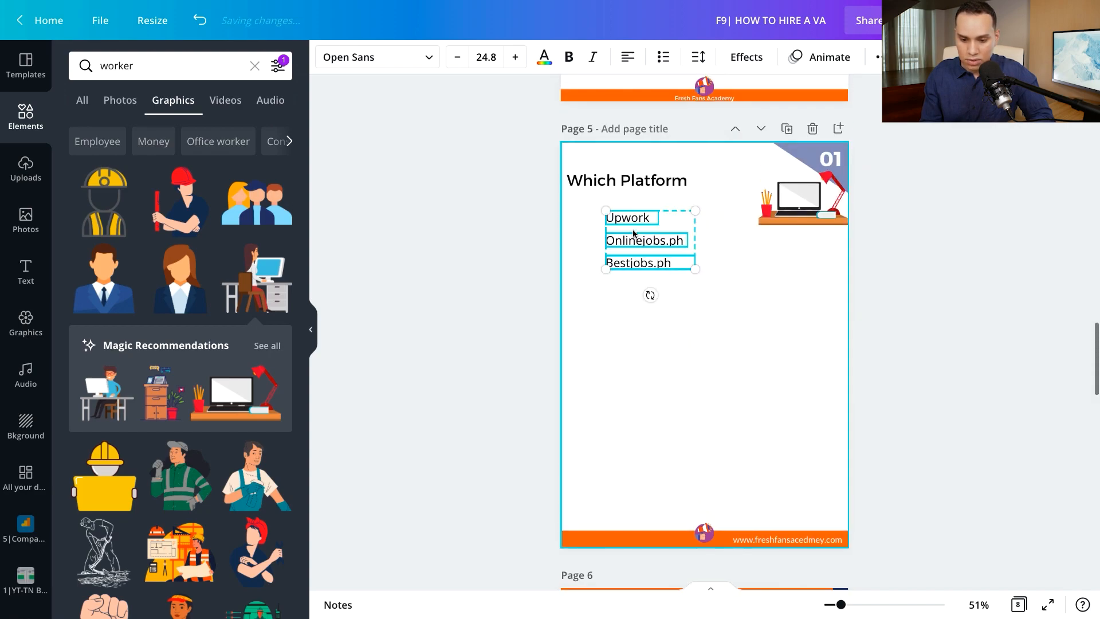
click(528, 230)
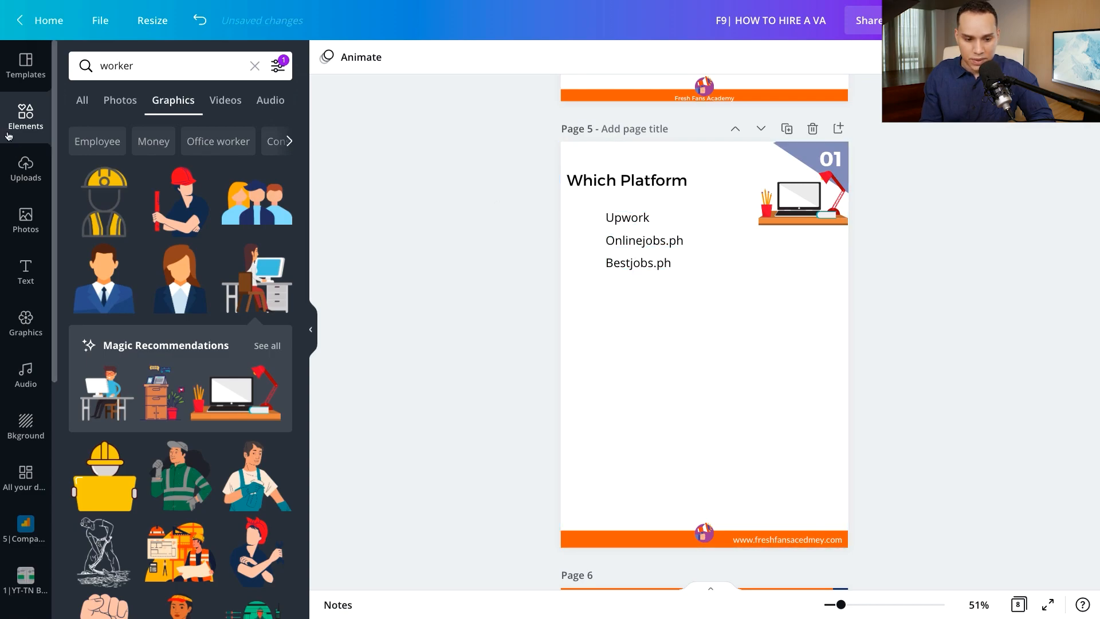
Replace the "worker" search with the full shapes collection and add the rounded square outline to page 5
click(253, 67)
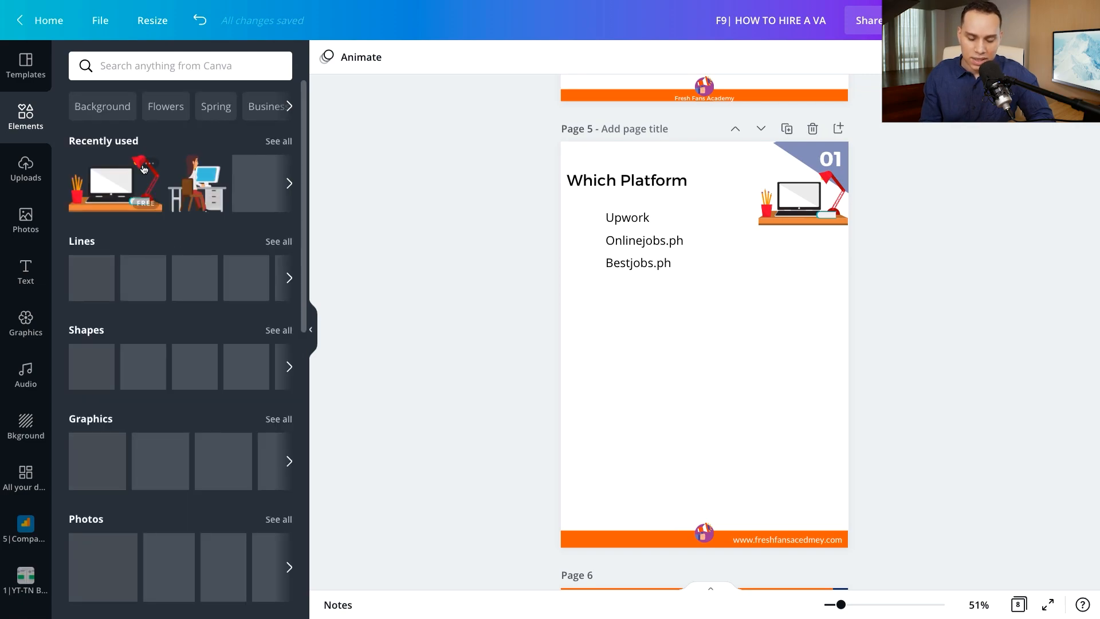
scroll(163, 291, down, 1)
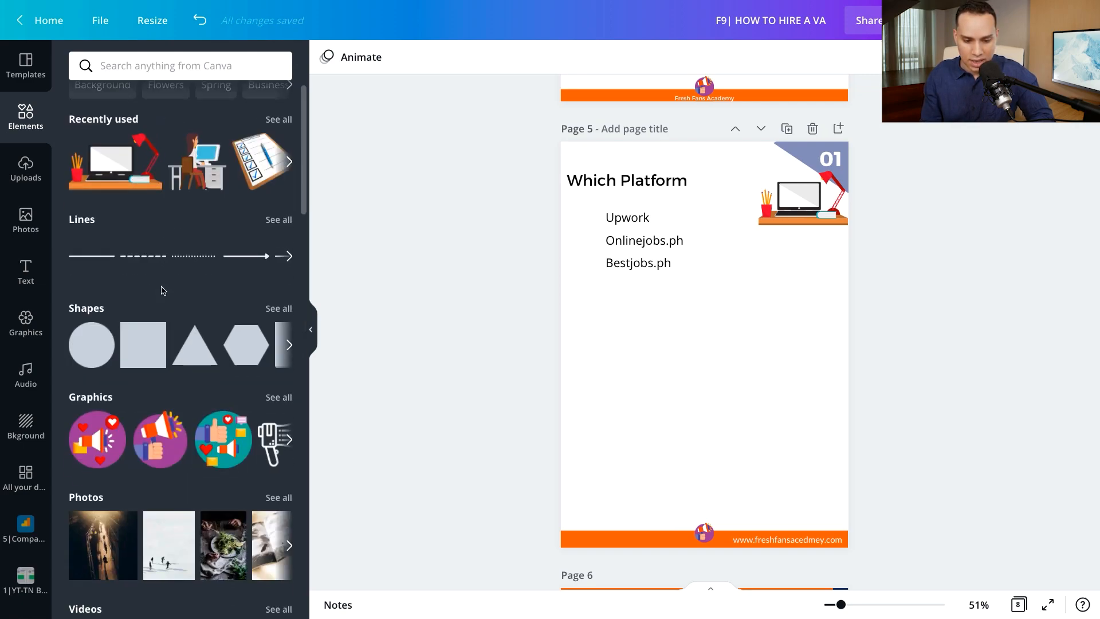
click(276, 310)
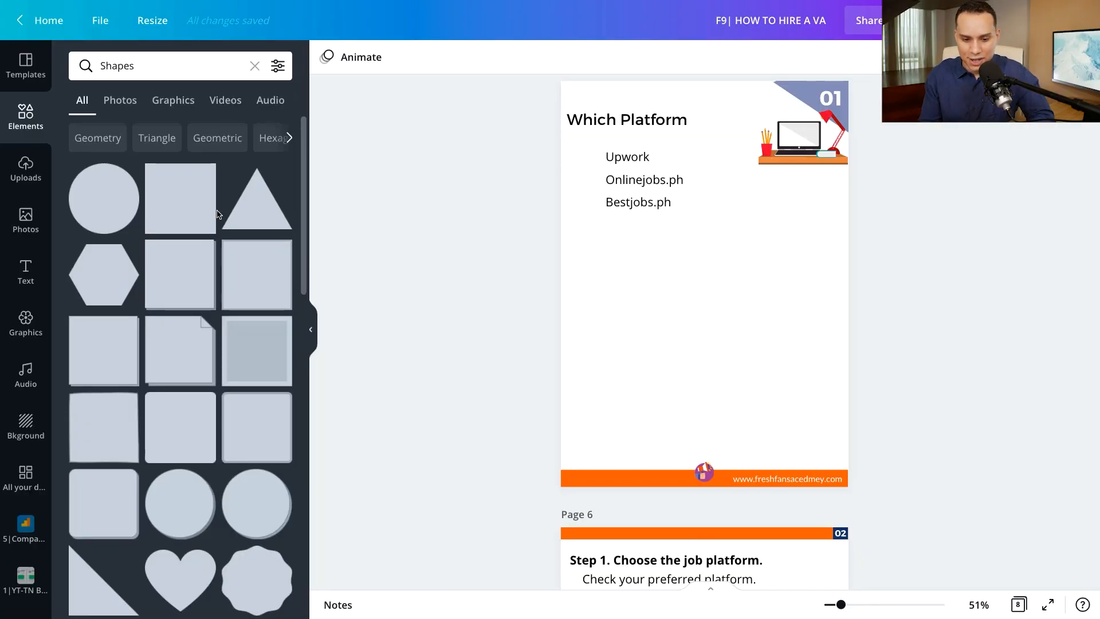
scroll(127, 256, down, 7)
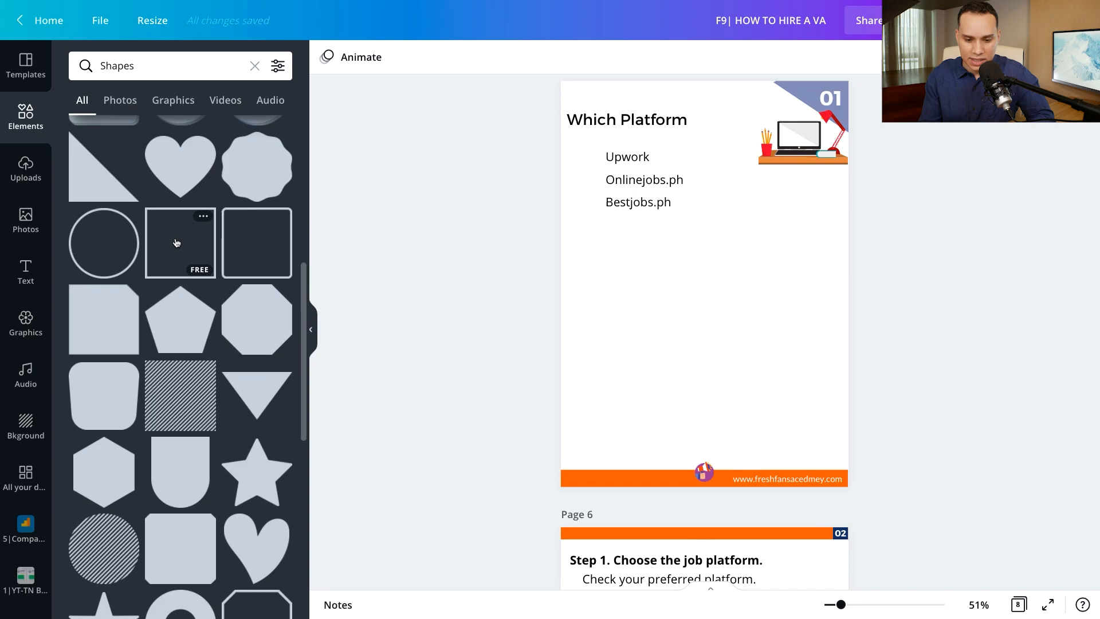
click(260, 240)
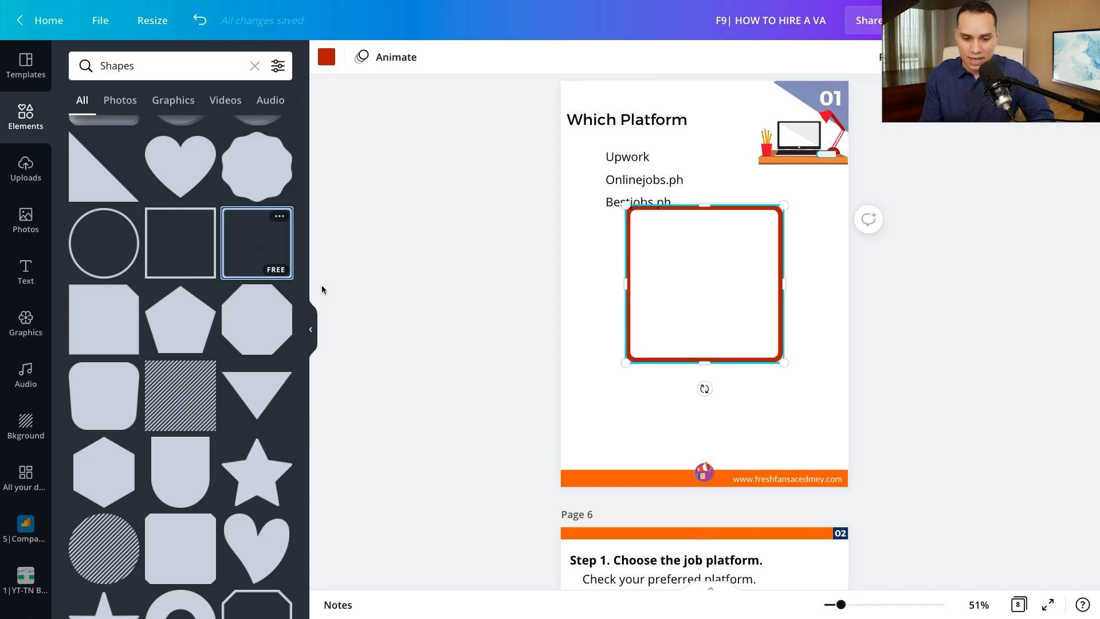
Recolor the rounded square outline on page 5 to the dark navy blue from the document colors
scroll(322, 284, up, 8)
scroll(119, 275, up, 7)
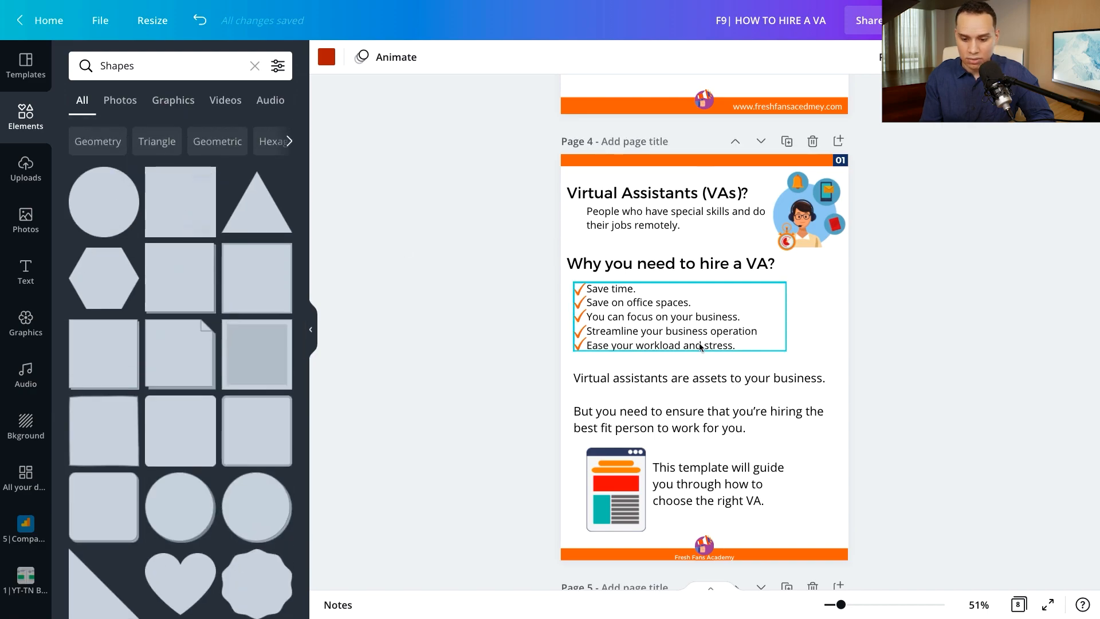
scroll(699, 343, down, 8)
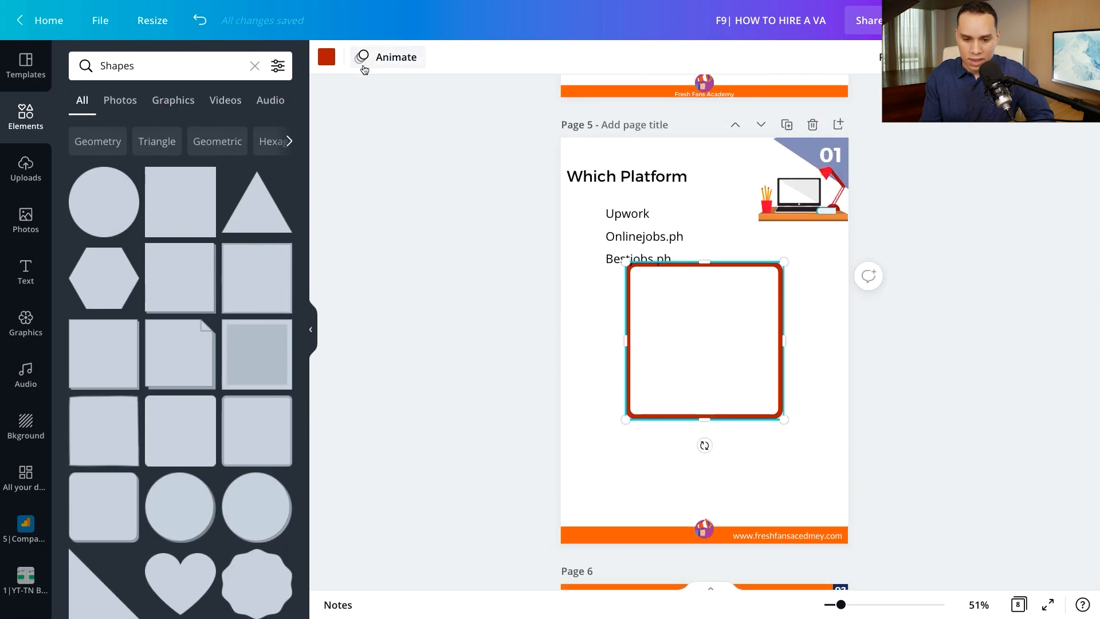
click(324, 61)
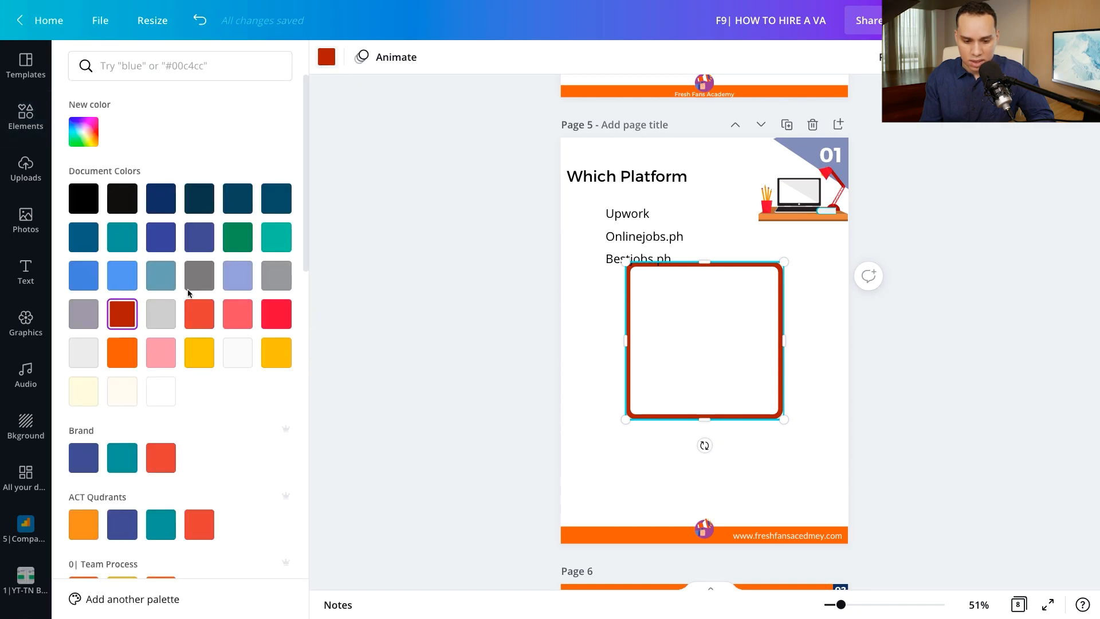
click(160, 198)
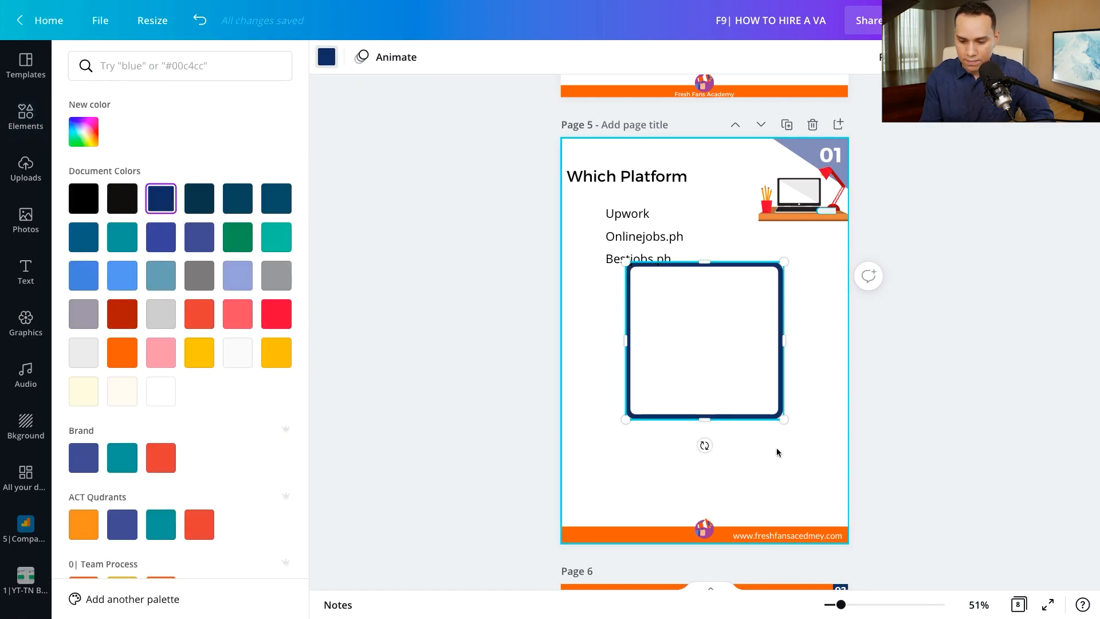
Shrink the rounded square outline on page 5 to checkbox size and place it beside the Upwork label
drag(782, 421, 588, 215)
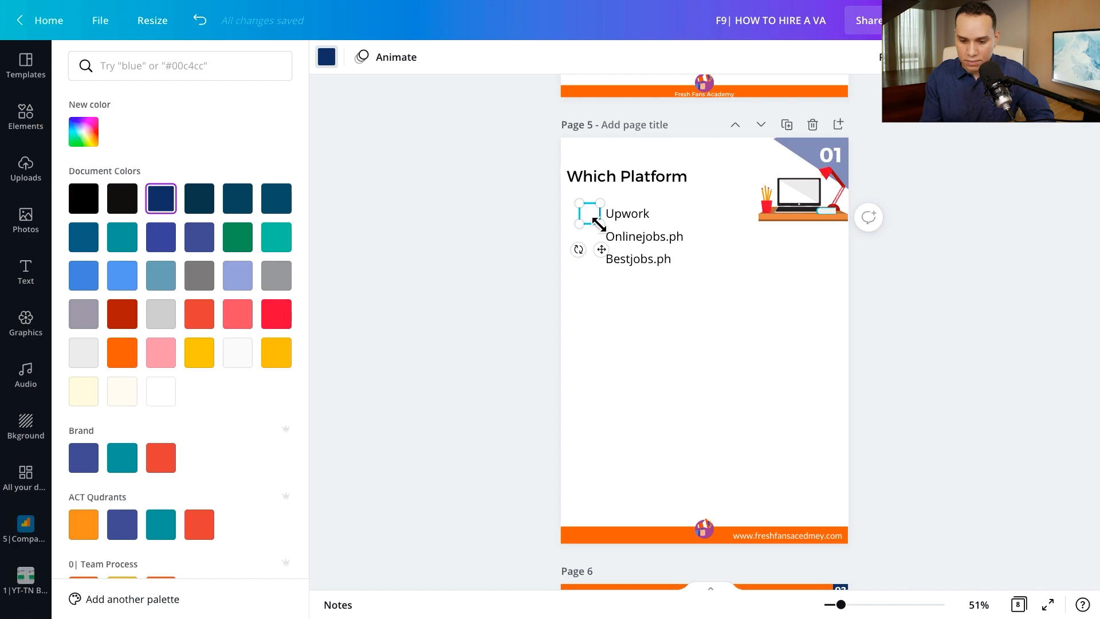
drag(598, 225, 594, 221)
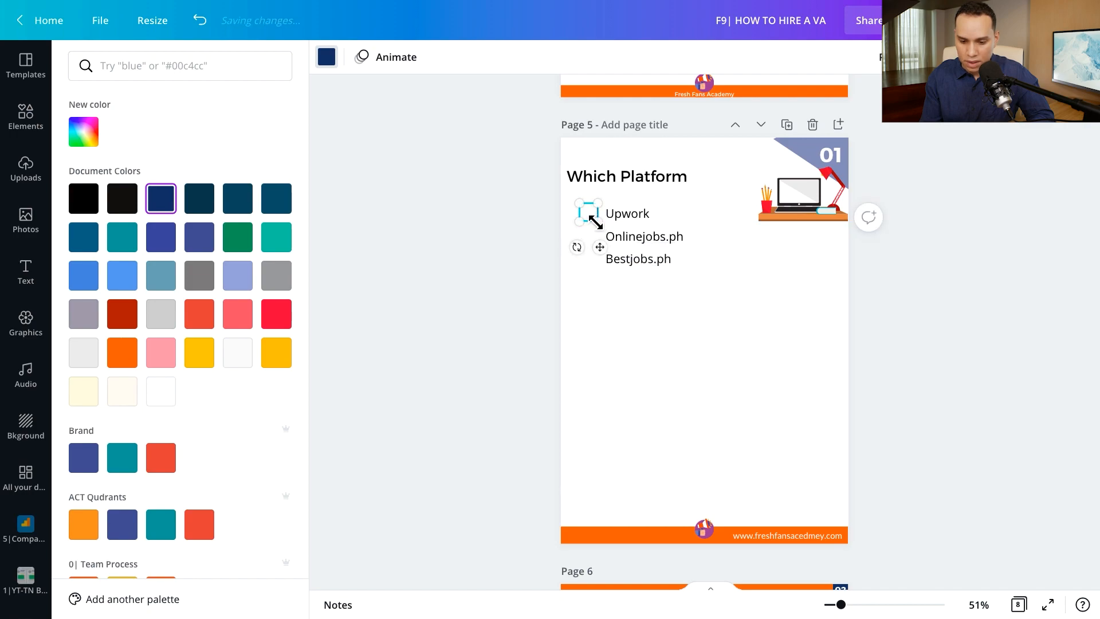
drag(590, 219, 591, 216)
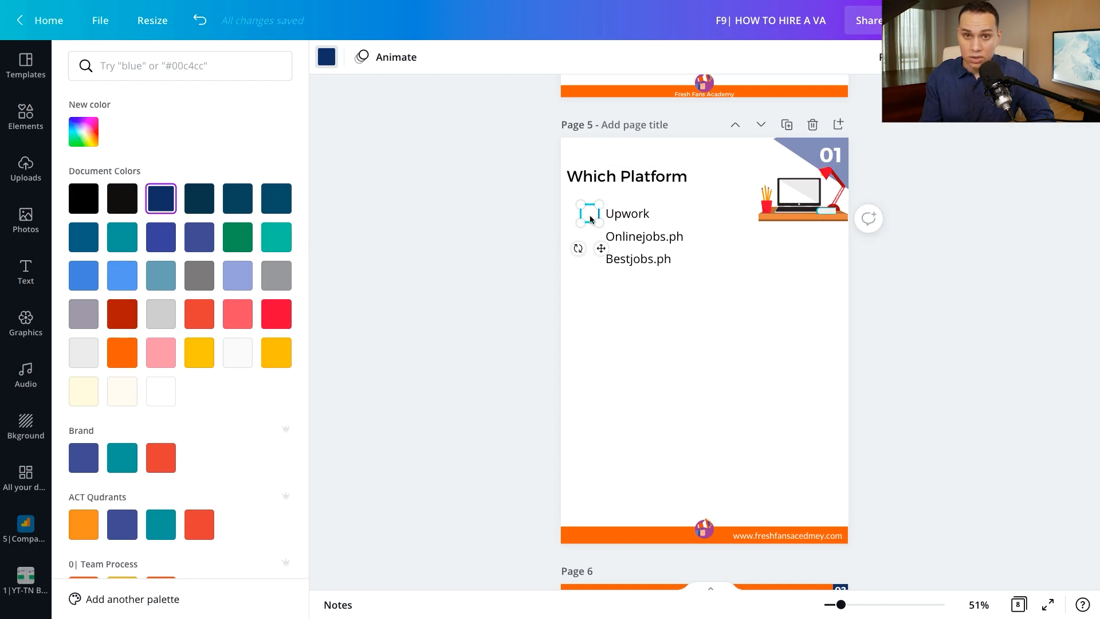
Duplicate the Upwork checkbox and align the copies beside the Onlinejobs.ph and Bestjobs.ph labels
key(ctrl+d)
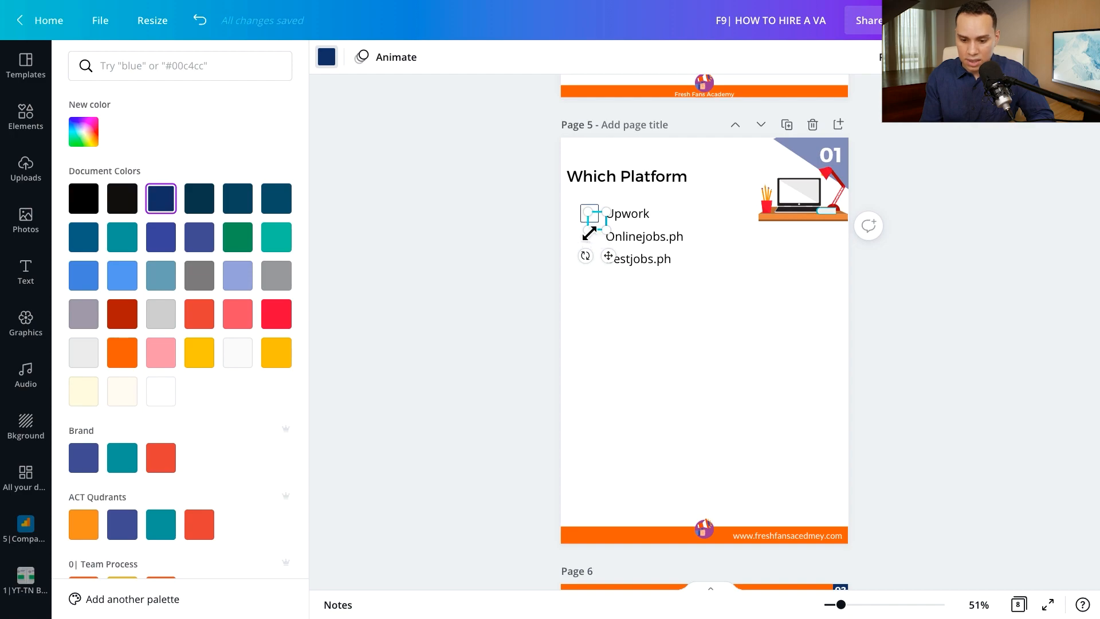
drag(596, 224, 591, 234)
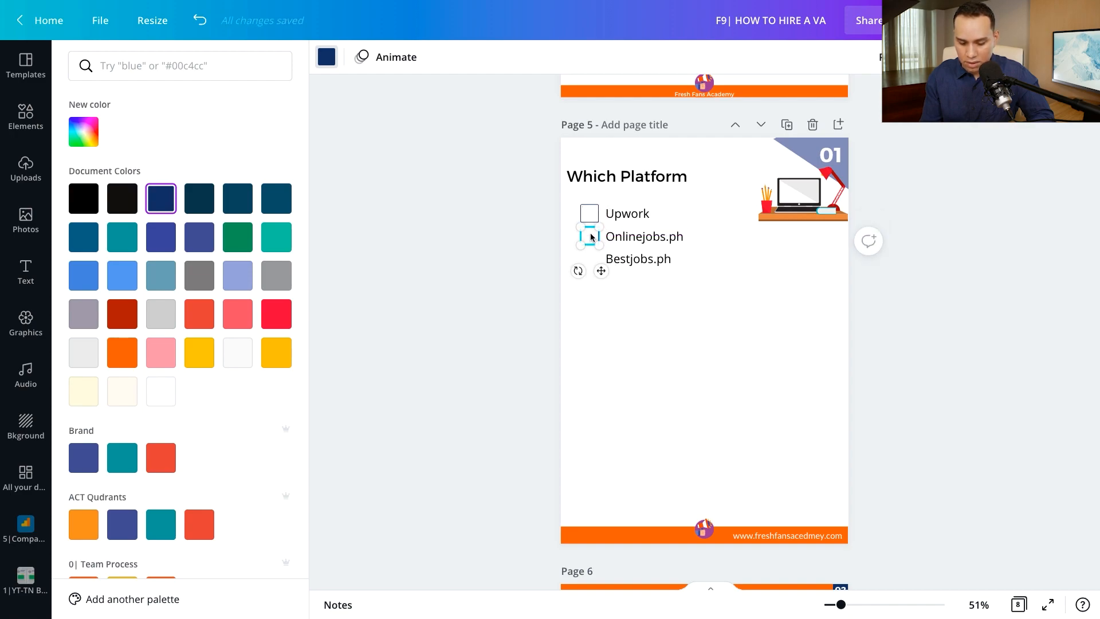
drag(598, 246, 591, 260)
click(952, 306)
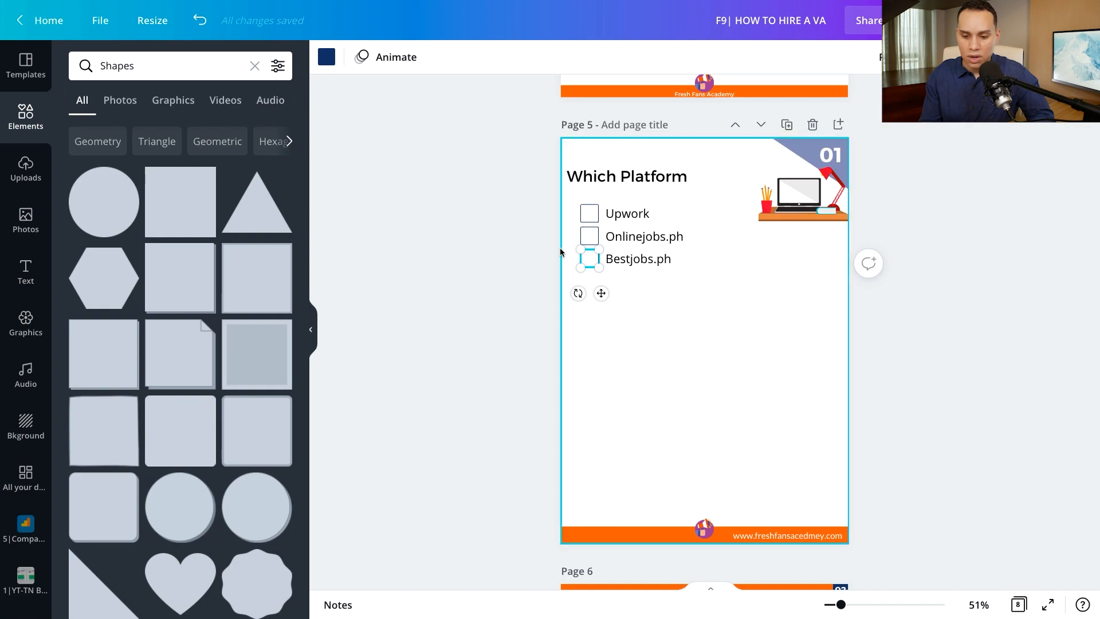
click(524, 250)
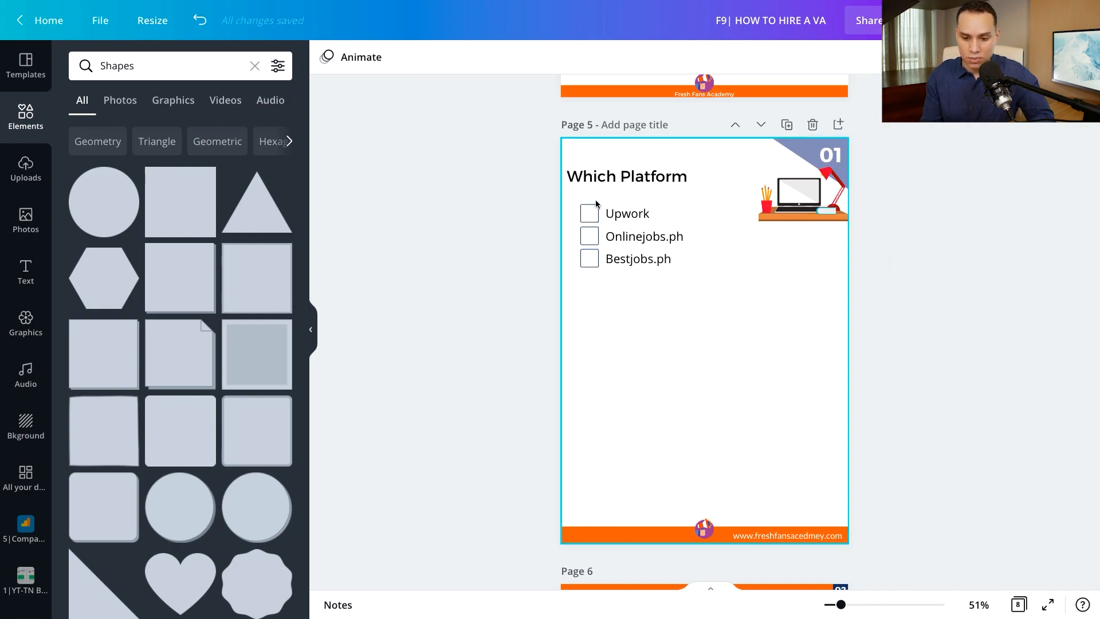
Copy the empty cells of the "Type of employment" and "Work hours per week" rows from page 6 and paste them on page 5
scroll(604, 269, down, 10)
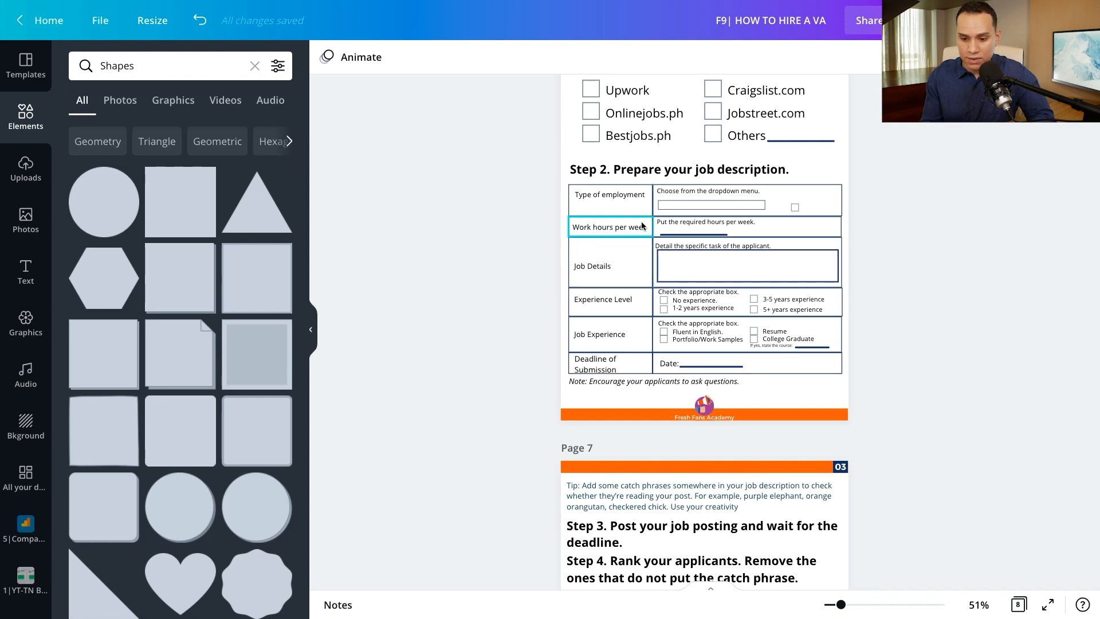
click(645, 207)
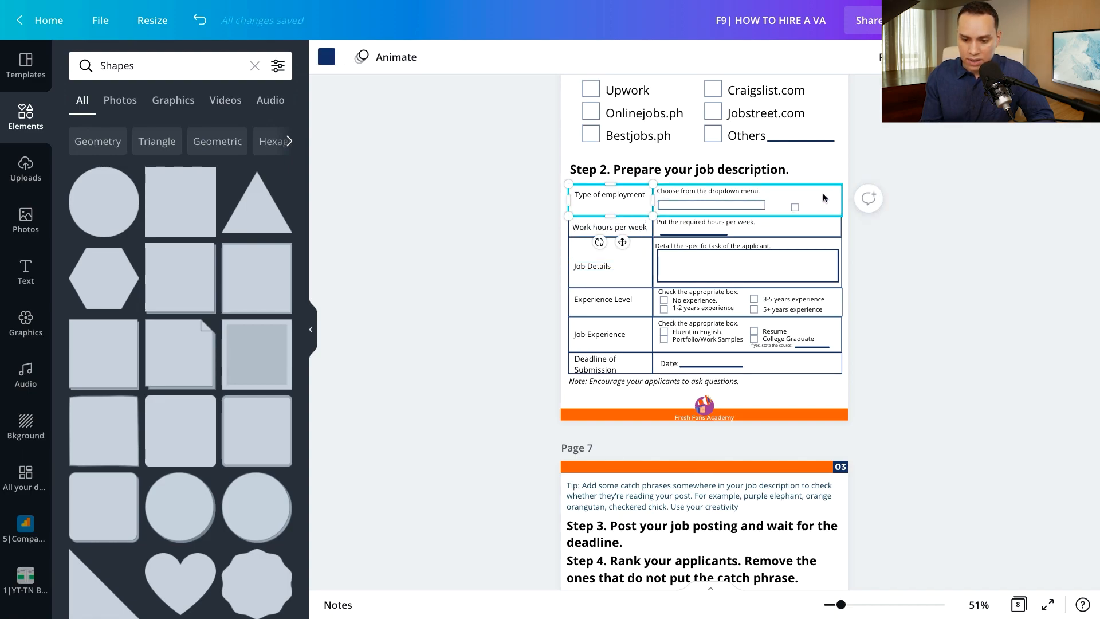
shift+click(823, 195)
shift+click(644, 230)
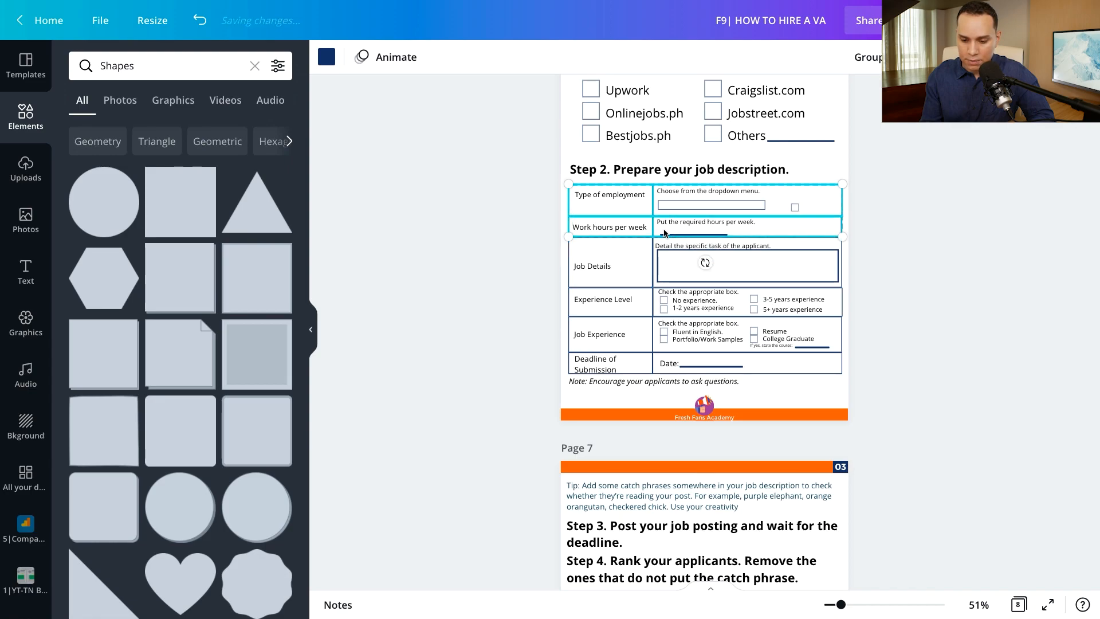
key(ctrl+c)
scroll(816, 228, up, 8)
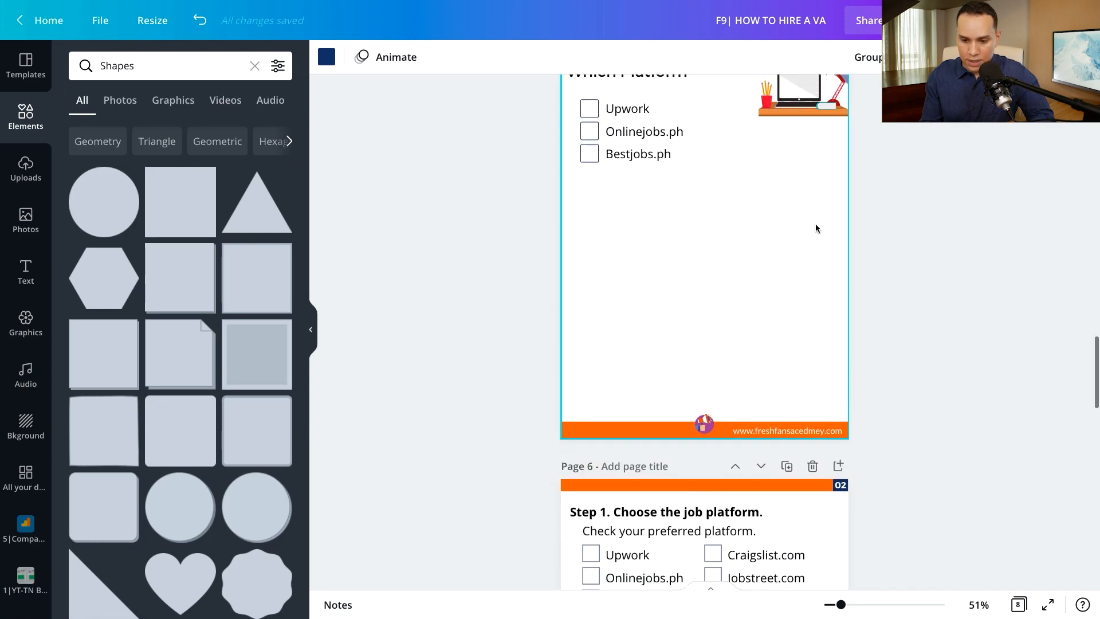
key(ctrl+v)
click(926, 253)
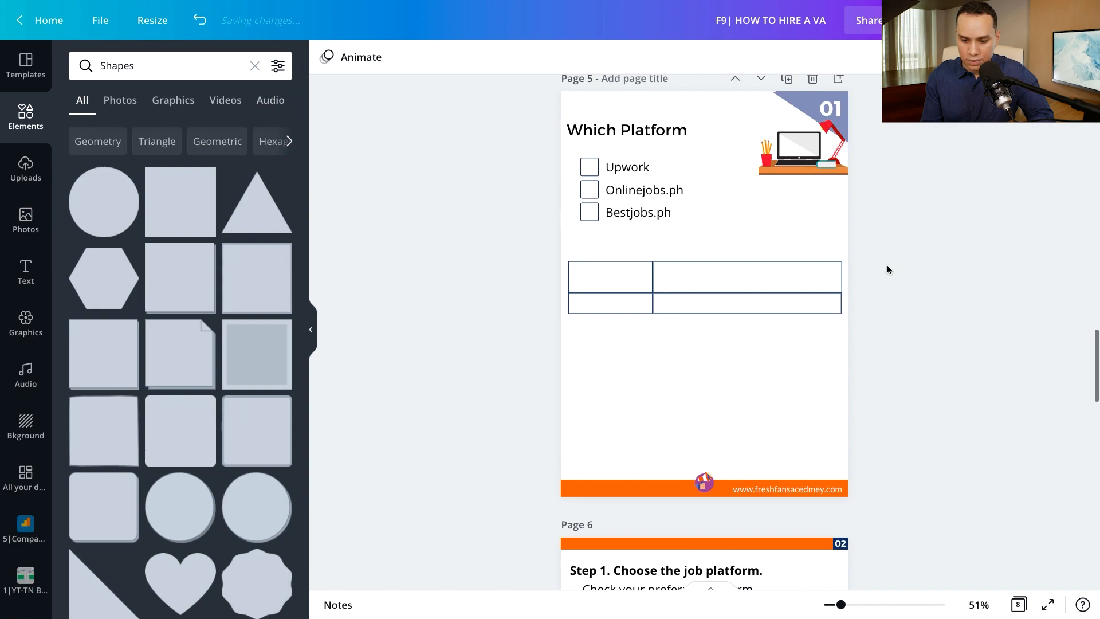
drag(628, 278, 626, 267)
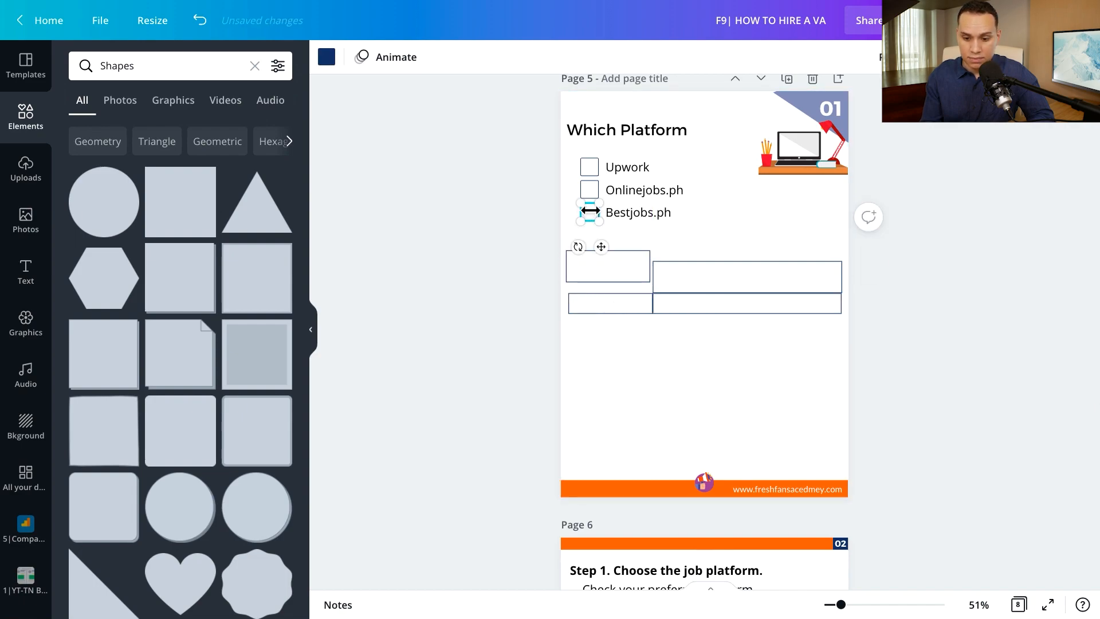
drag(612, 265, 614, 274)
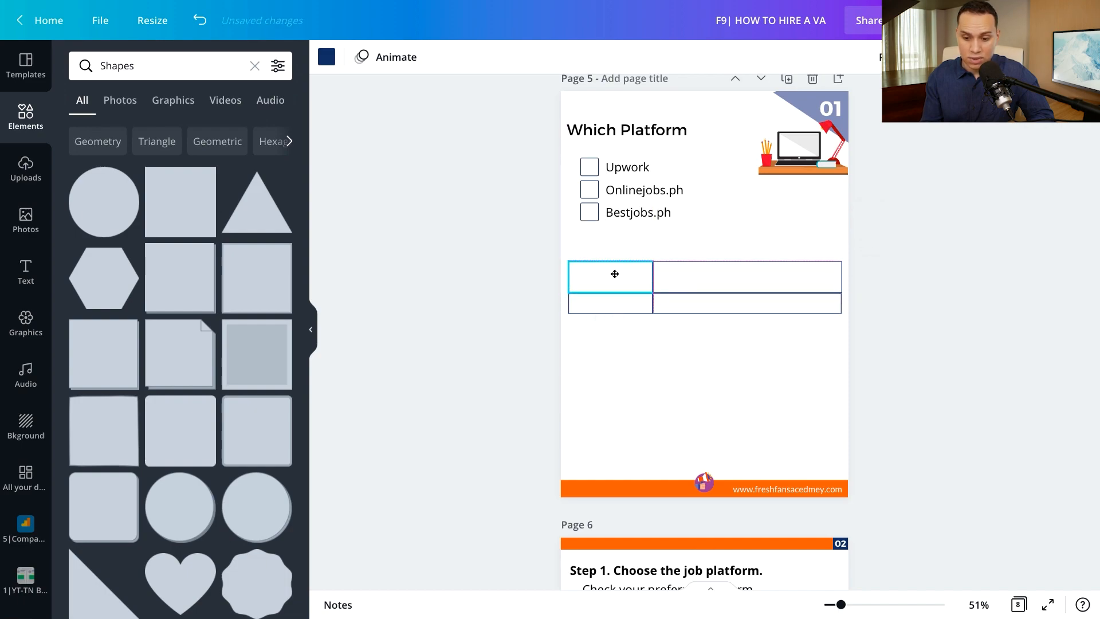
click(523, 290)
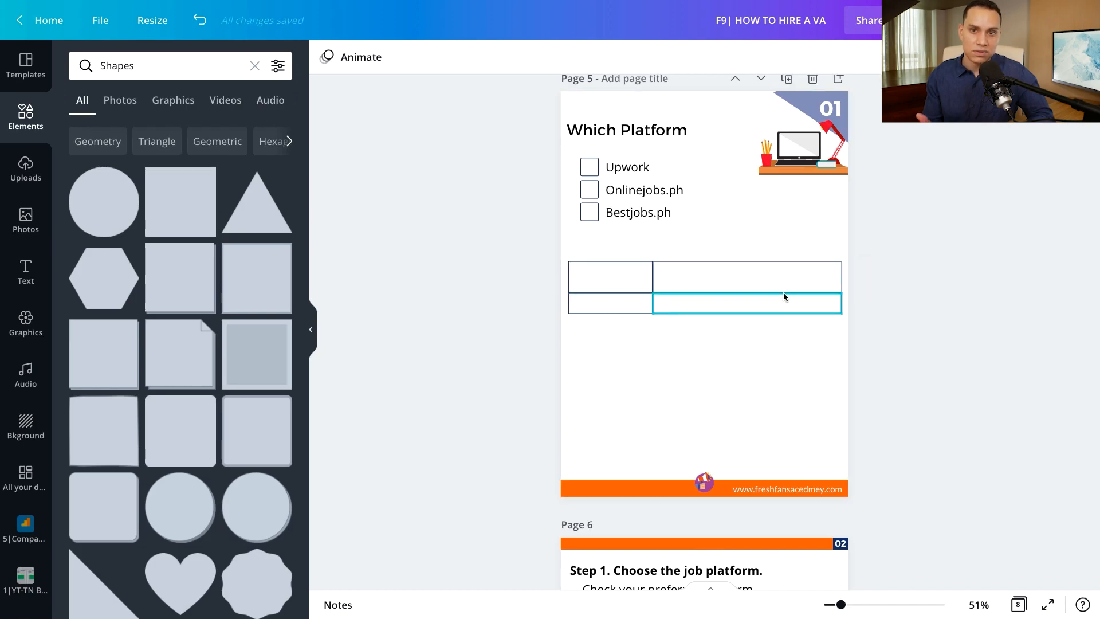
scroll(783, 293, down, 9)
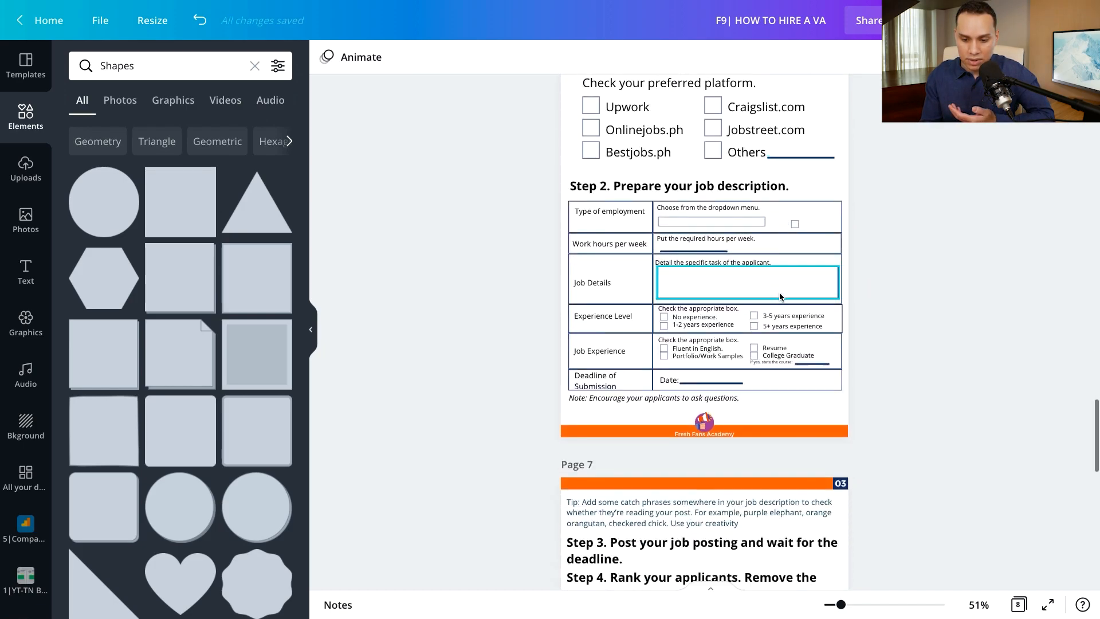
scroll(727, 300, up, 1)
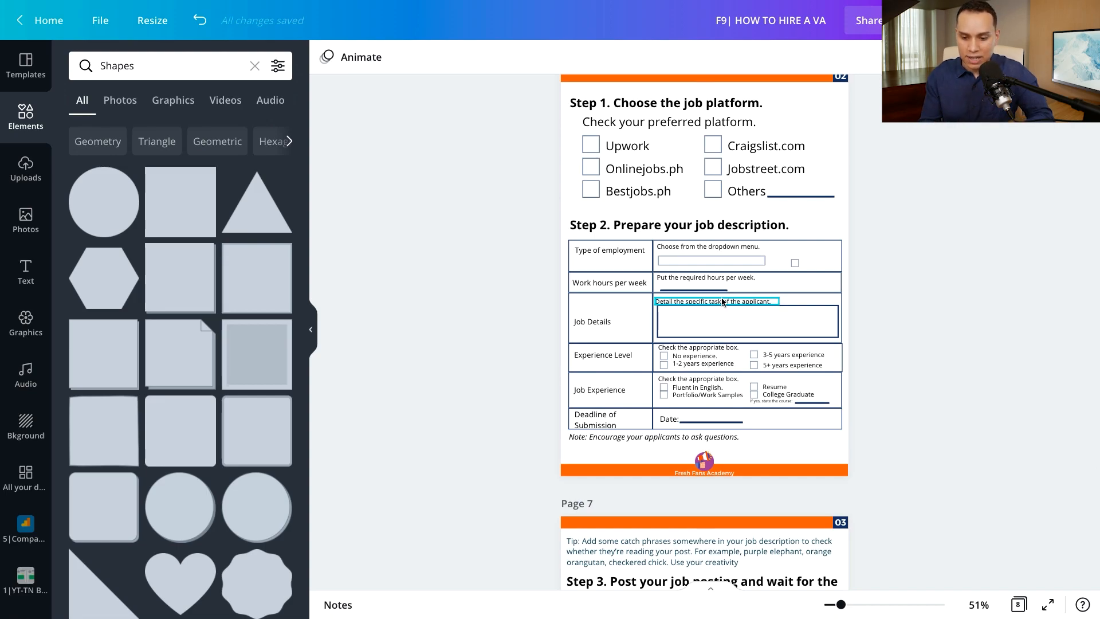
click(725, 303)
scroll(725, 304, up, 9)
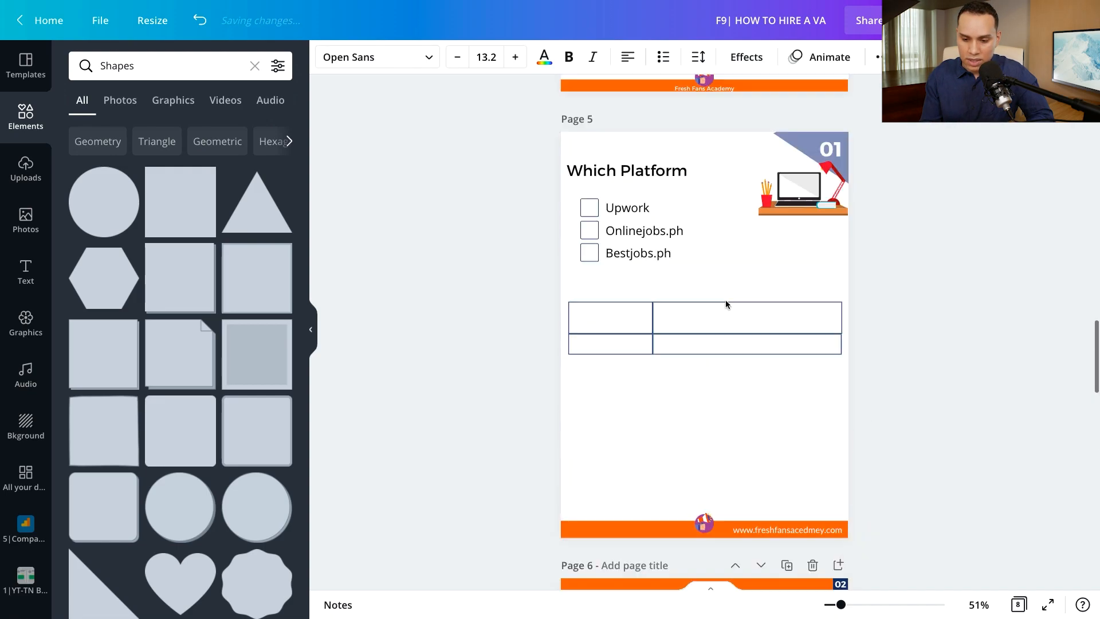
scroll(725, 300, up, 2)
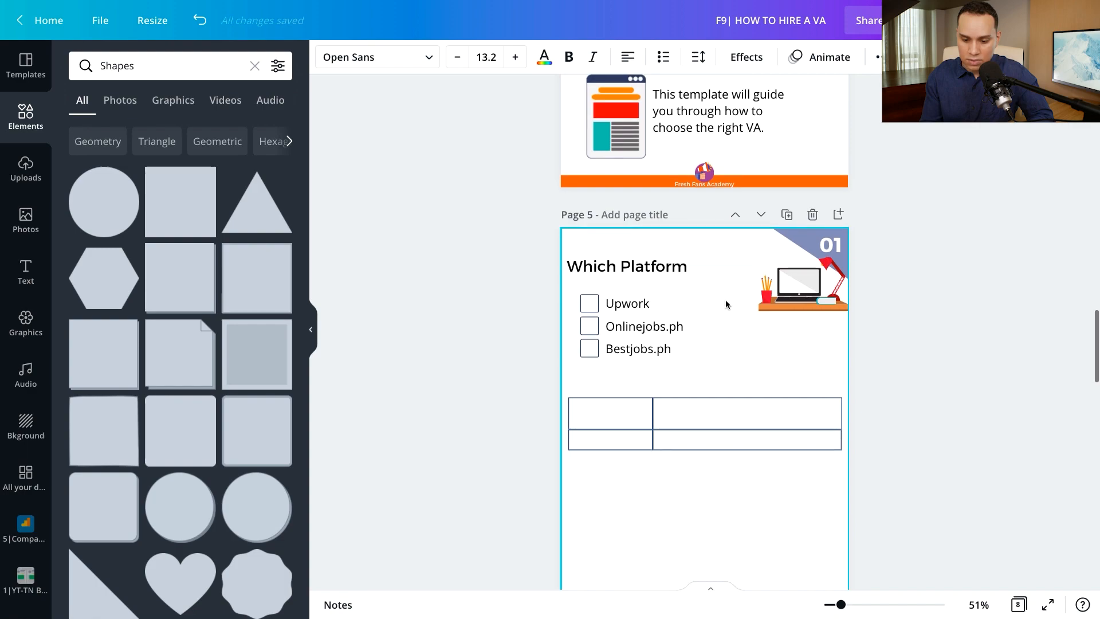
Keep only the taller wide cell of the pasted table on page 5 and extend it to about 19.1 wide, aligned with the checkboxes
click(618, 416)
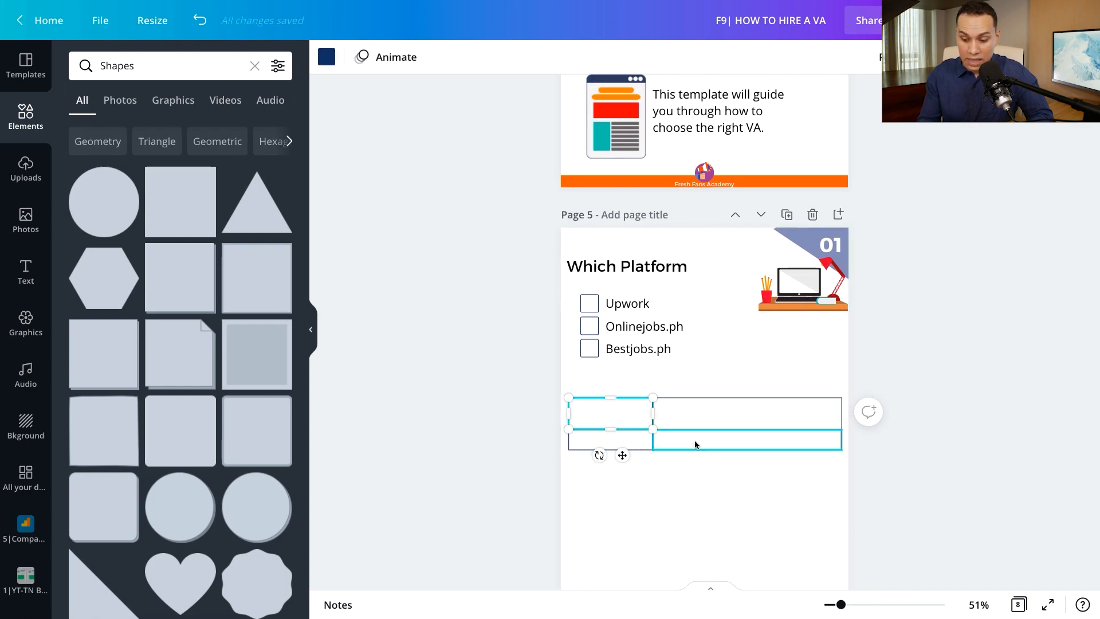
key(Delete)
click(706, 401)
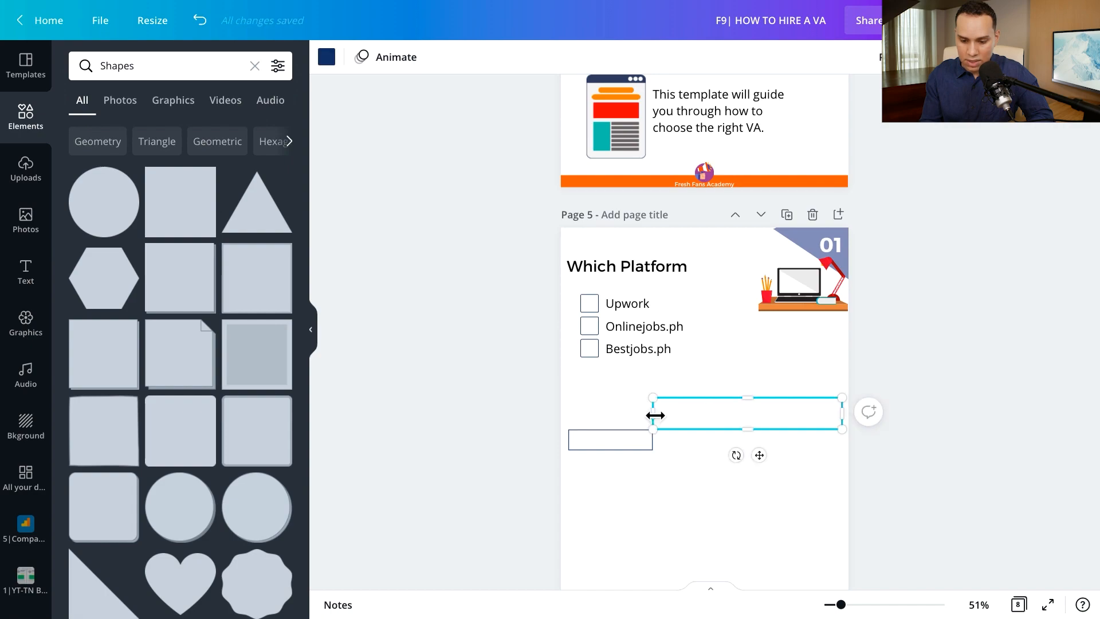
drag(655, 415, 584, 418)
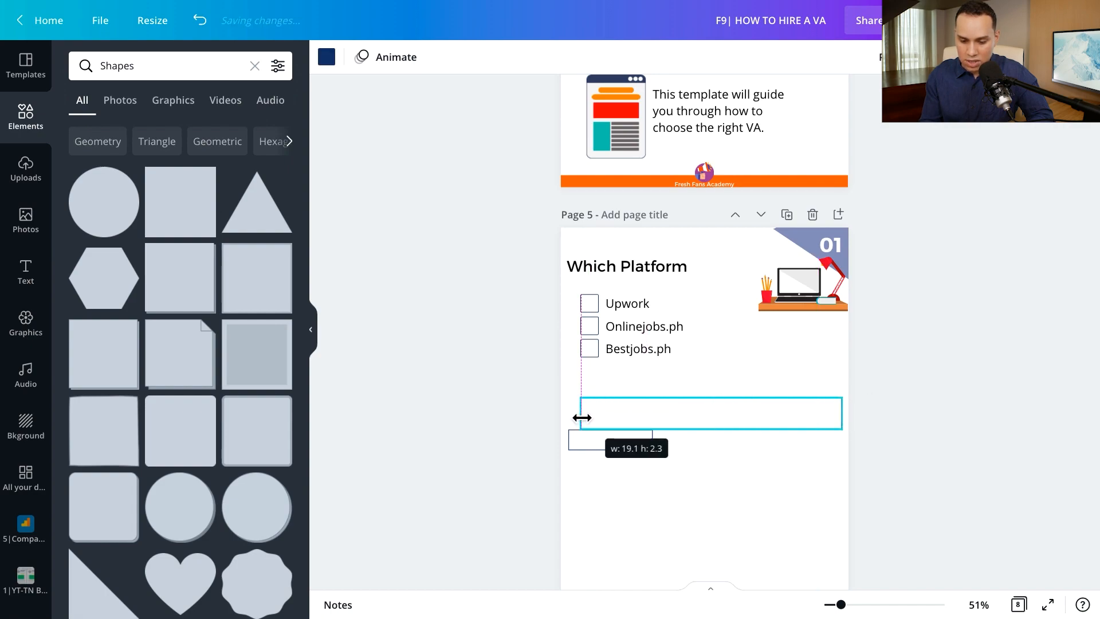
drag(582, 418, 582, 417)
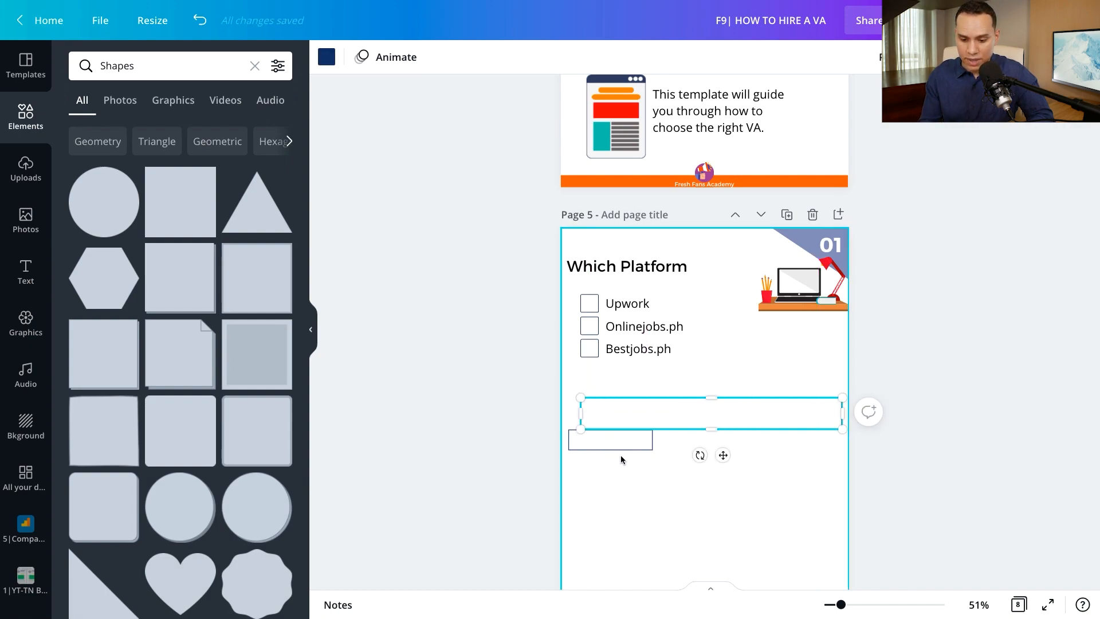
click(624, 448)
key(Delete)
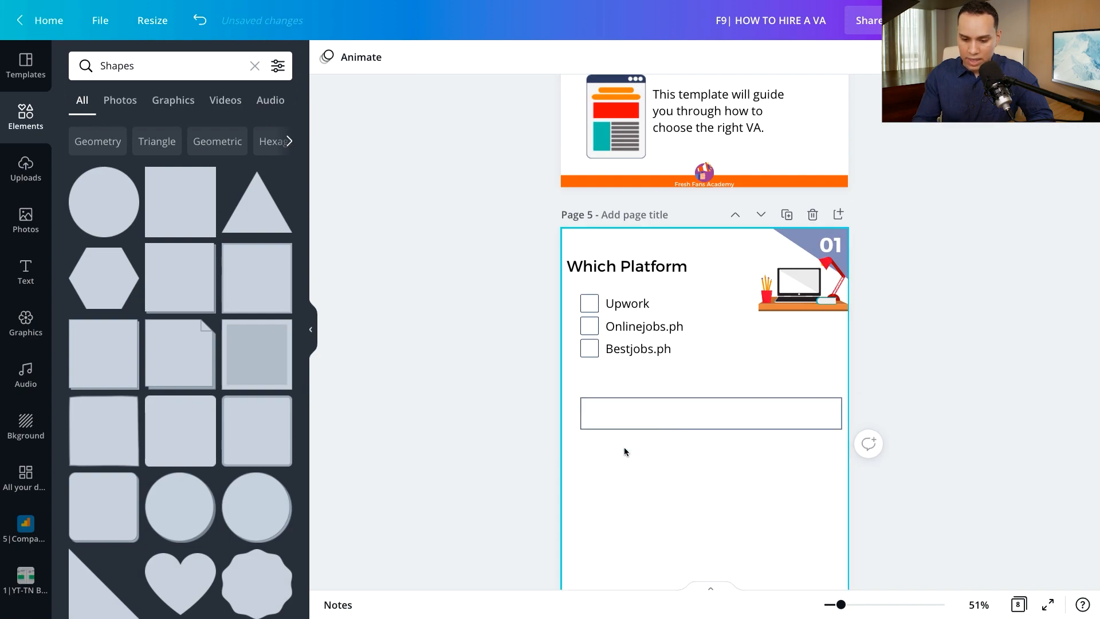
Duplicate the Bestjobs.ph label directly above the wide box and replace its text with "Enter Other Option Below"
drag(651, 354, 840, 384)
double_click(727, 391)
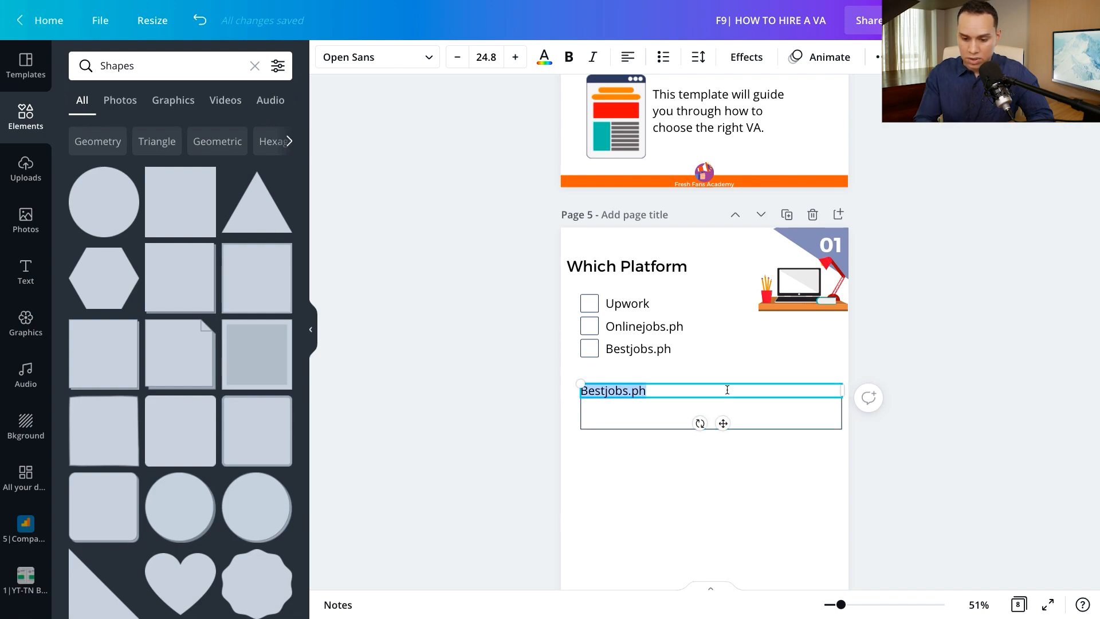
text(Enter Other Option Below)
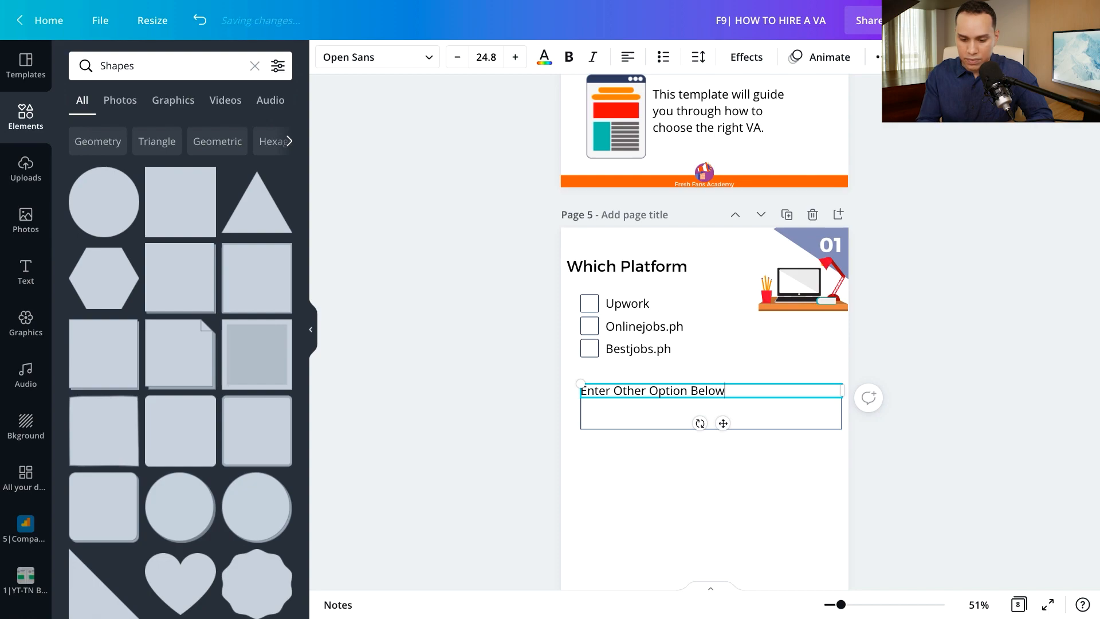
click(513, 400)
Copy the green "CLICK HERE TO WATCH" button from page 8 and place it below the answer box on page 5
scroll(514, 400, down, 3)
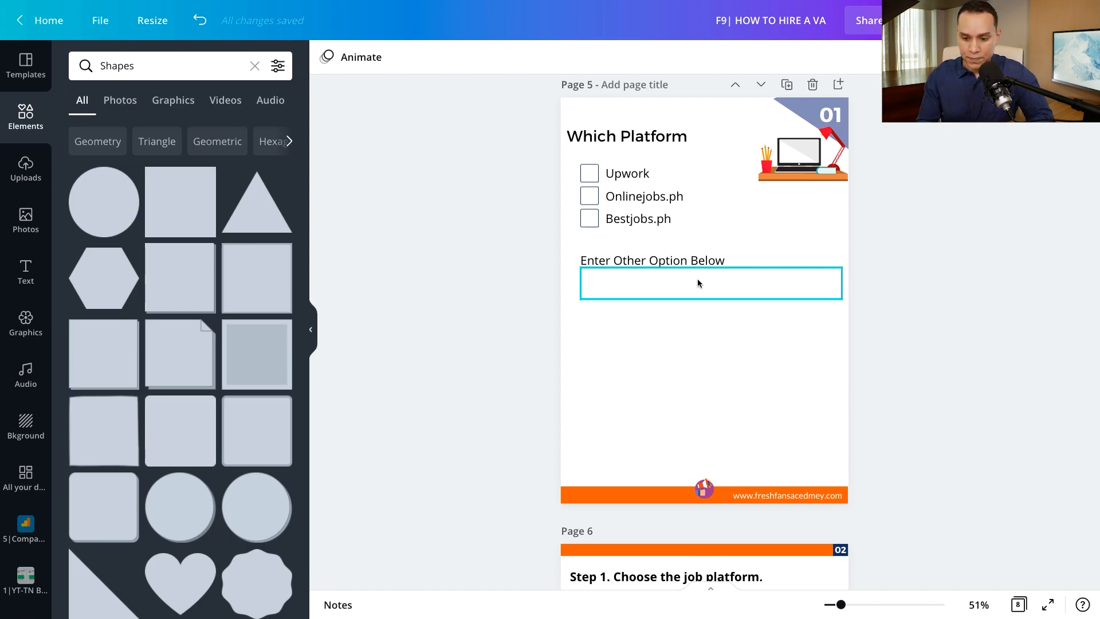
scroll(697, 283, down, 20)
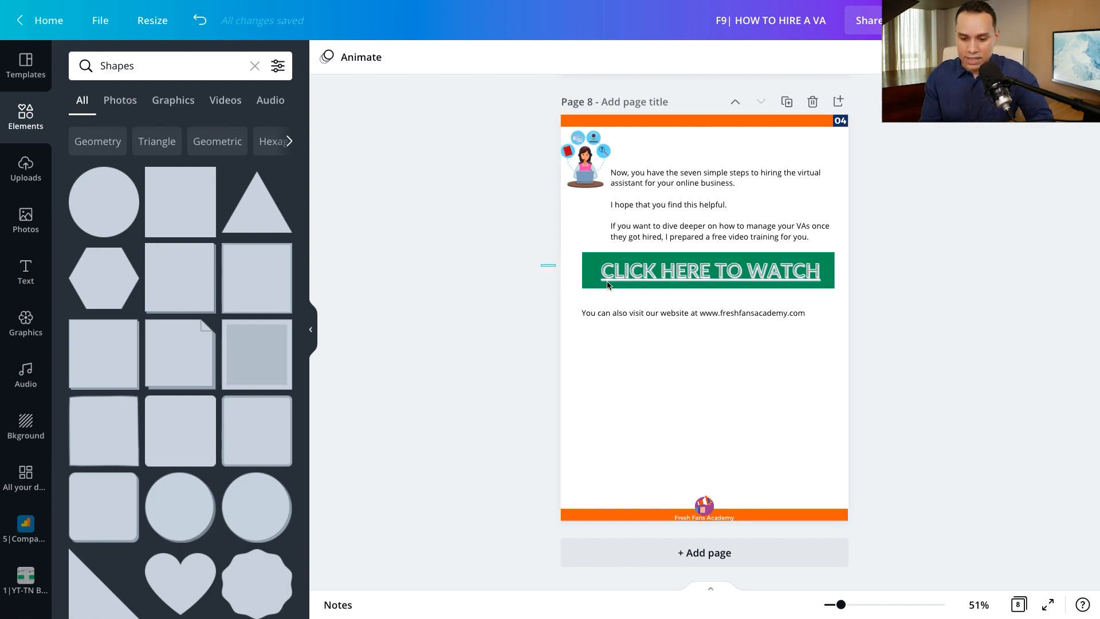
click(713, 285)
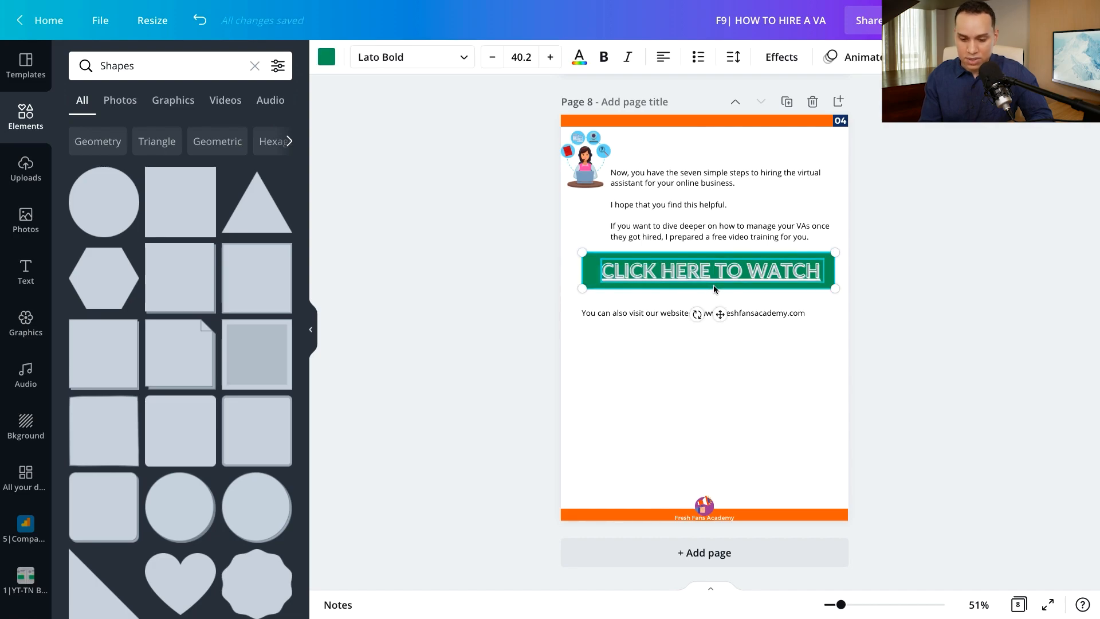
scroll(714, 290, up, 20)
scroll(713, 290, down, 1)
key(ctrl+v)
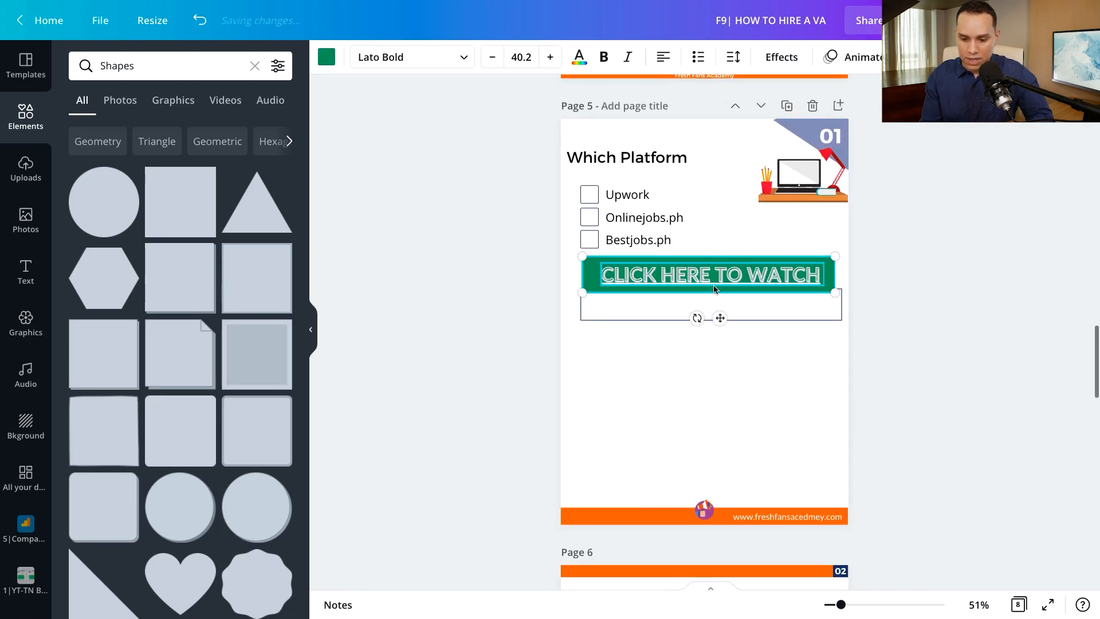
drag(778, 263, 781, 338)
click(891, 348)
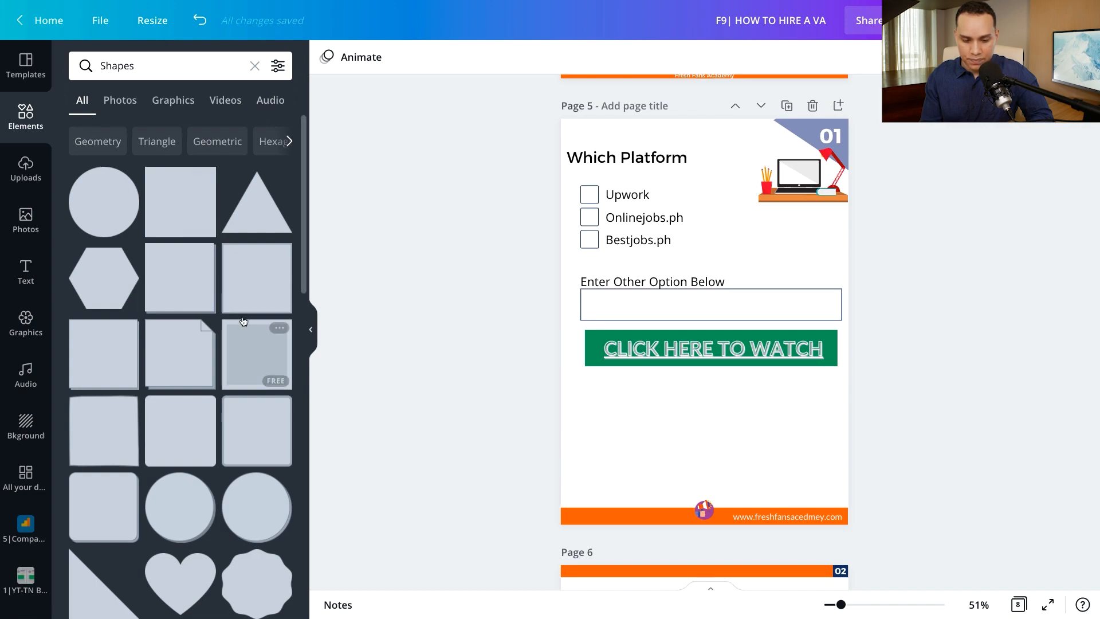
Add the square shape with a drop shadow below the green button on page 5 and reduce its height to form a rectangle
click(187, 282)
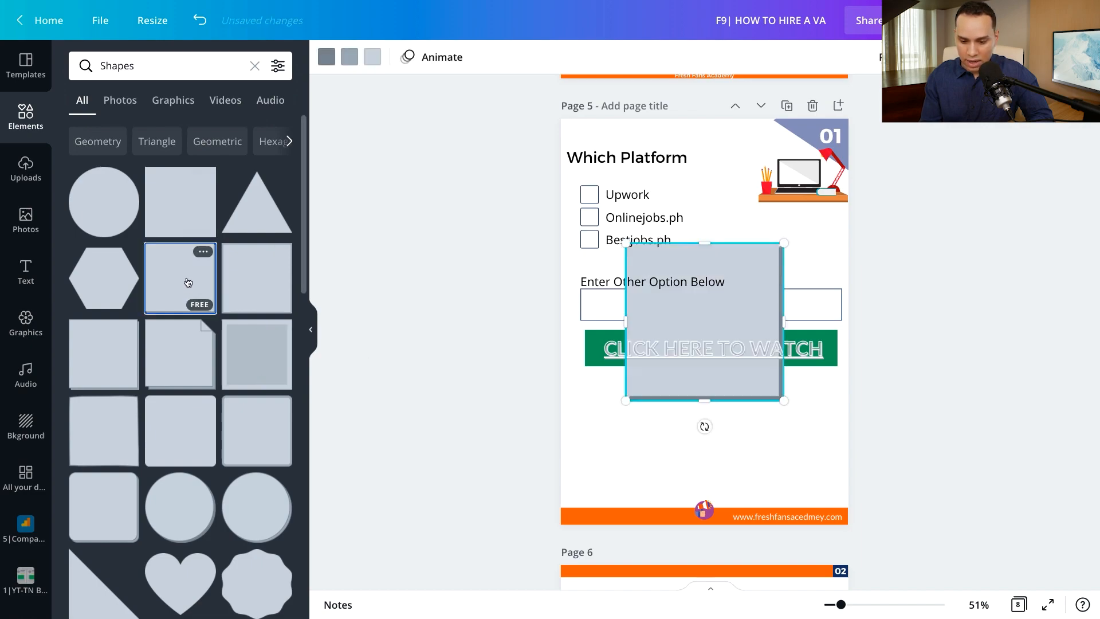
drag(705, 299, 666, 388)
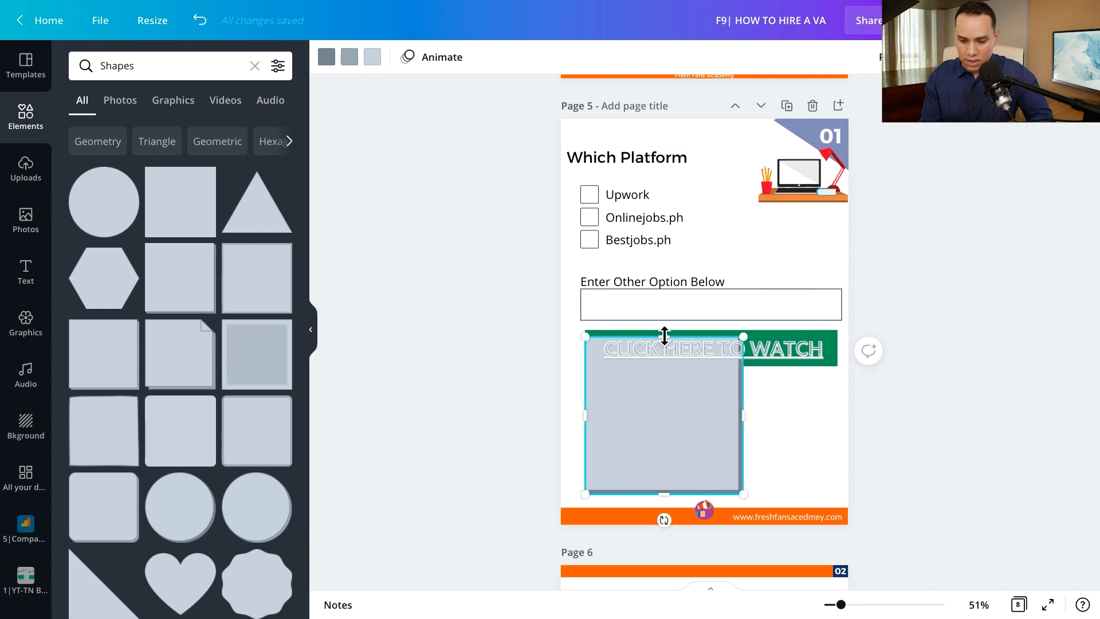
drag(664, 336, 661, 401)
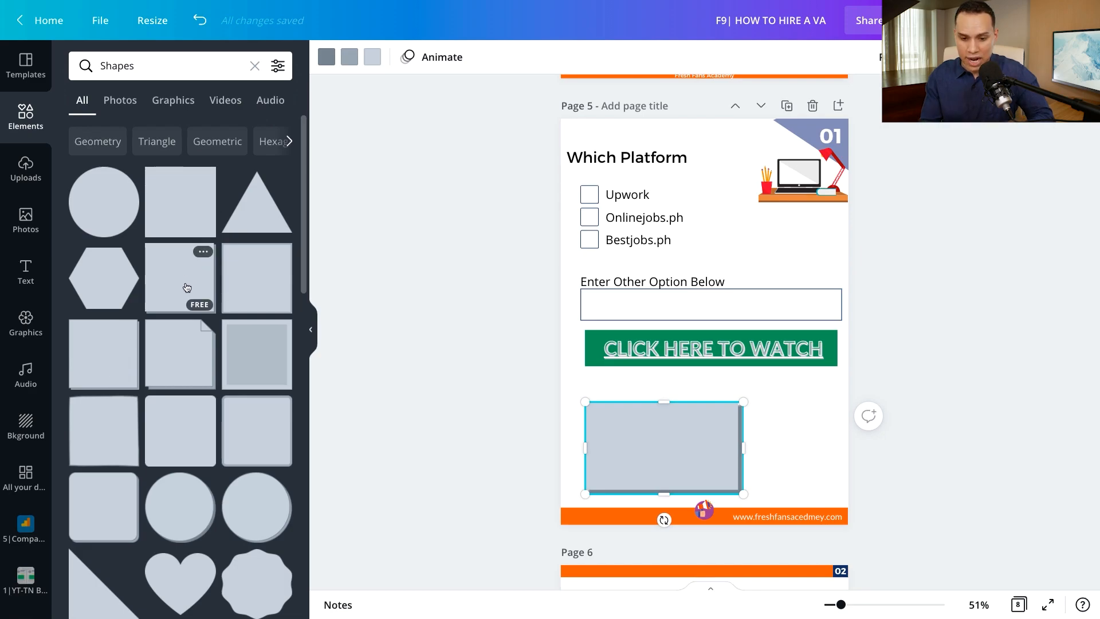
Set all three colors of the shadowed rectangle on page 5 to the dark green of the button above
click(327, 57)
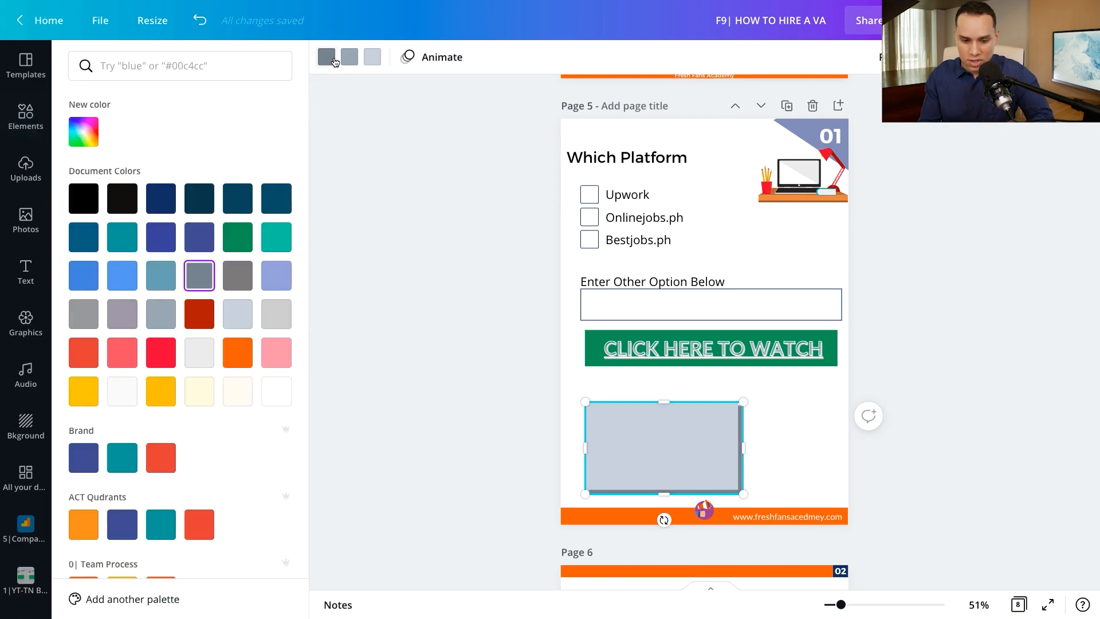
click(241, 238)
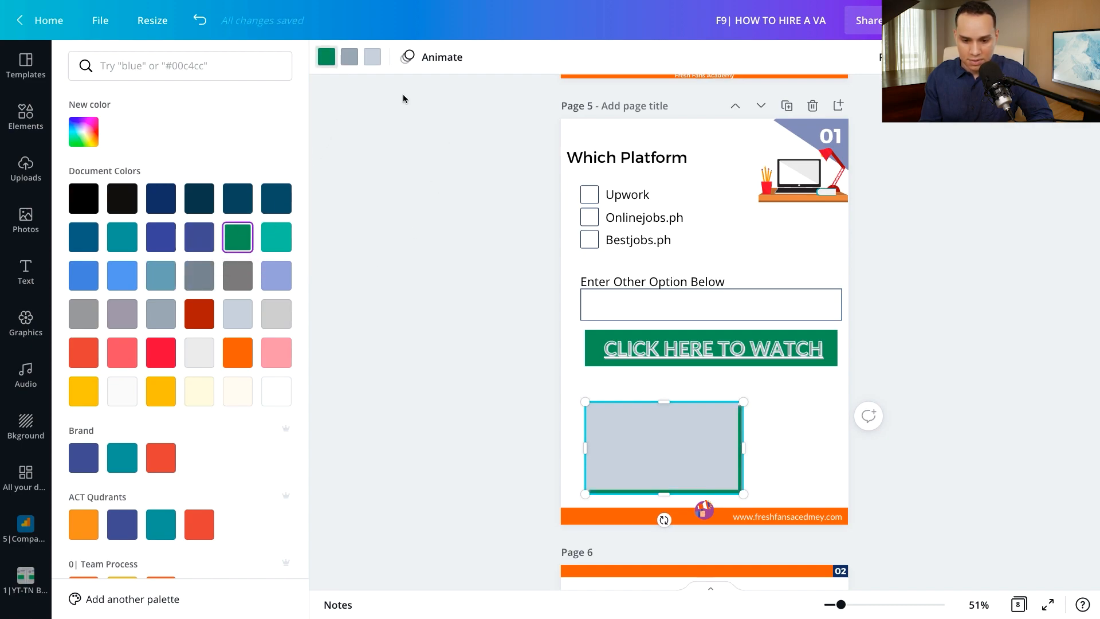
click(351, 59)
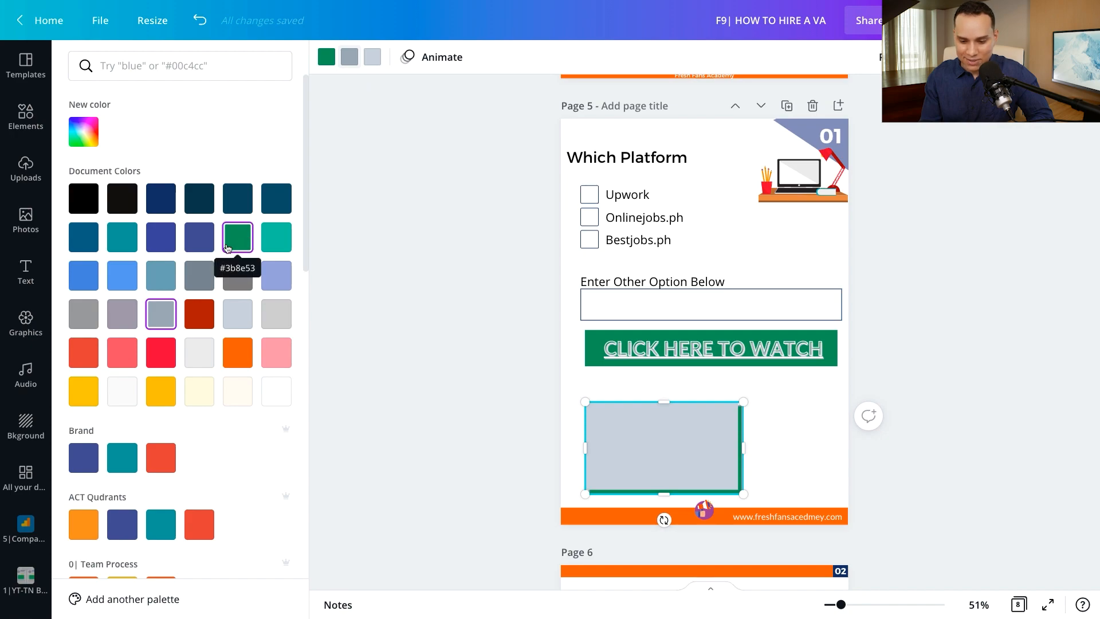
click(227, 247)
click(373, 58)
click(237, 236)
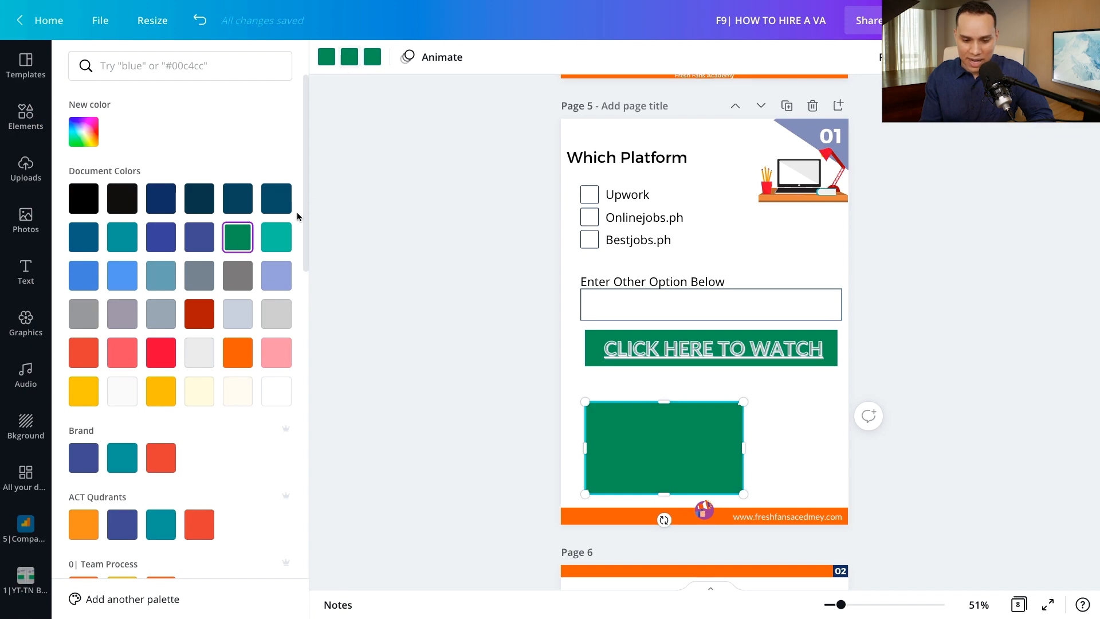
Change the green rectangle's second color to teal and its shadow color to blue
click(275, 237)
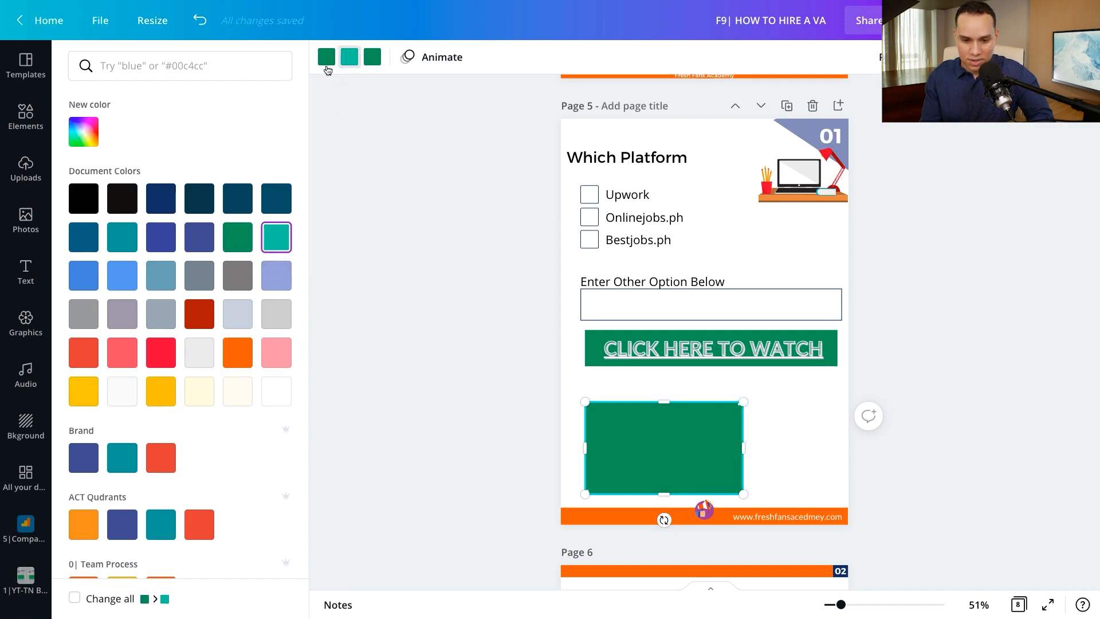
click(327, 67)
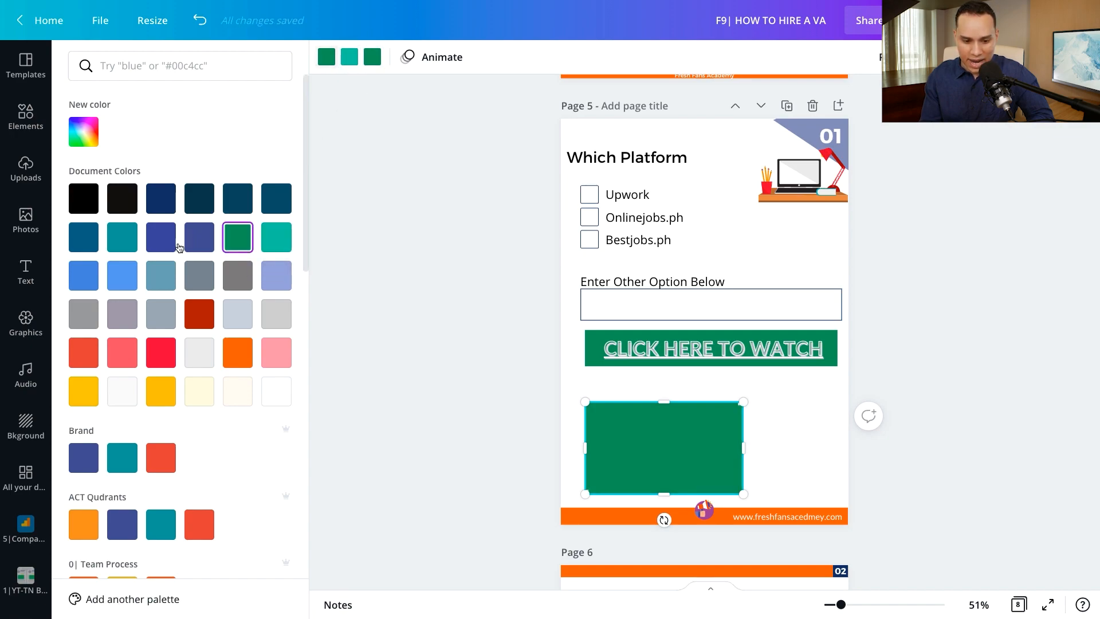
click(91, 280)
click(921, 465)
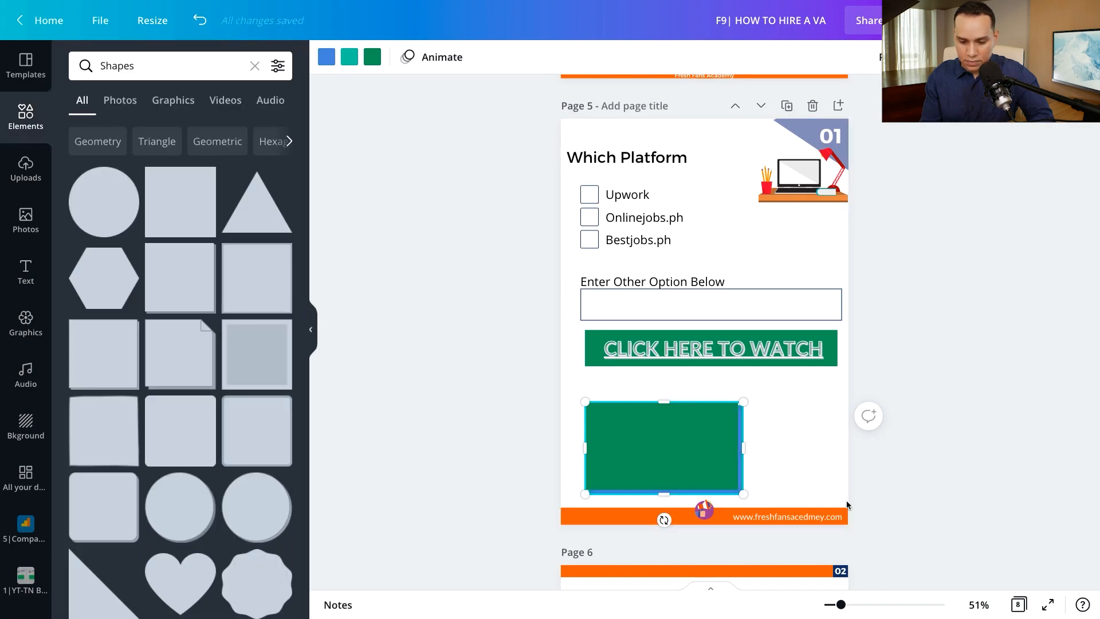
click(552, 445)
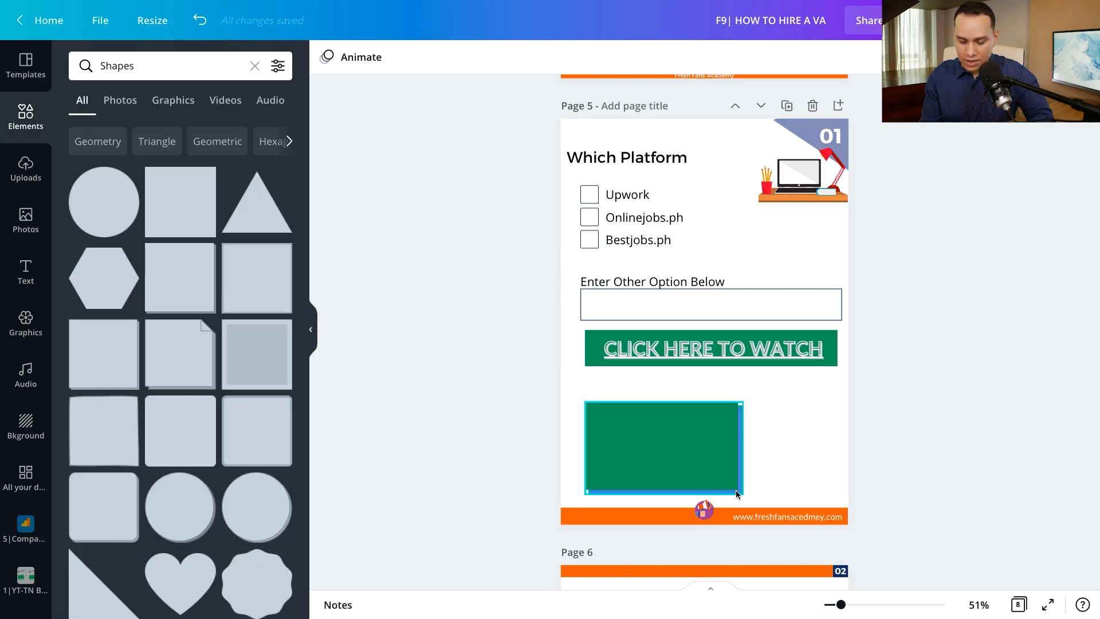
Reduce the green rectangle's height to about 3.1 and widen it to match the "CLICK HERE TO WATCH" button above
click(716, 478)
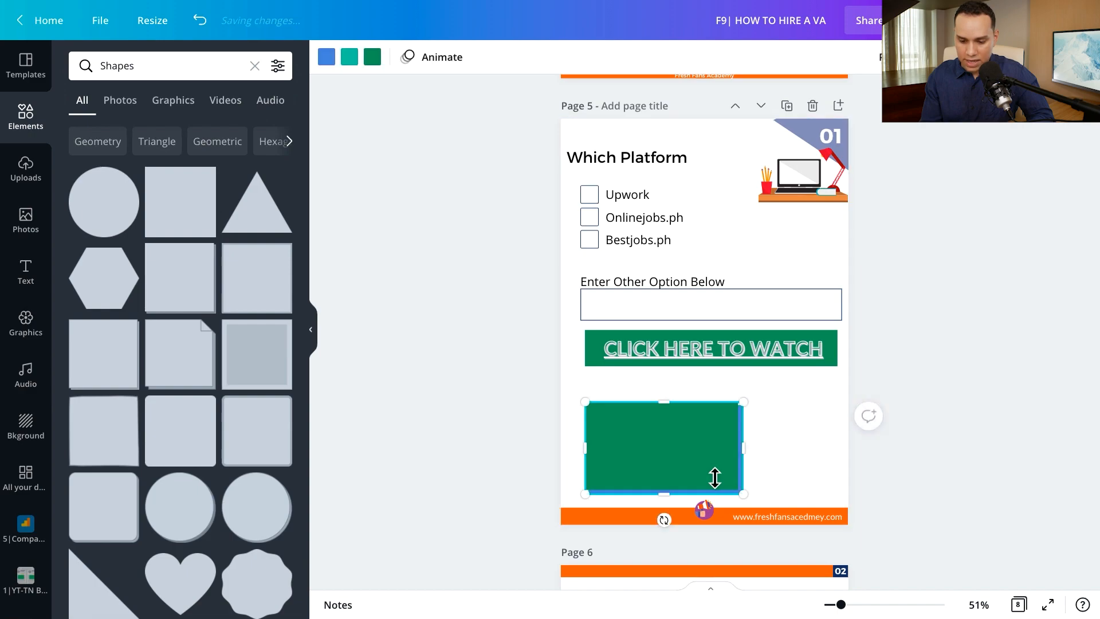
drag(663, 492, 664, 444)
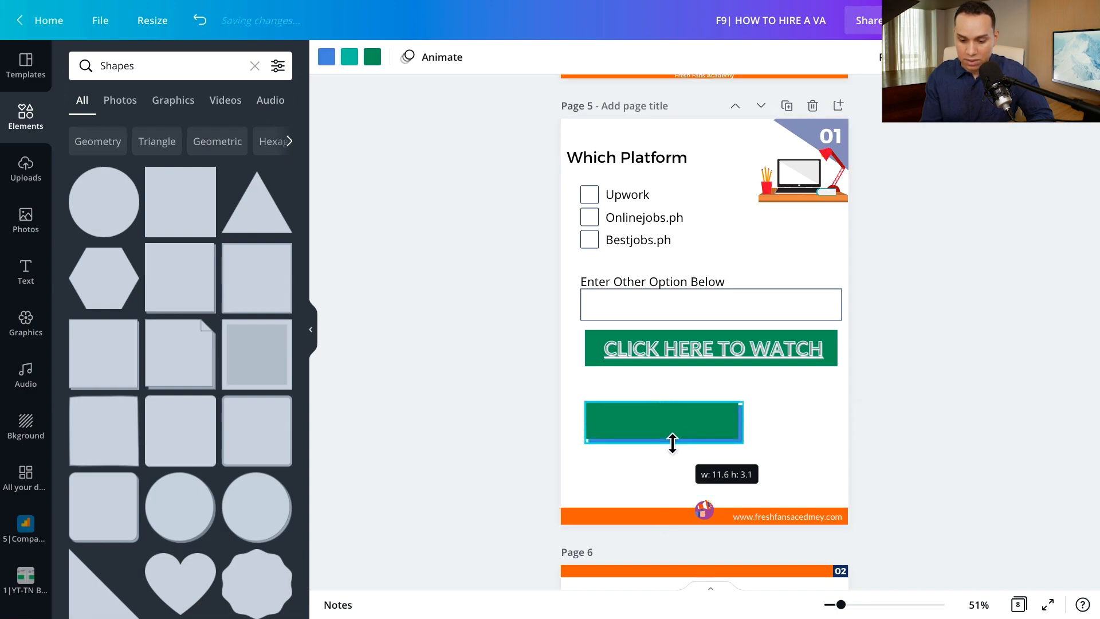
drag(742, 421, 836, 418)
drag(586, 422, 587, 424)
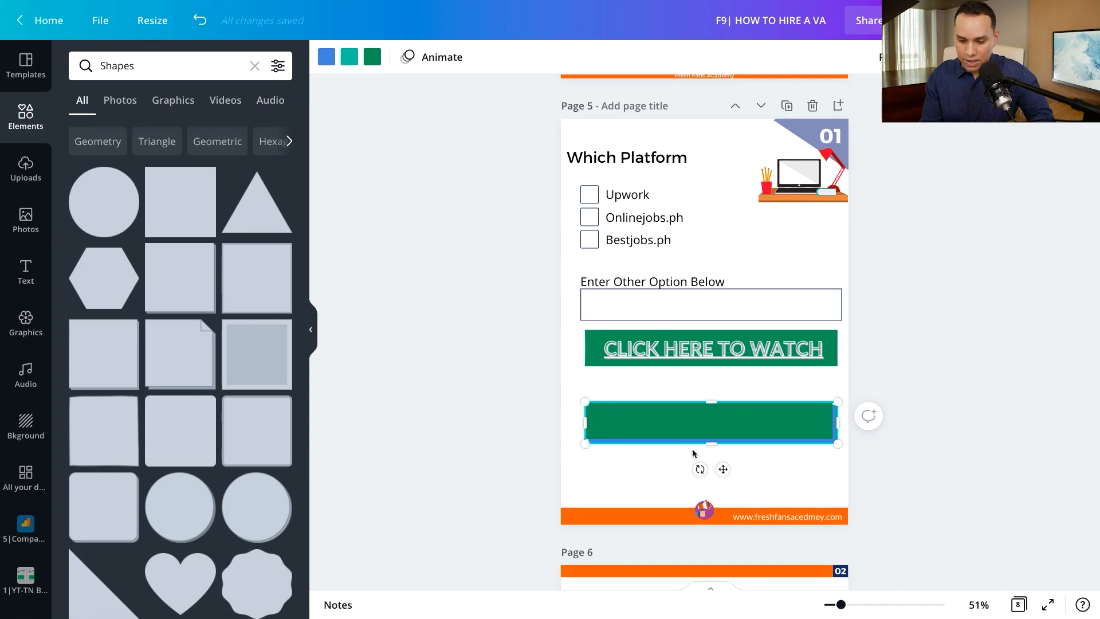
click(544, 400)
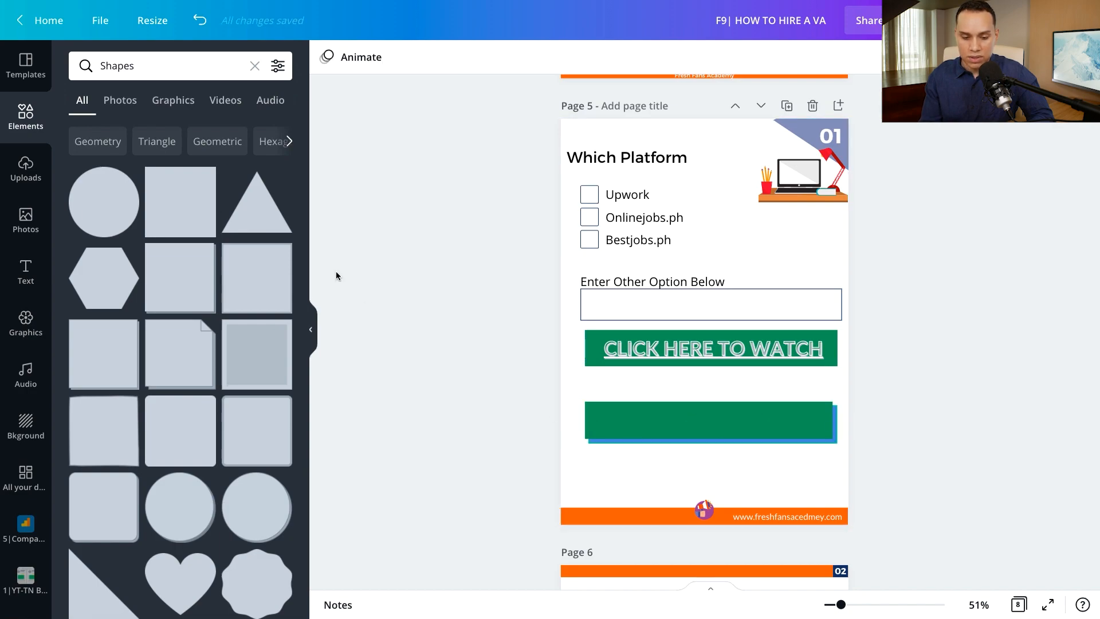
Add a heading text box to page 5 reading "Click Here To Learn More"
click(19, 280)
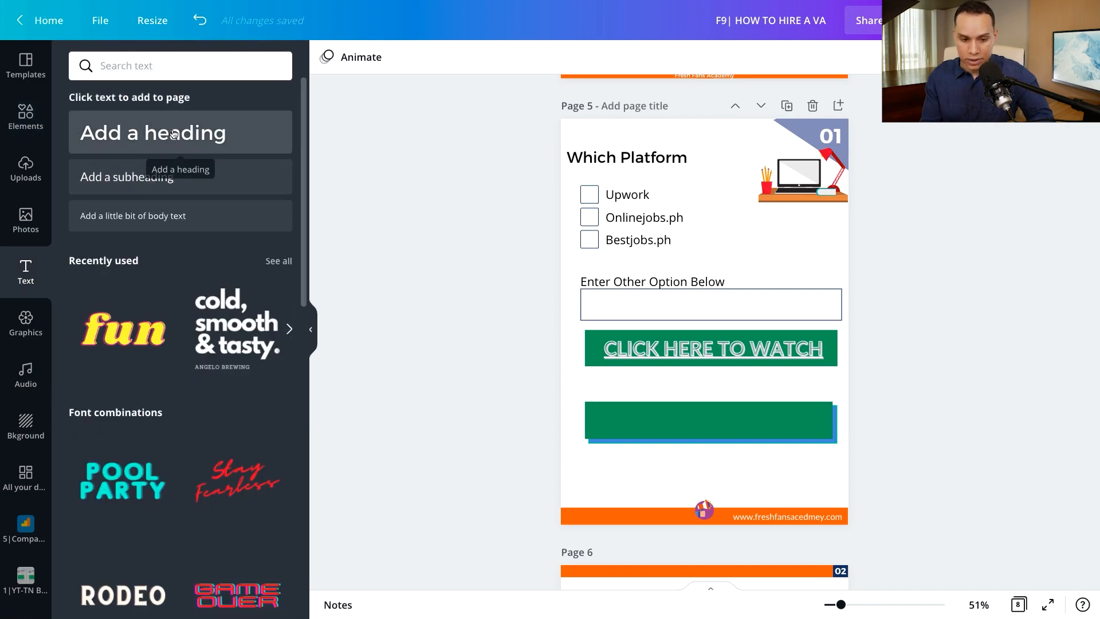
click(175, 134)
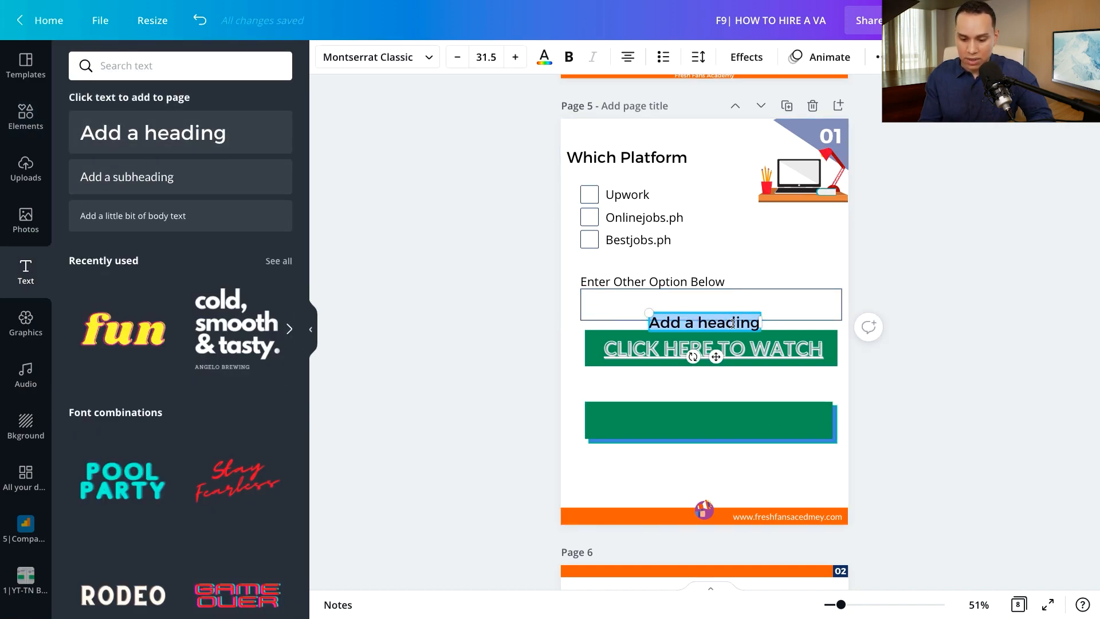
text(Clear)
key(ctrl+a)
key(BackSpace)
text(Clear)
key(BackSpace)
key(BackSpace)
key(BackSpace)
text(ck)
key(BackSpace)
key(BackSpace)
text(ick Here T)
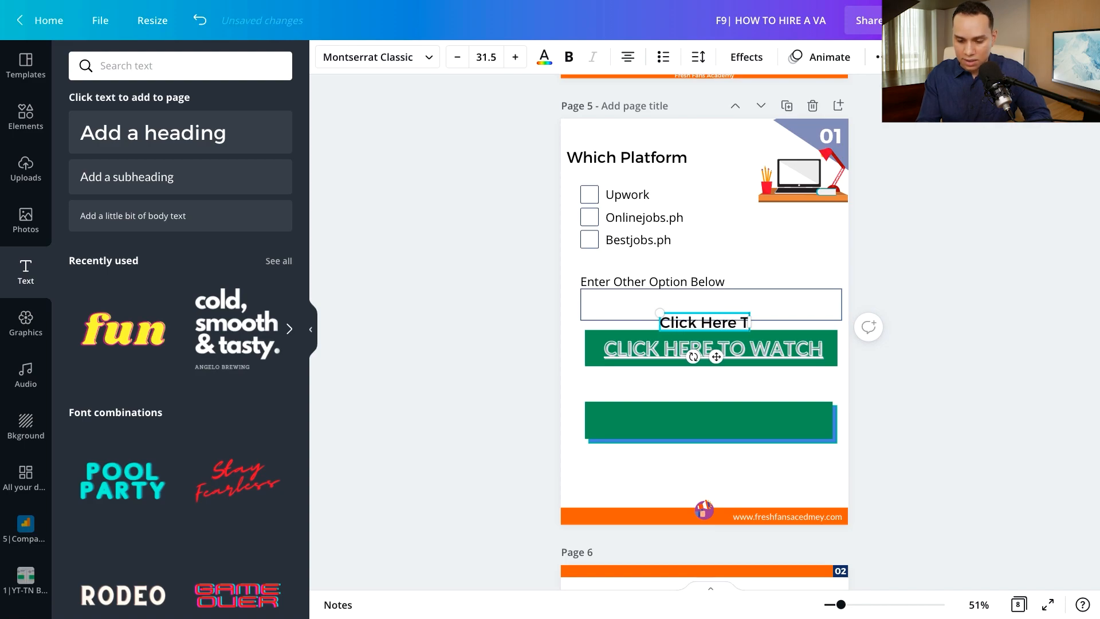
text(o Learn More)
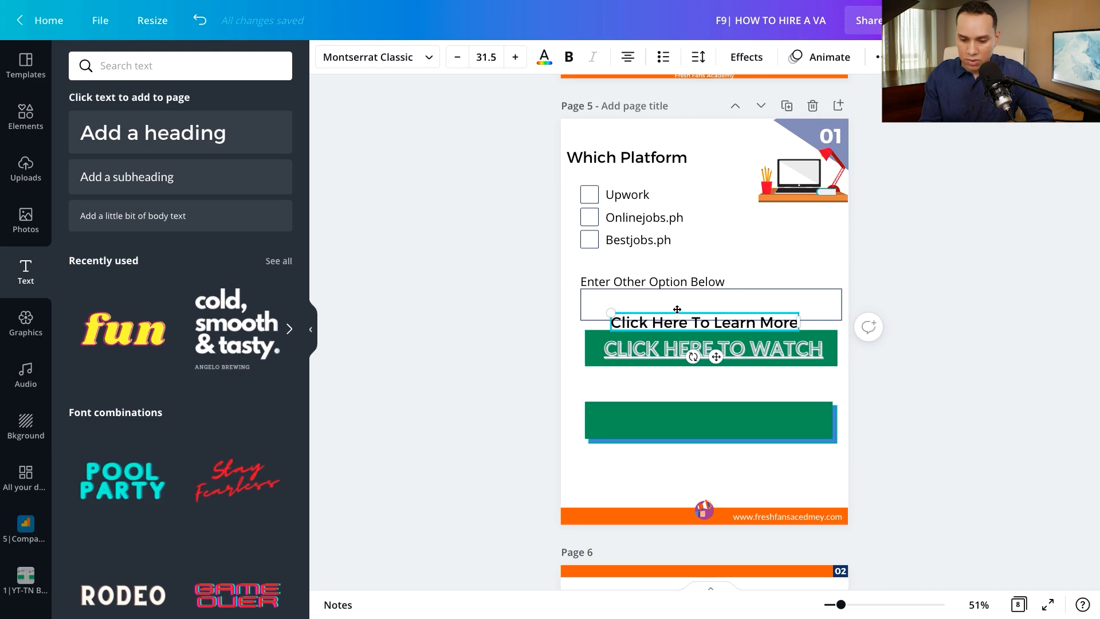
Center the "Click Here To Learn More" text on the shadowed green rectangle and enlarge it to about size 36.9
drag(677, 310, 590, 404)
drag(804, 423, 832, 423)
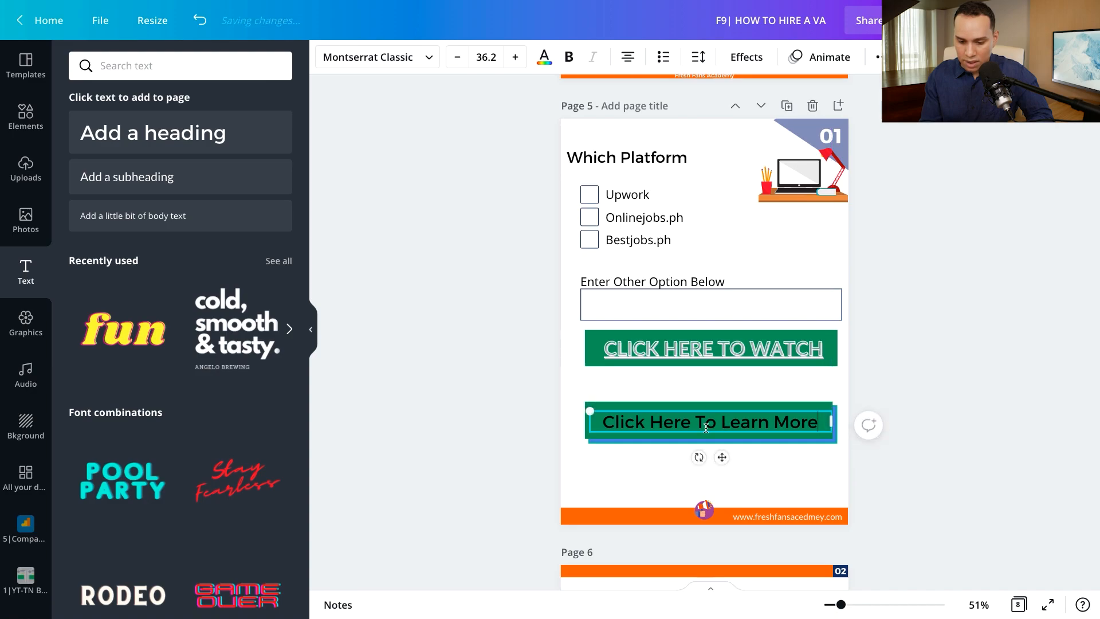
drag(590, 413, 587, 412)
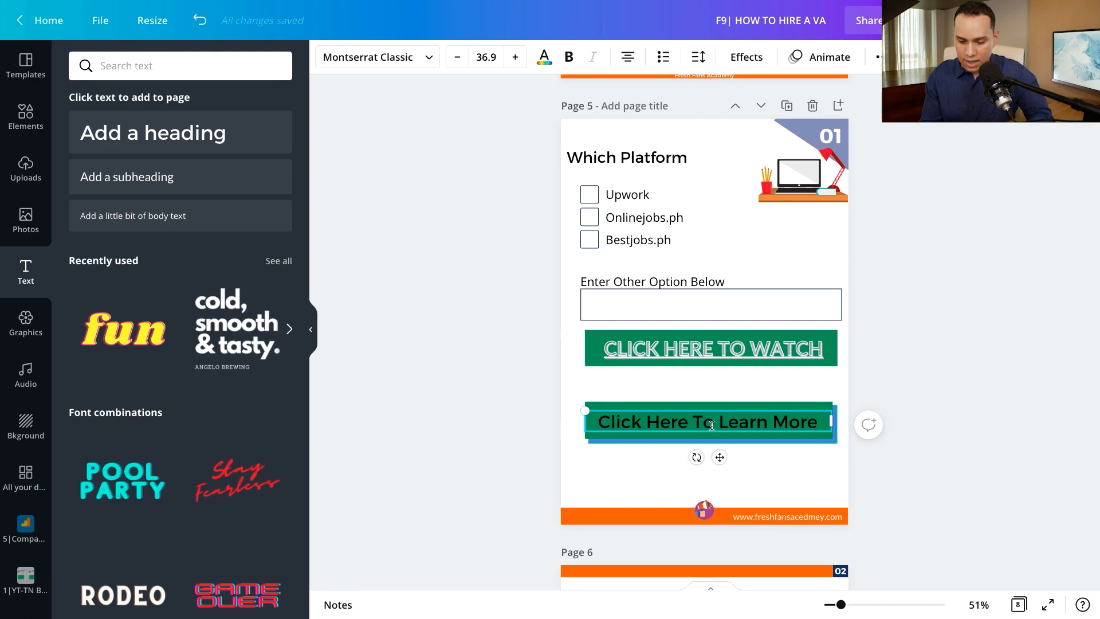
drag(708, 422, 708, 422)
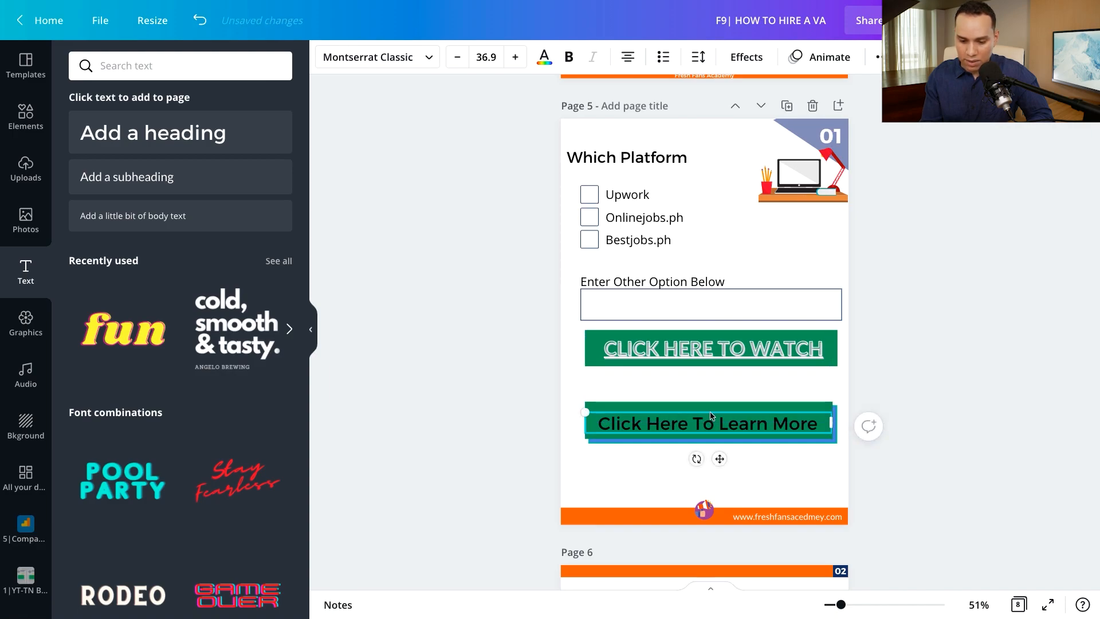
drag(710, 415, 710, 414)
click(561, 464)
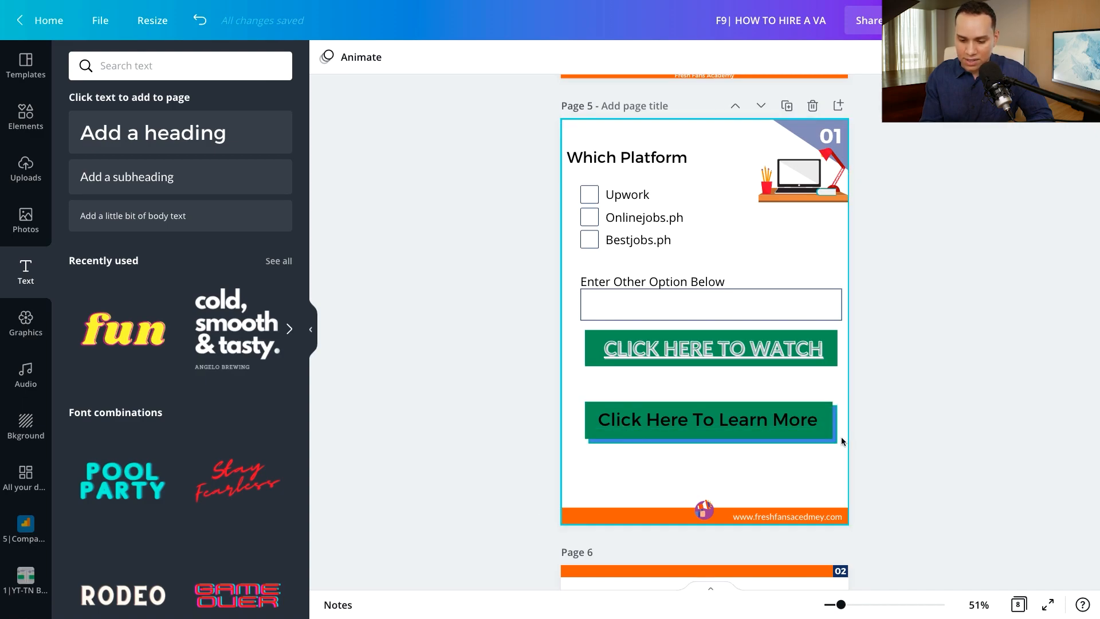
Make the "Click Here To Learn More" text bold and white
click(730, 425)
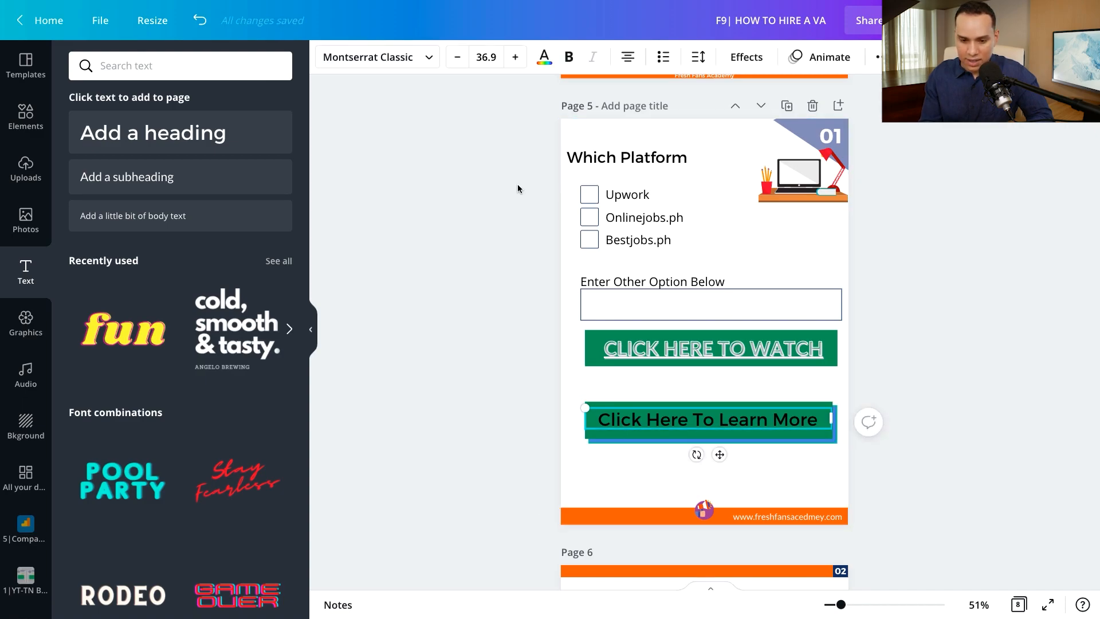
click(568, 63)
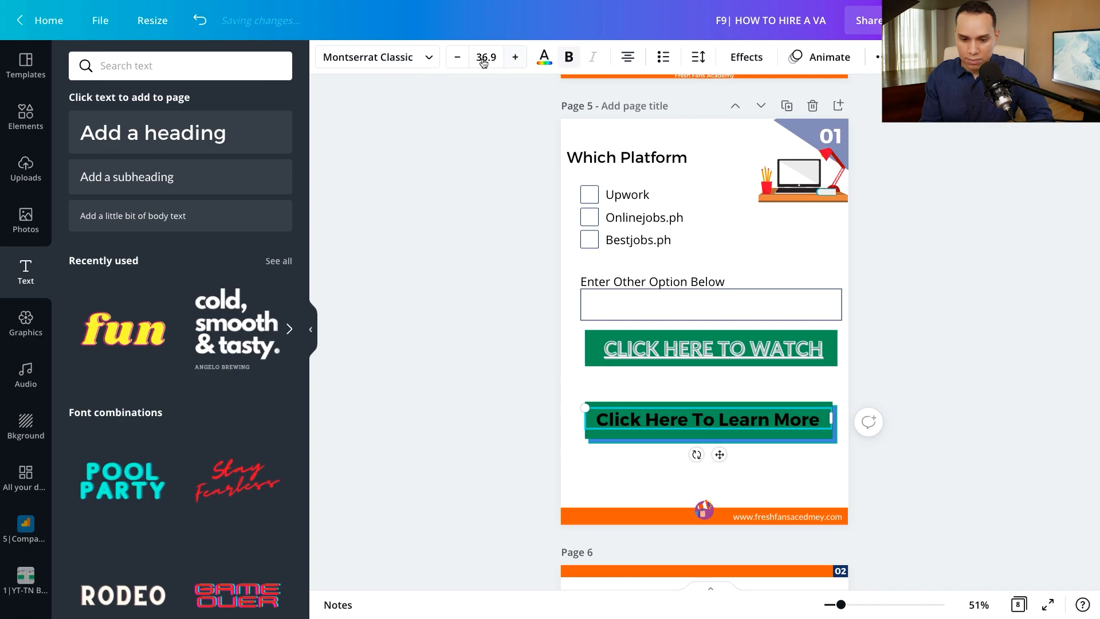
click(544, 56)
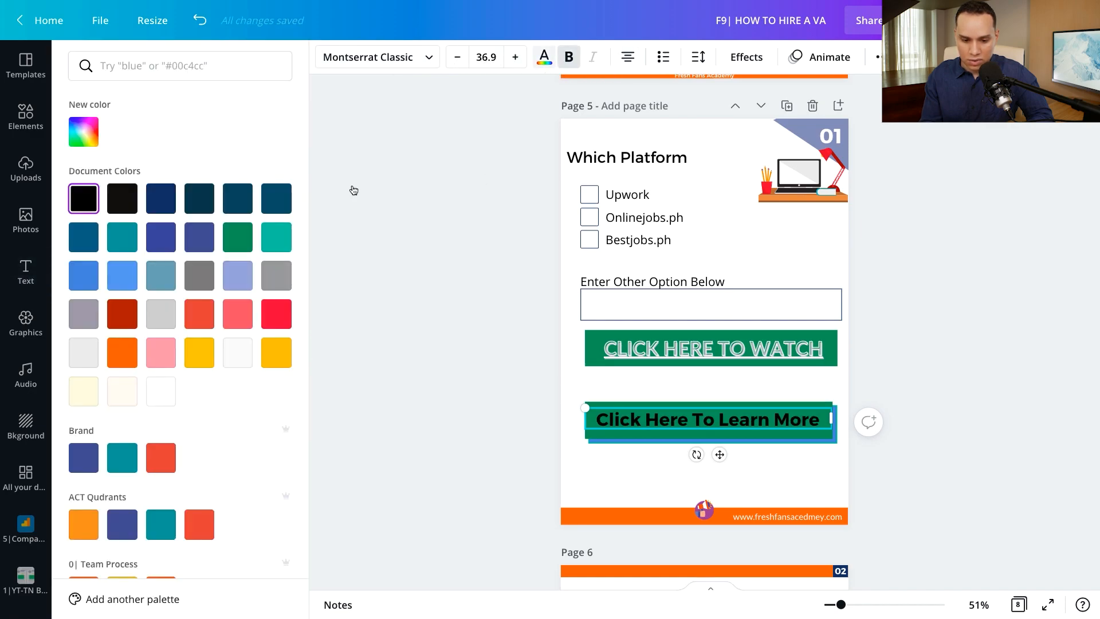
click(161, 391)
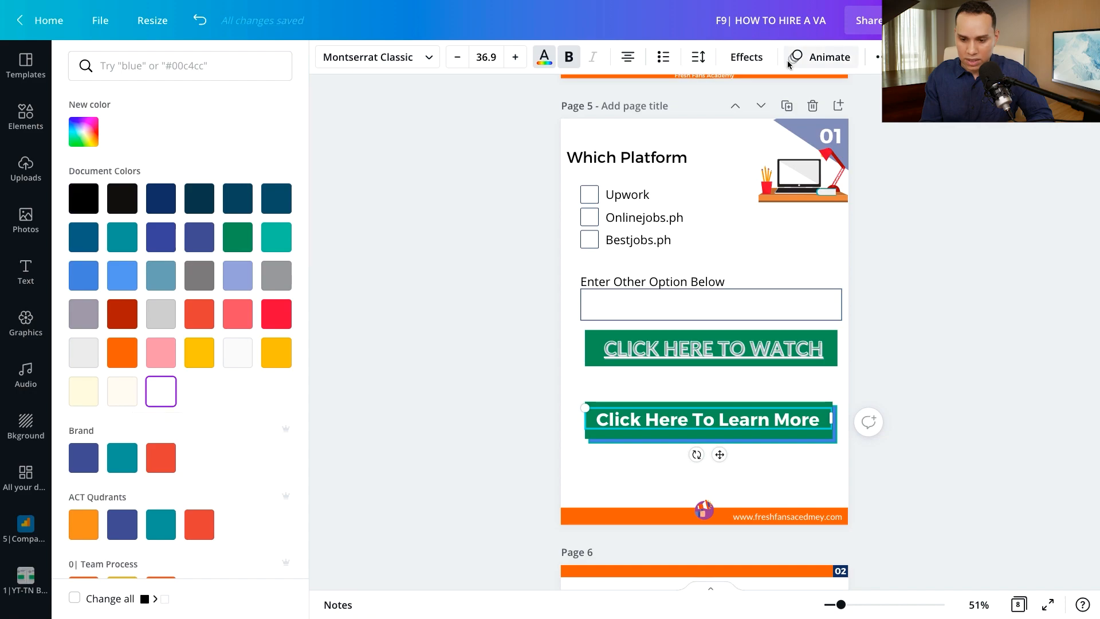
Try the Neon, Curve, Hollow, Splice and Lift effects on the "Click Here To Learn More" text, and undo the last change
click(739, 57)
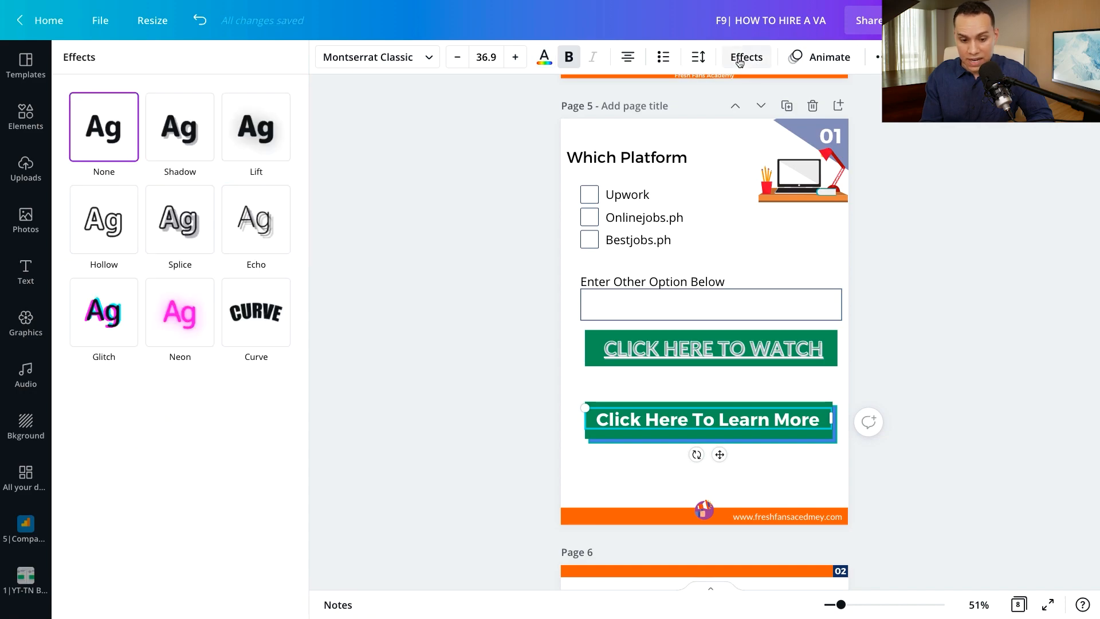
click(184, 309)
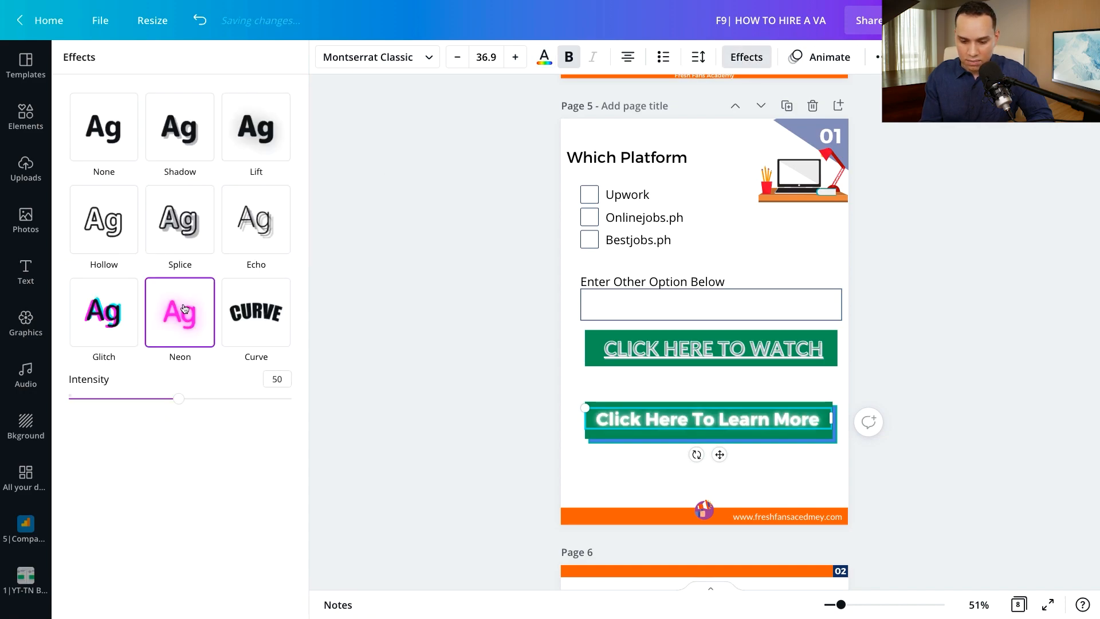
click(251, 328)
click(114, 232)
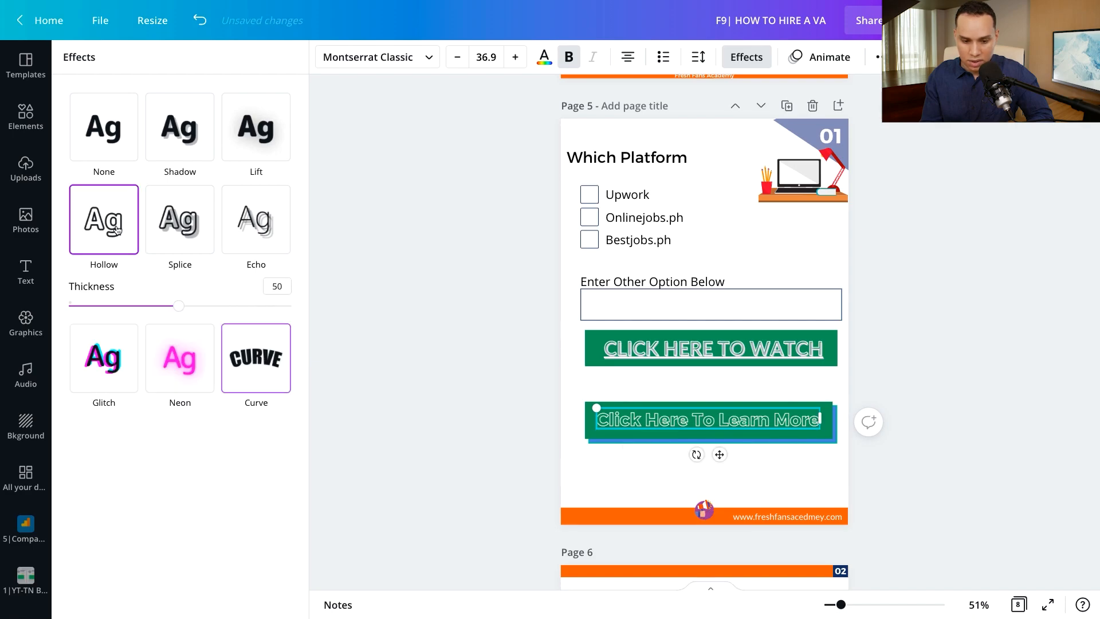
click(179, 217)
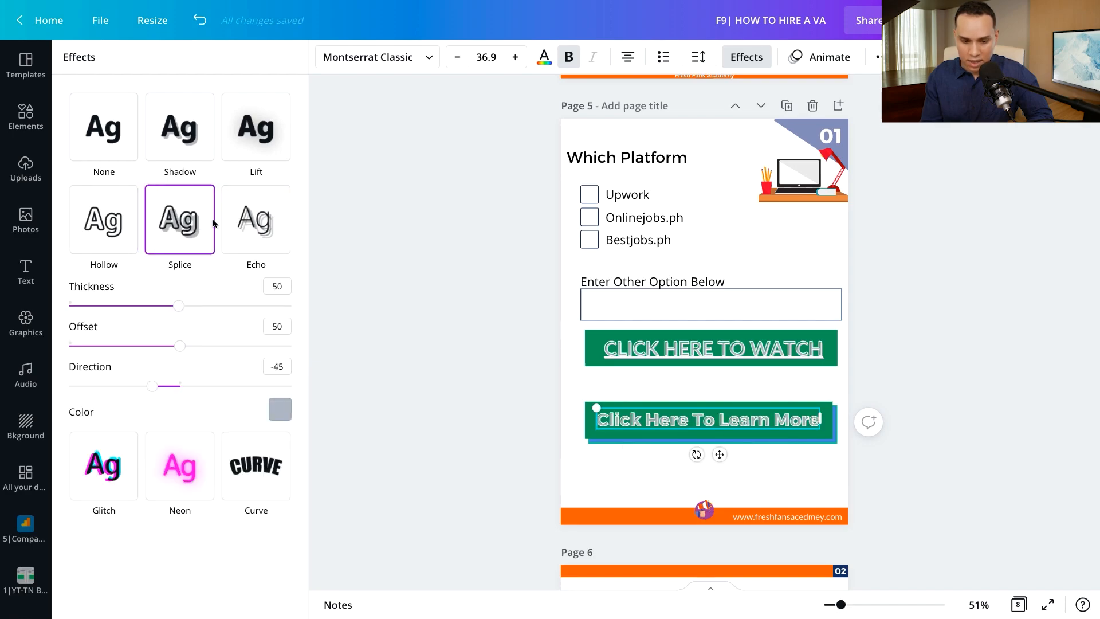
click(267, 115)
click(520, 421)
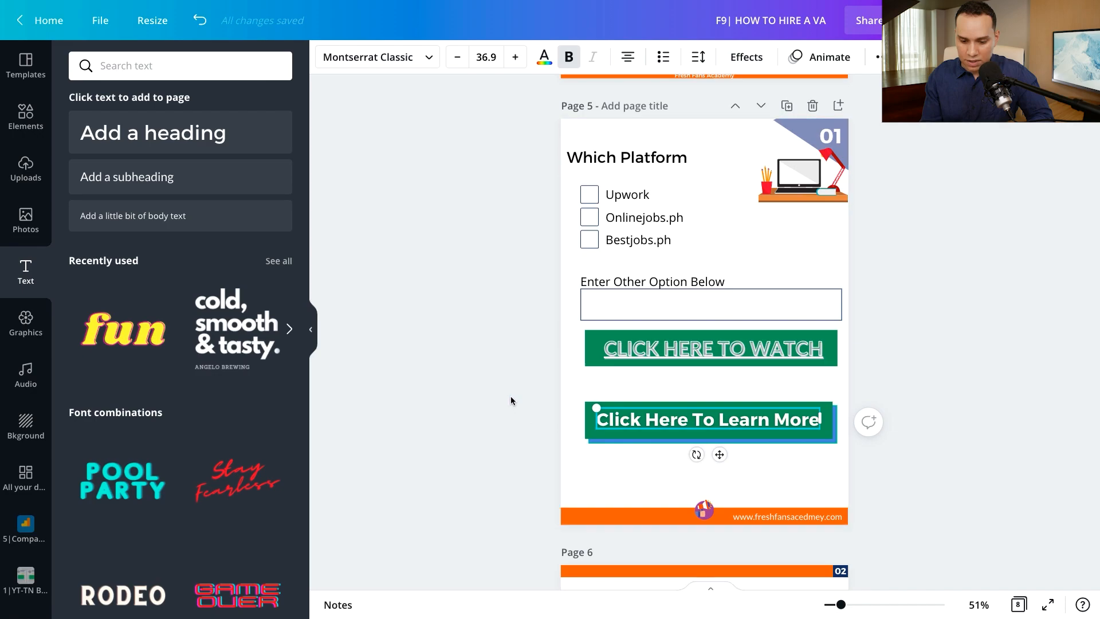
key(ctrl+z)
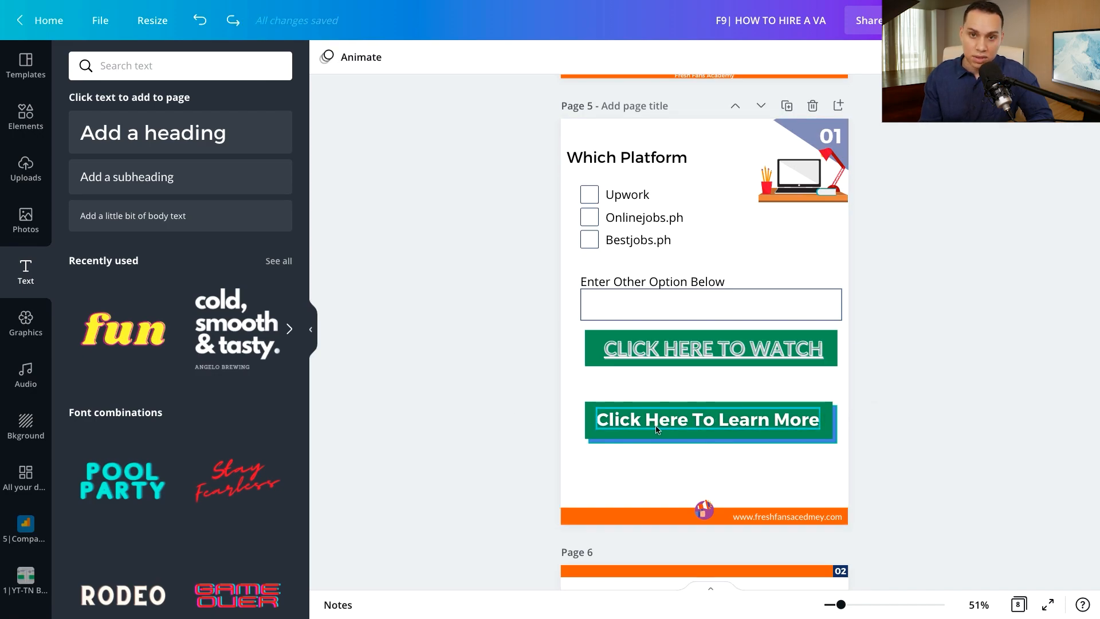
Group the "Click Here To Learn More" text with the shadowed green rectangle into a single button
click(594, 430)
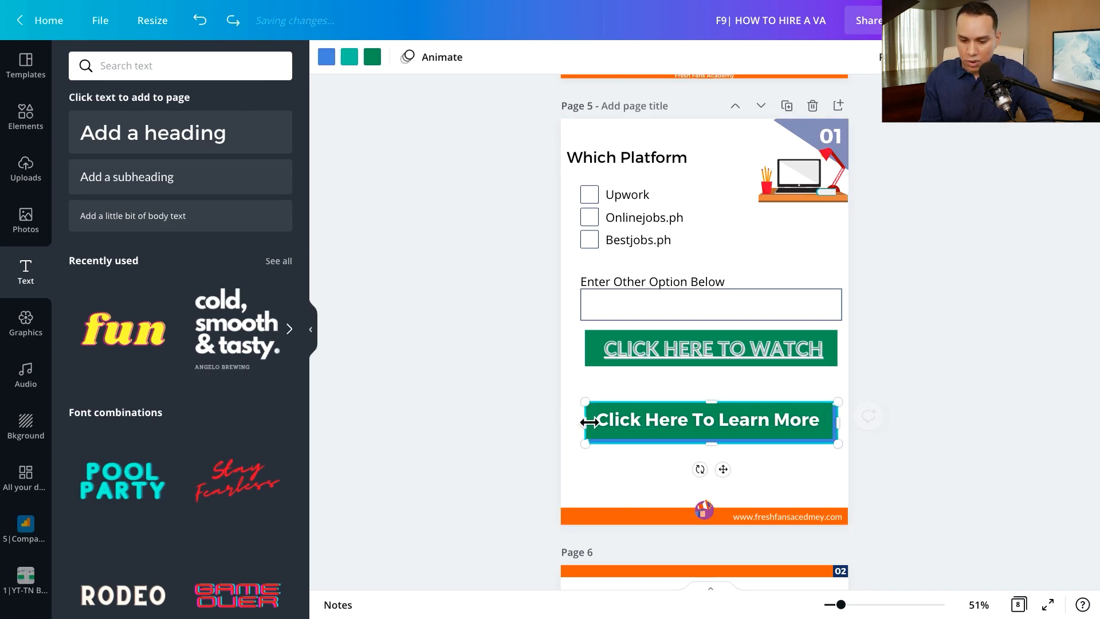
click(593, 422)
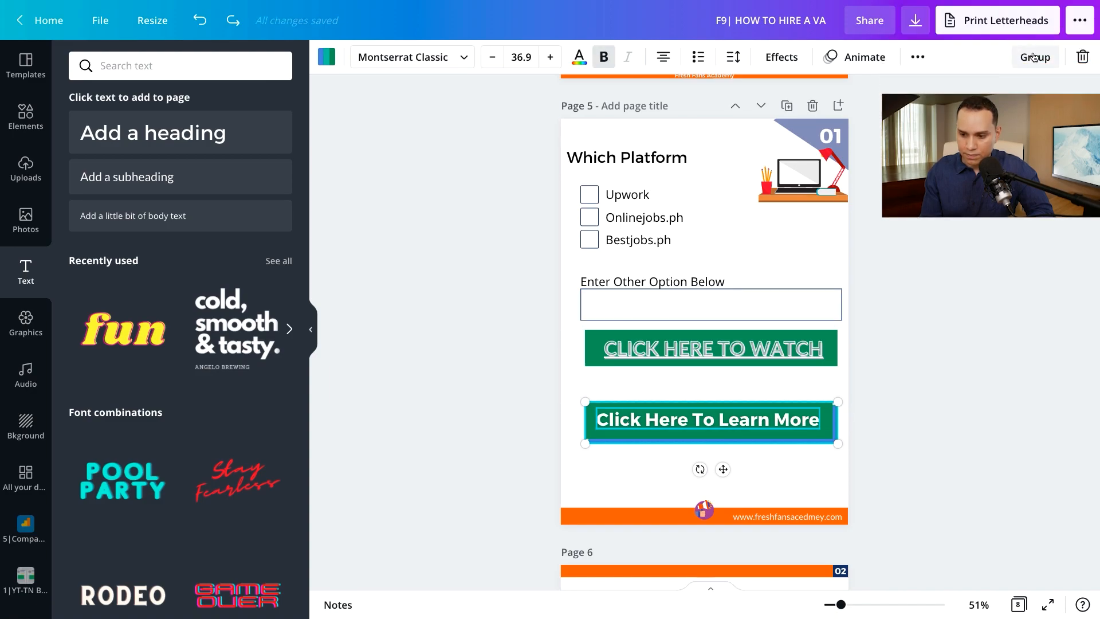
click(1036, 58)
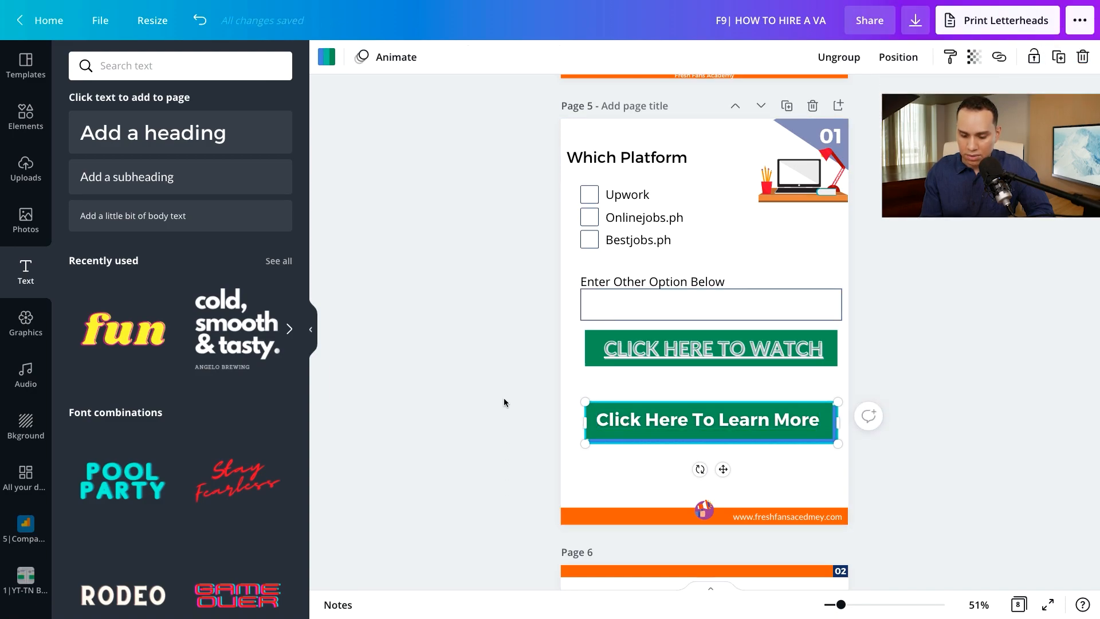
click(737, 421)
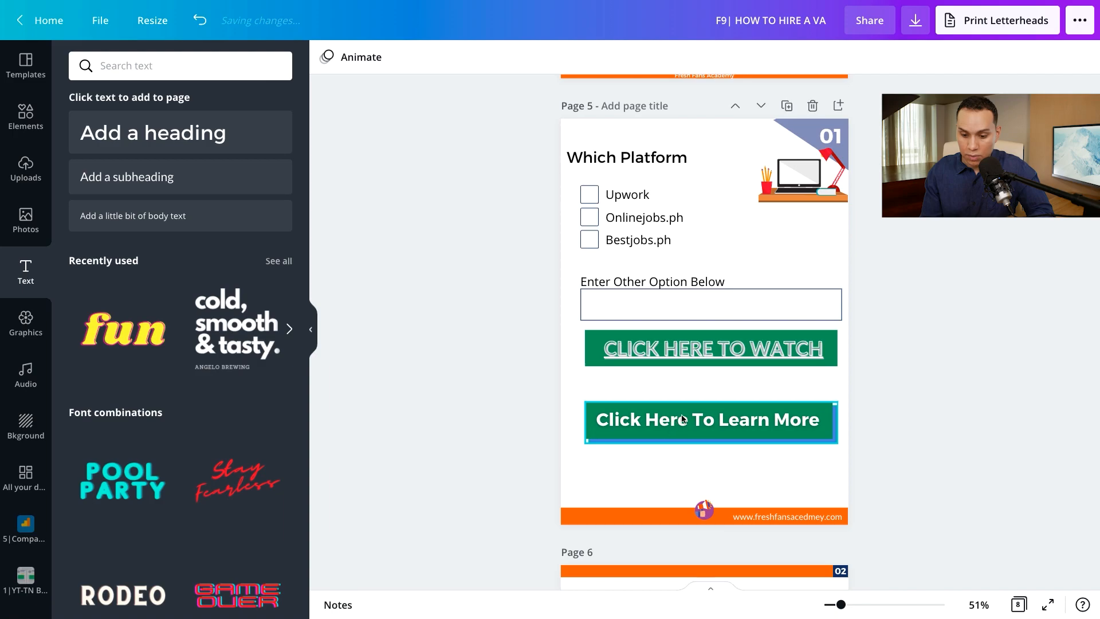
click(669, 422)
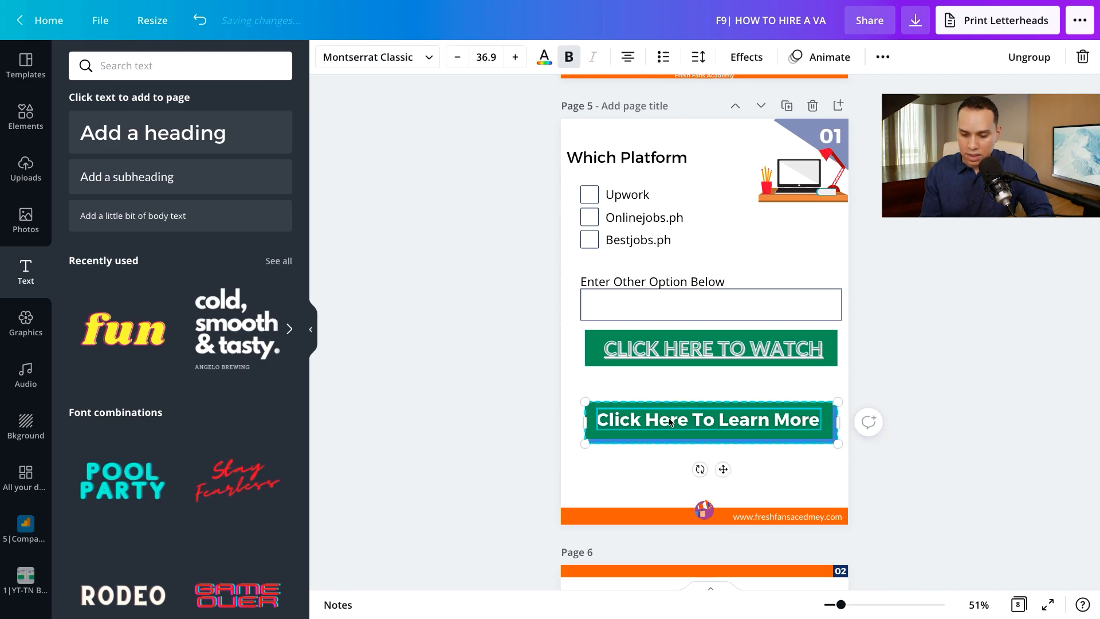
click(883, 57)
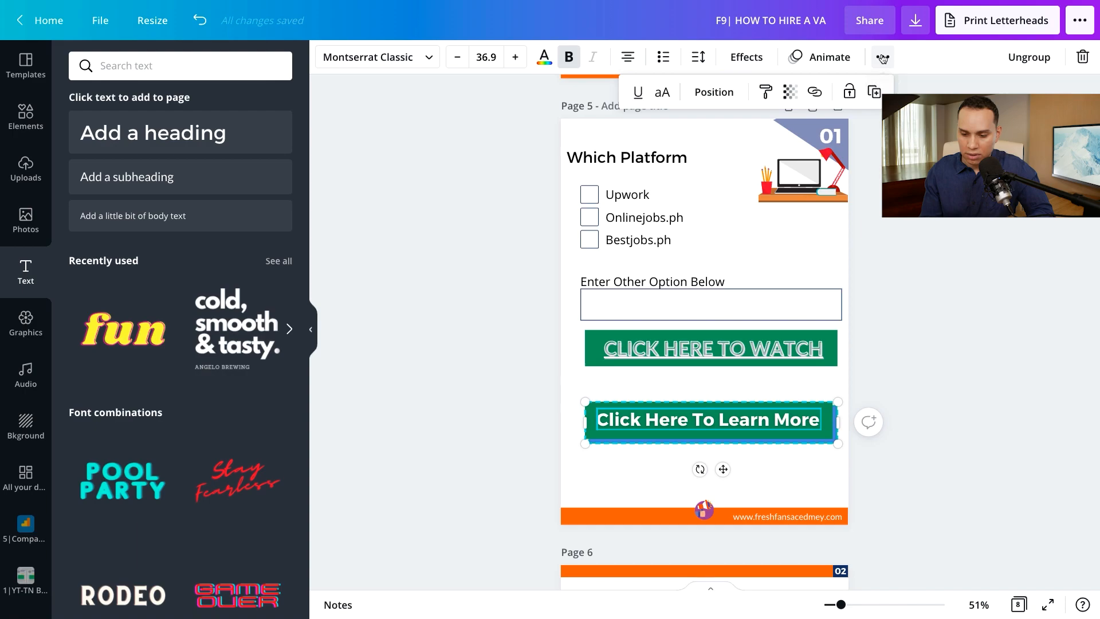
click(815, 93)
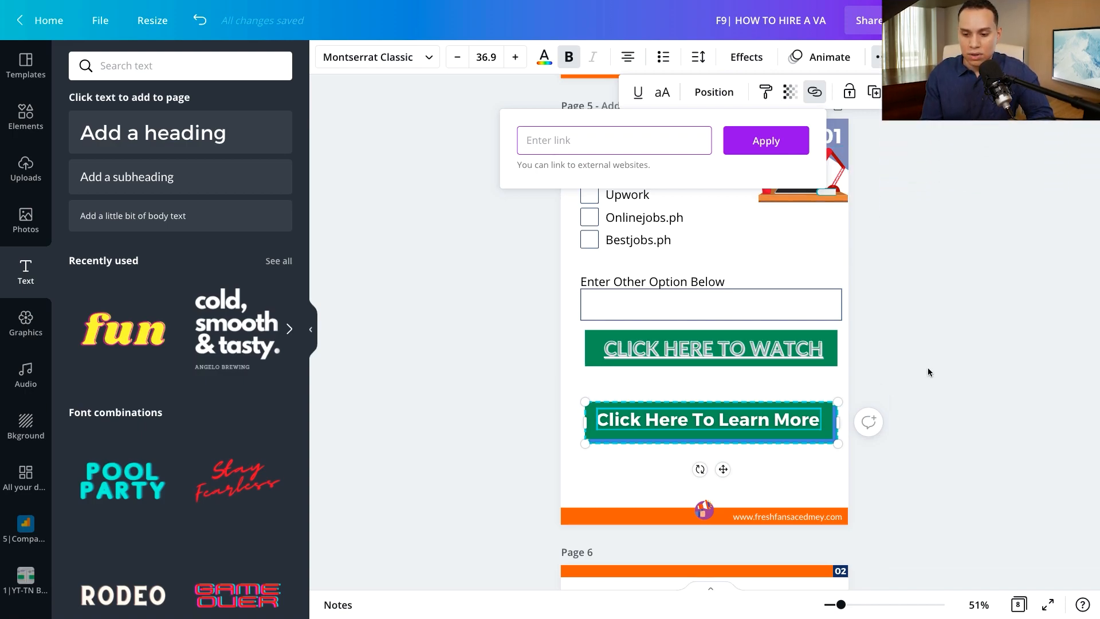
key(Escape)
Look through the template's remaining pages down to page 8, return to the cover page and clear the selection
scroll(926, 357, down, 15)
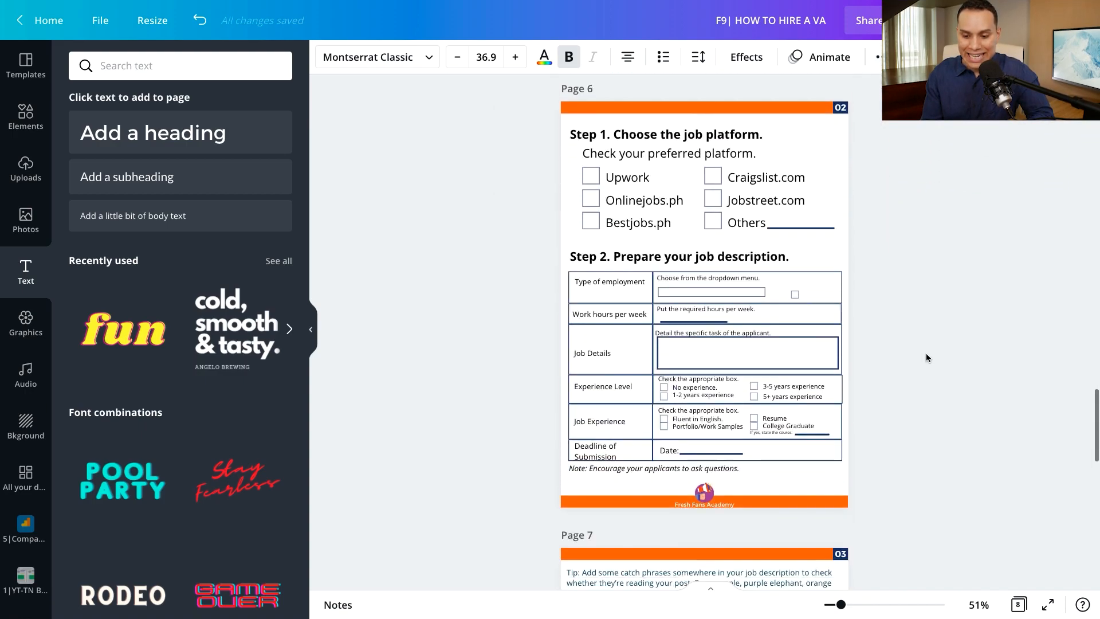
scroll(892, 305, down, 5)
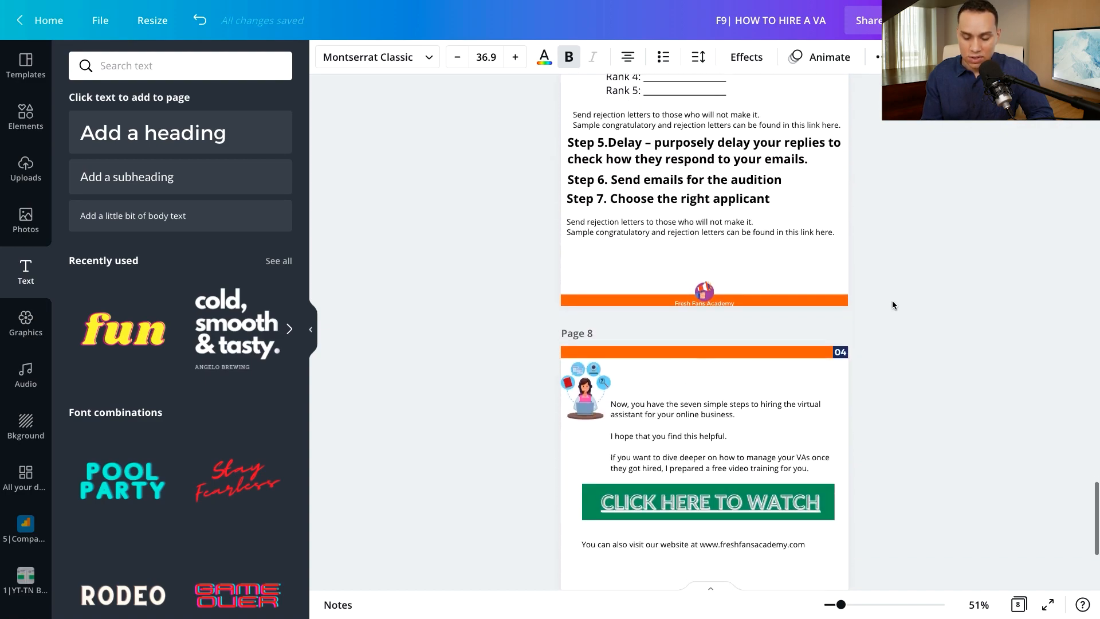
scroll(892, 305, up, 9)
scroll(892, 301, up, 20)
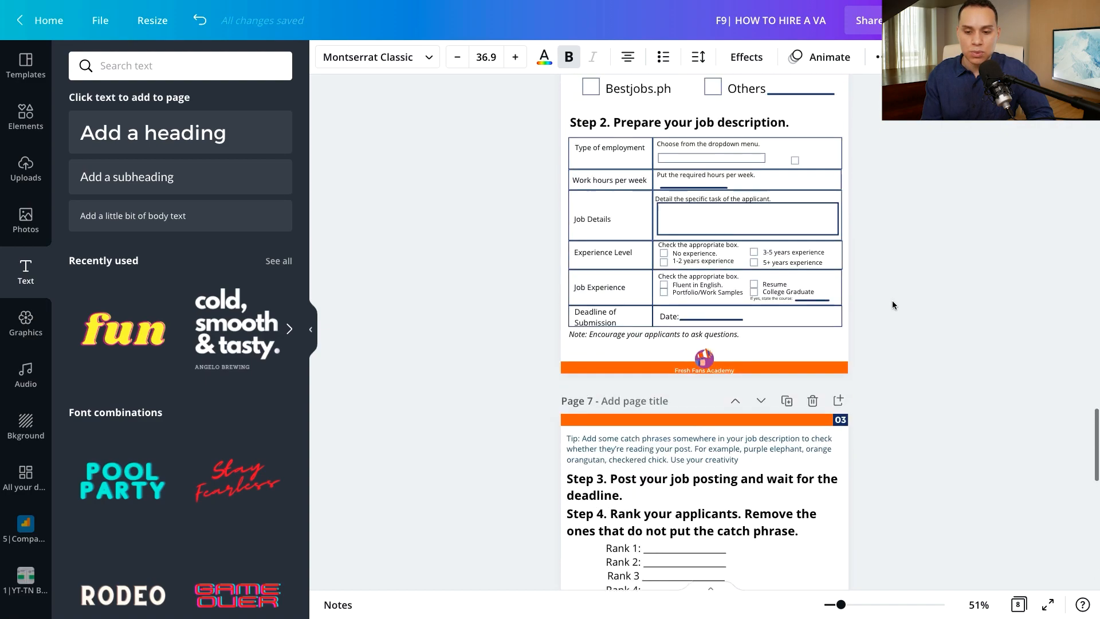
scroll(891, 305, up, 18)
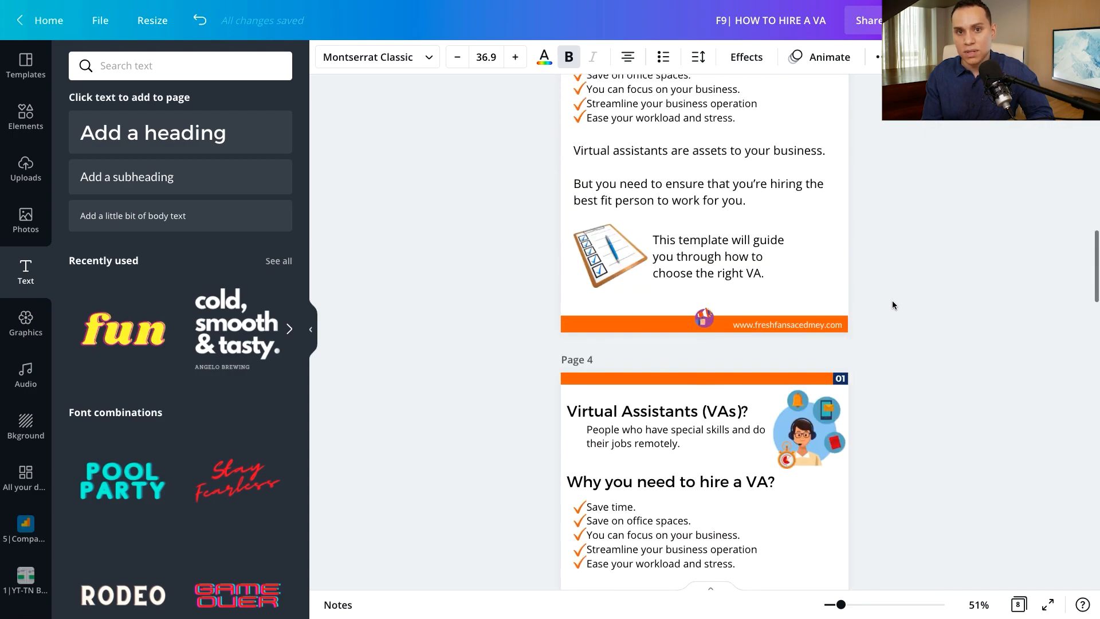
scroll(891, 305, up, 4)
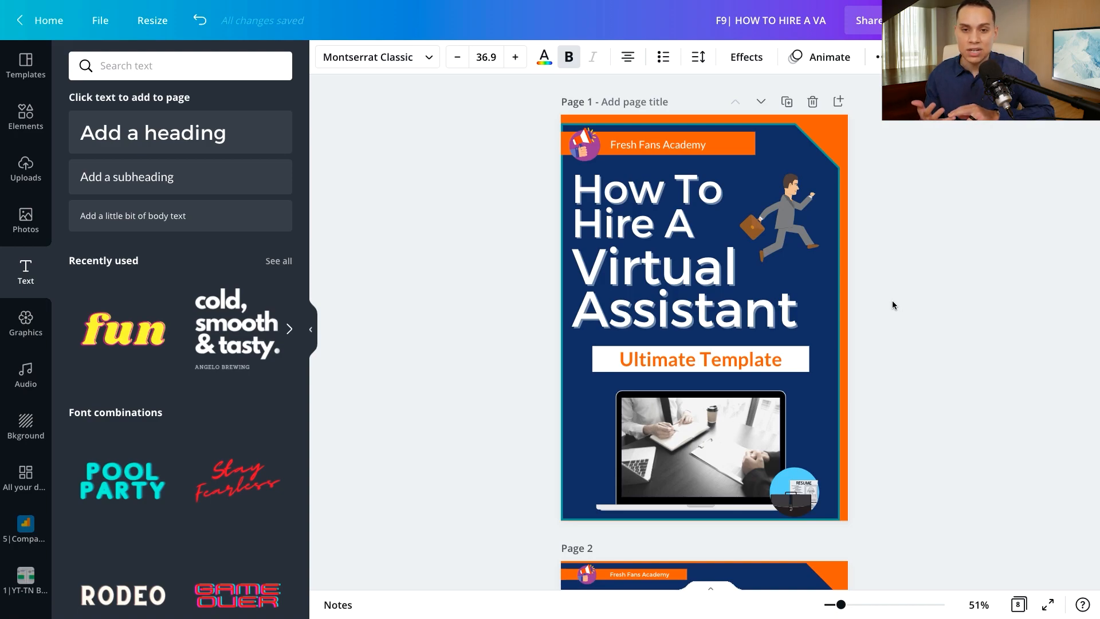
click(892, 305)
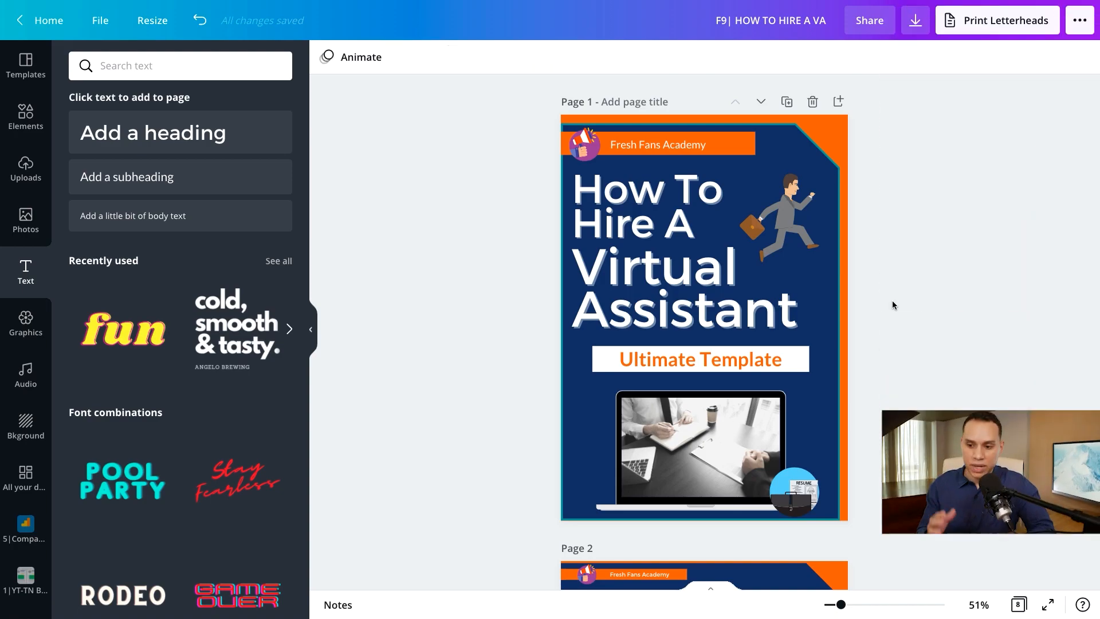
Open the design's download settings and keep PDF Print as the file type
click(1078, 22)
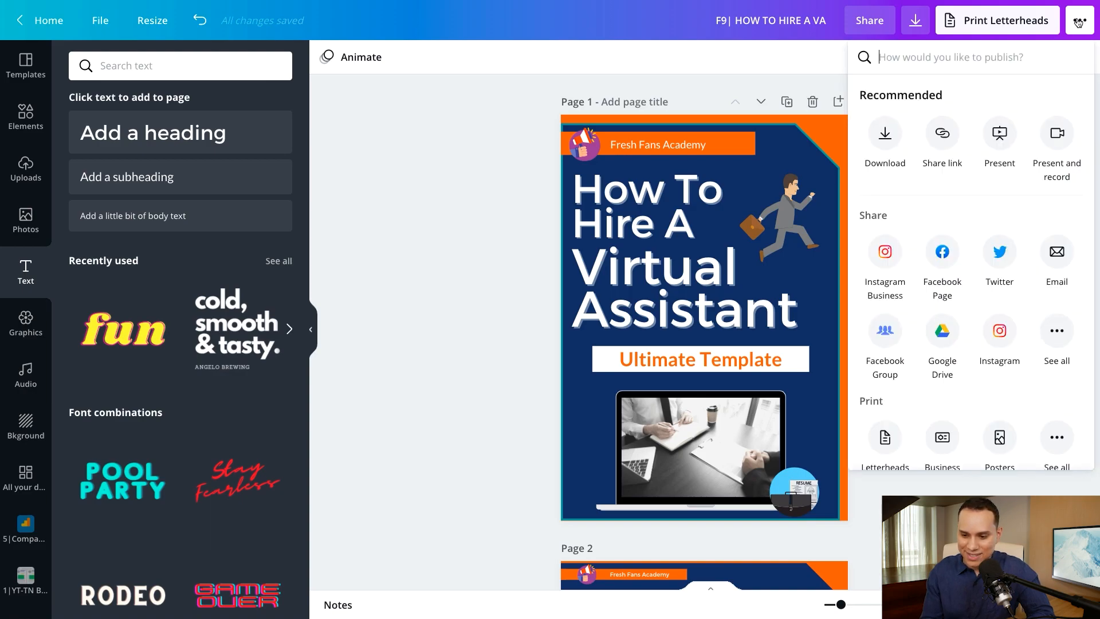
click(889, 137)
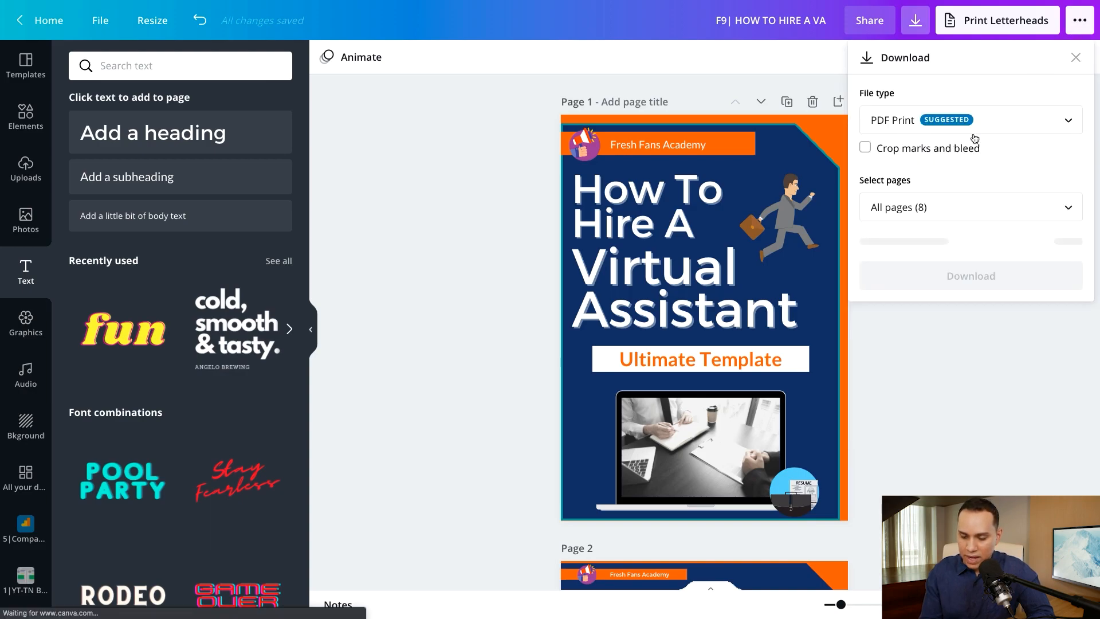
click(1006, 127)
click(921, 141)
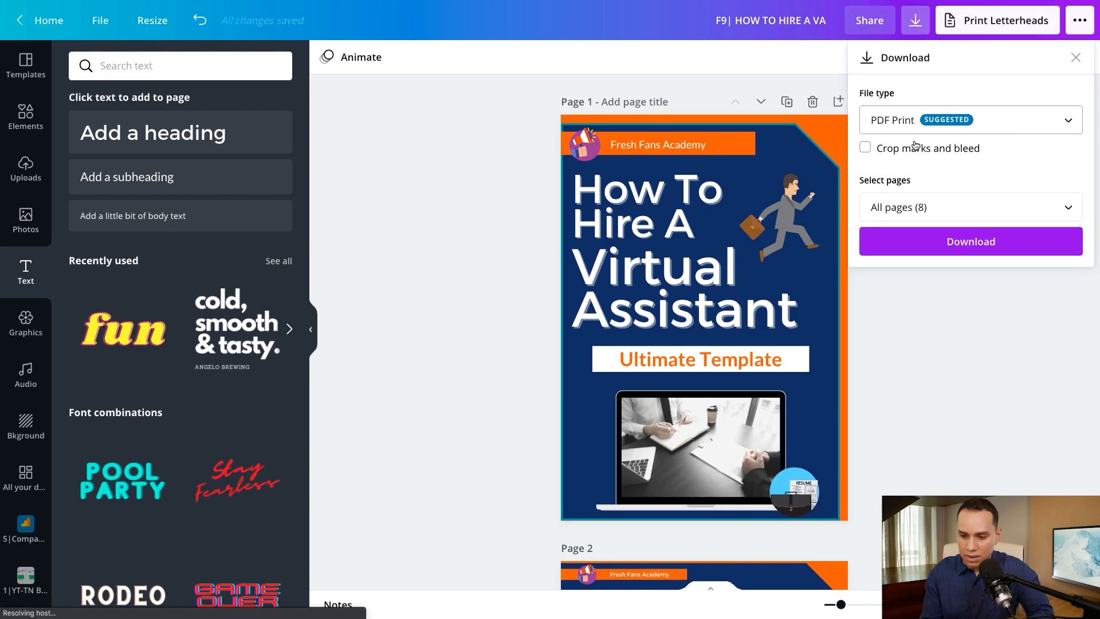
Select pages 2, 4 and 6–8 and download them as a PDF, dismissing the print offer
click(913, 208)
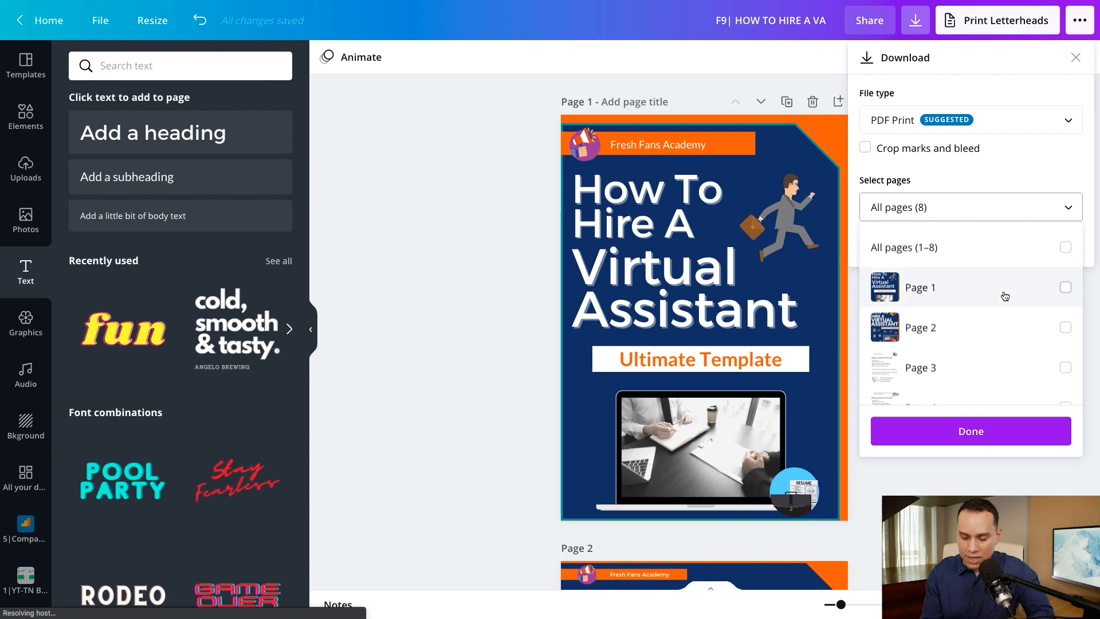
scroll(983, 307, down, 1)
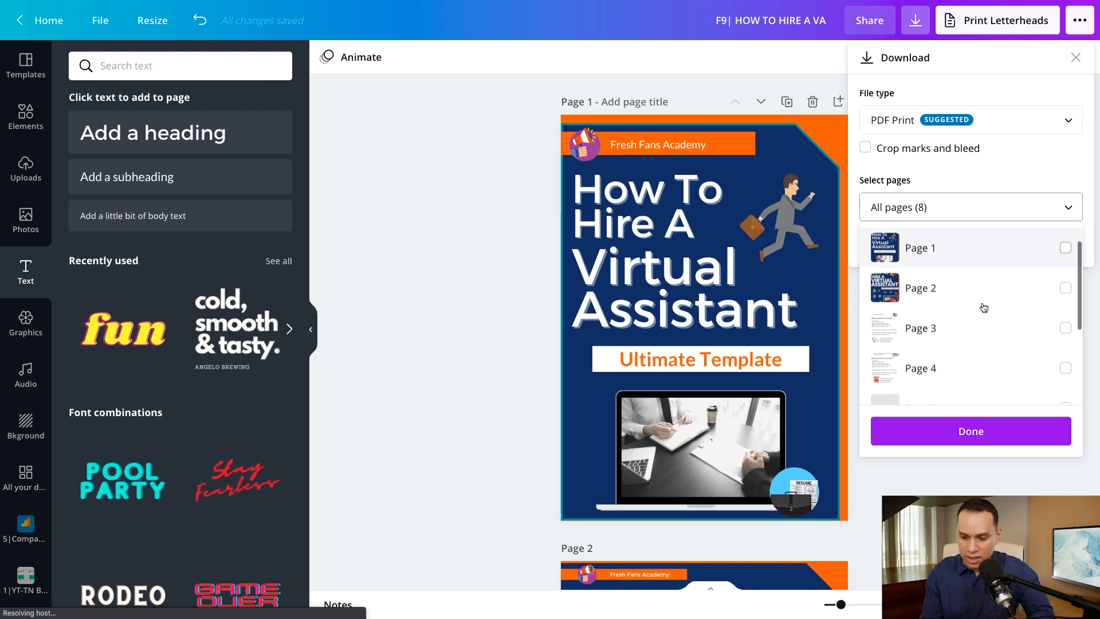
click(1066, 289)
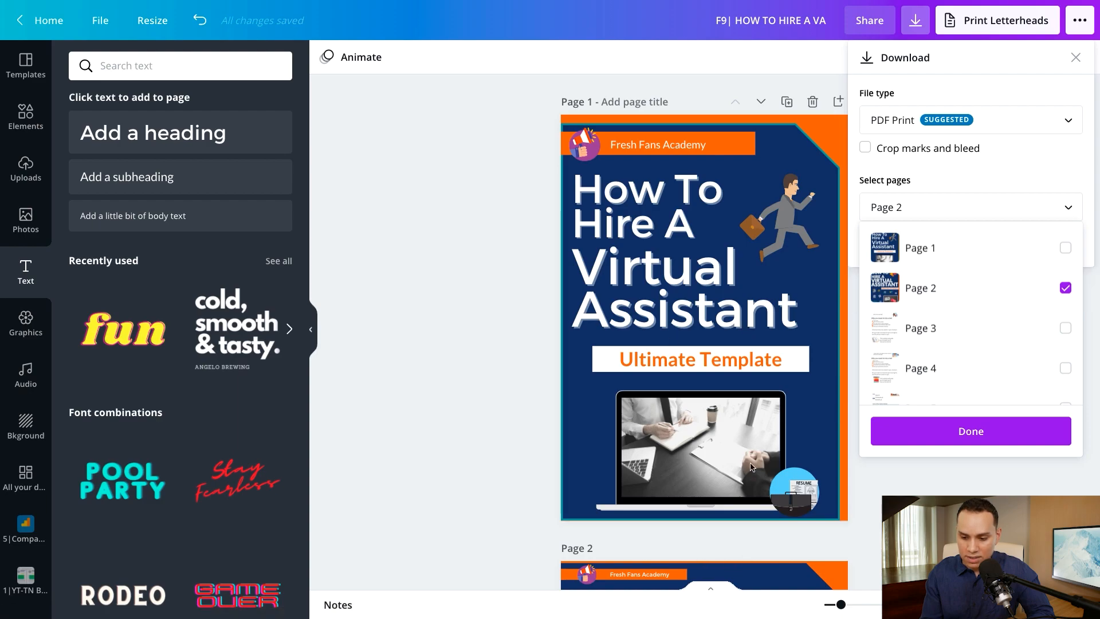
scroll(981, 352, down, 3)
scroll(982, 354, down, 1)
click(1065, 381)
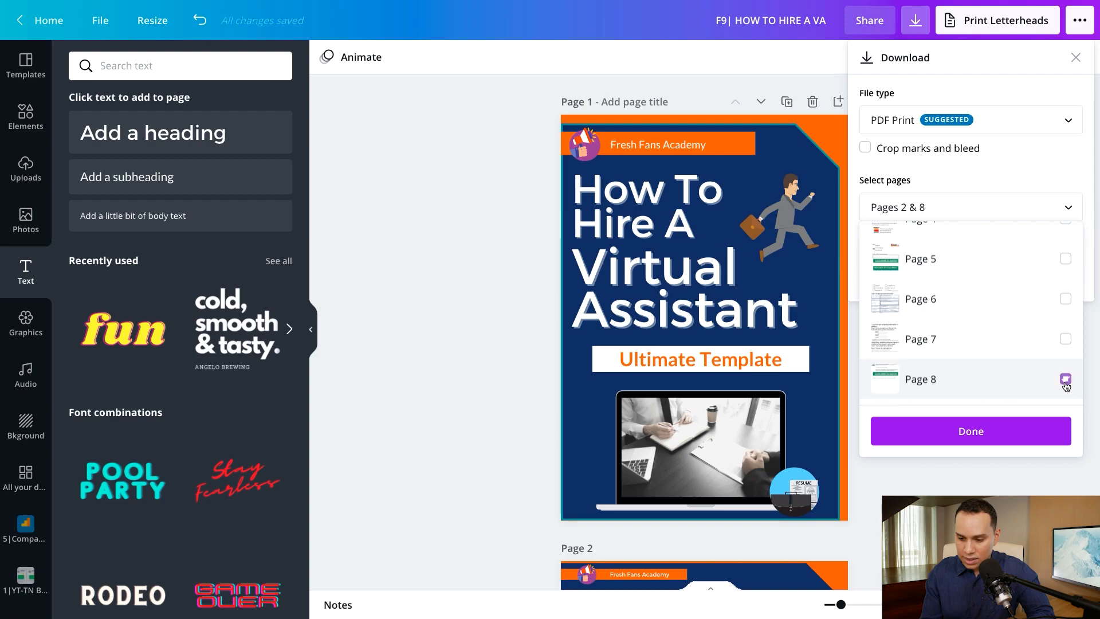
click(1065, 340)
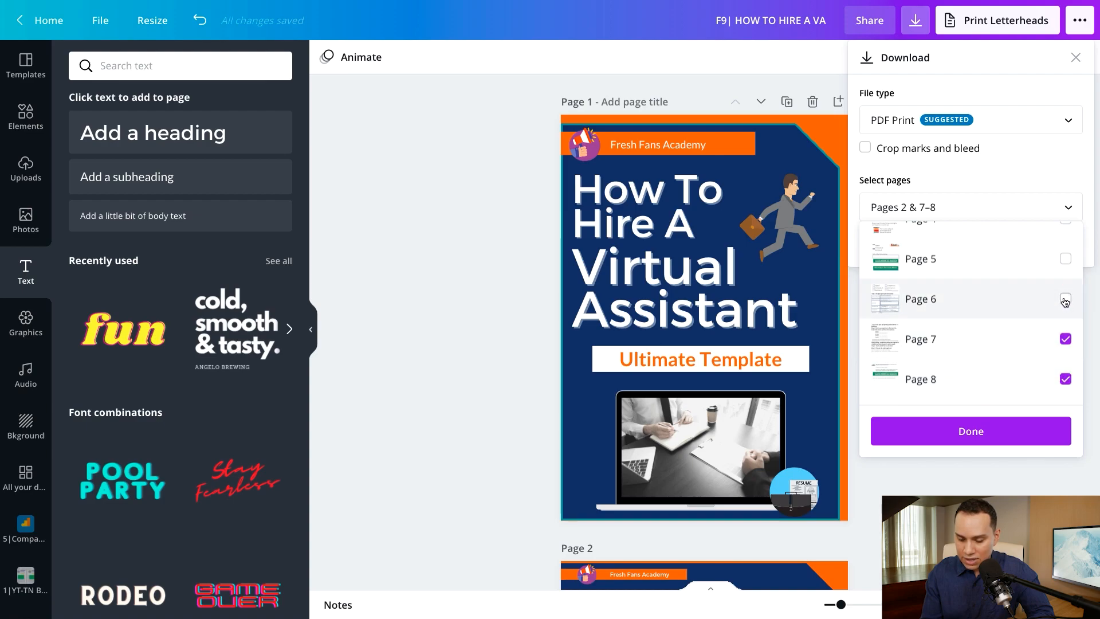
click(1065, 300)
scroll(1065, 321, up, 3)
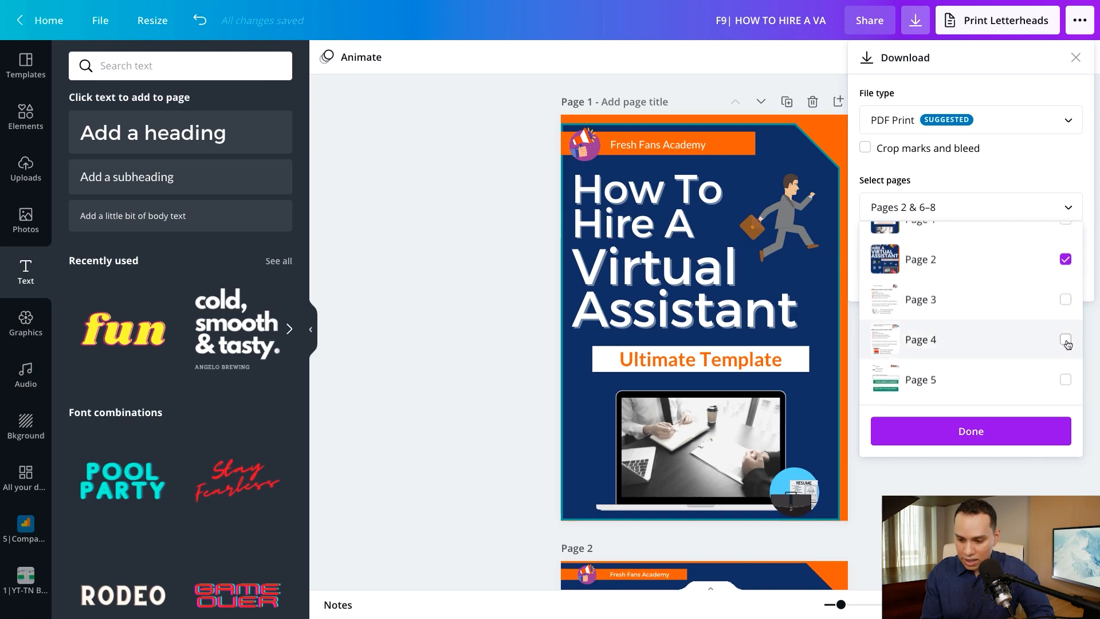
click(1065, 340)
scroll(916, 277, up, 2)
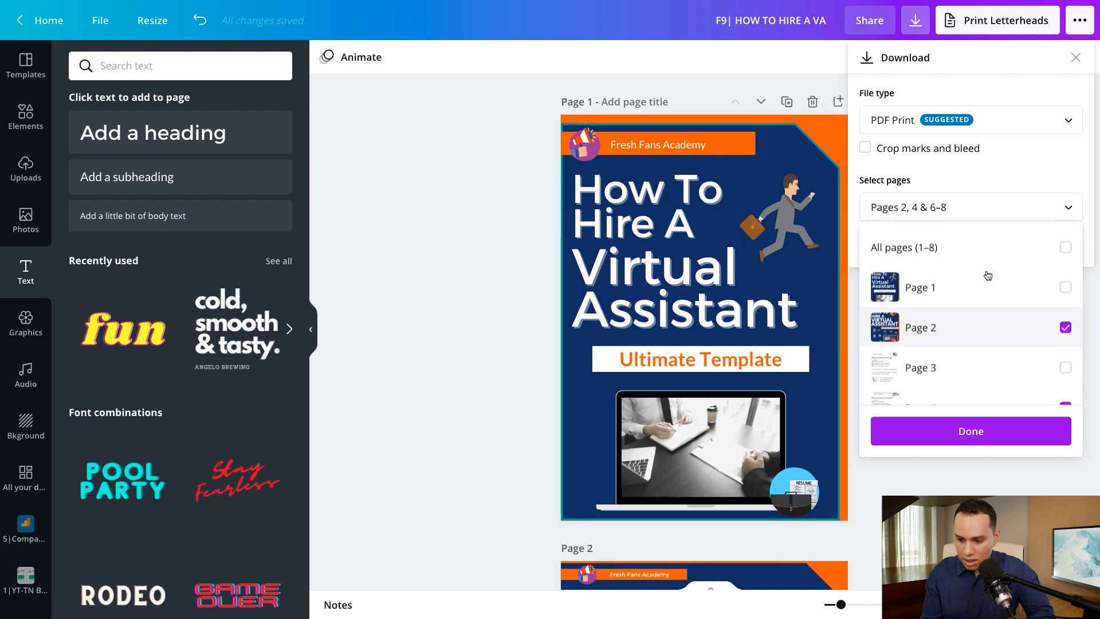
click(958, 436)
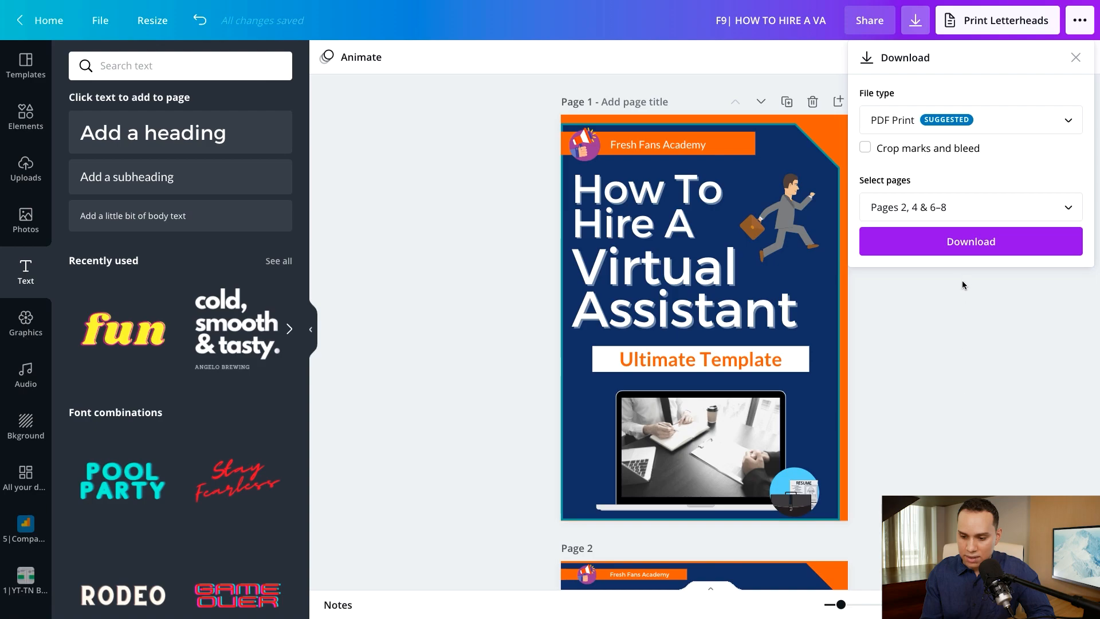
click(860, 248)
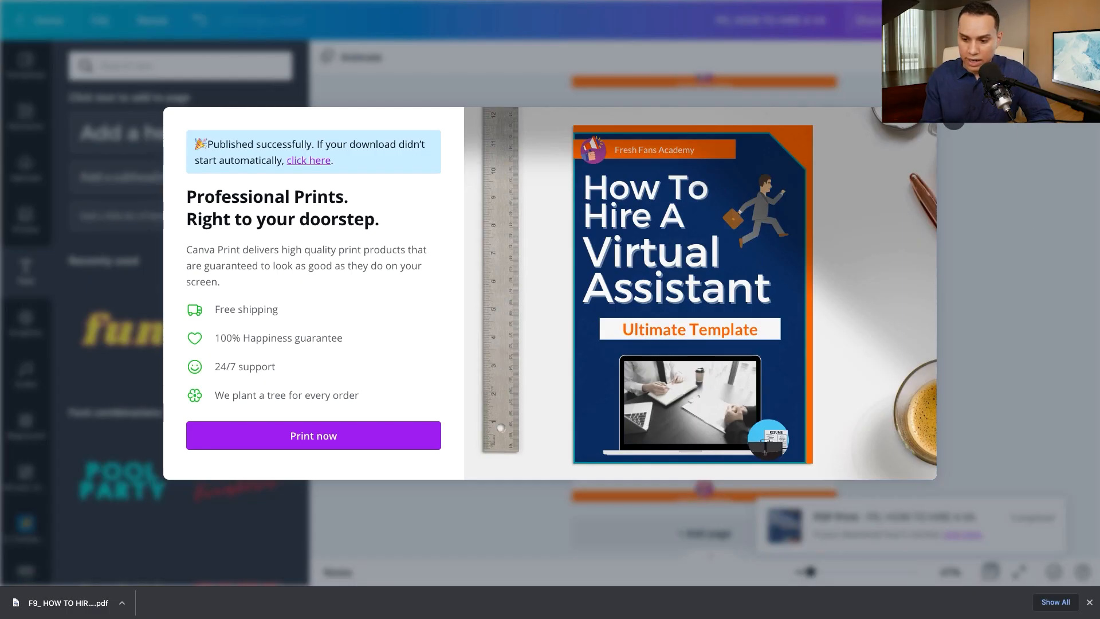
click(954, 119)
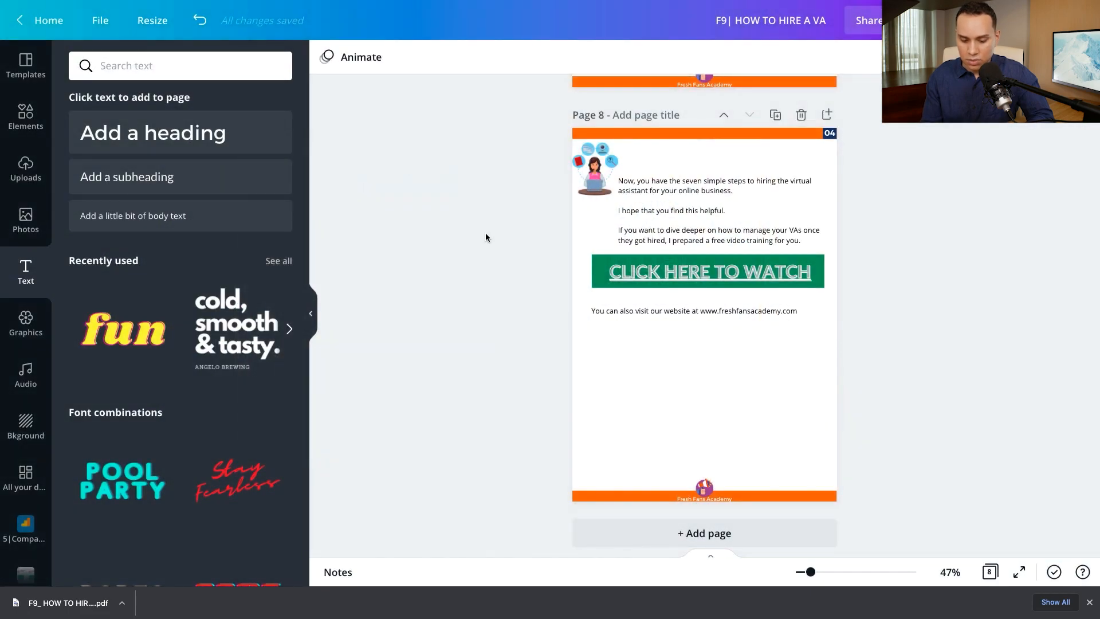
Open PDFescape in a new browser tab and upload the downloaded "HOW TO HIRE A VA" PDF
key(ctrl+t)
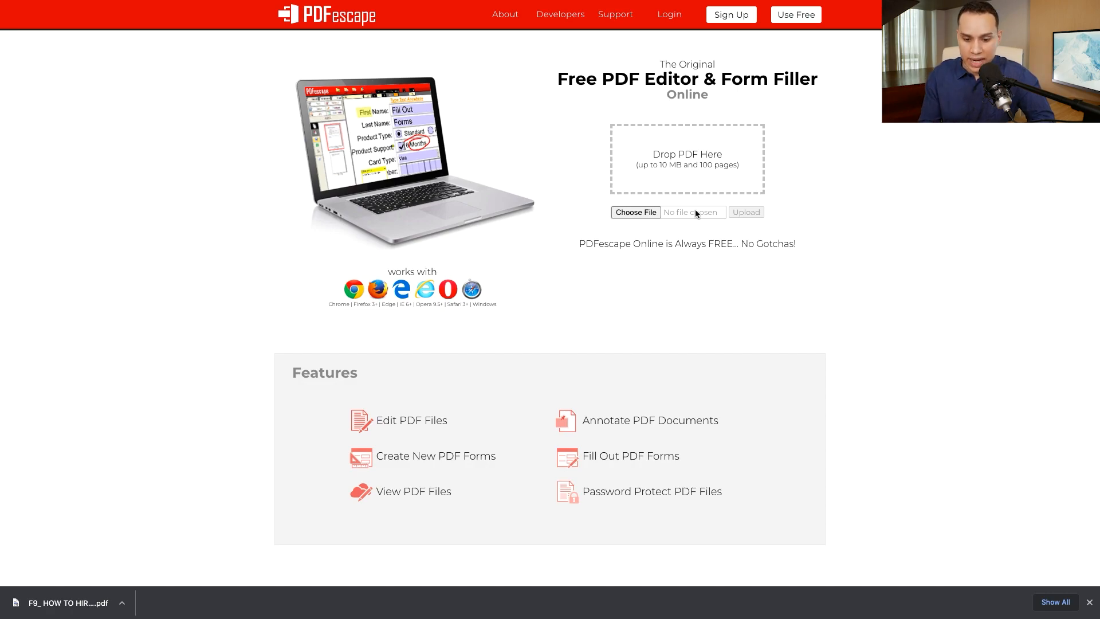
drag(53, 602, 693, 151)
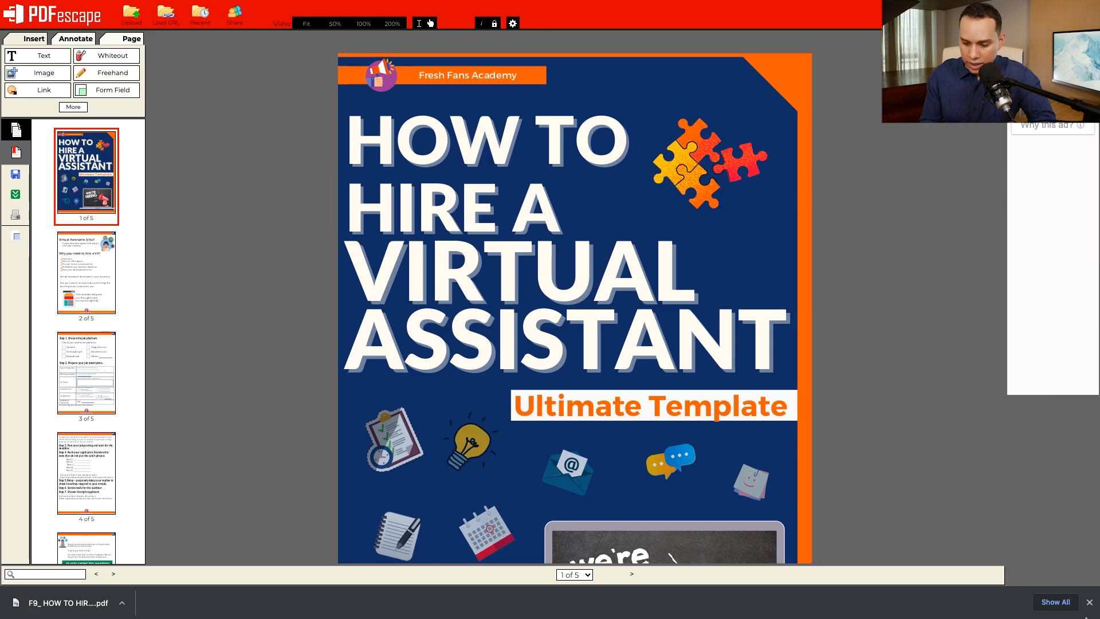
click(1091, 603)
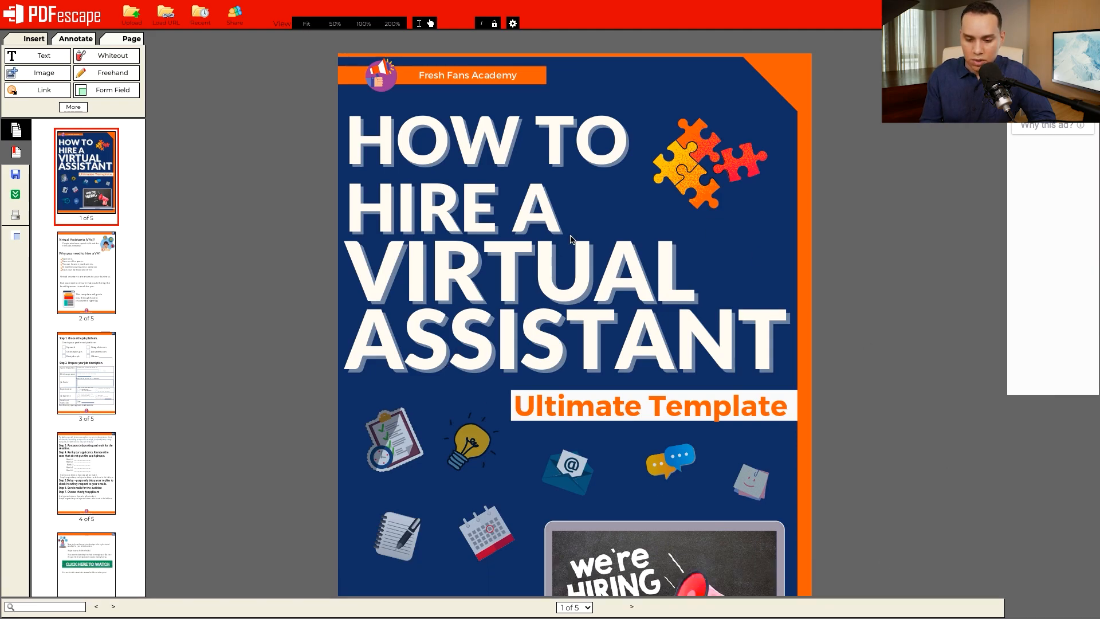
Add checkbox form fields over the Upwork, Onlinejobs.ph and Bestjobs.ph boxes in Step 1 on page 3
scroll(570, 239, down, 15)
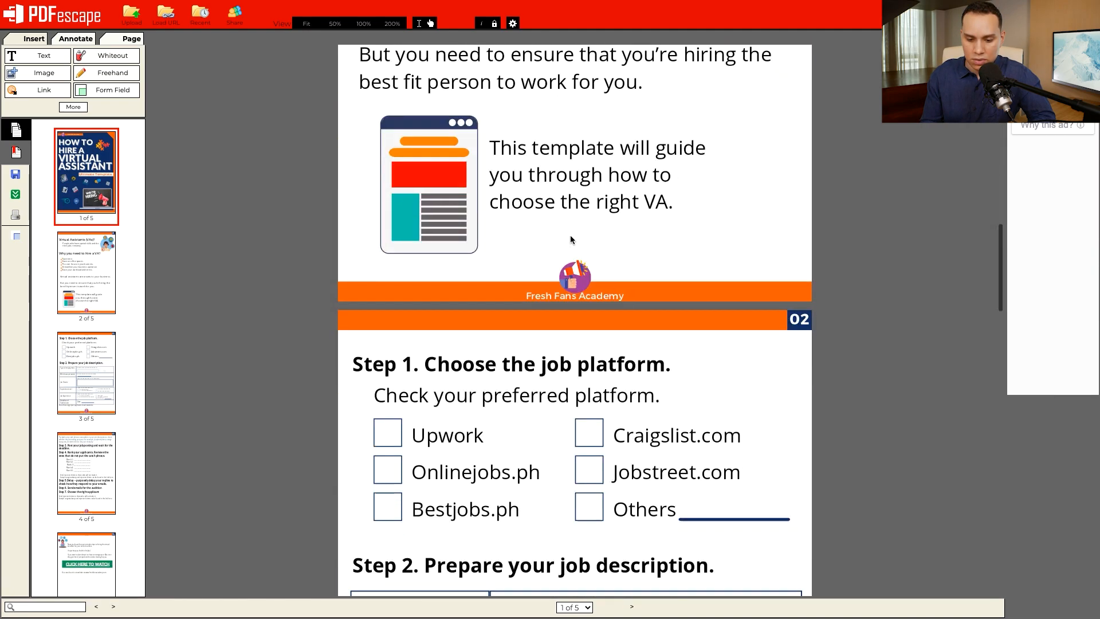
scroll(570, 239, down, 5)
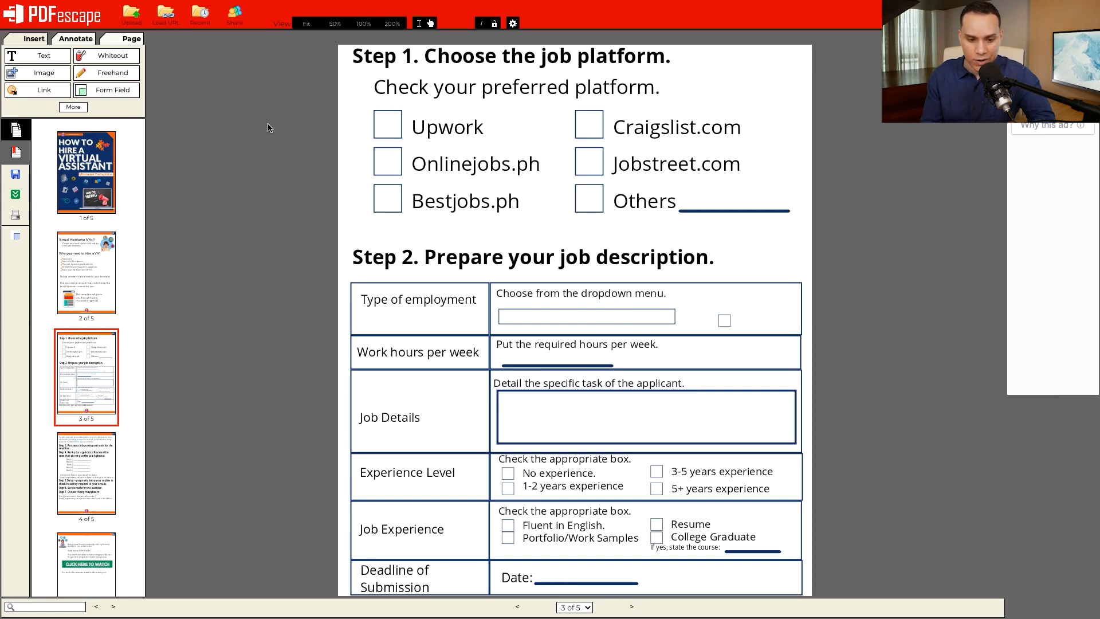
click(106, 91)
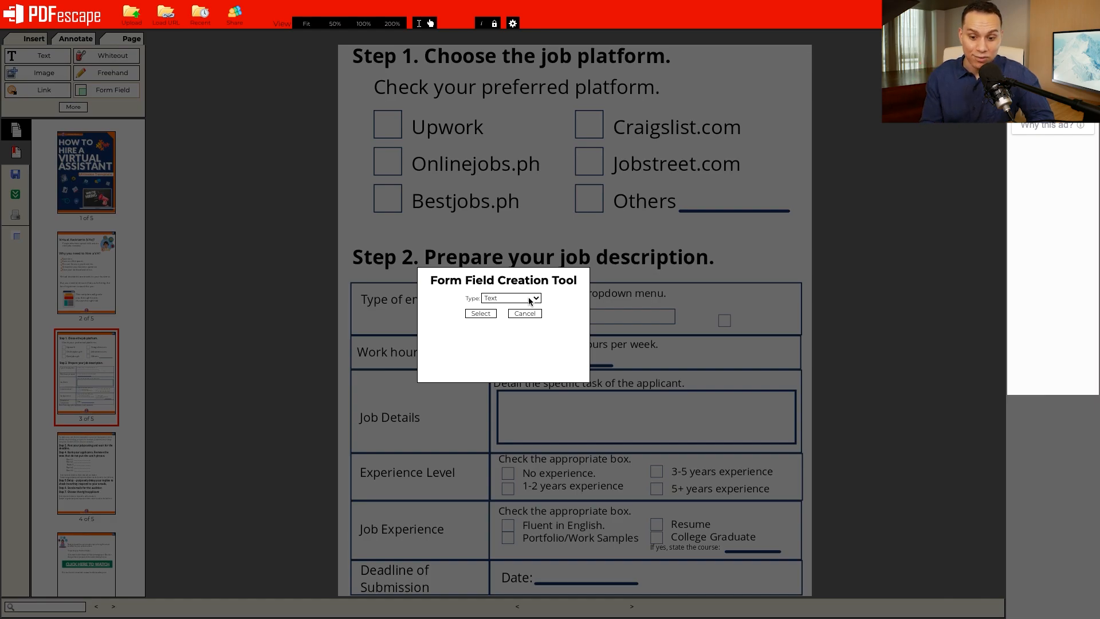
click(499, 299)
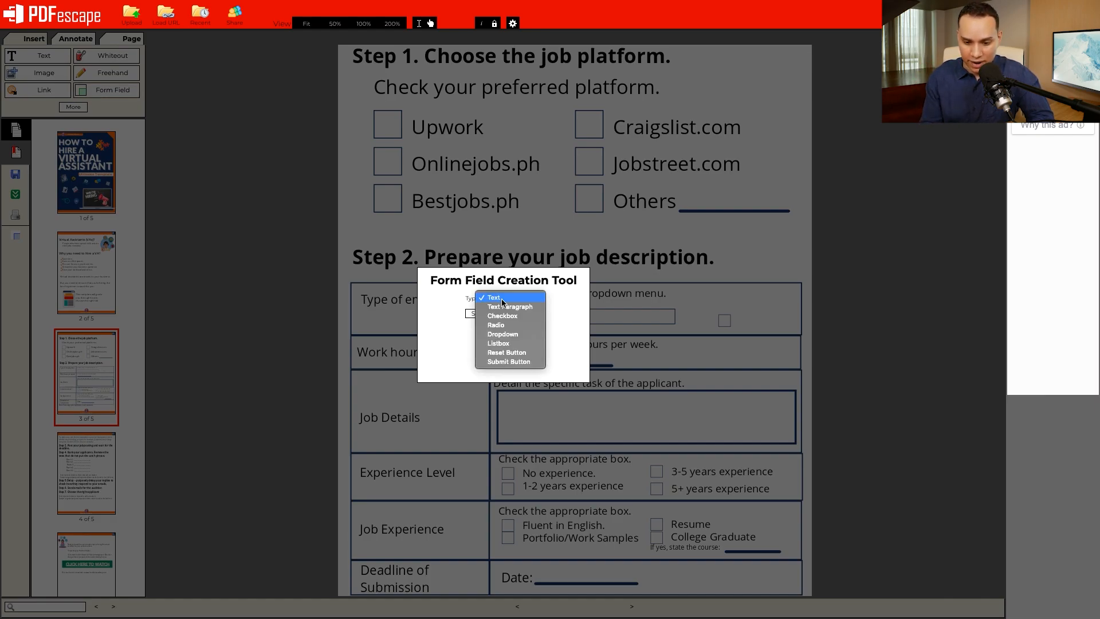
click(531, 319)
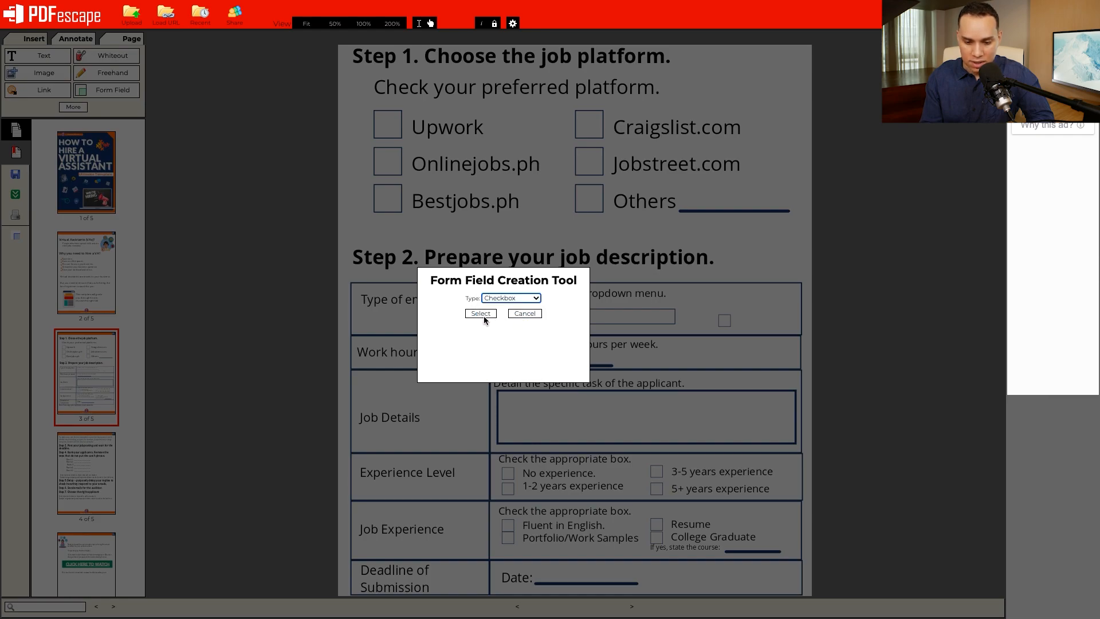
click(480, 314)
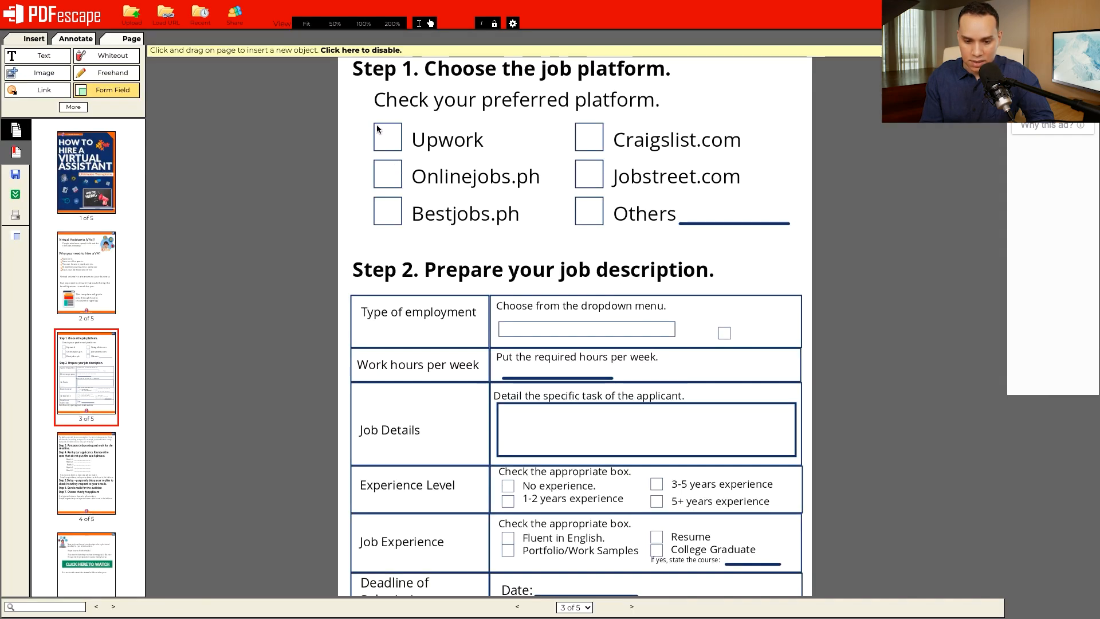
drag(374, 124, 400, 149)
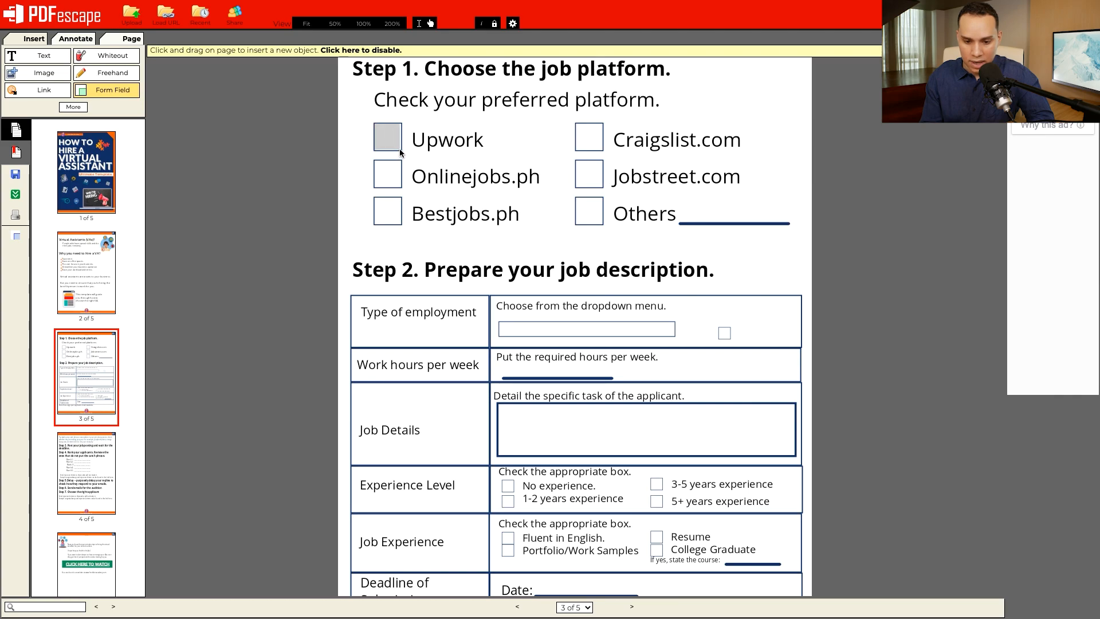
drag(400, 150, 402, 225)
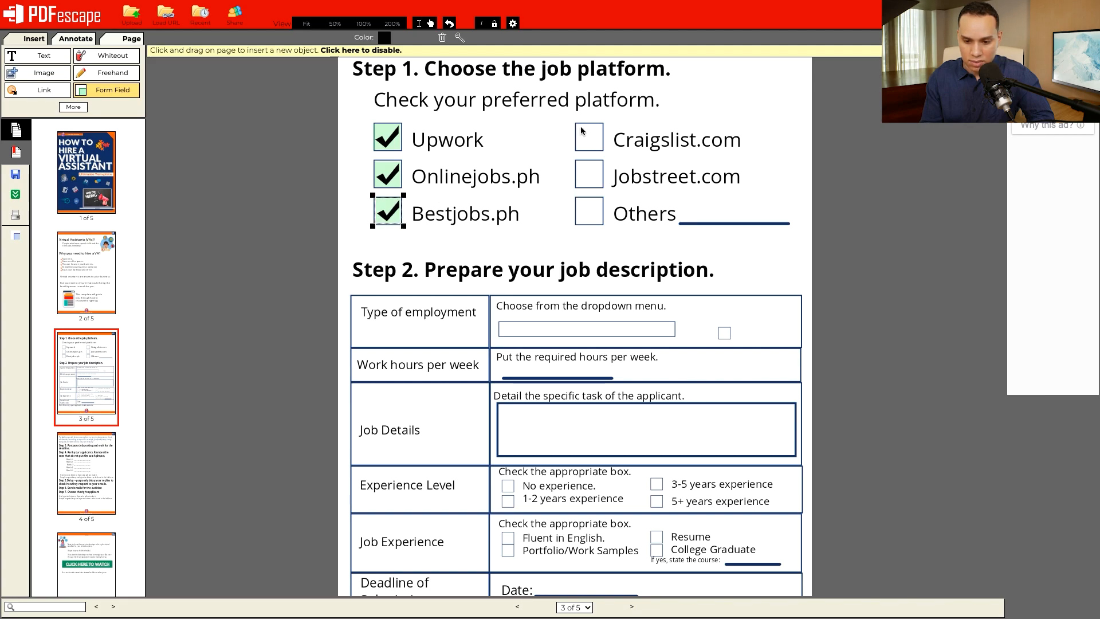
Add checkbox fields over the Craigslist.com, Jobstreet.com and Others boxes, and place an extra default-size one beside the Onlinejobs.ph label
drag(577, 127, 597, 219)
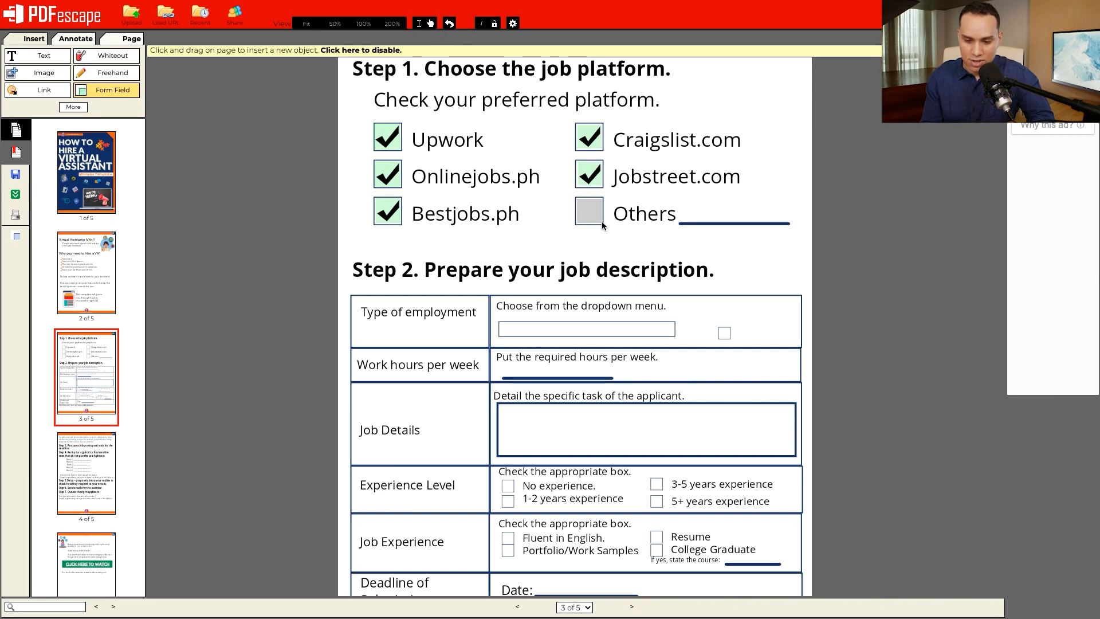
drag(601, 225, 604, 224)
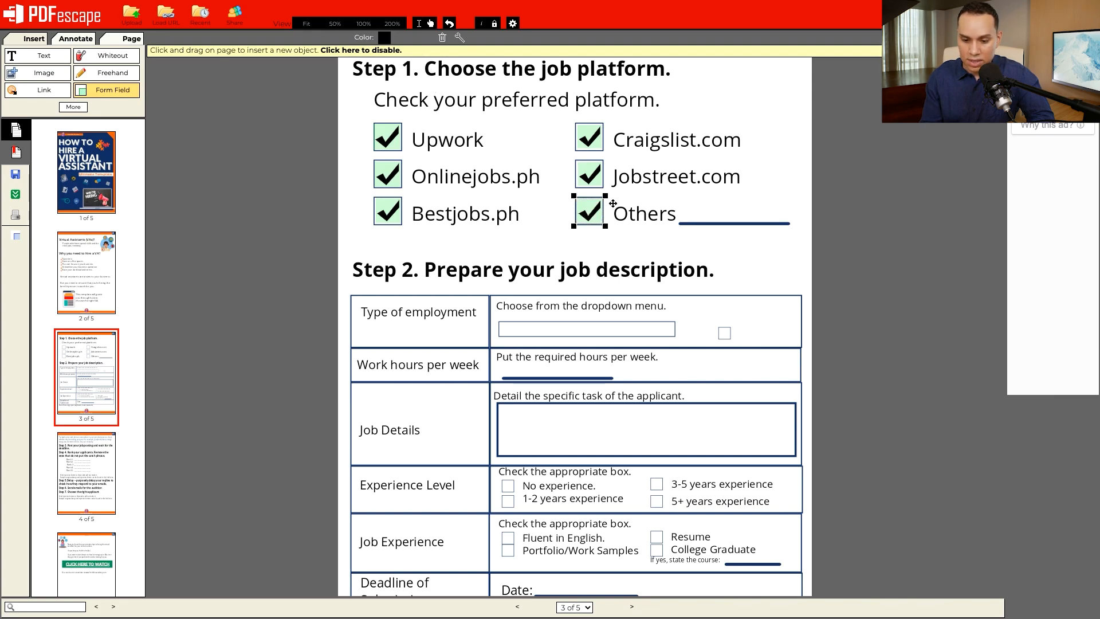
click(533, 152)
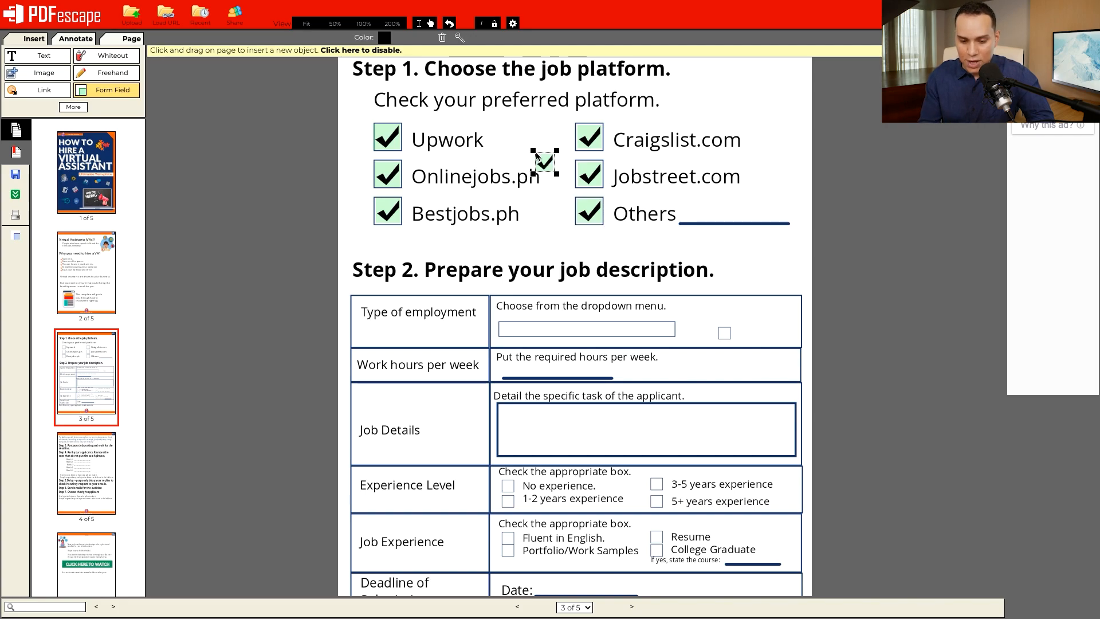
Undo the extra checkbox beside the Onlinejobs.ph label and turn off object insertion
key(ctrl+z)
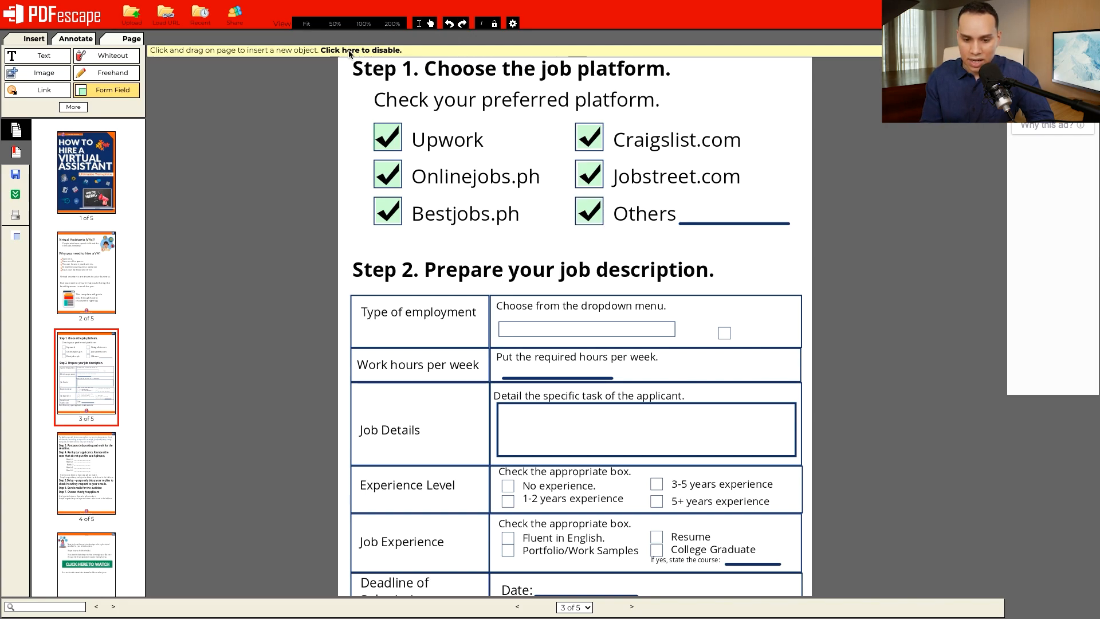
click(378, 52)
scroll(524, 195, down, 2)
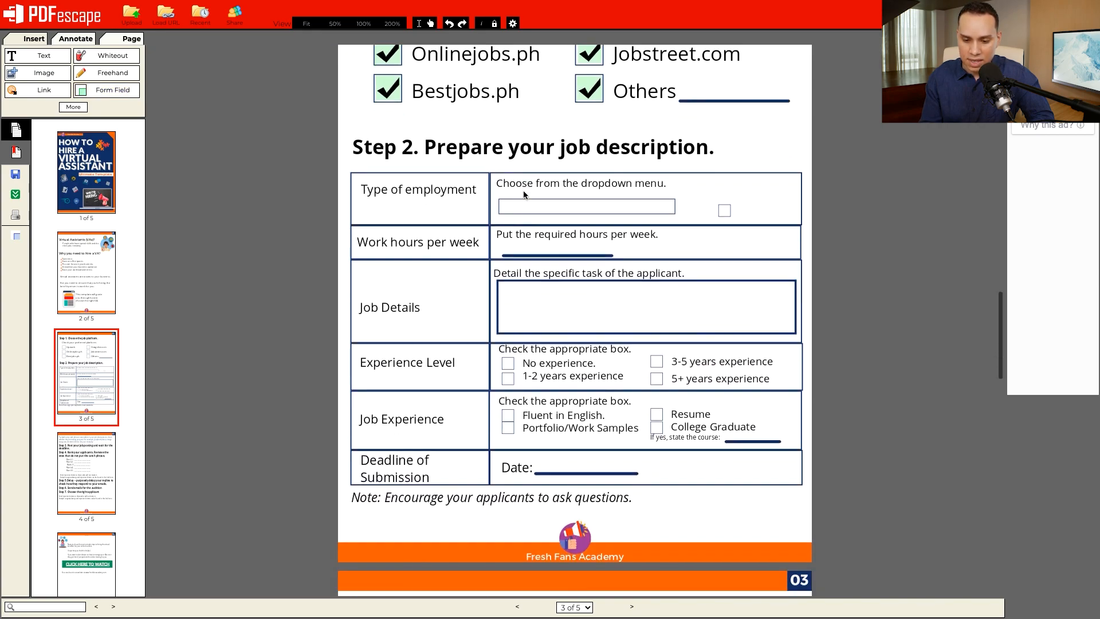
Clear the check marks from all six job platform checkboxes in Step 1 and deselect them
scroll(500, 204, up, 3)
click(394, 193)
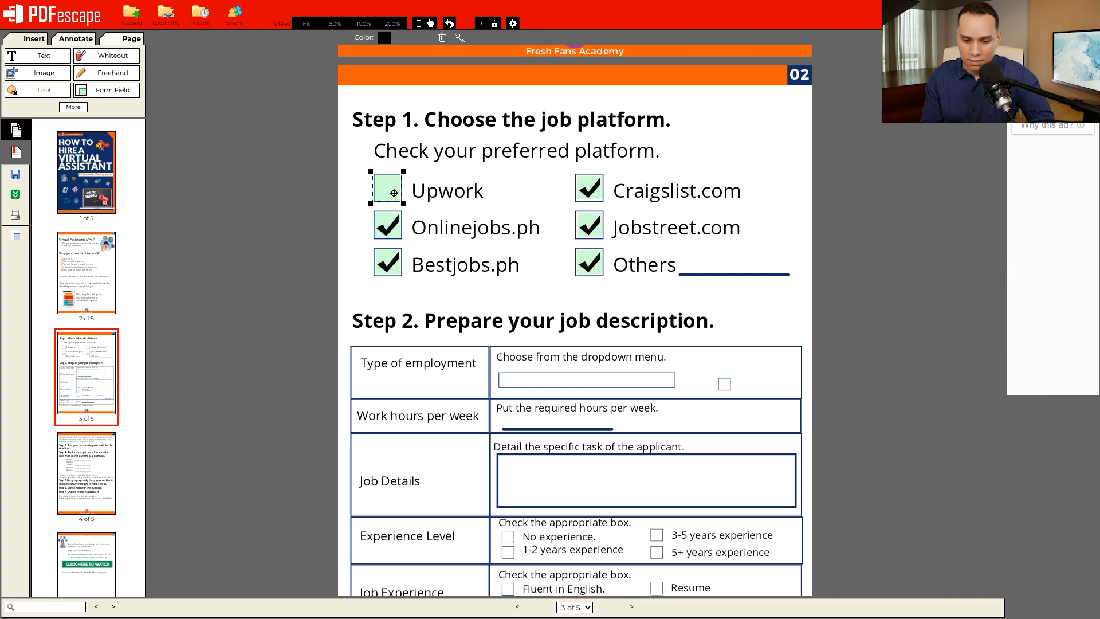
click(385, 232)
click(386, 268)
click(595, 185)
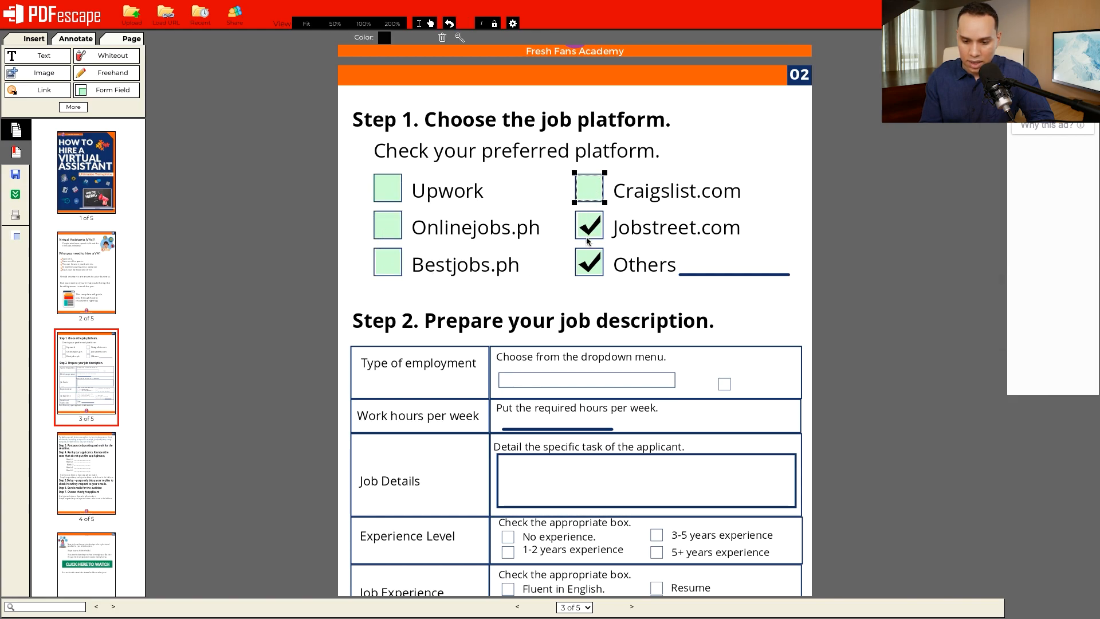
click(588, 227)
click(588, 265)
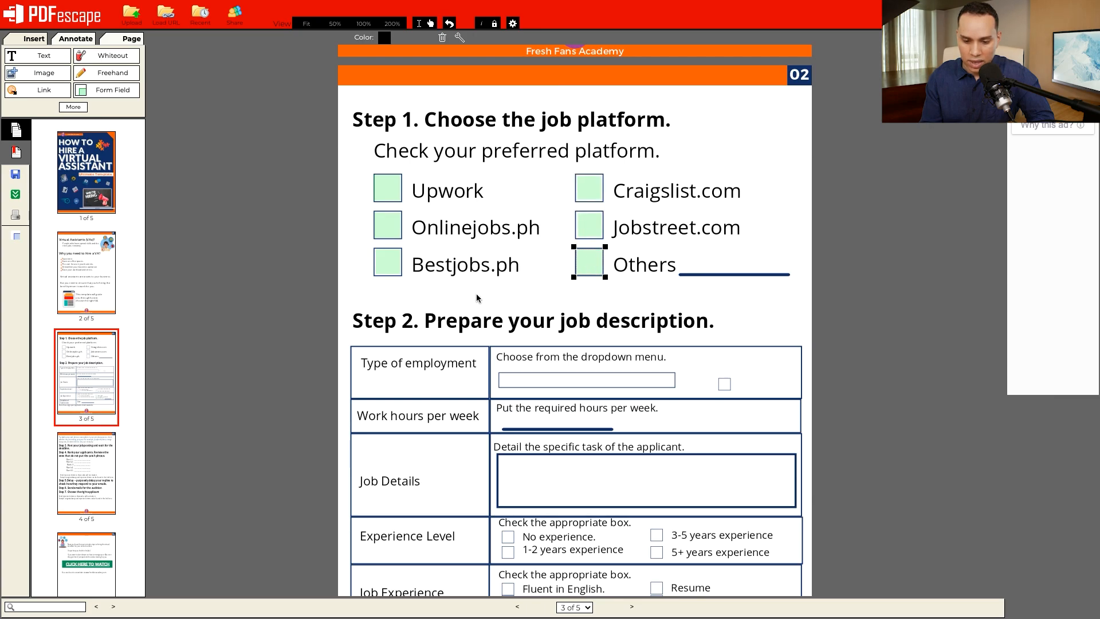
click(497, 261)
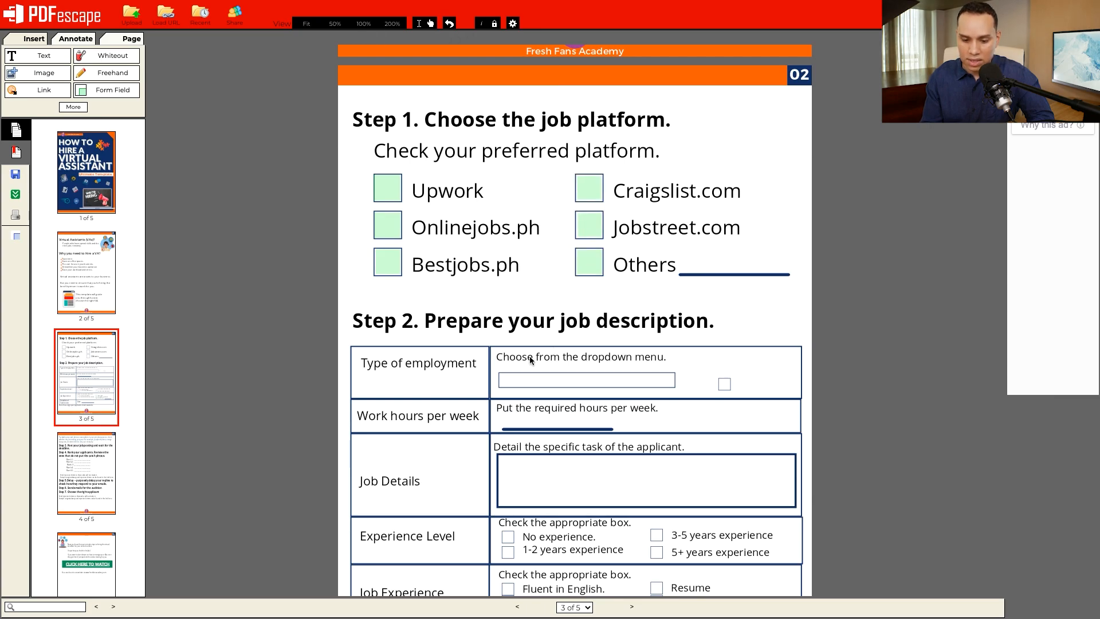
Duplicate the Bestjobs.ph checkbox field and undo the duplication
scroll(507, 316, down, 1)
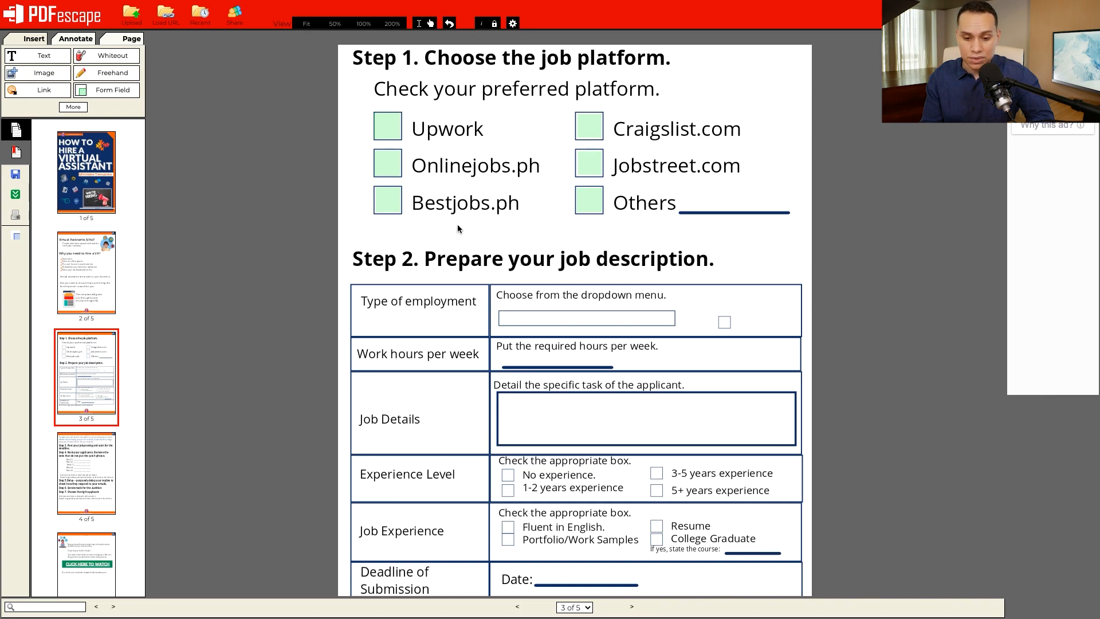
click(394, 204)
right_click(396, 199)
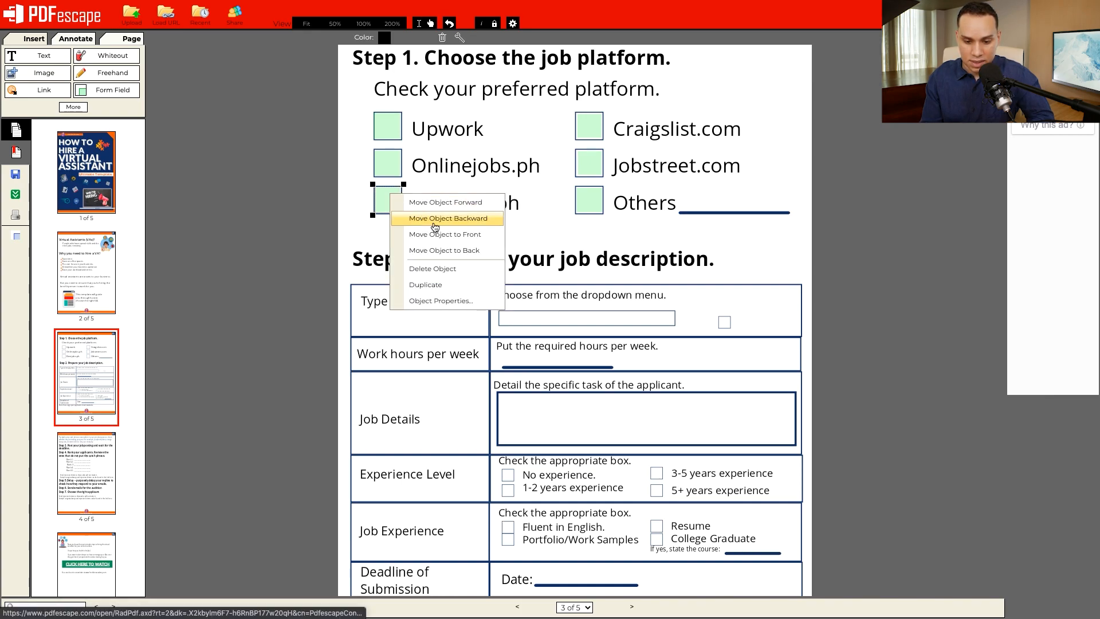
click(459, 285)
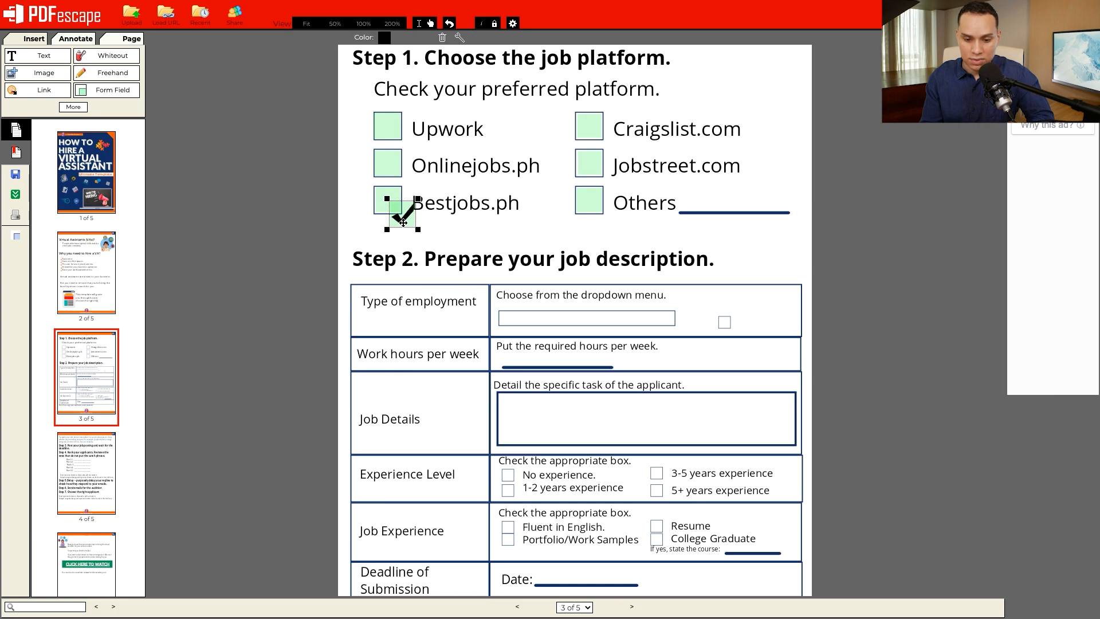
click(449, 23)
scroll(493, 274, up, 1)
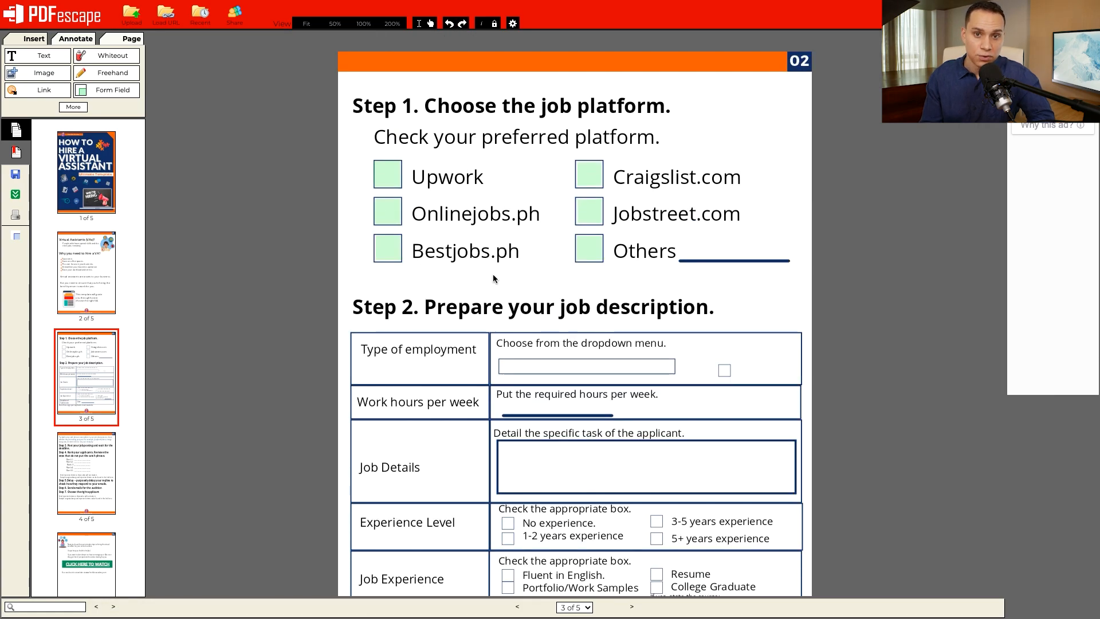
scroll(494, 279, down, 3)
scroll(493, 279, up, 1)
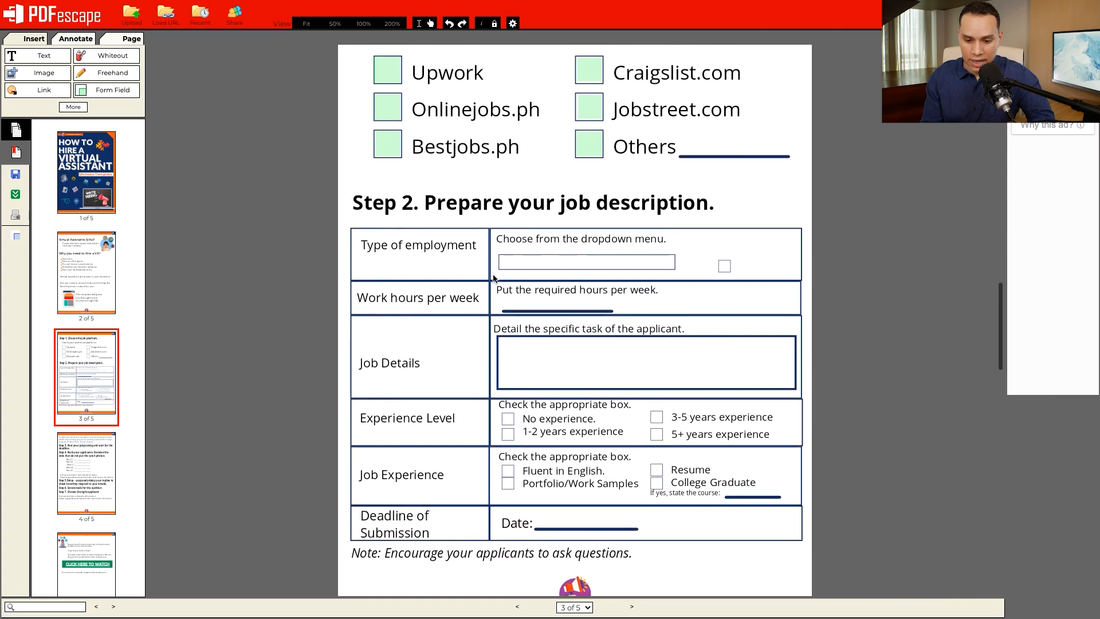
scroll(545, 266, up, 1)
scroll(545, 266, up, 2)
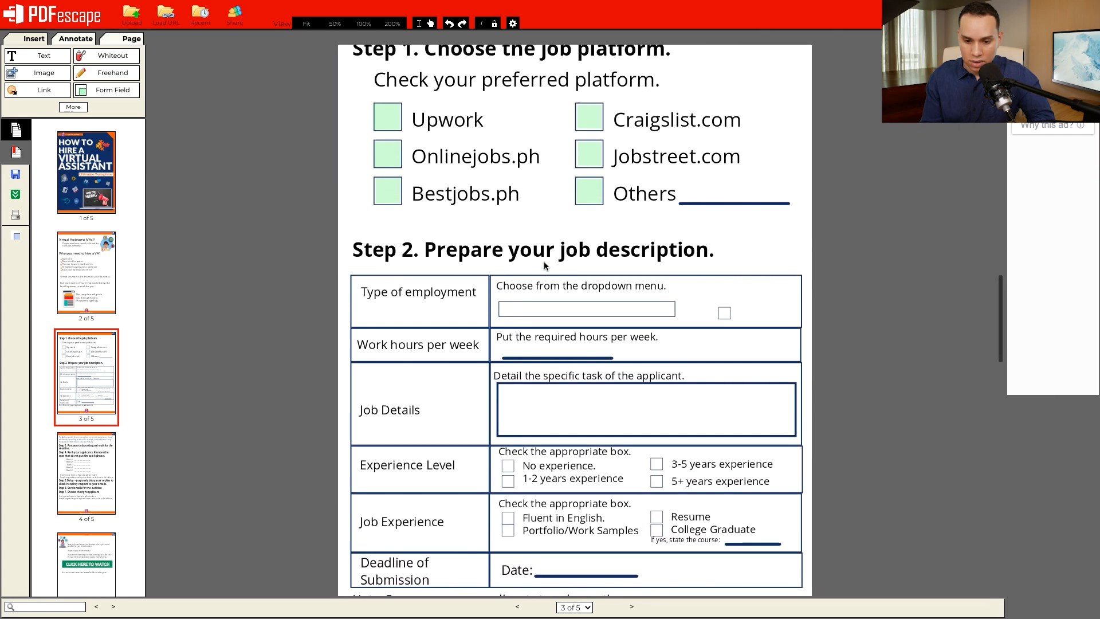
scroll(544, 263, up, 1)
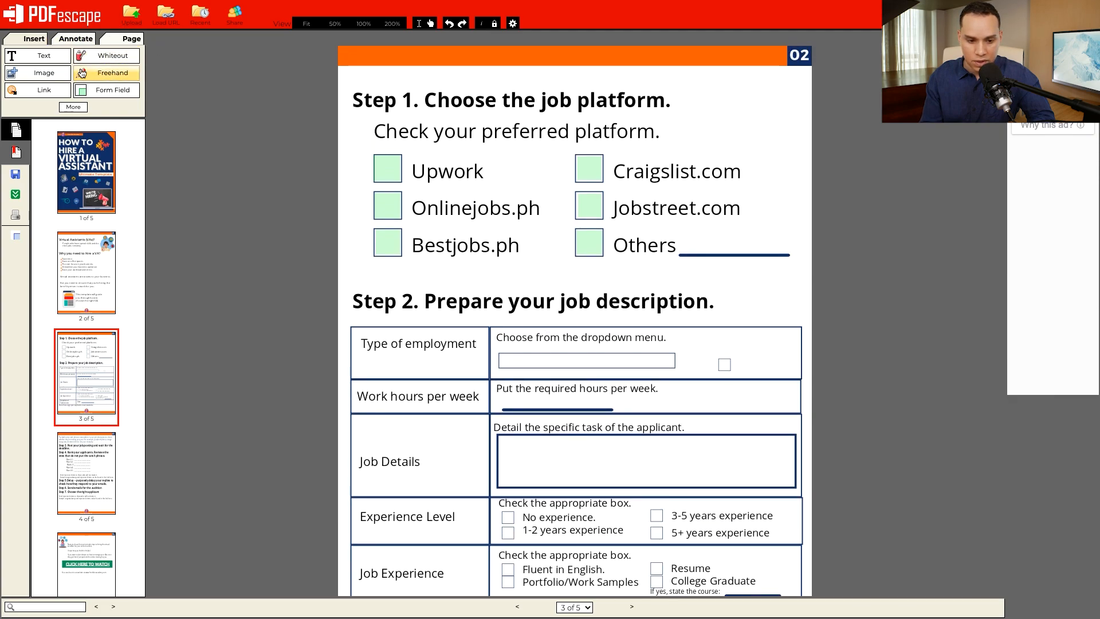
Add a Dropdown form field over the Type of employment box, undo any stray field, and turn off object insertion
click(110, 87)
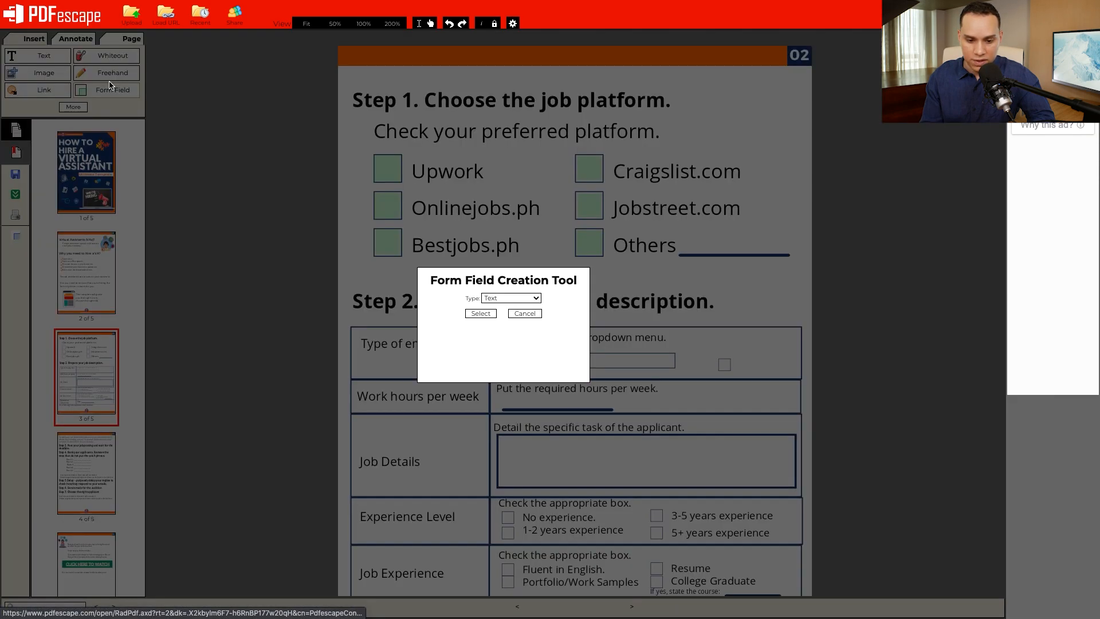
click(497, 299)
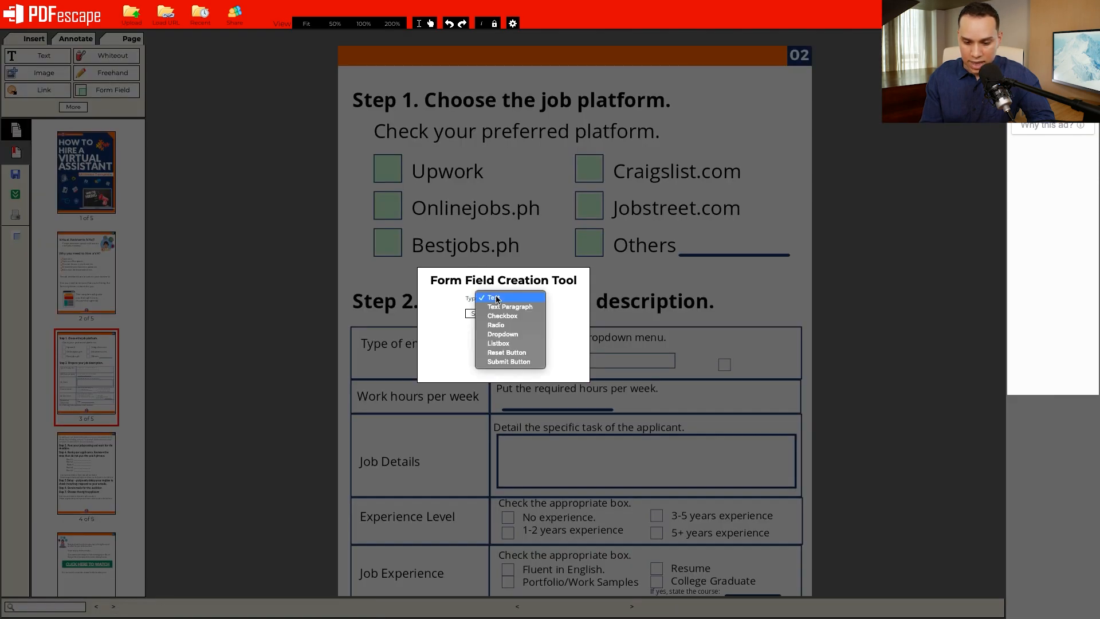
click(530, 333)
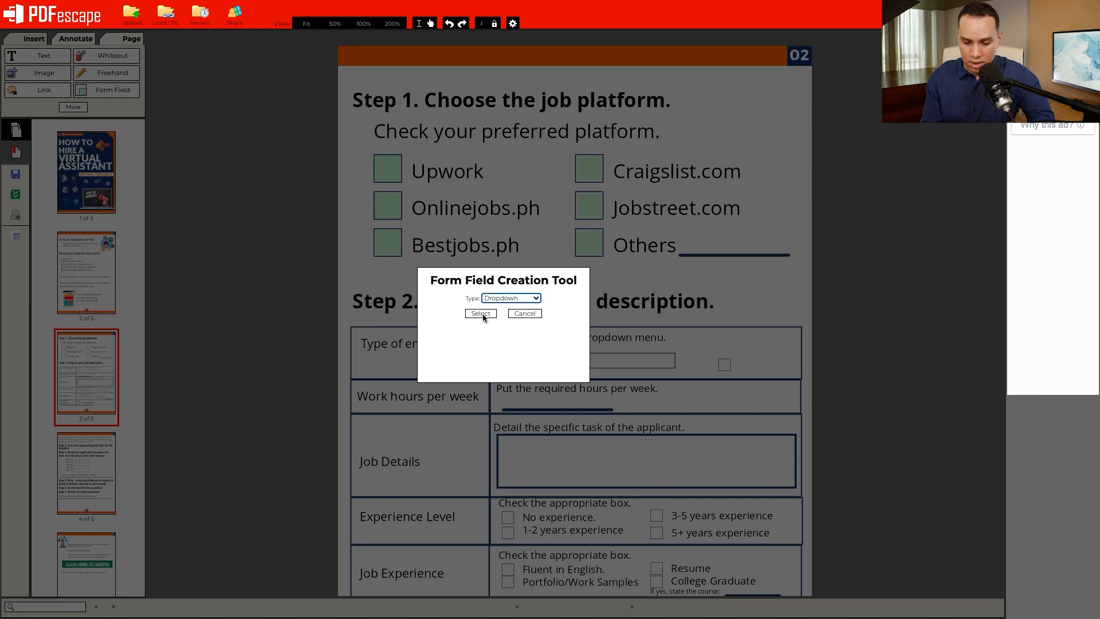
click(480, 313)
drag(500, 370, 672, 377)
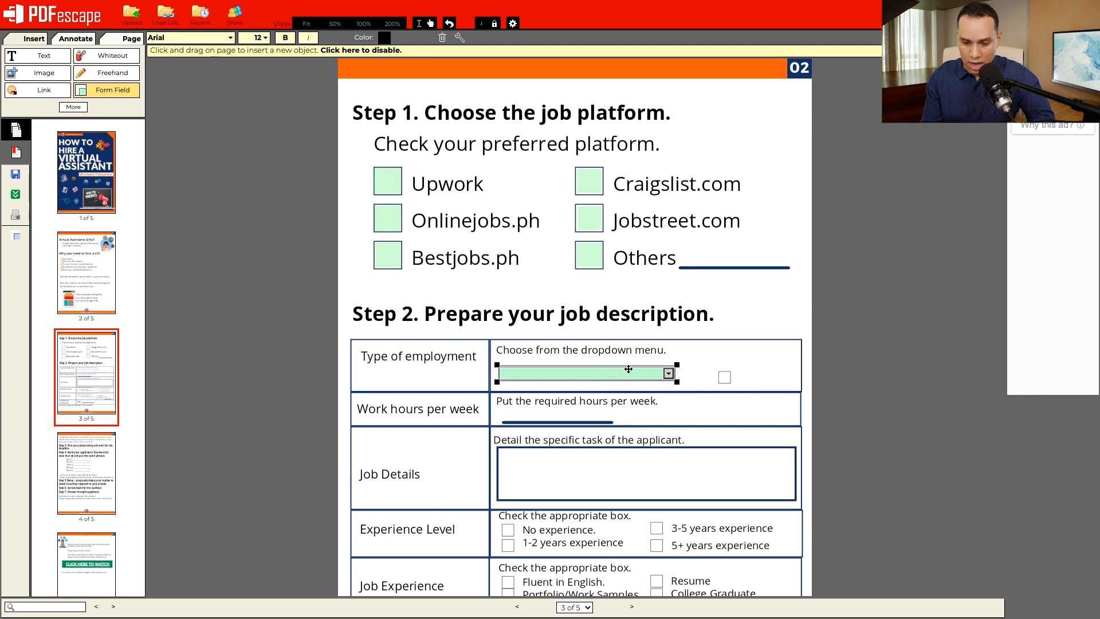
click(730, 319)
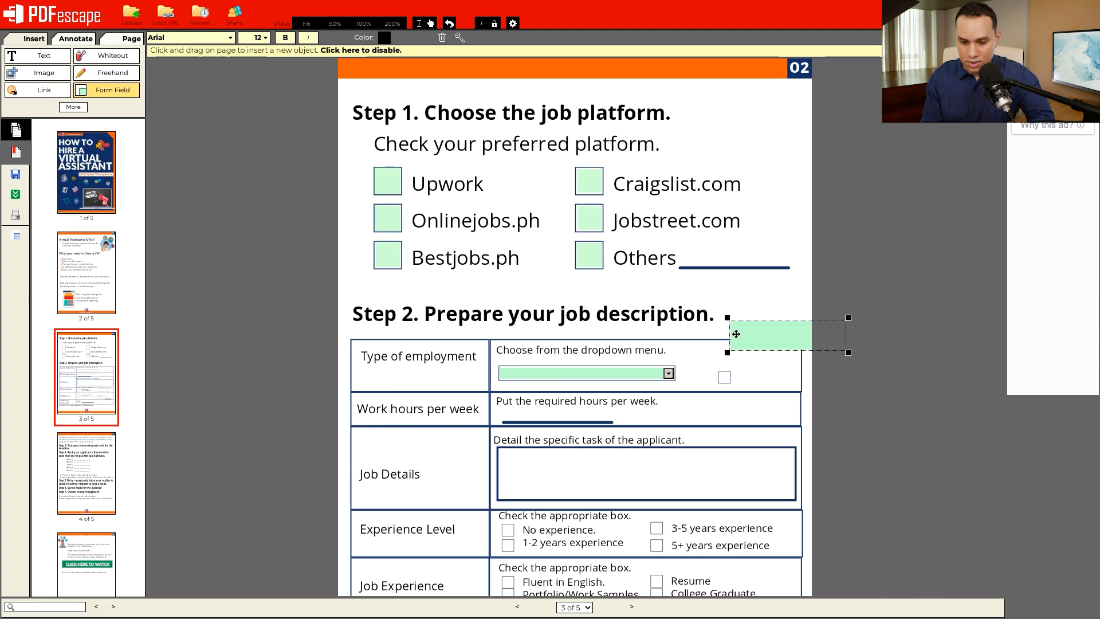
key(ctrl+z)
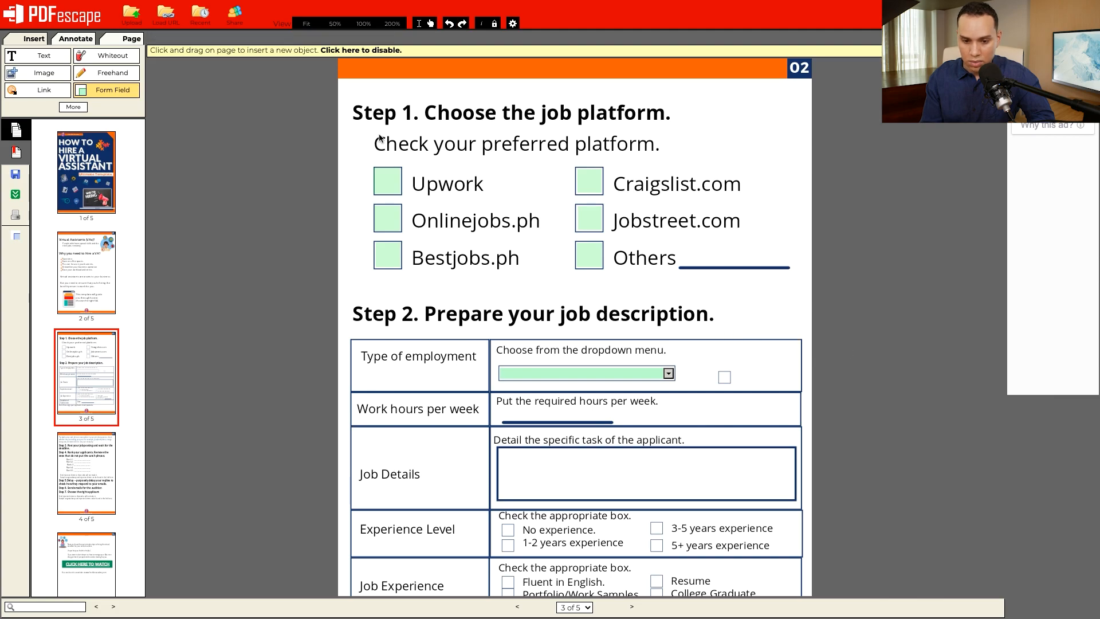
click(362, 51)
Open the Type of employment dropdown's properties and name the field "Hire Type"
click(566, 361)
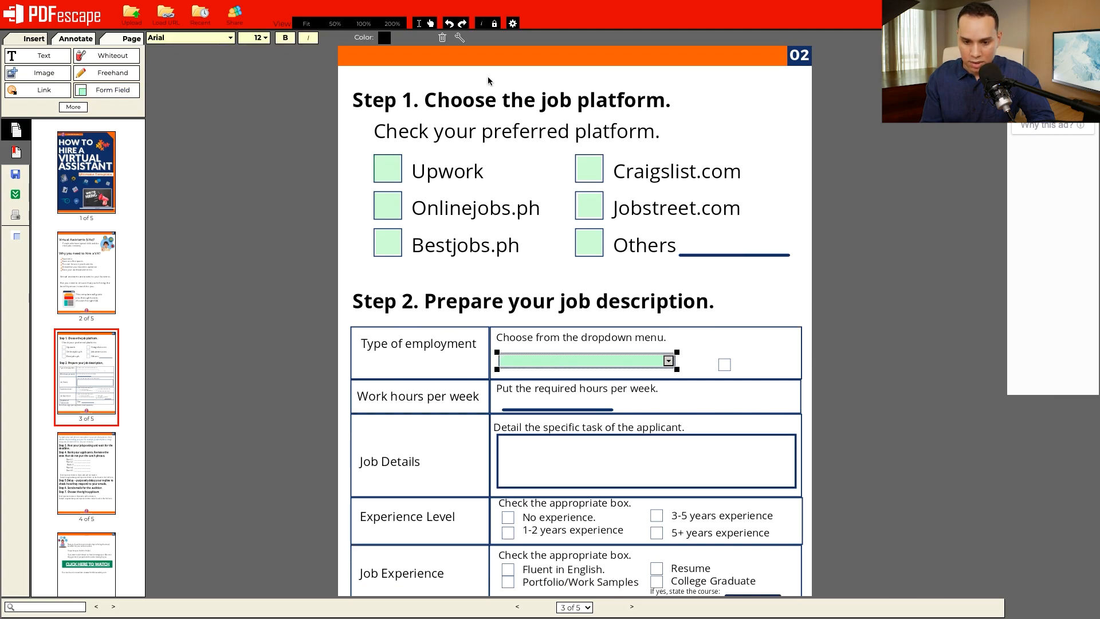
click(459, 38)
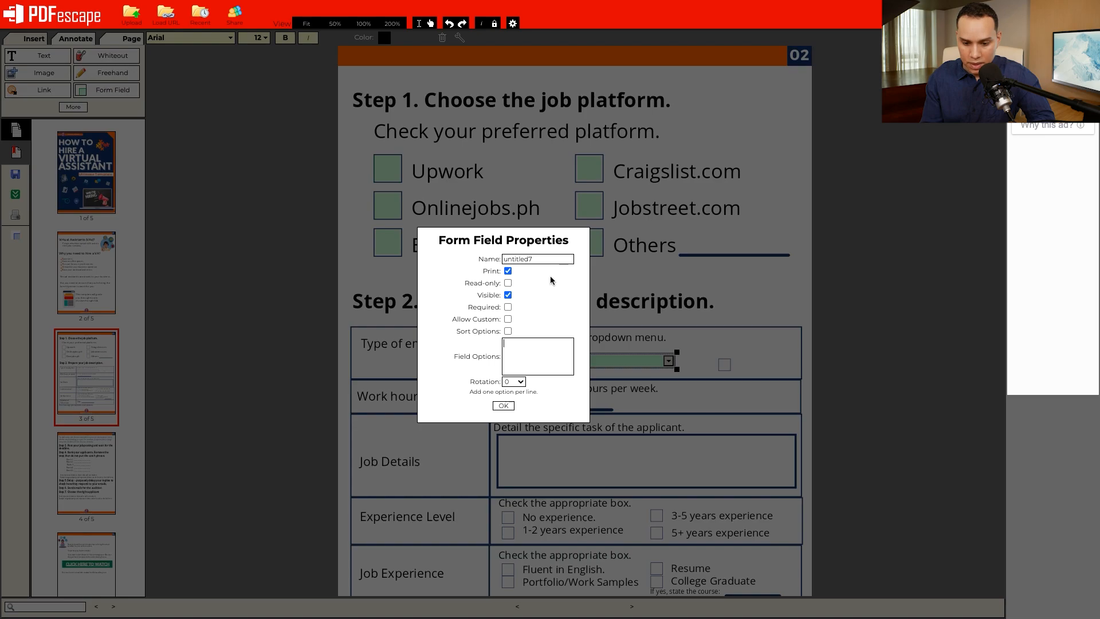
double_click(555, 259)
text(Fr)
text(ire Type)
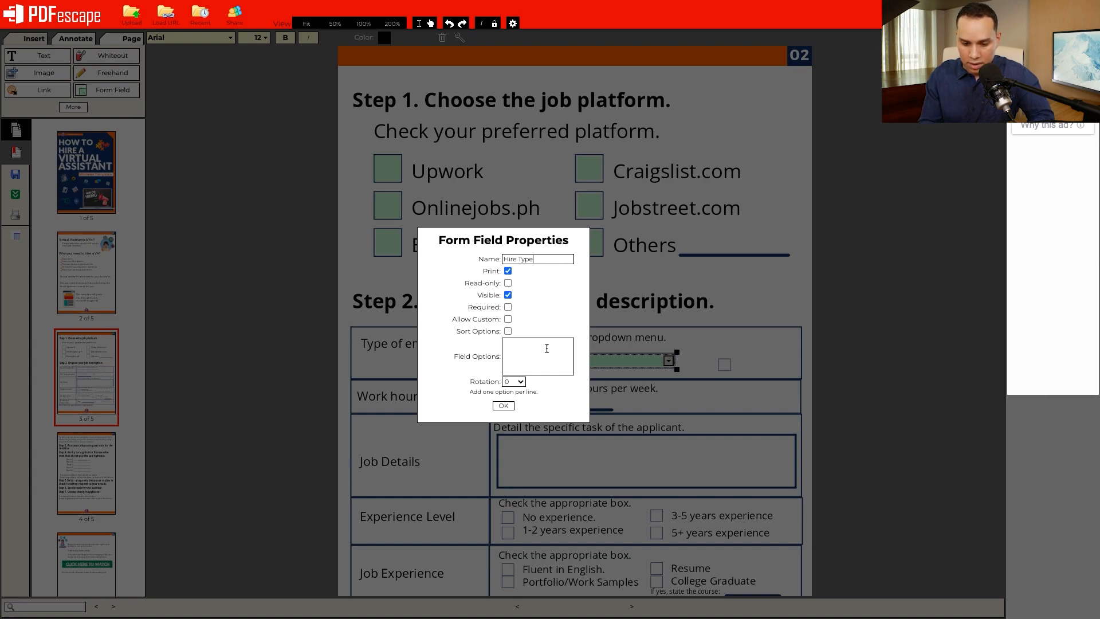
Copy the employment types from the Google Docs outline into the field options as "Part time,", "full time" and "freelancer" on separate lines, and preview the list
key(ctrl+Tab)
scroll(502, 256, up, 1)
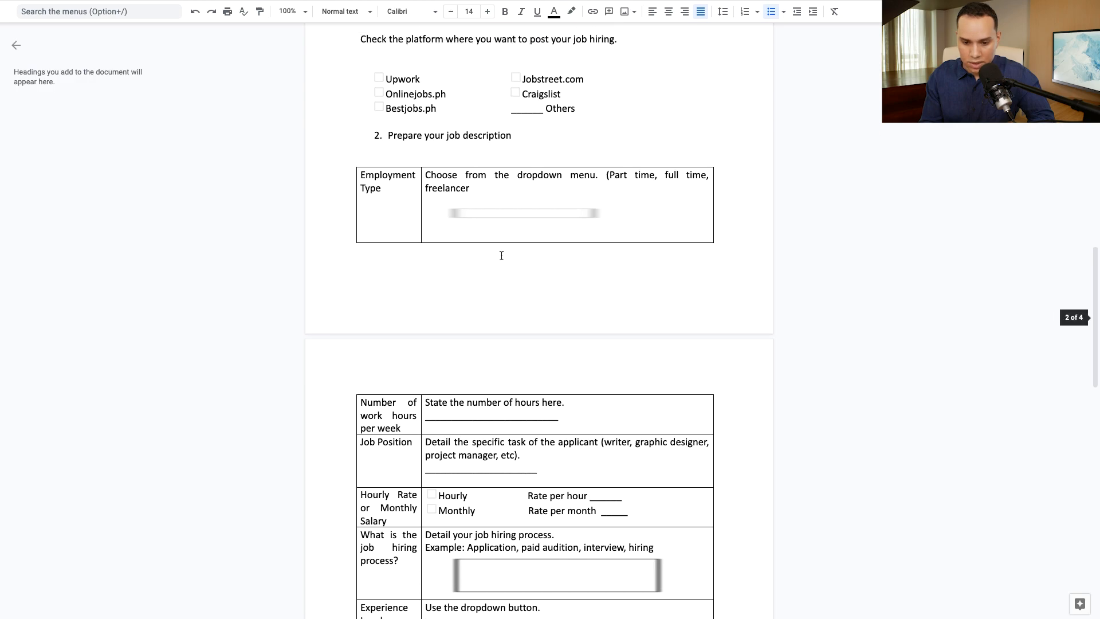
drag(609, 174, 491, 186)
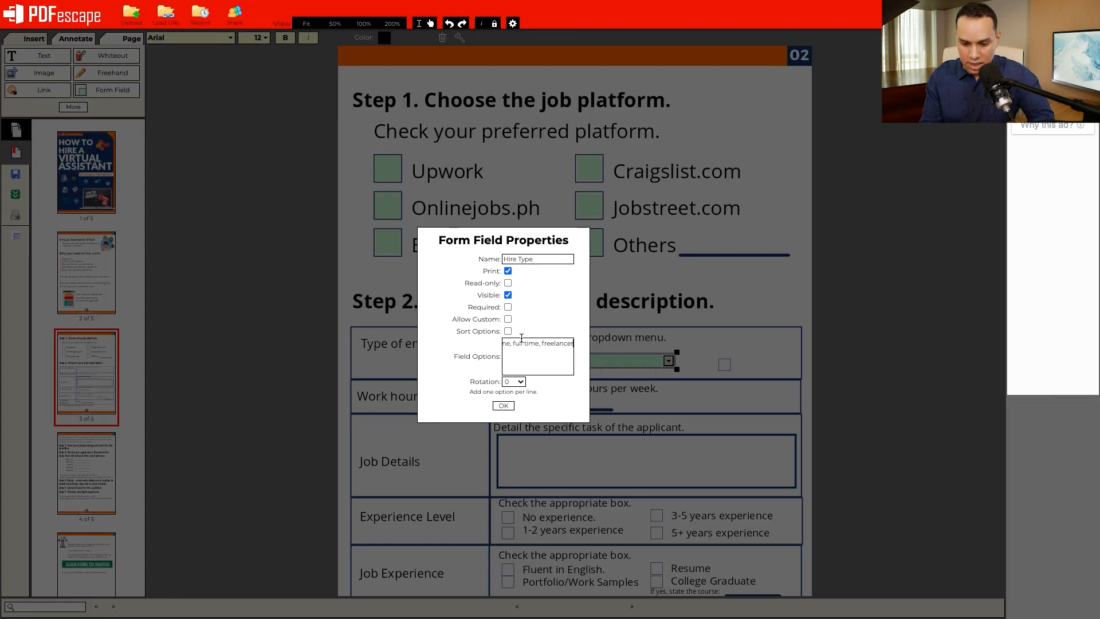
key(BackSpace)
key(BackSpace)
key(Return)
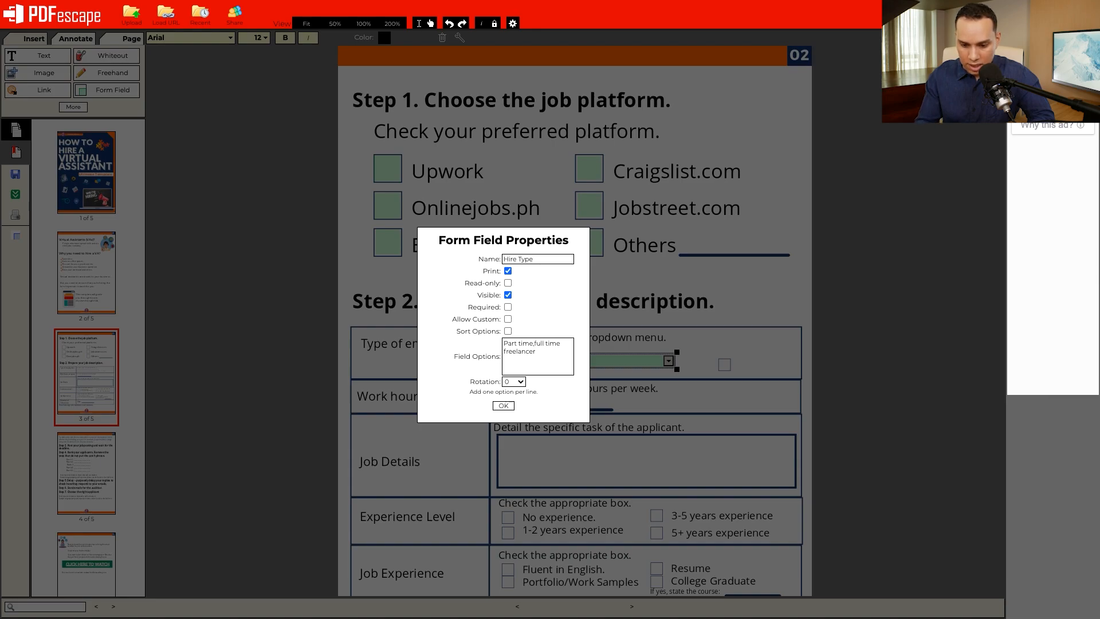
key(Return)
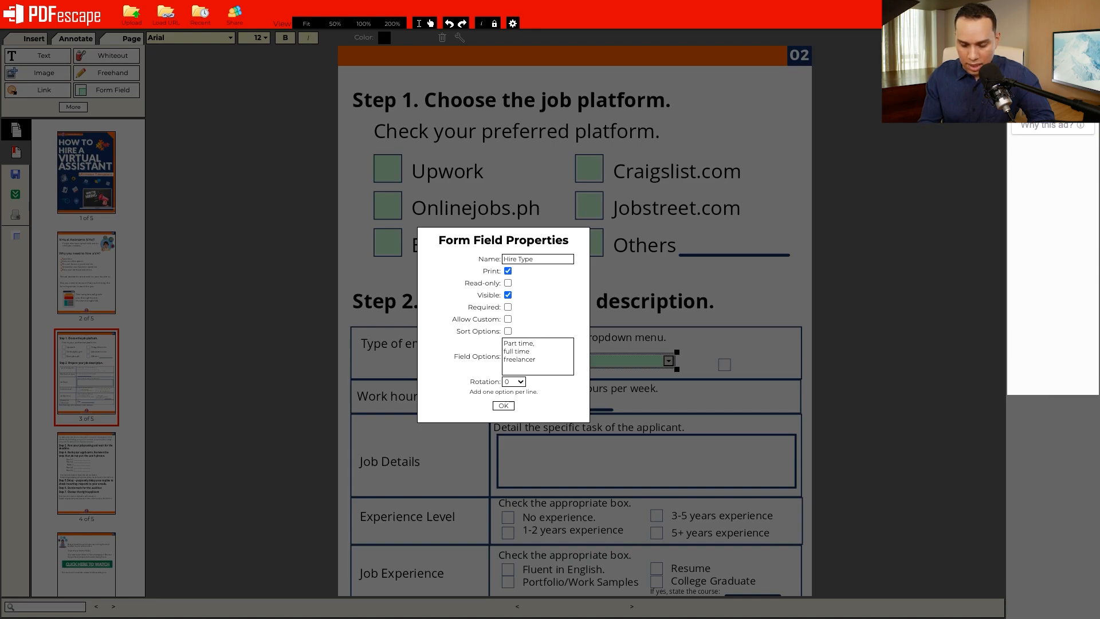
click(504, 406)
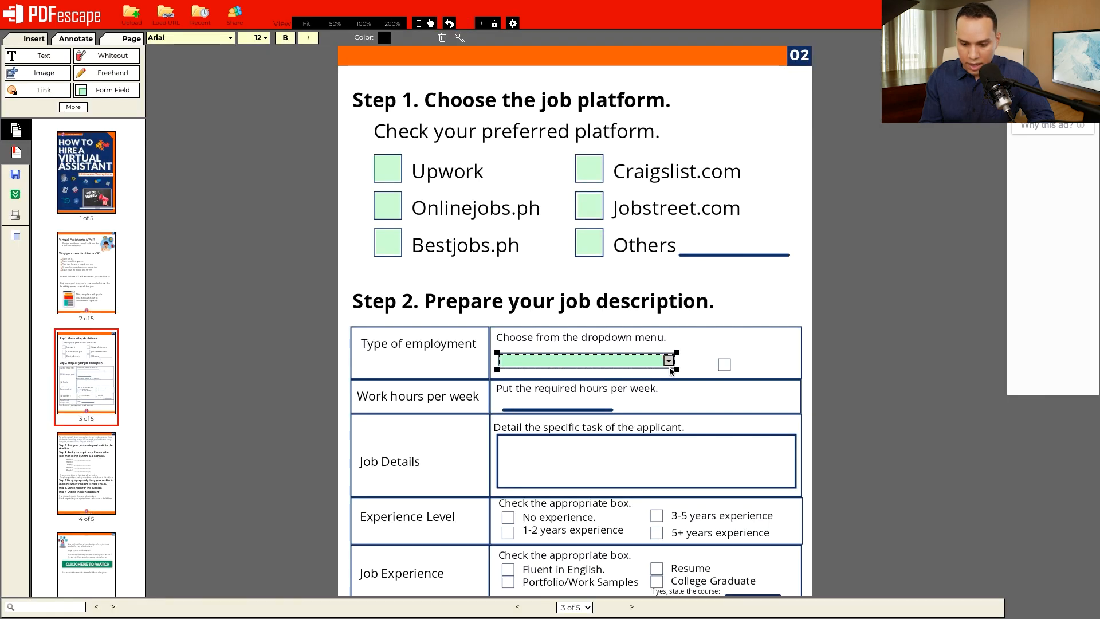
click(669, 360)
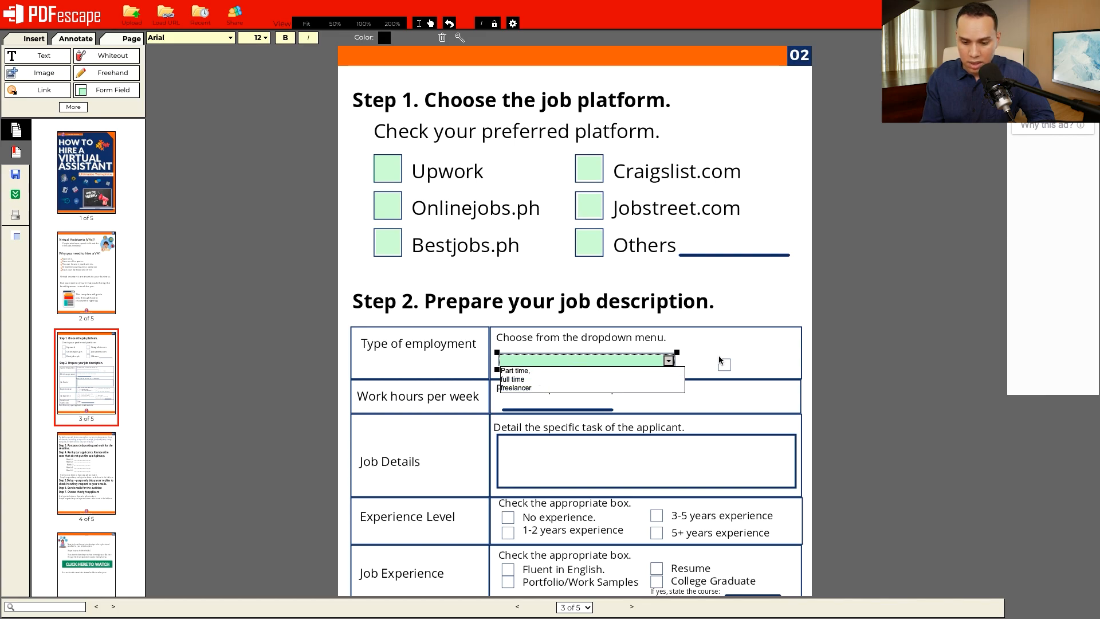
click(694, 362)
Add a Text Paragraph form field covering the Job Details box under "Detail the specific task of the applicant."
scroll(690, 342, down, 2)
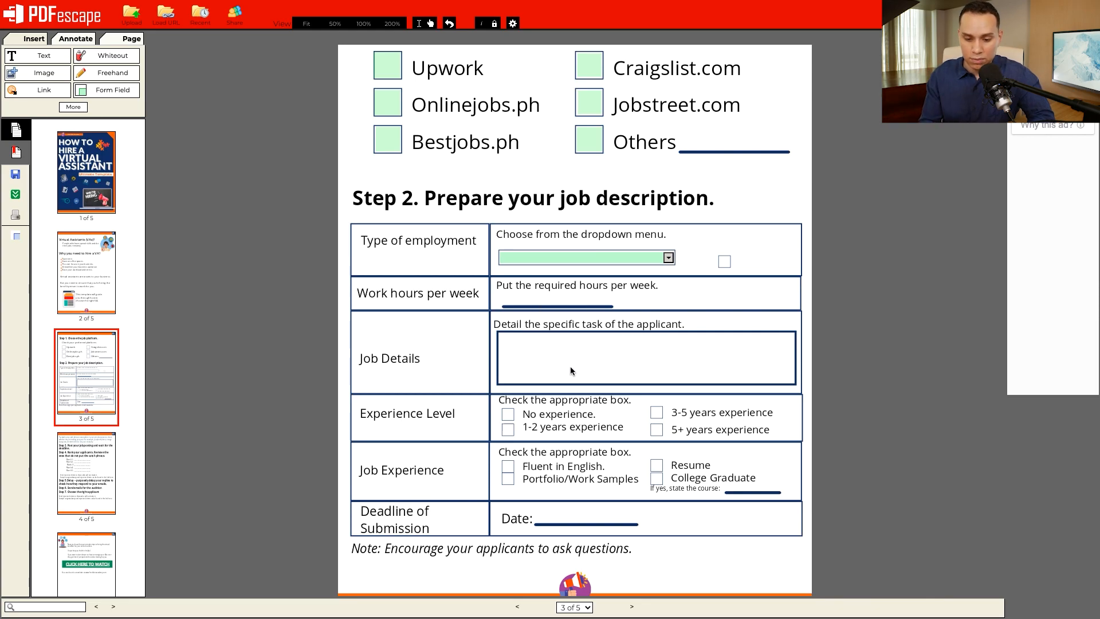
click(112, 90)
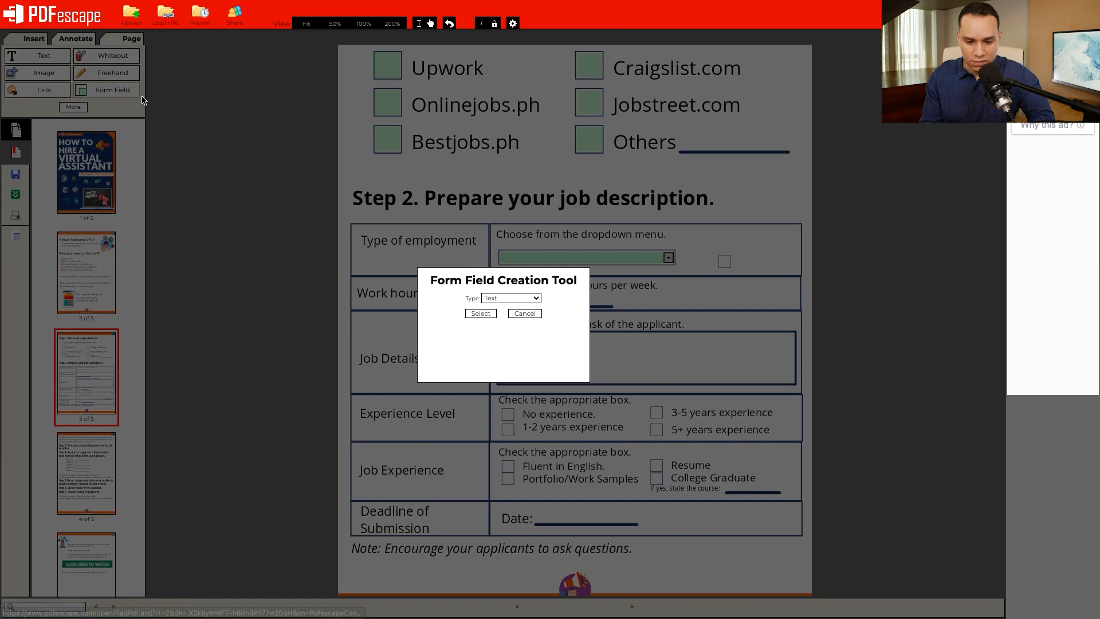
click(532, 306)
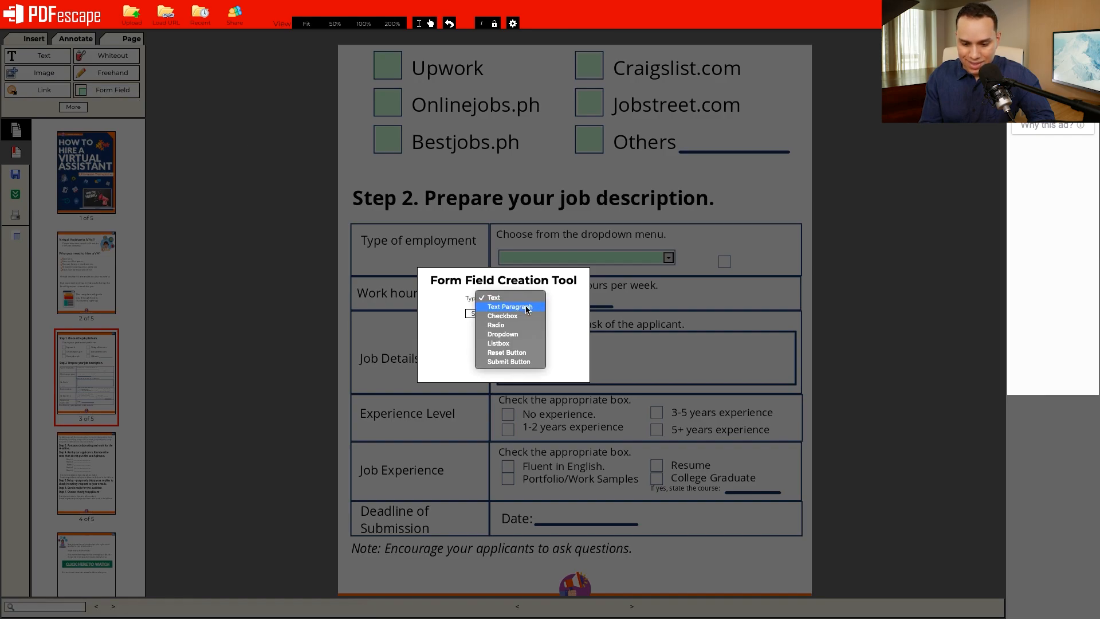
click(530, 308)
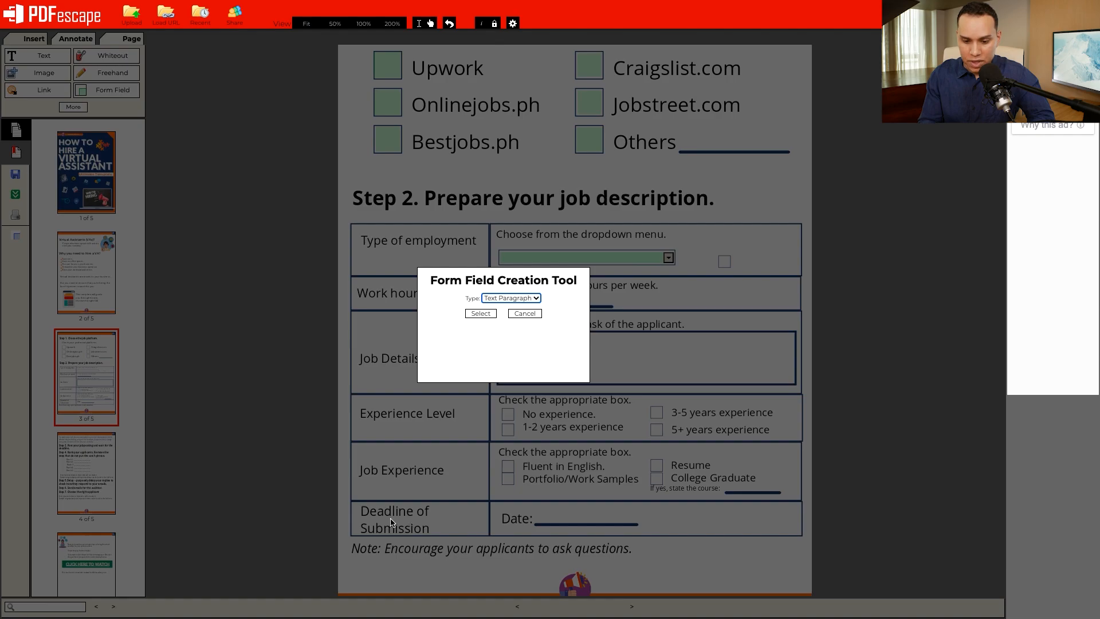
click(476, 312)
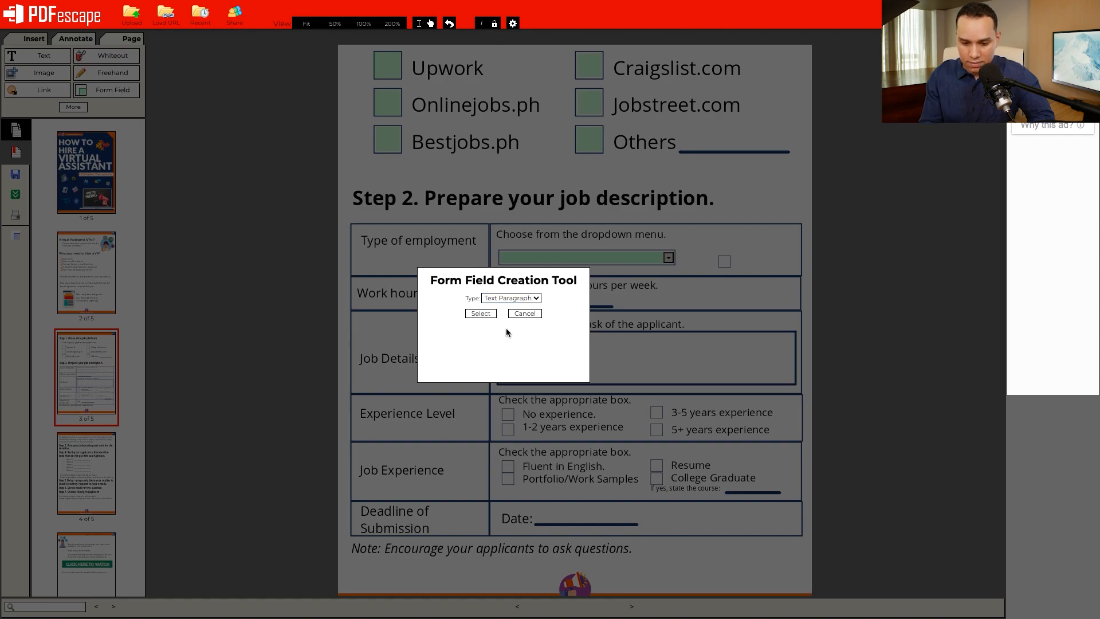
click(482, 315)
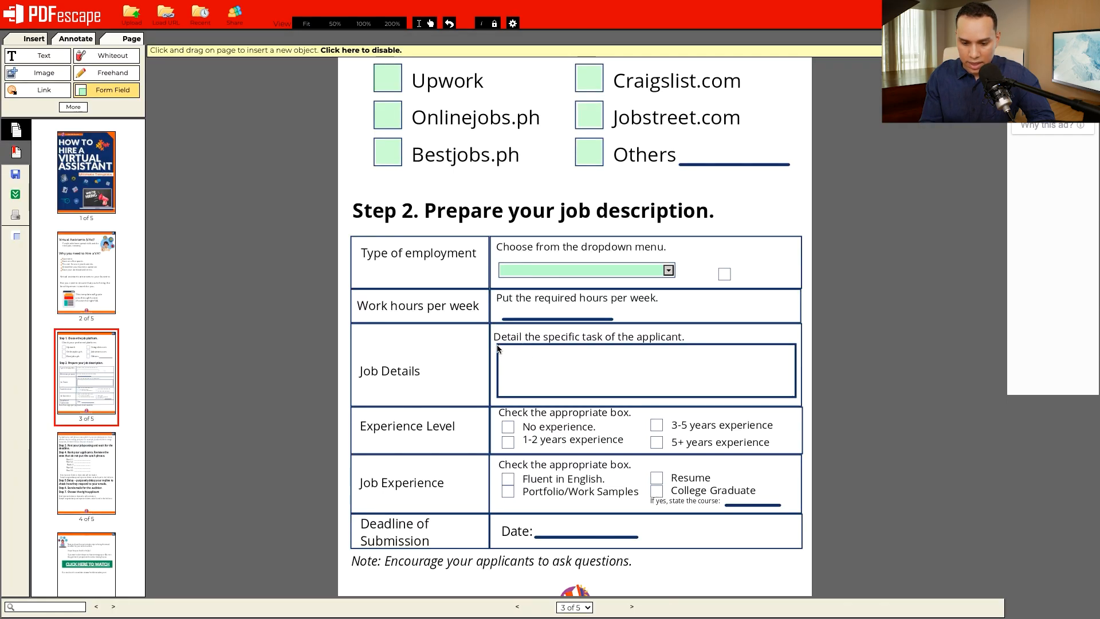
drag(497, 347, 793, 393)
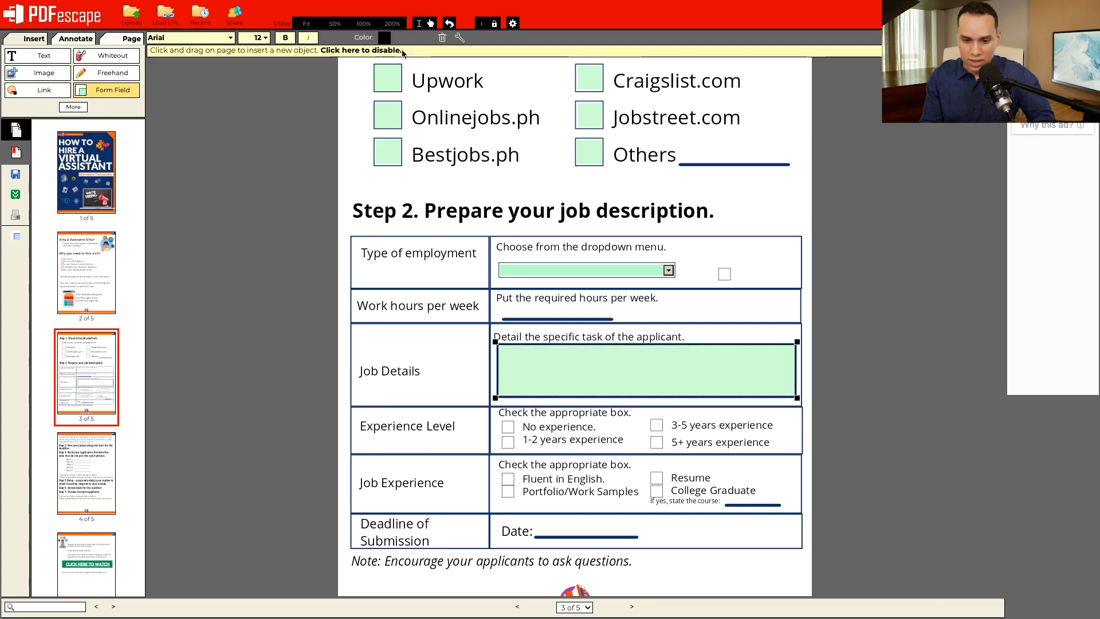
Turn off object insertion, look over the remaining pages, and save and download the fillable PDF
click(382, 51)
scroll(446, 292, down, 15)
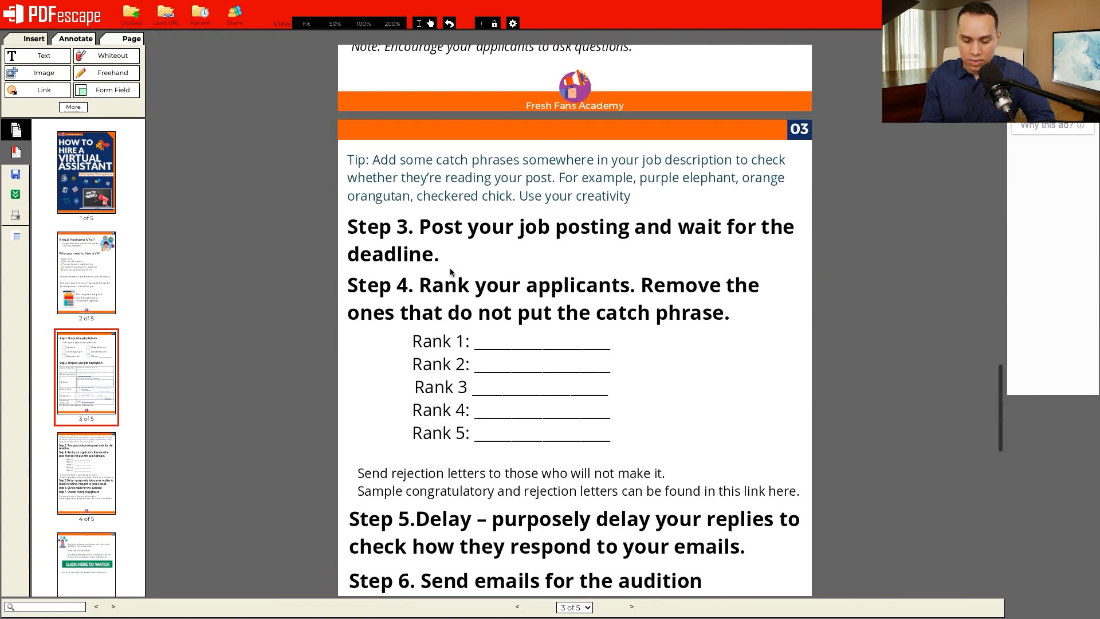
scroll(525, 345, down, 10)
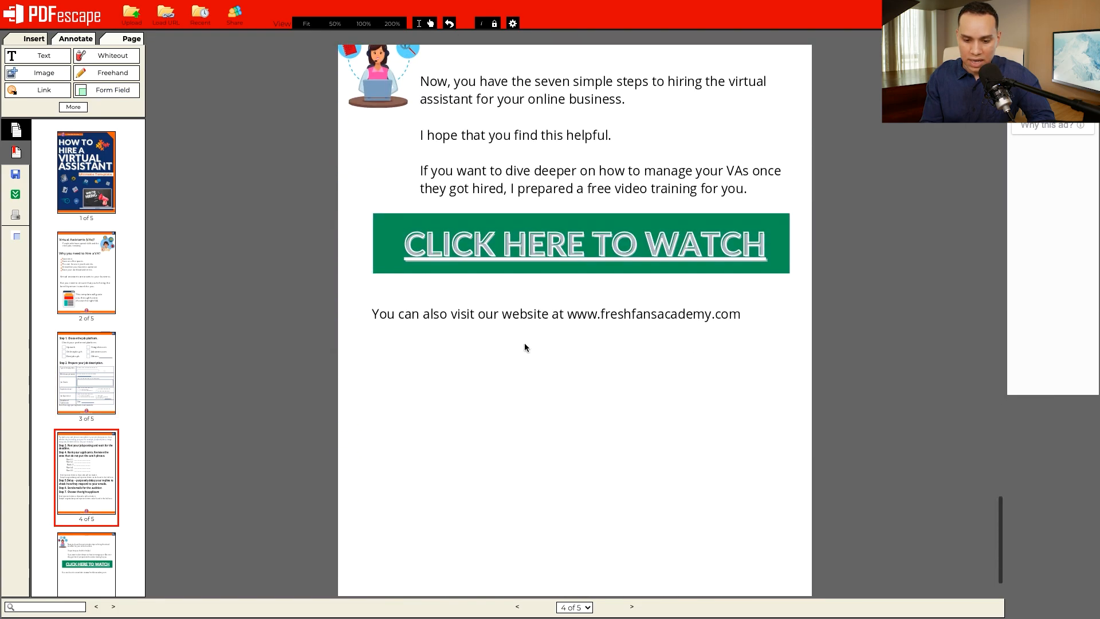
scroll(587, 275, up, 1)
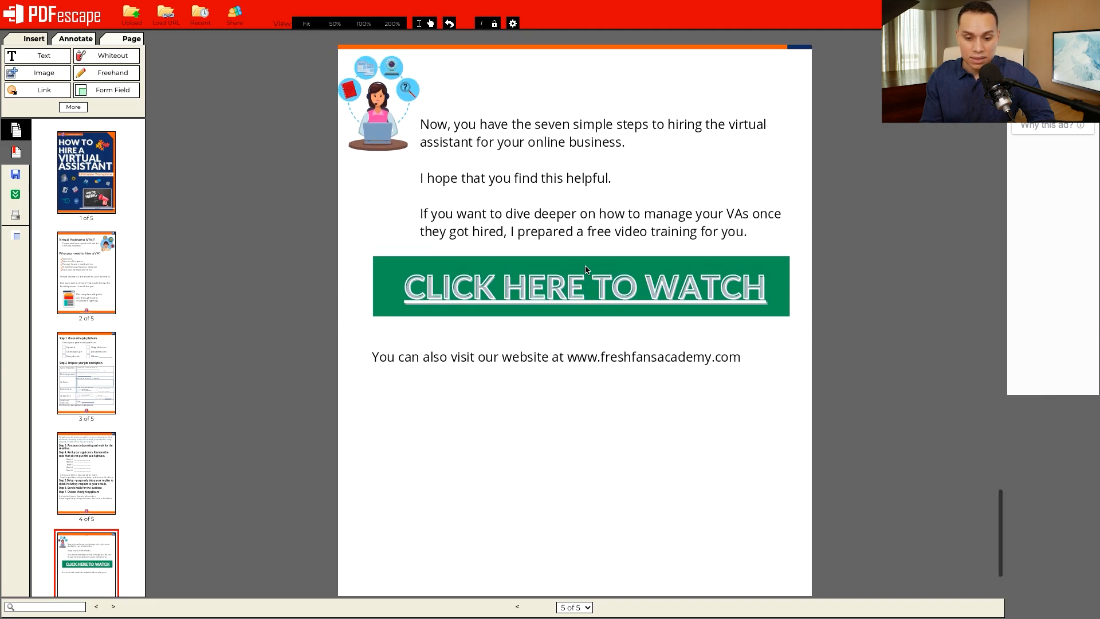
scroll(590, 281, up, 20)
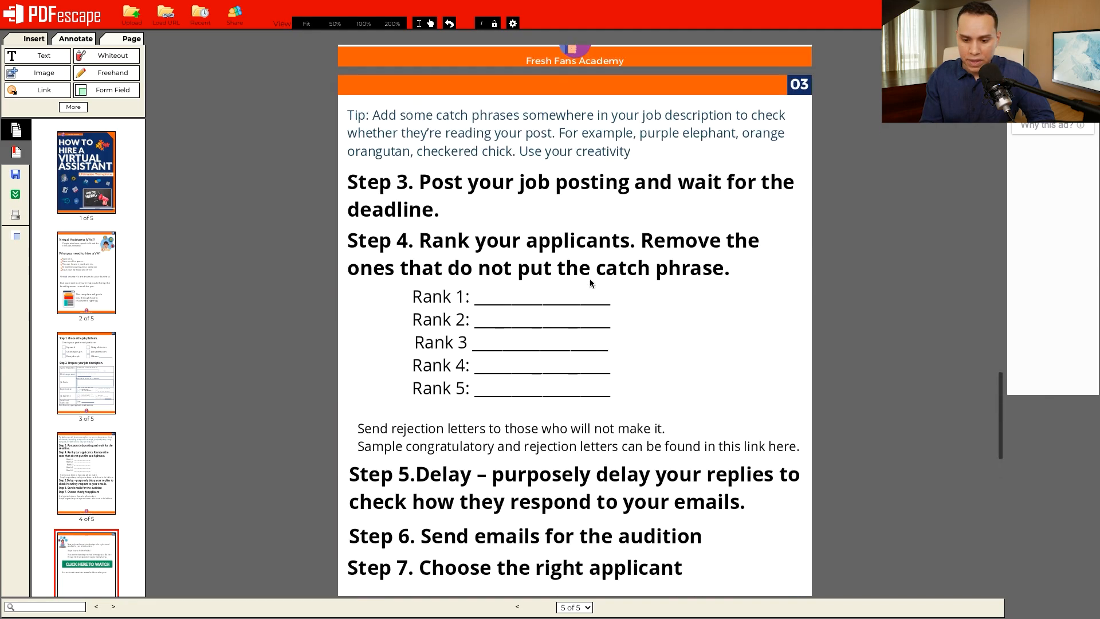
scroll(590, 282, up, 1)
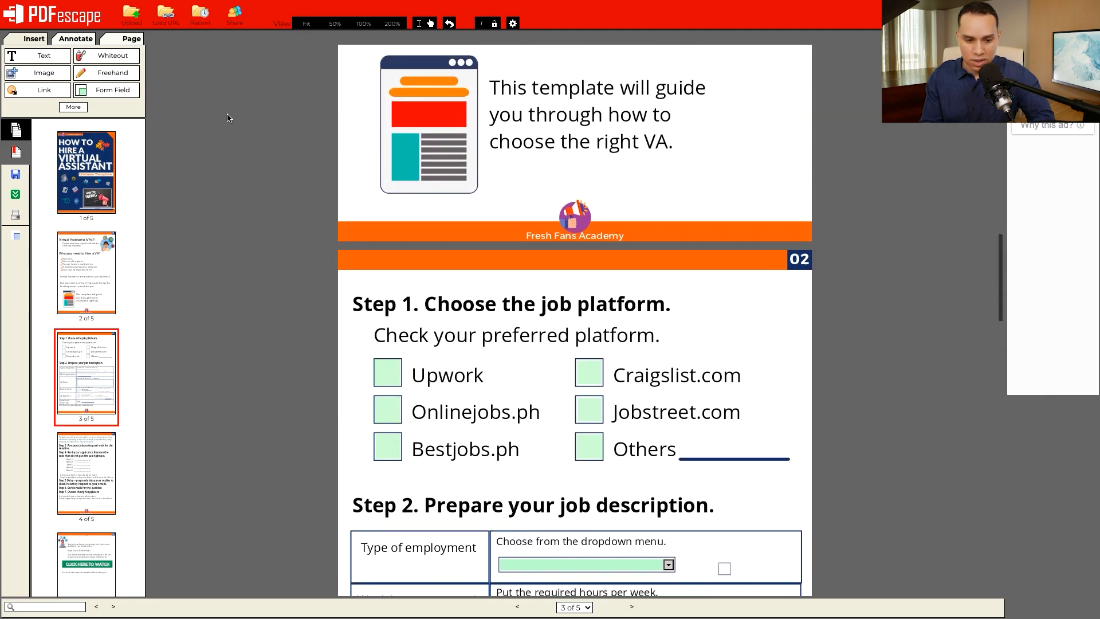
click(16, 196)
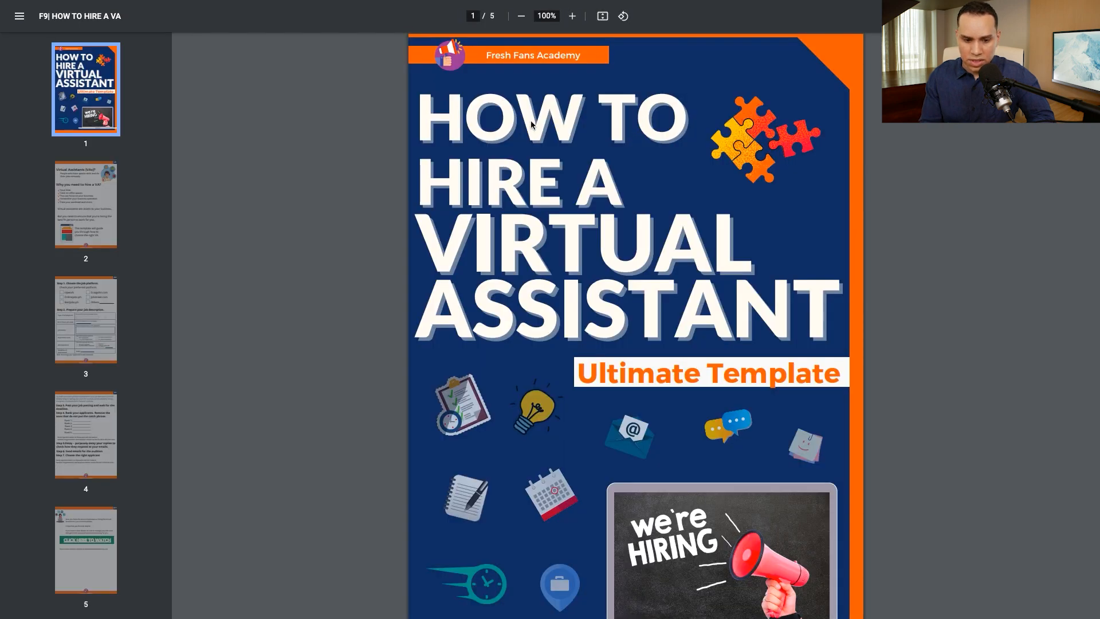
In the downloaded PDF in the browser's PDF viewer, tick the Upwork, Onlinejobs.ph and Bestjobs.ph checkboxes under Step 1
scroll(656, 256, down, 20)
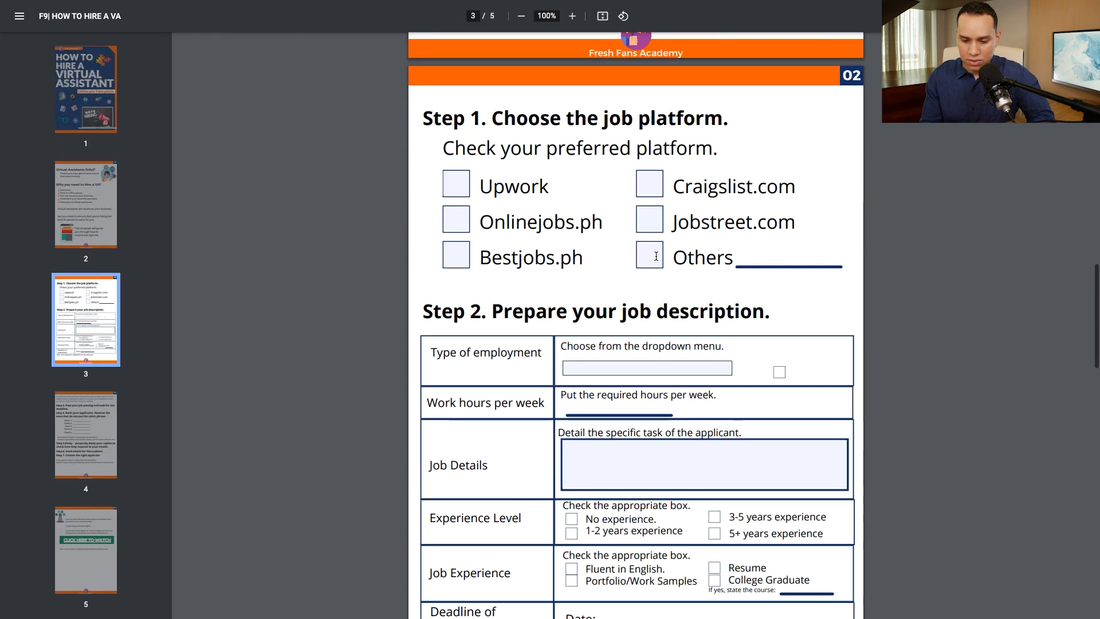
click(455, 118)
click(458, 154)
click(457, 192)
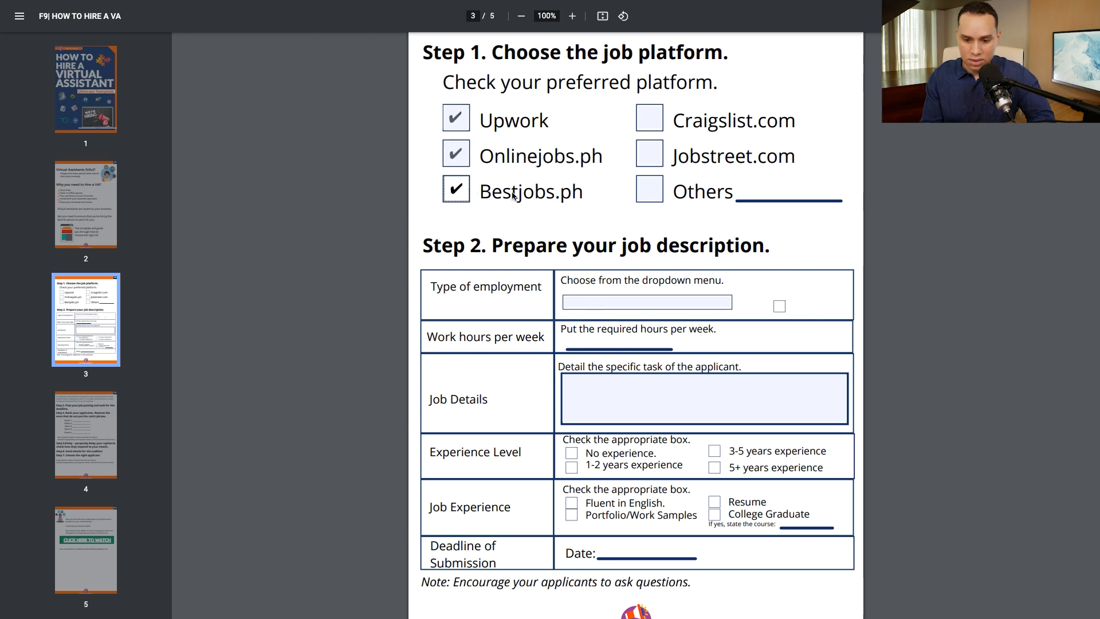
Choose "full time" as the type of employment and fill Job Details with several lines of test text, ending with "a;ksdf" and "kadsmf"
click(727, 307)
click(676, 319)
click(698, 385)
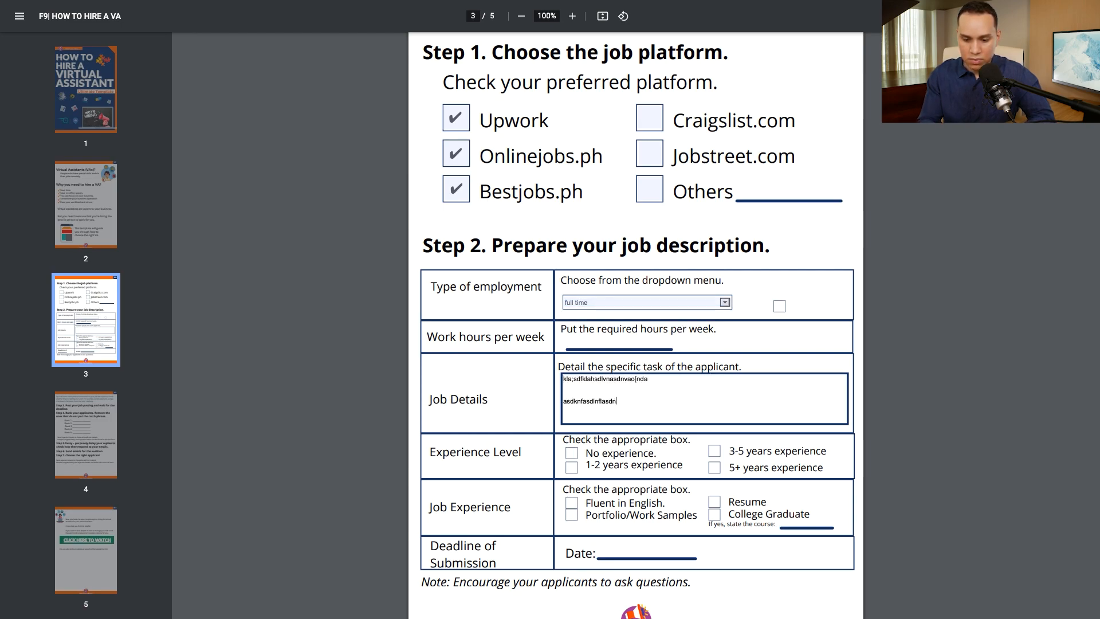
text(ksdf)
key(Return)
text(kadsmf)
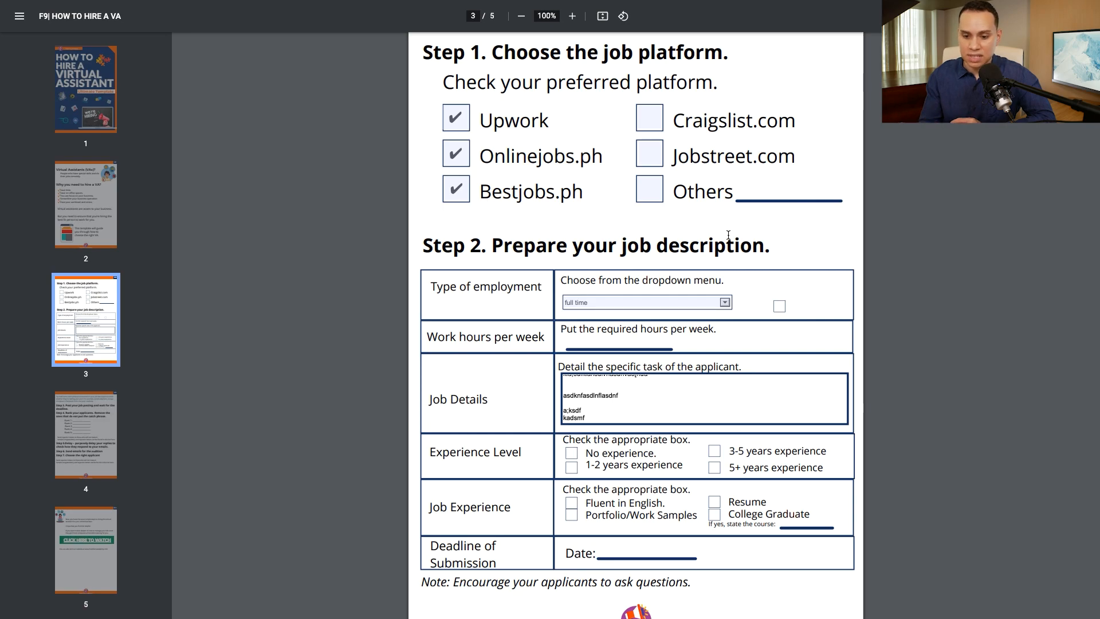
Review the pages of the downloaded PDF from the cover to the closing page, including the filled-in form fields on page 3
scroll(727, 235, down, 5)
scroll(688, 277, down, 10)
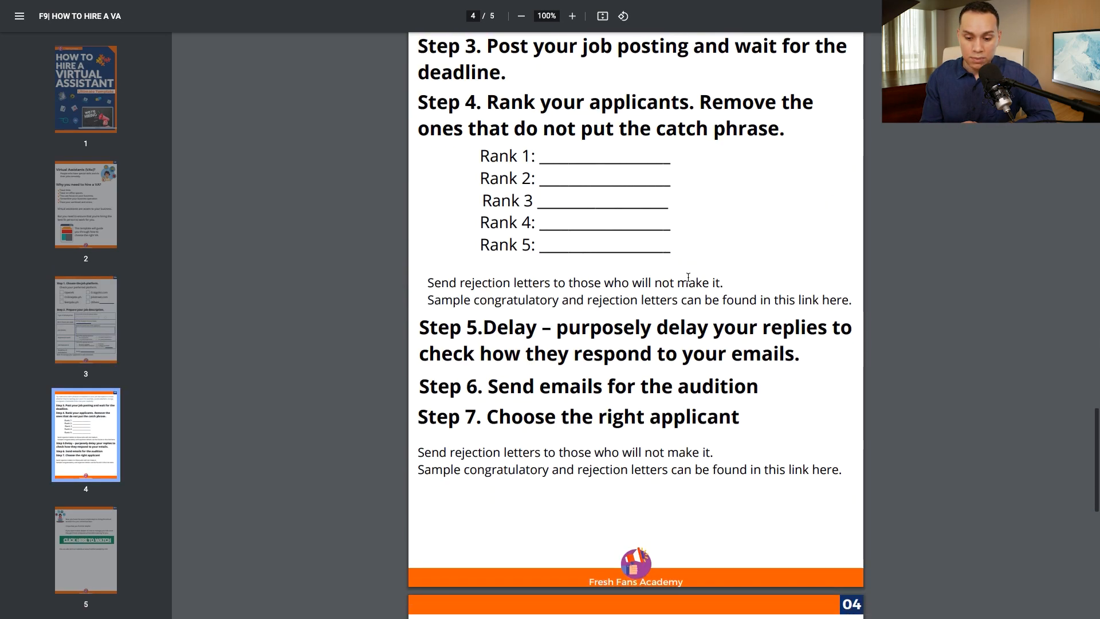
scroll(688, 277, down, 5)
scroll(688, 277, up, 15)
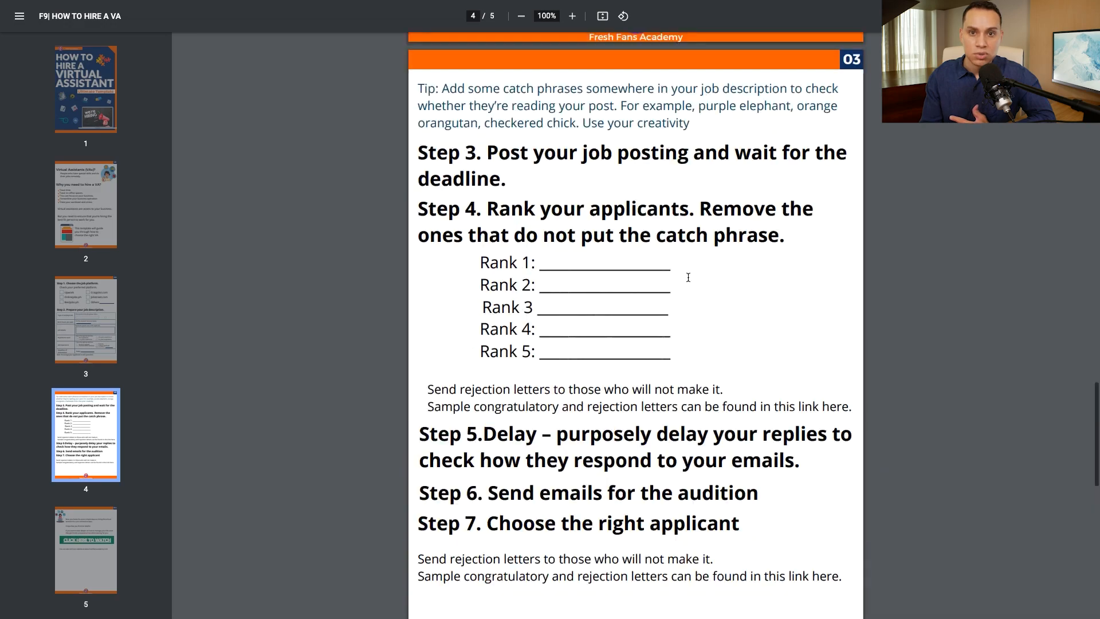
scroll(688, 276, up, 15)
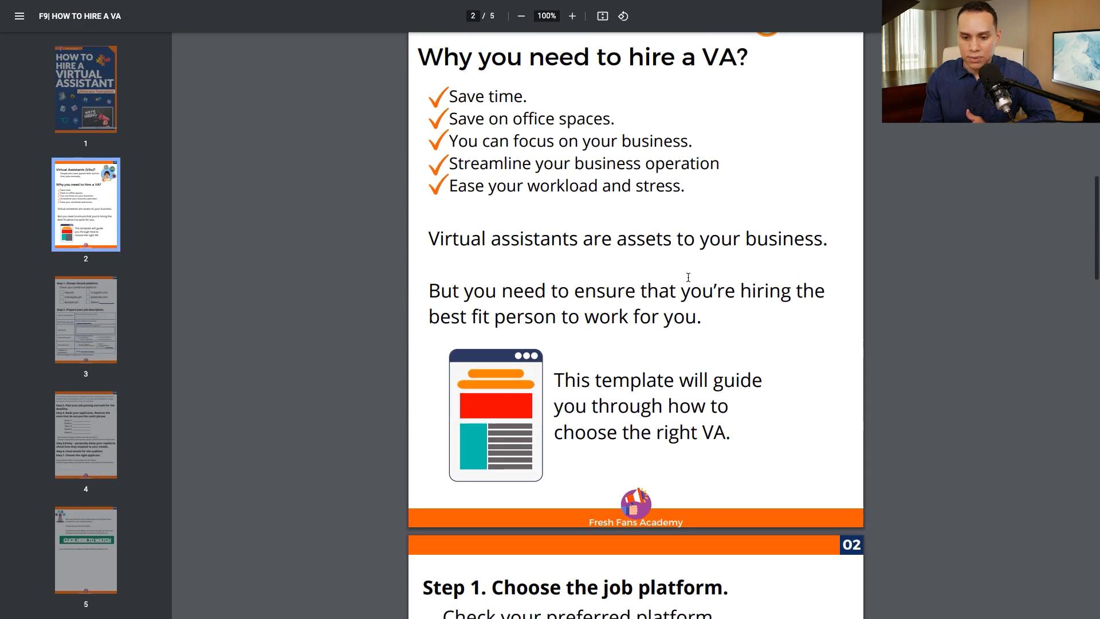
scroll(688, 276, up, 12)
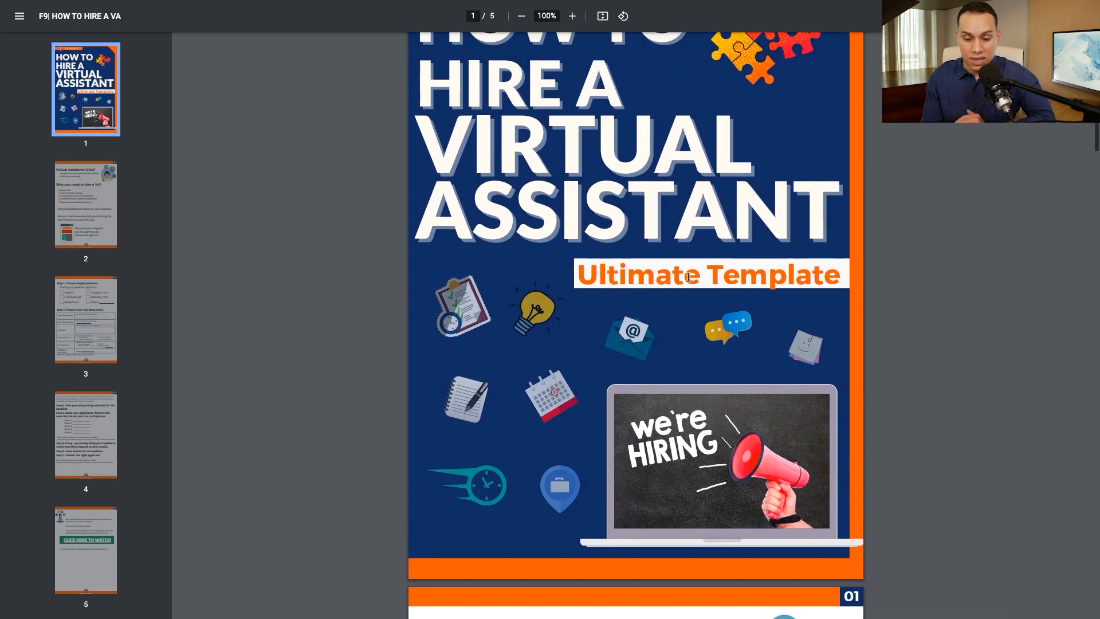
scroll(688, 277, up, 1)
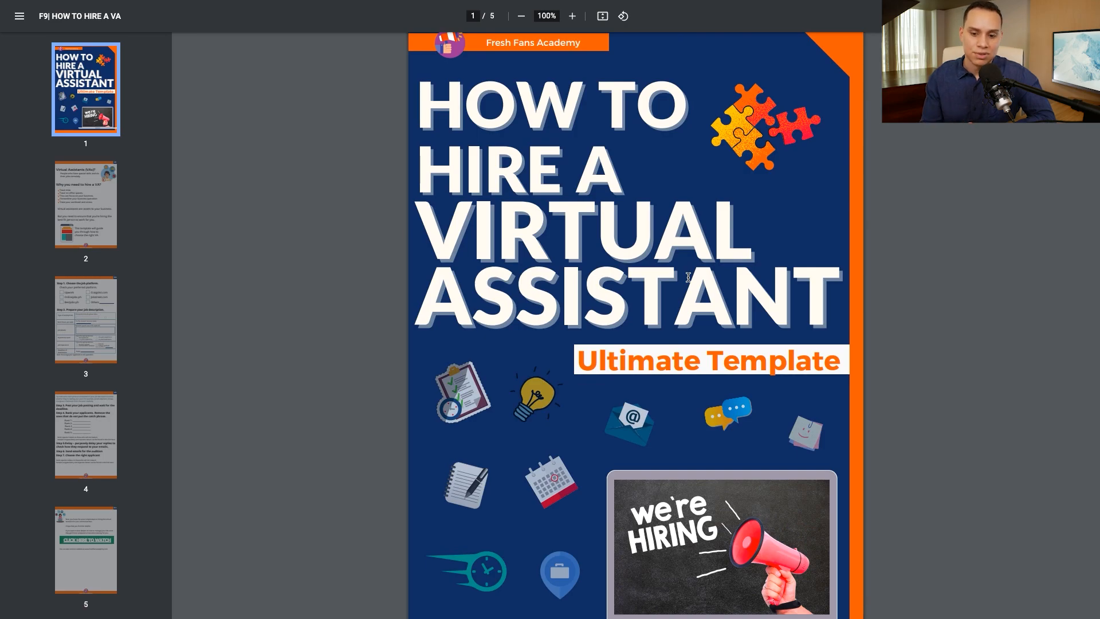
scroll(688, 277, down, 18)
scroll(688, 277, down, 3)
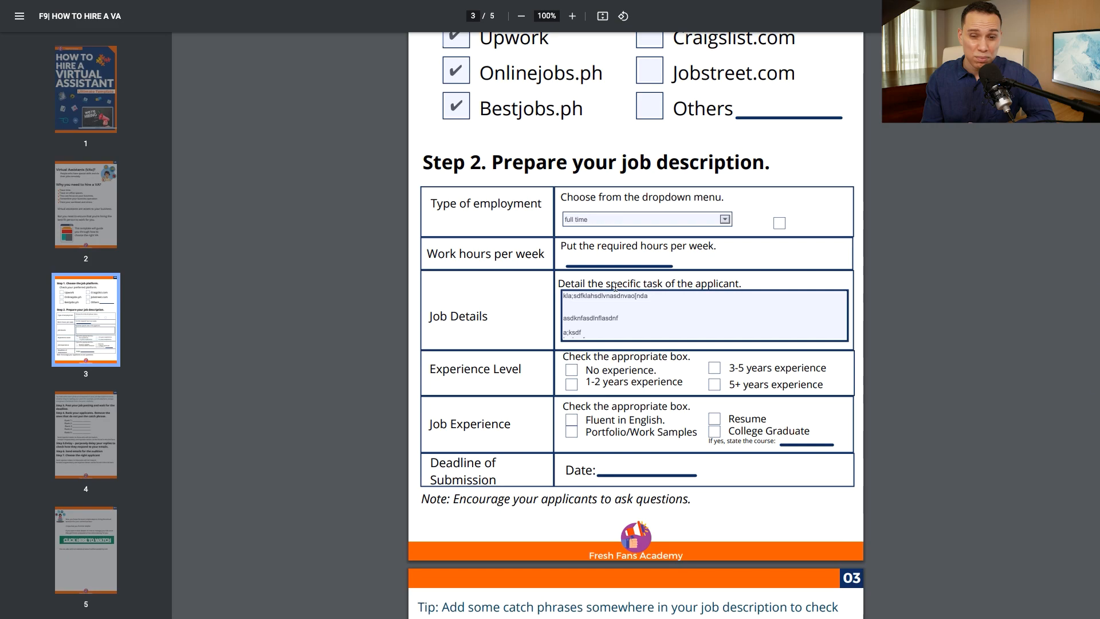
scroll(613, 287, up, 1)
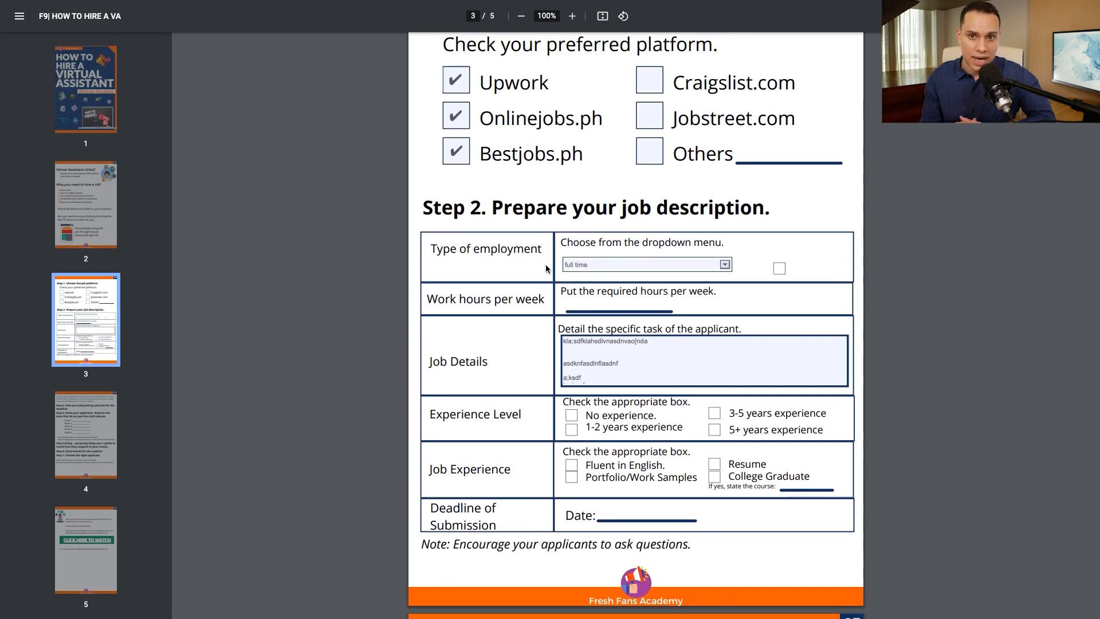